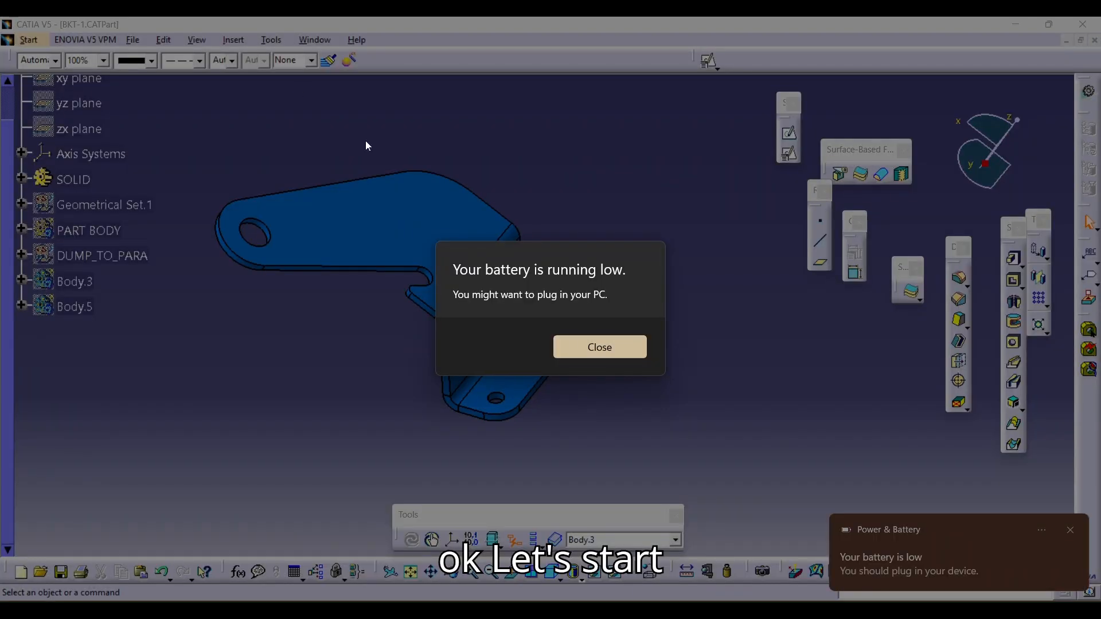
left_click(625, 348)
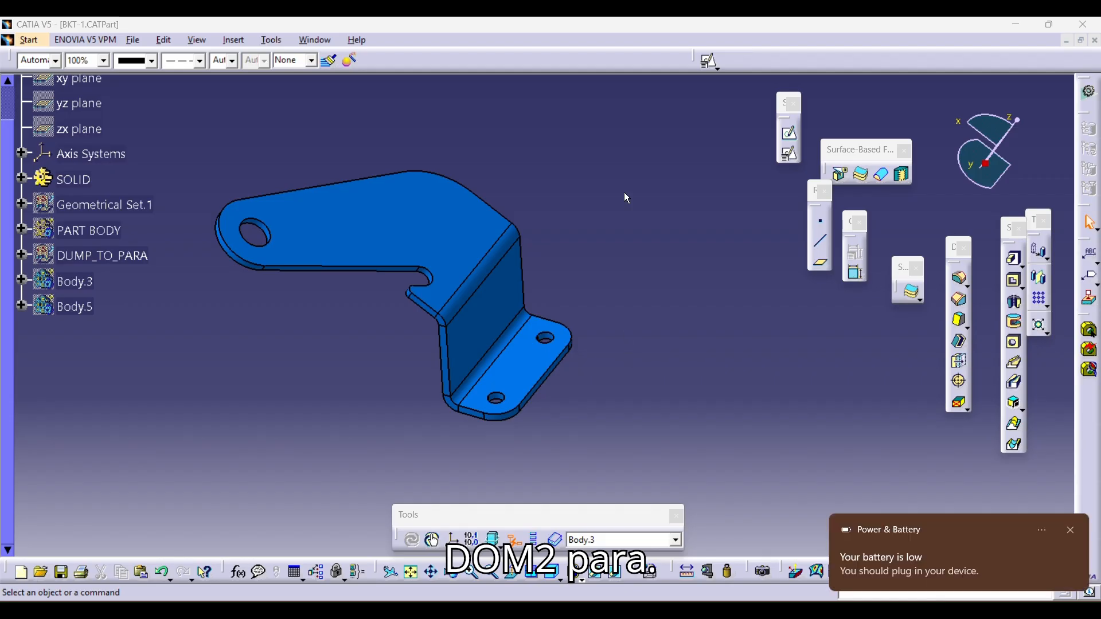
left_click(824, 225)
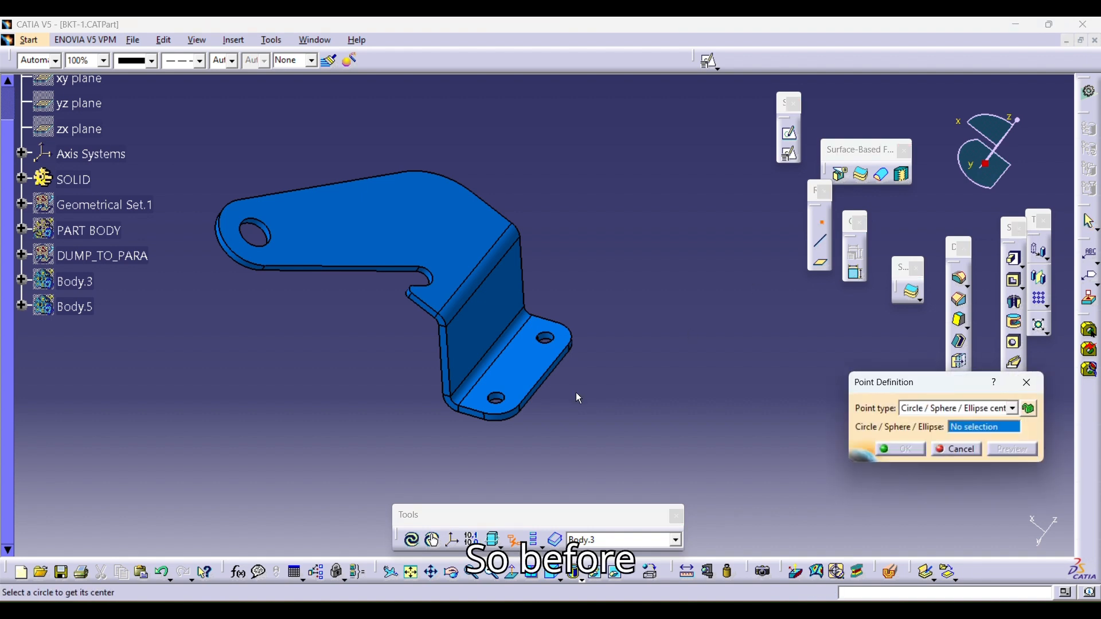
middle_click_drag(576, 392, 610, 393, "ctrl")
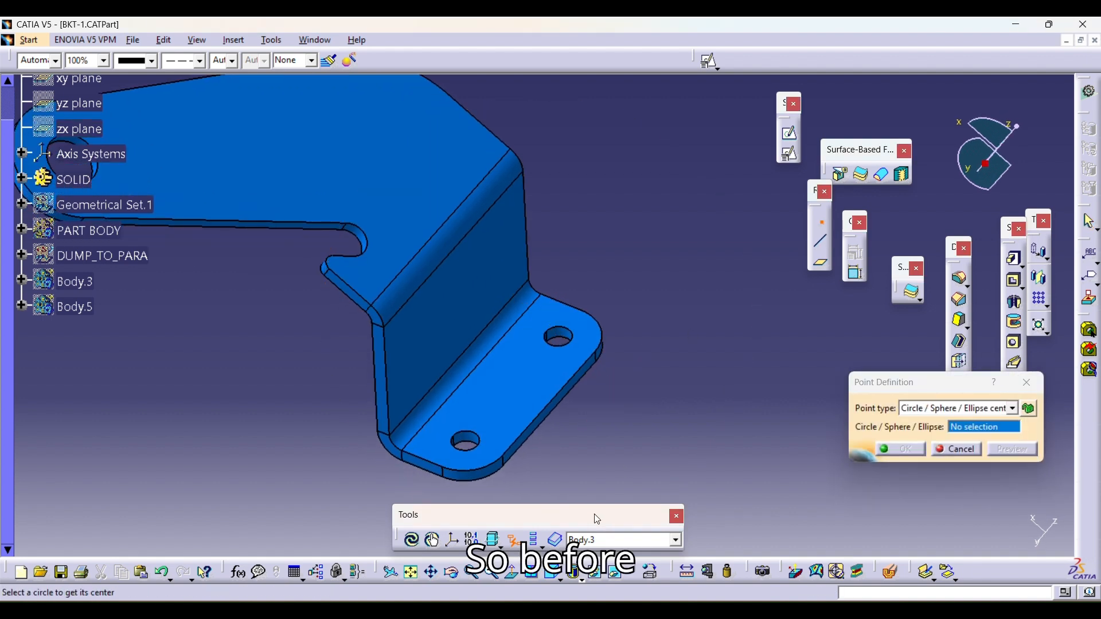
left_click(572, 351)
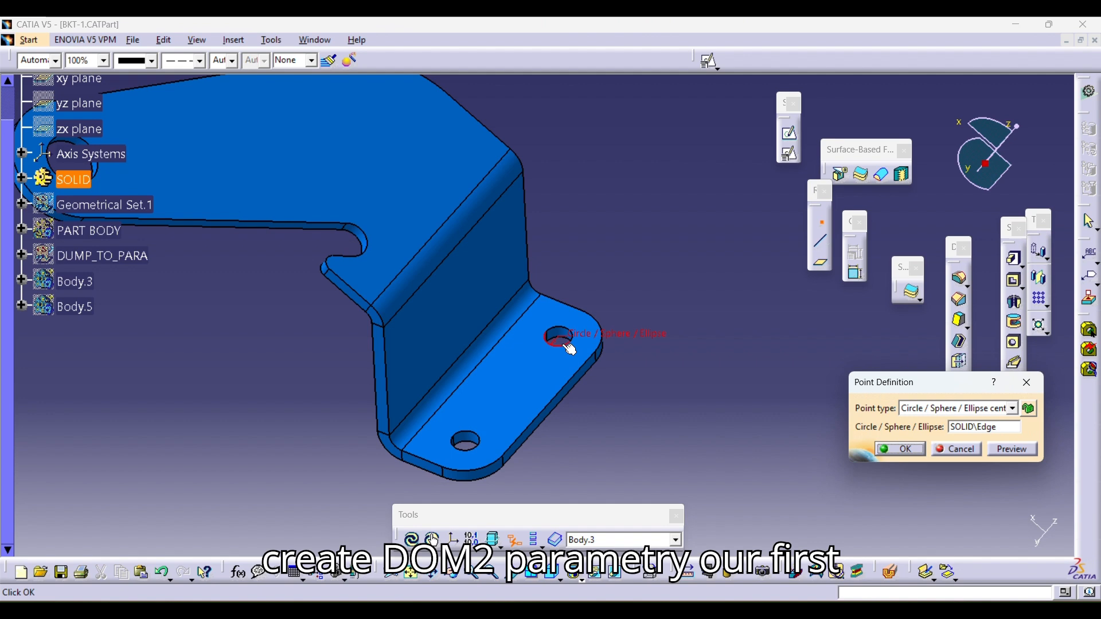
left_click(1012, 449)
middle_click_drag(558, 371, 591, 337)
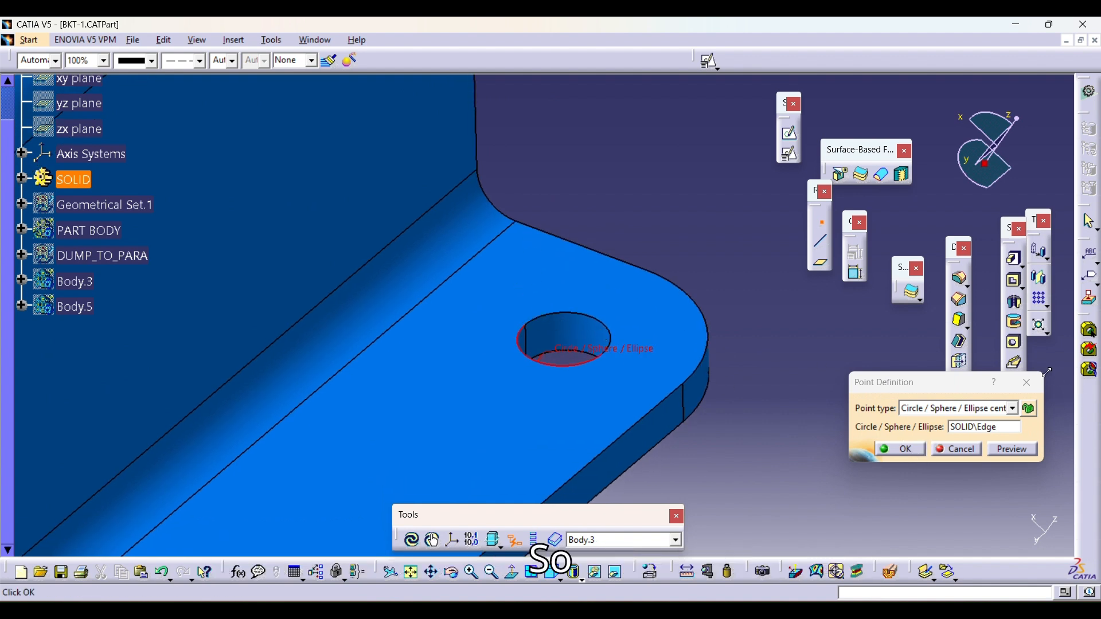
left_click(1027, 383)
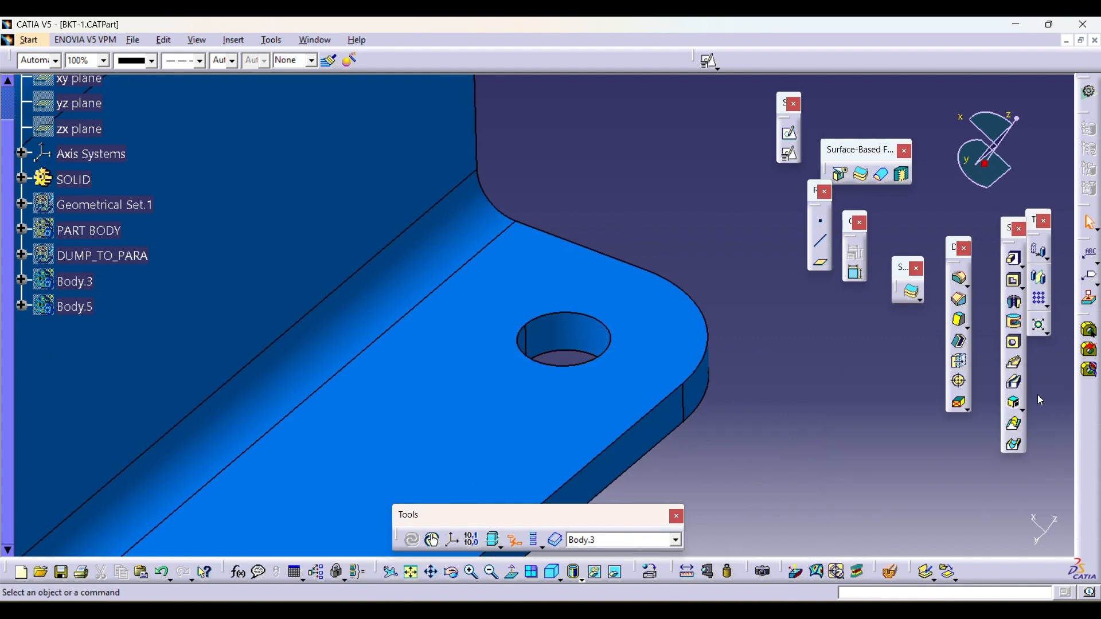
- Insert a new geometrical set named DUMP_TO_PARA under BKT-1
left_click(239, 44)
left_click(284, 92)
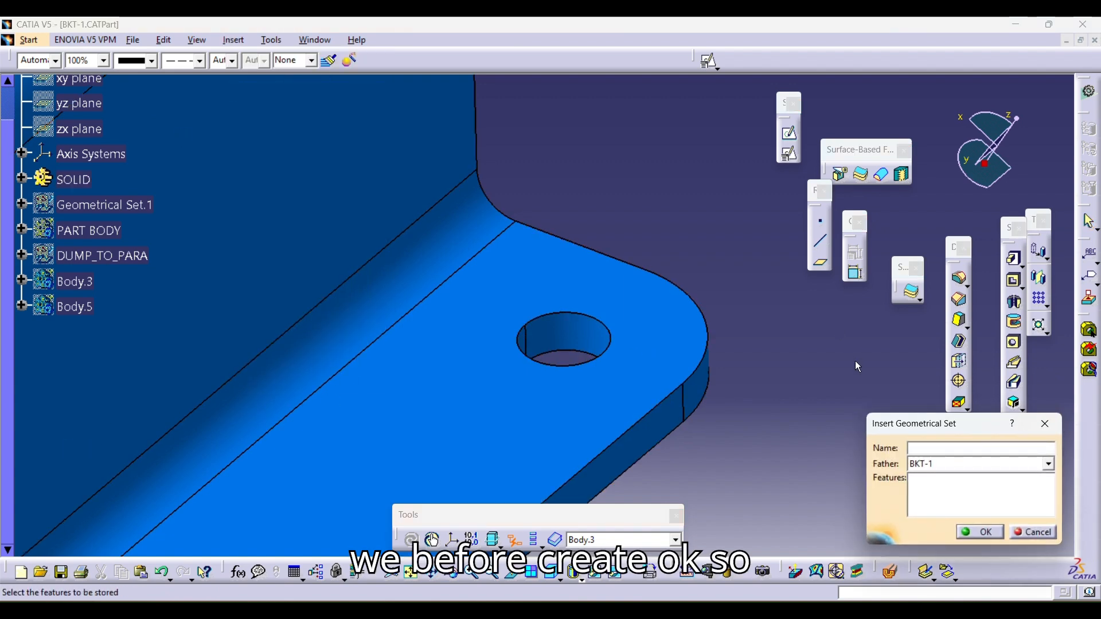
type("D")
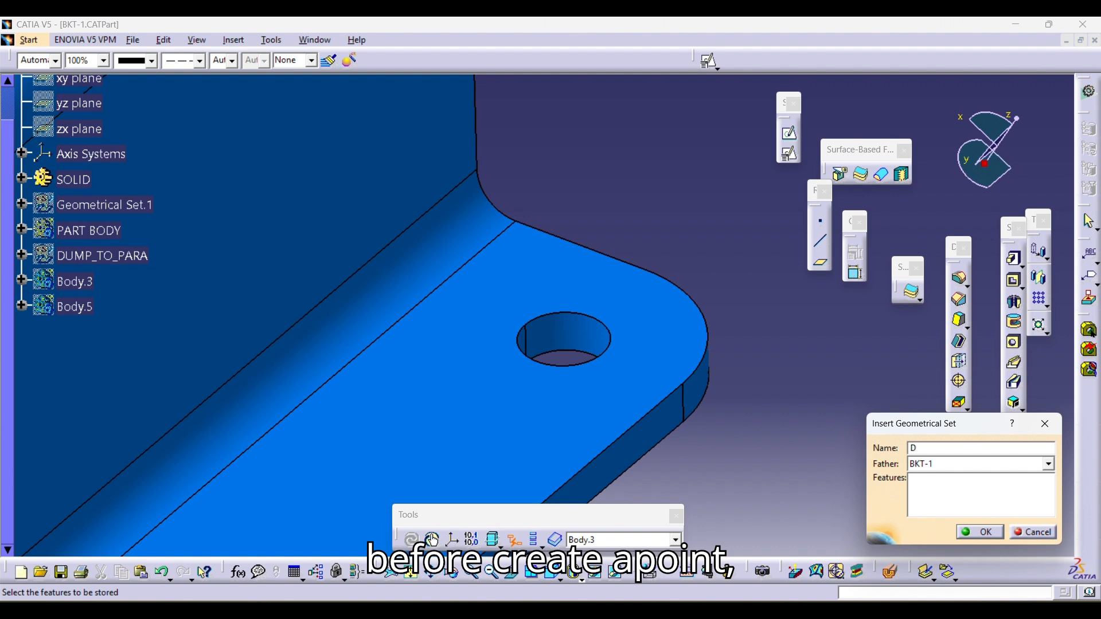
type("UMP_TO_PARA")
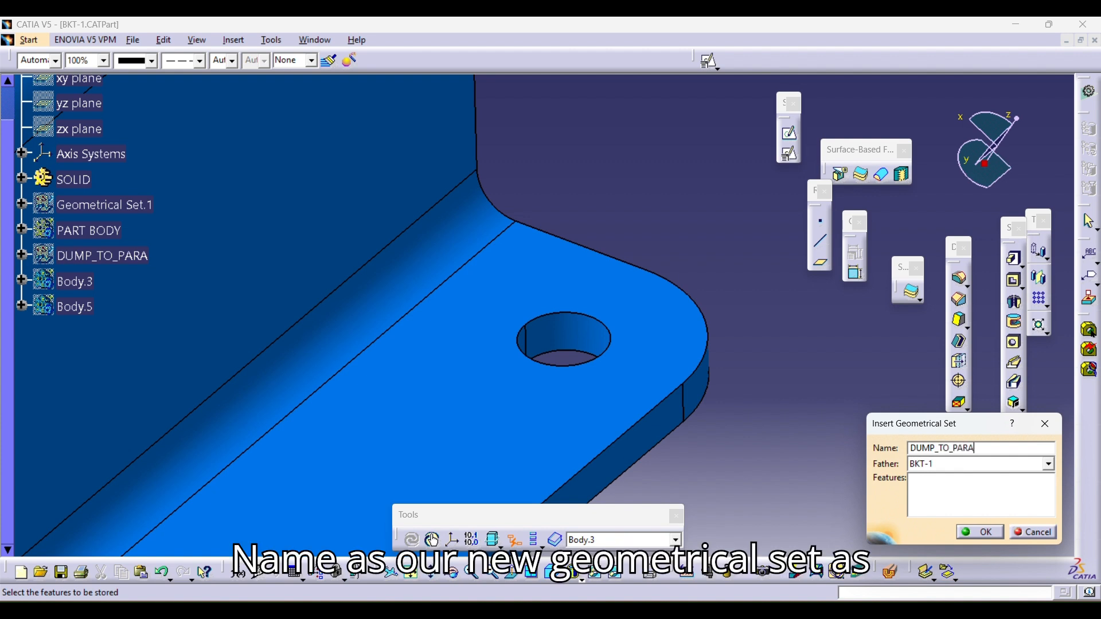
key("Return")
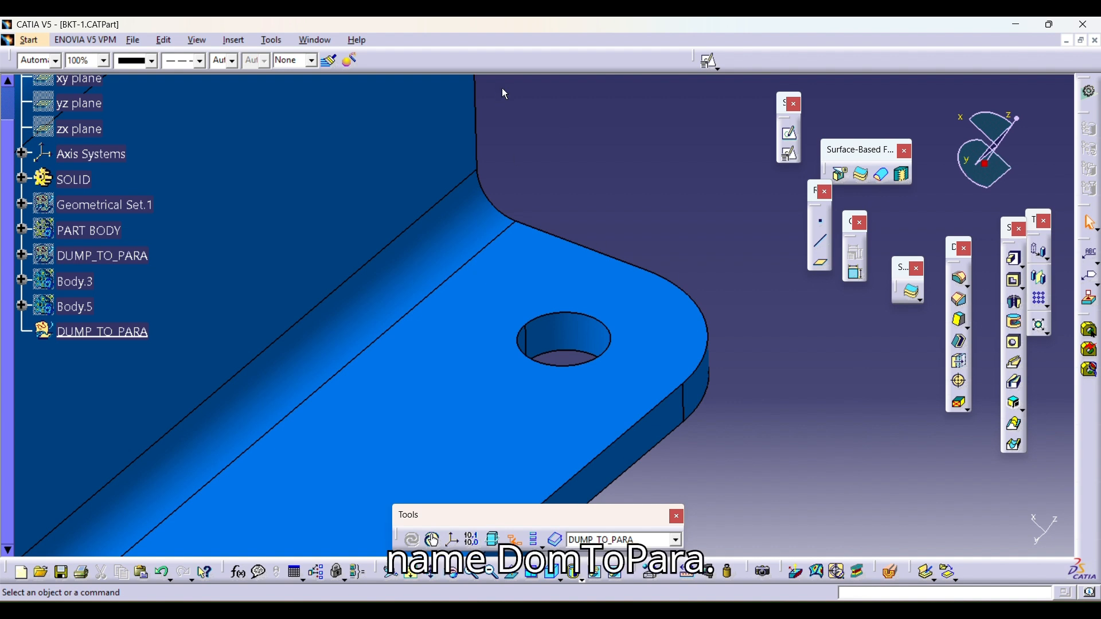
- Create a circle-center point on the rim of the far hole in the lower mounting flange
left_click(819, 226)
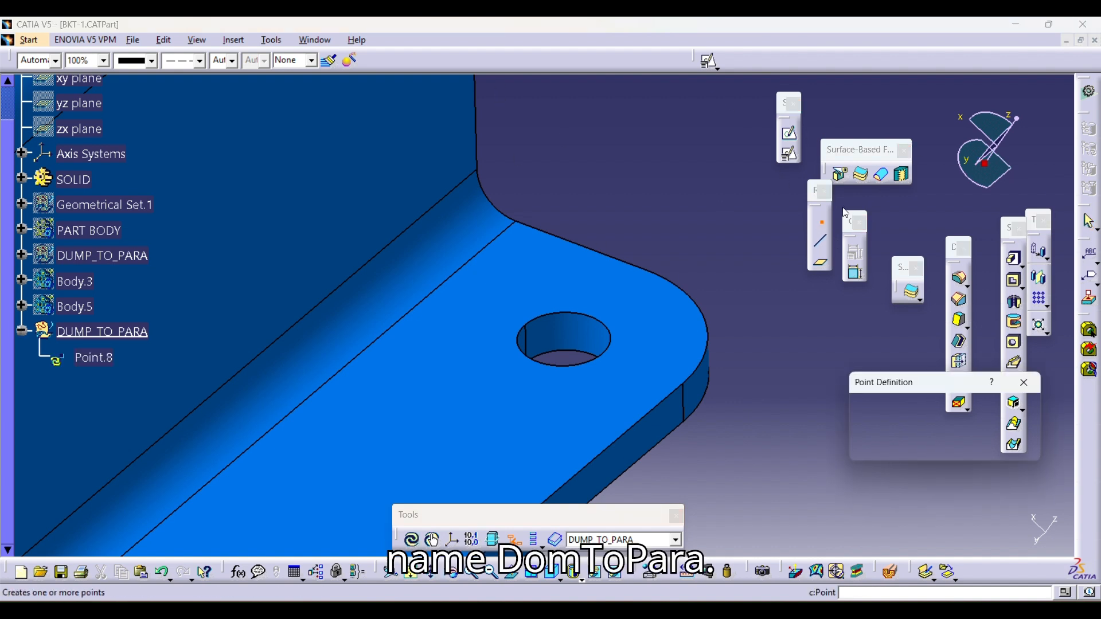
left_click(574, 367)
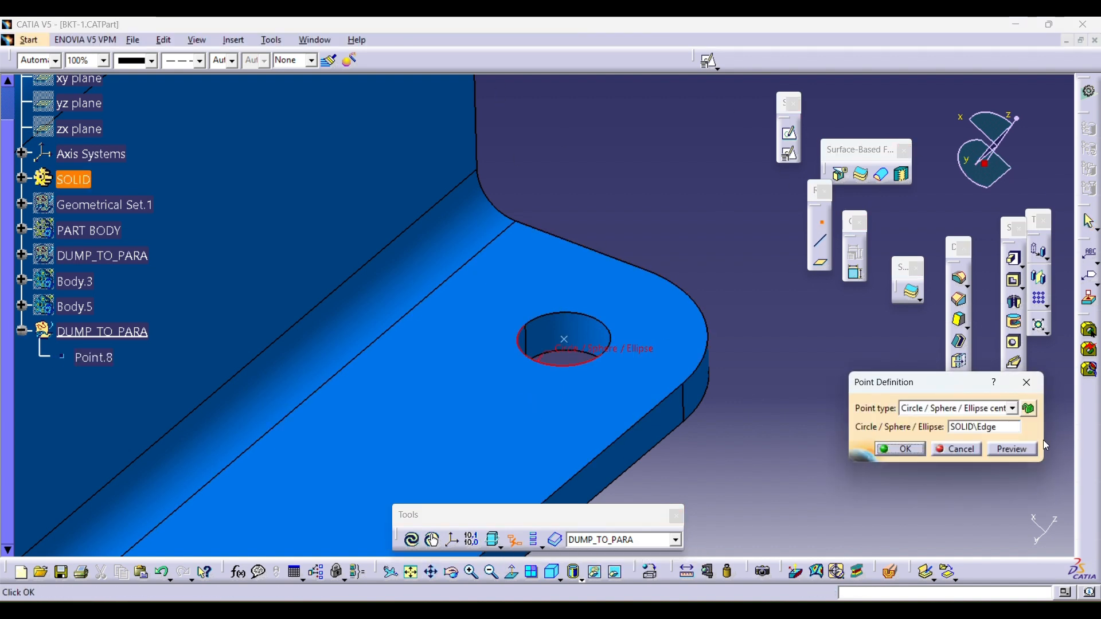
left_click(923, 446)
- Create a second circle-center point on the rim of the lower flange's near hole
middle_click_drag(619, 194, 636, 292, "ctrl")
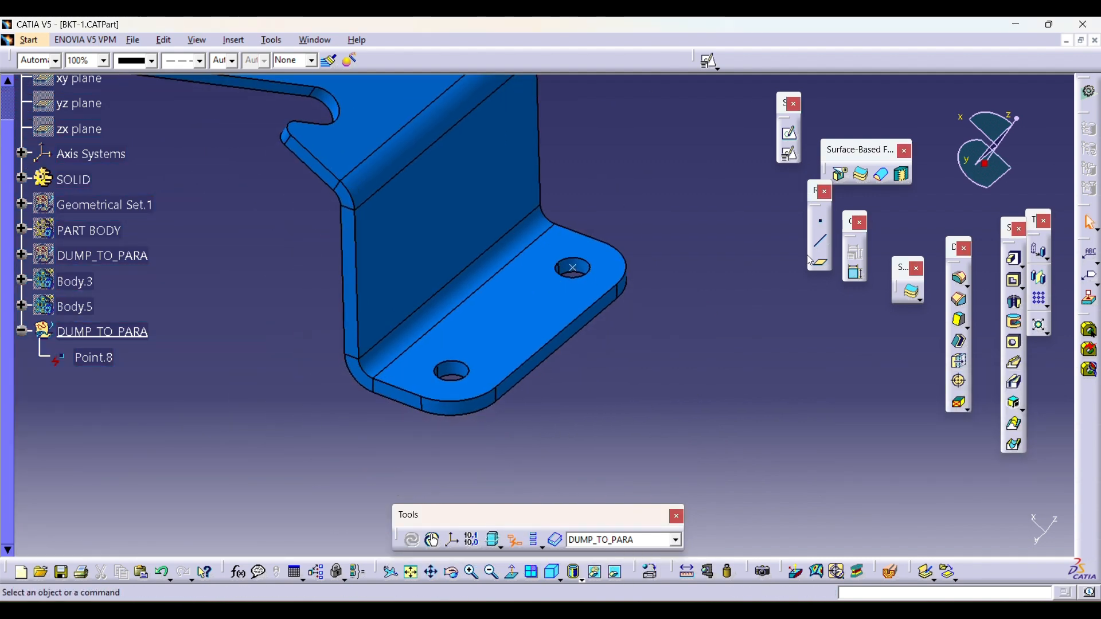
left_click(824, 227)
middle_click_drag(400, 449, 536, 294, "ctrl")
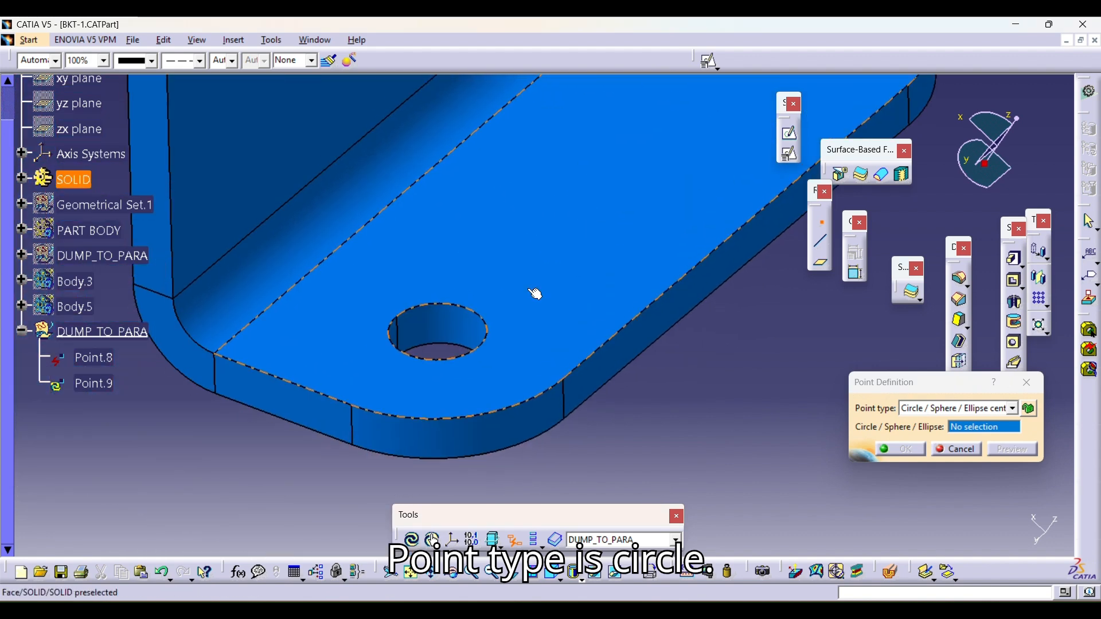
left_click(449, 366)
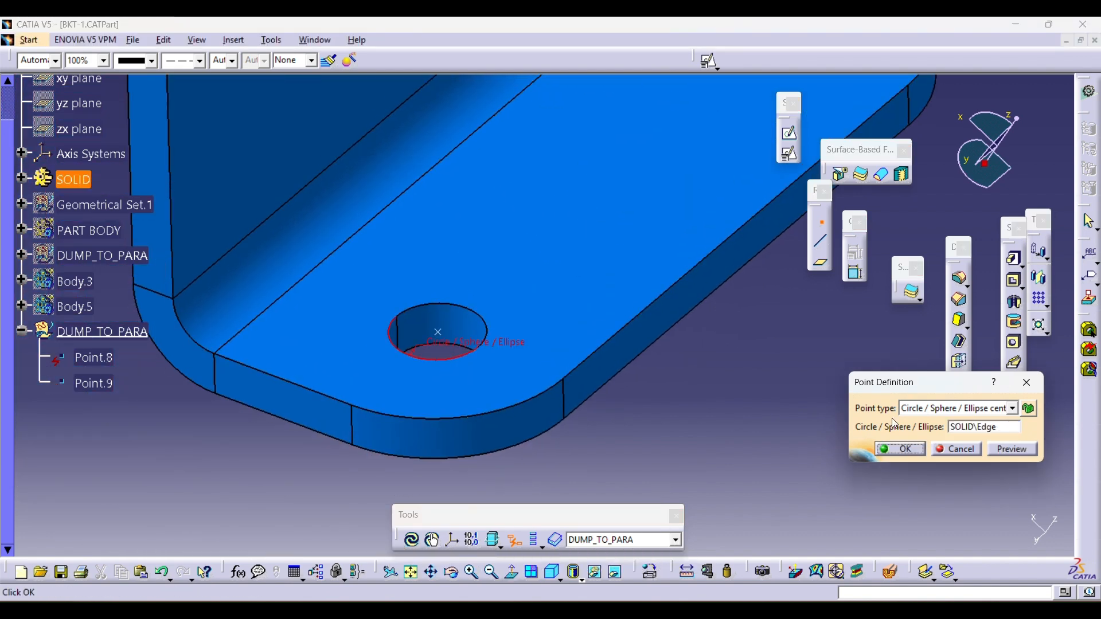
left_click(901, 450)
- Create a Between point with ratio 0.5 from the near hole's center point to the far hole's center point on the lower flange
middle_click_drag(638, 298, 631, 424, "ctrl")
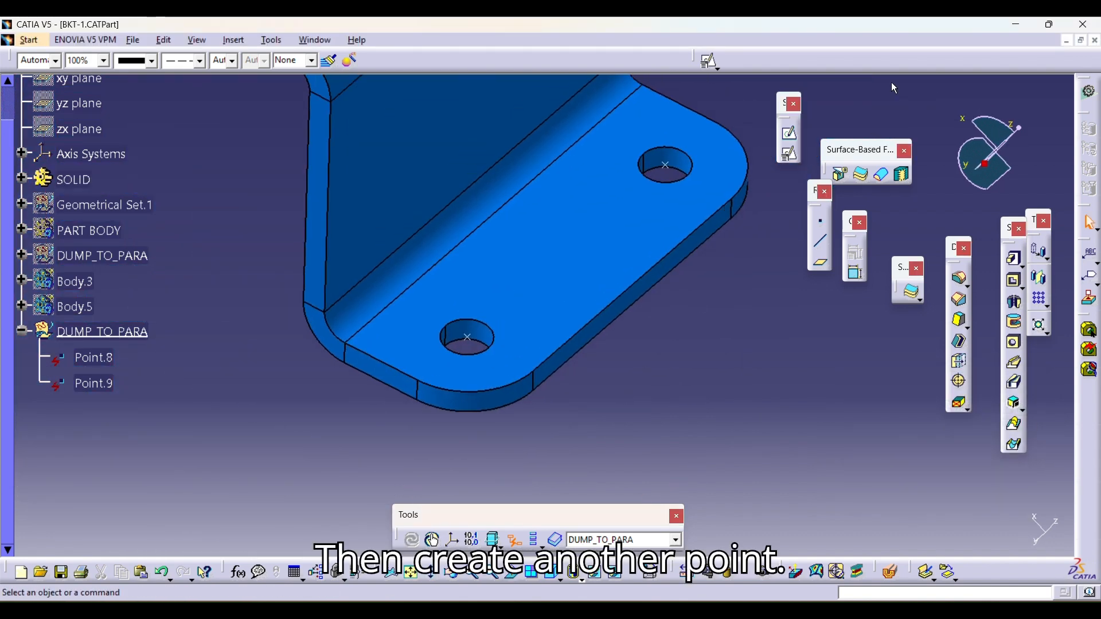
left_click(820, 223)
left_click(1014, 409)
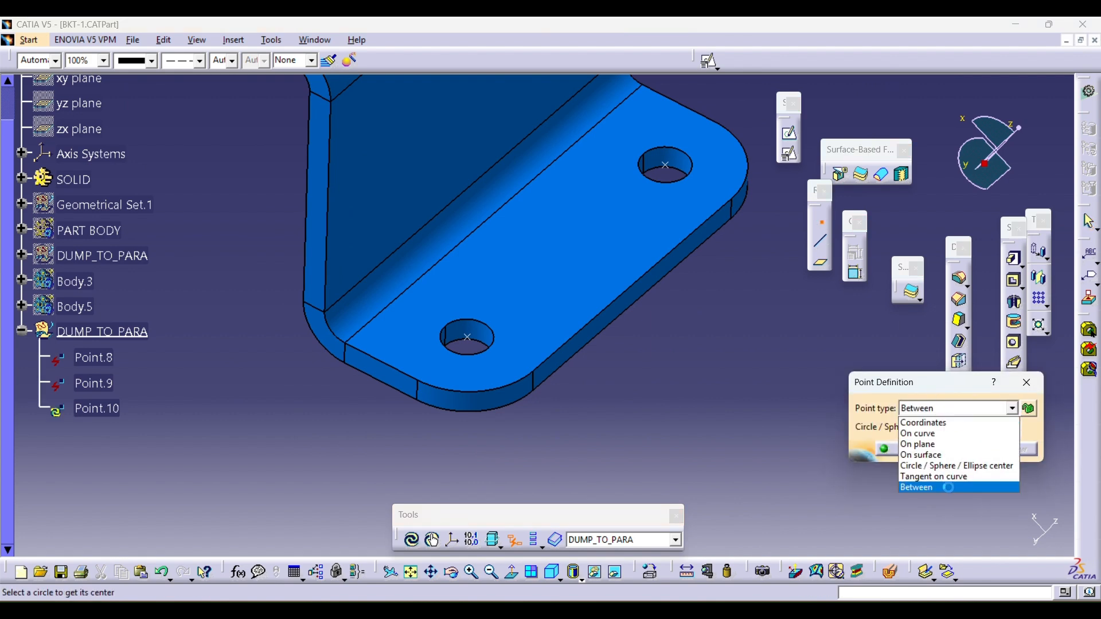
left_click(949, 487)
left_click(468, 338)
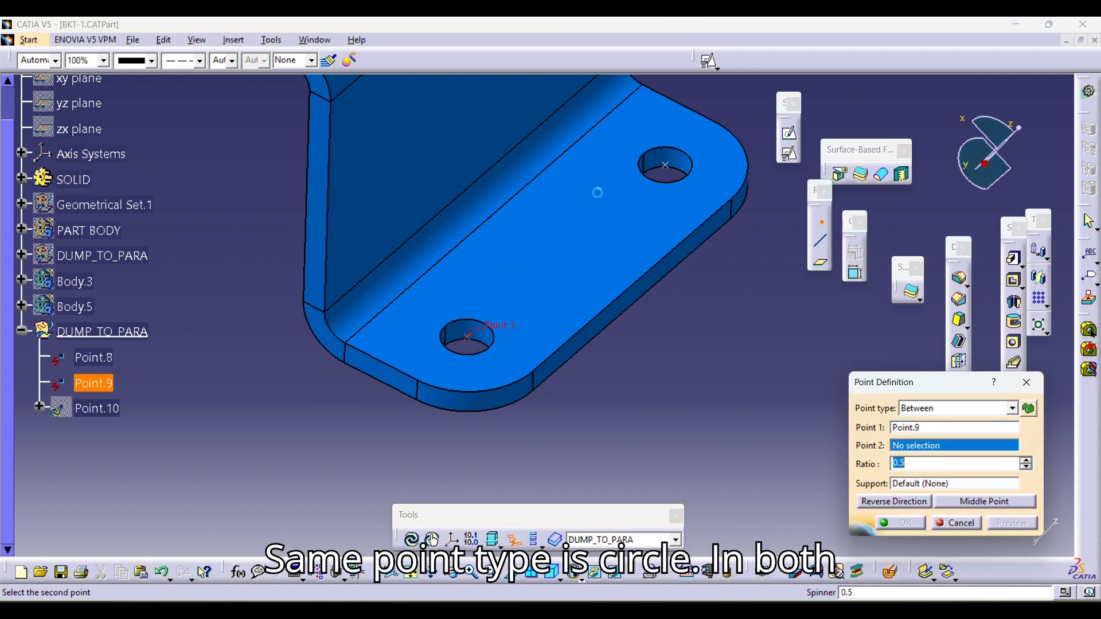
left_click(685, 186)
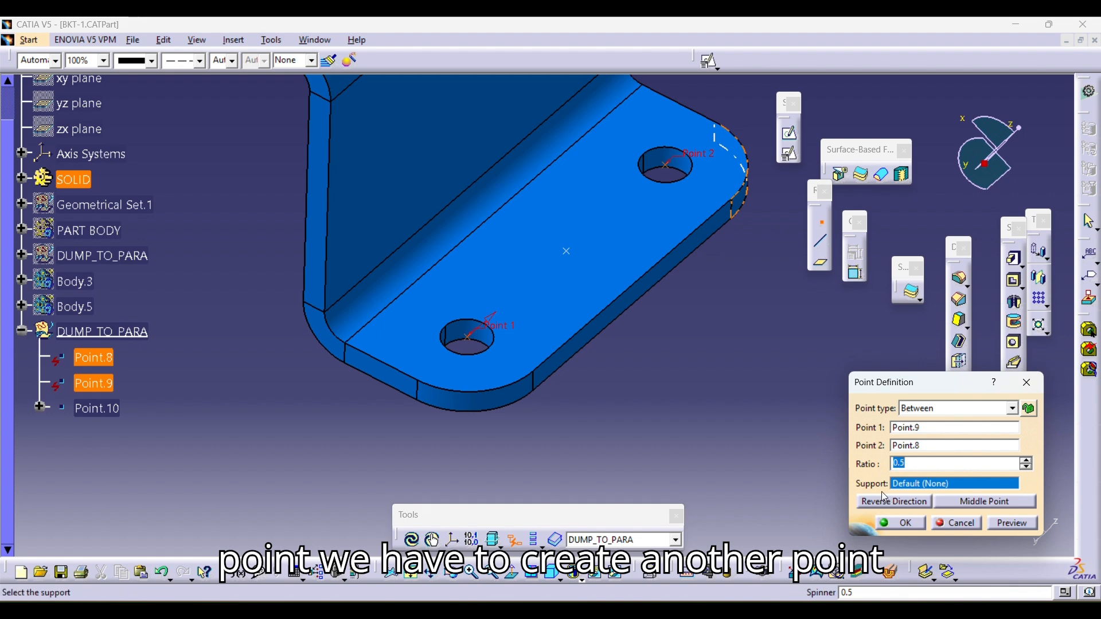
left_click(908, 523)
- Create a standard axis system at the flange midpoint, with X along the flange's short end edge and Y along its long outer edge
middle_click_drag(516, 218, 514, 476)
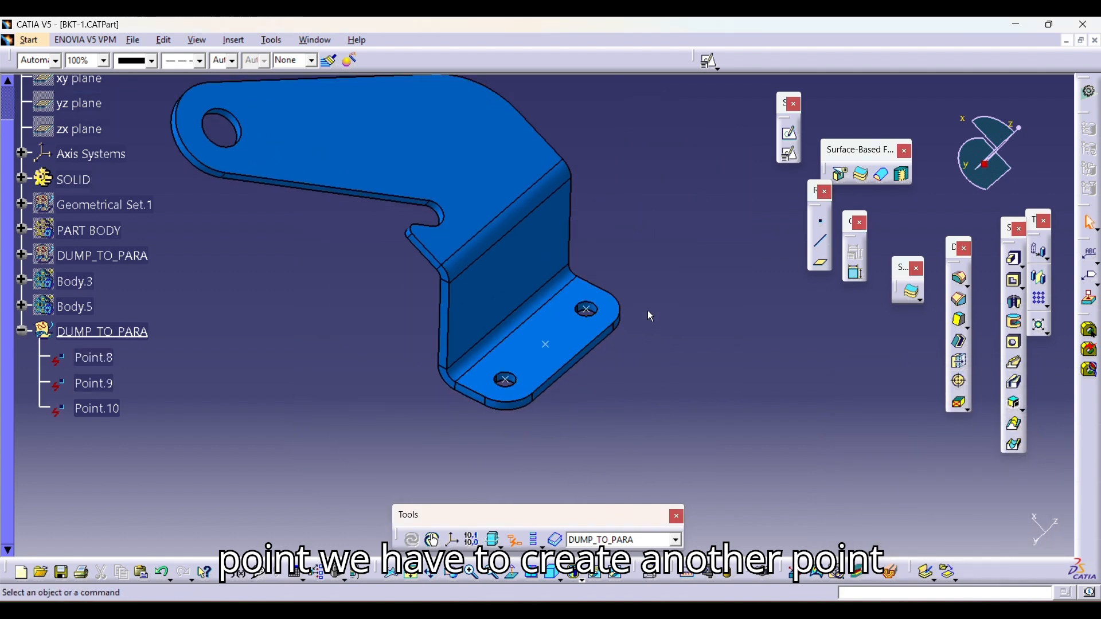
left_click(455, 542)
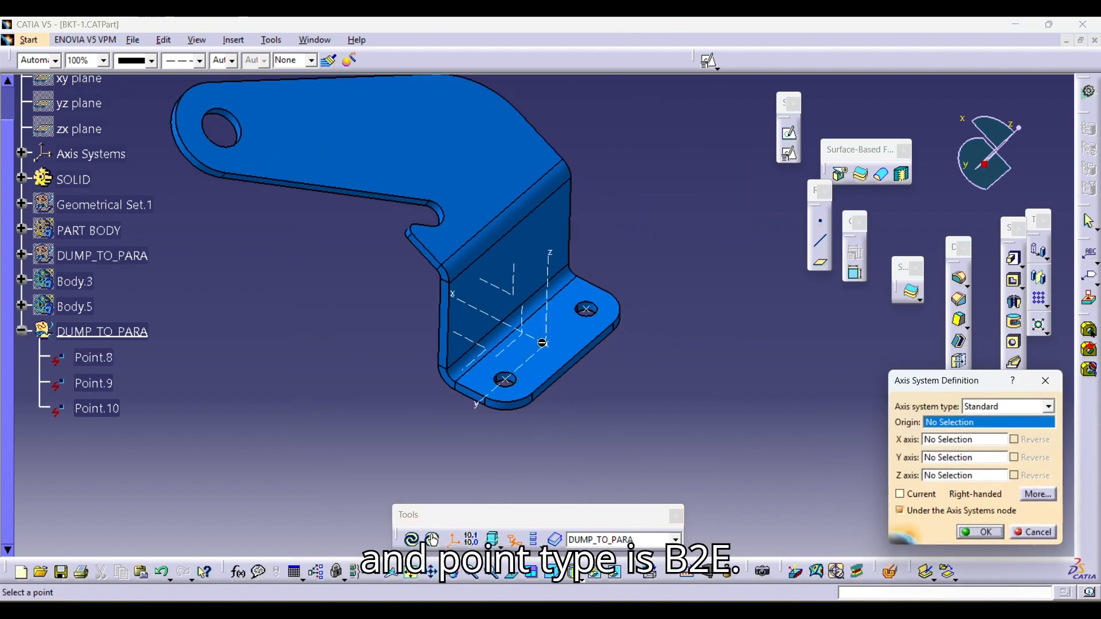
middle_click_drag(549, 363, 596, 307)
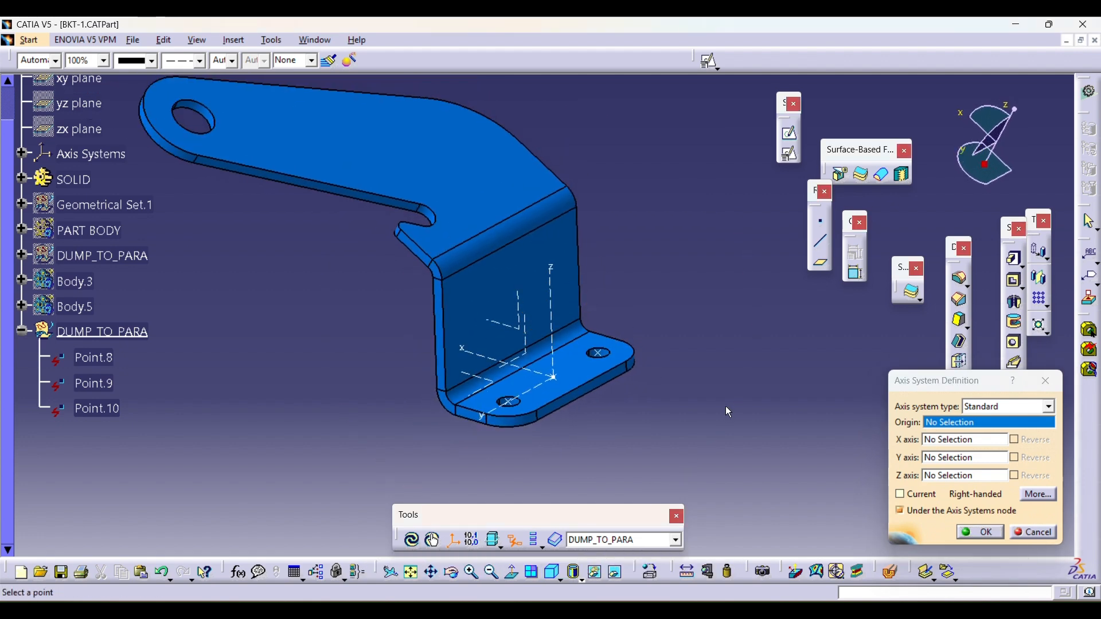
left_click(969, 440)
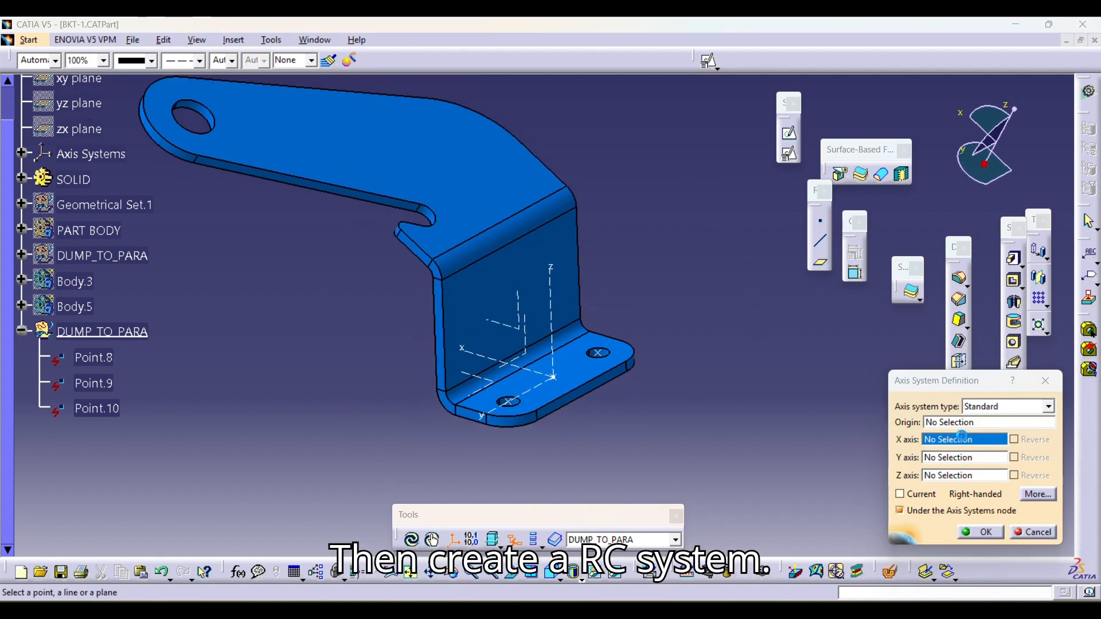
left_click(618, 343)
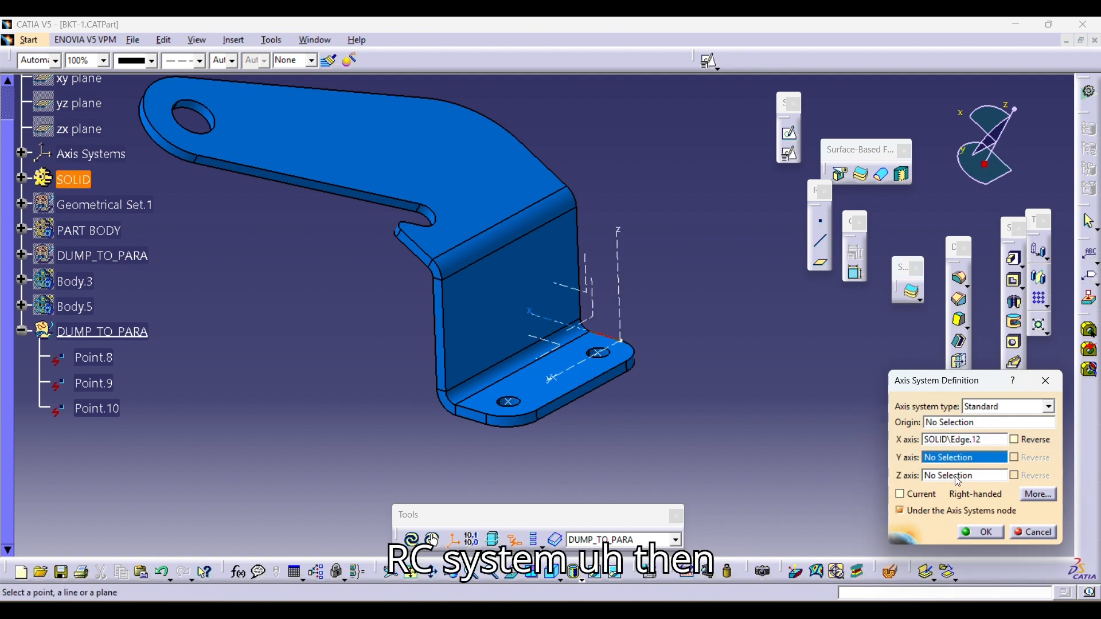
left_click(578, 400)
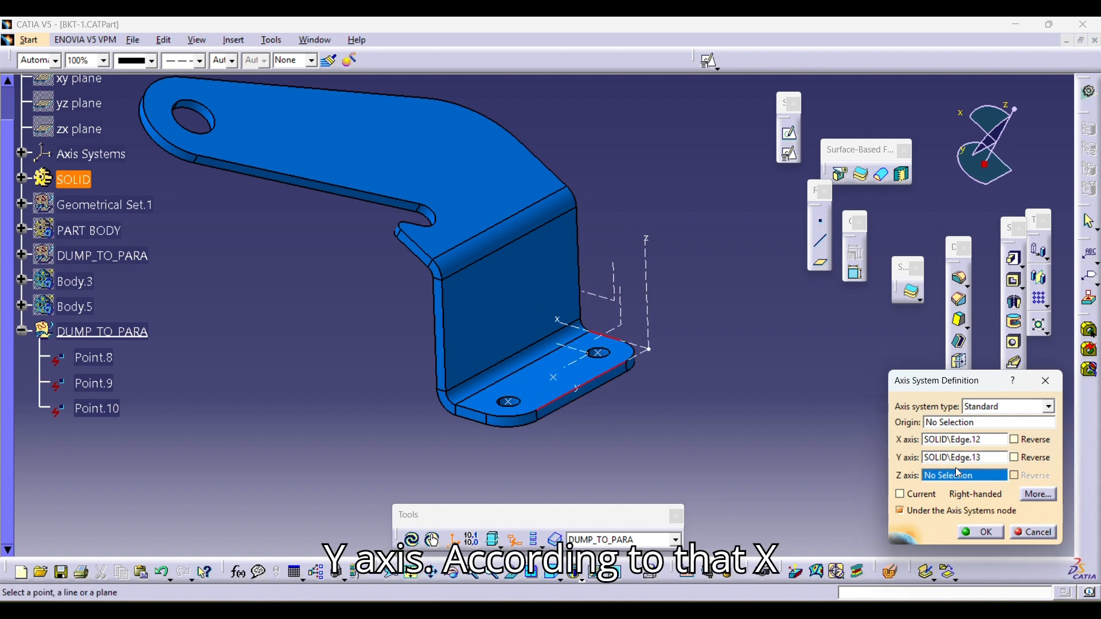
left_click(945, 425)
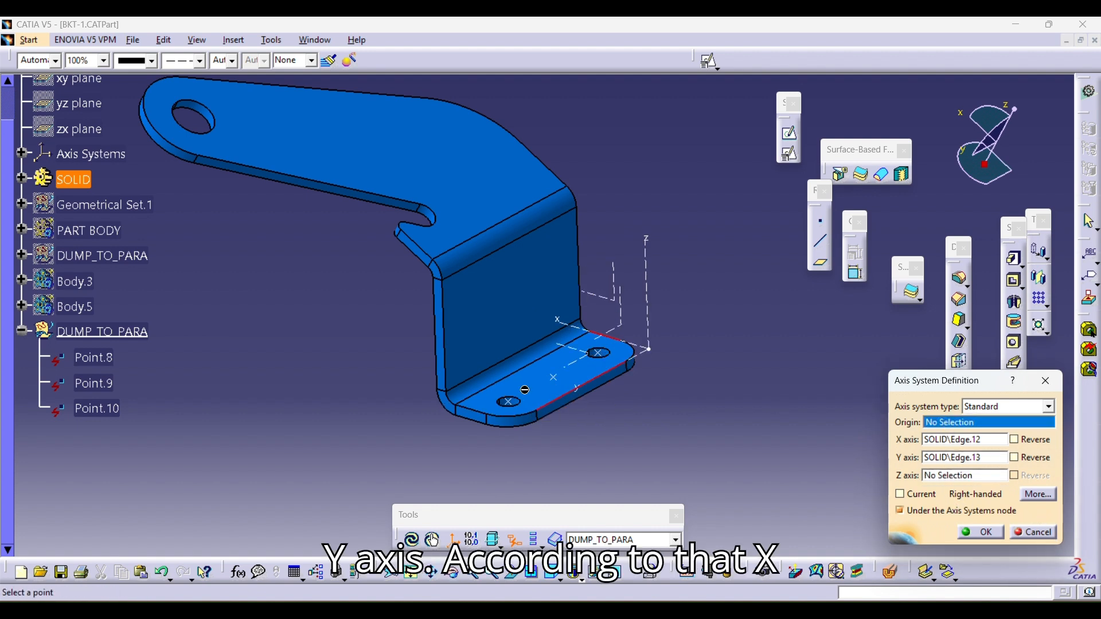
left_click(554, 377)
left_click(978, 535)
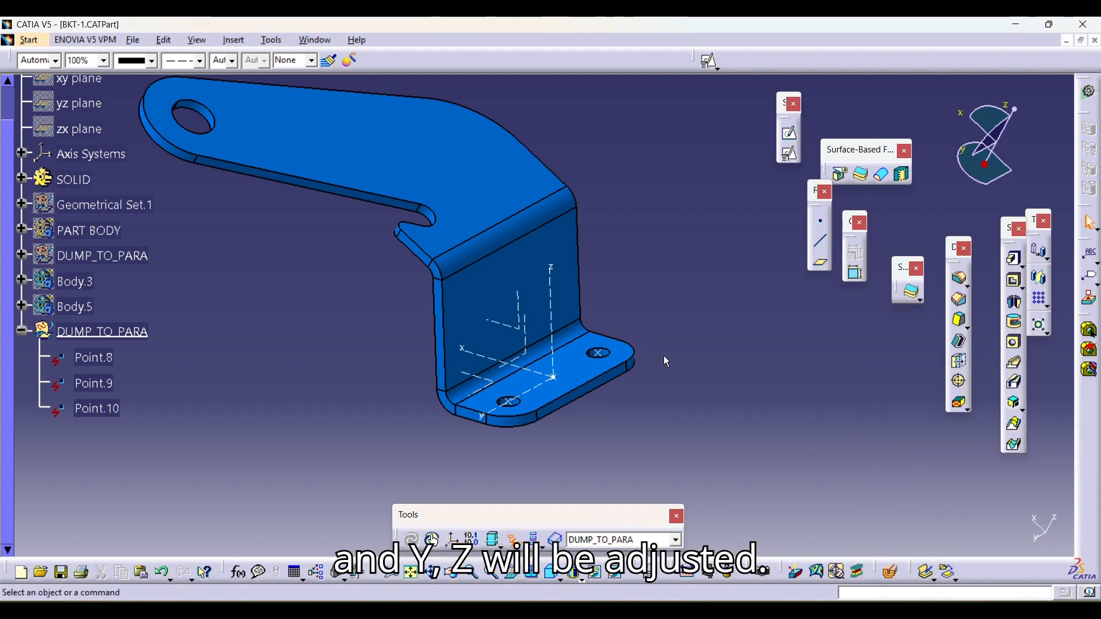
- Create a Circle / Sphere / Ellipse center point on the rim of the large hole at the upper arm's end
middle_click_drag(676, 310, 678, 329)
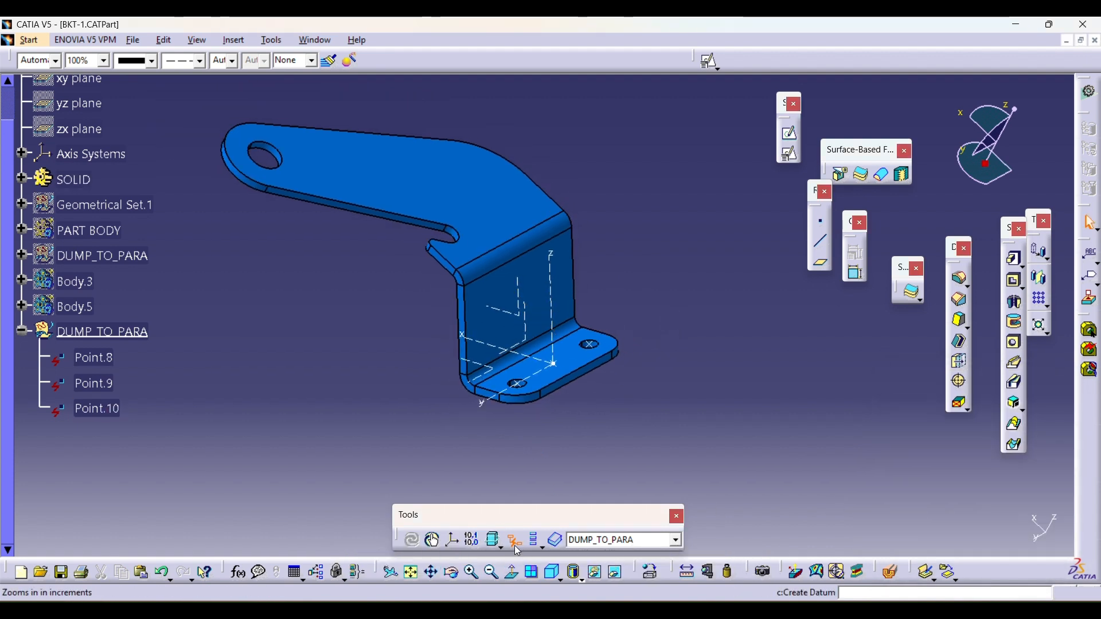
left_click(822, 224)
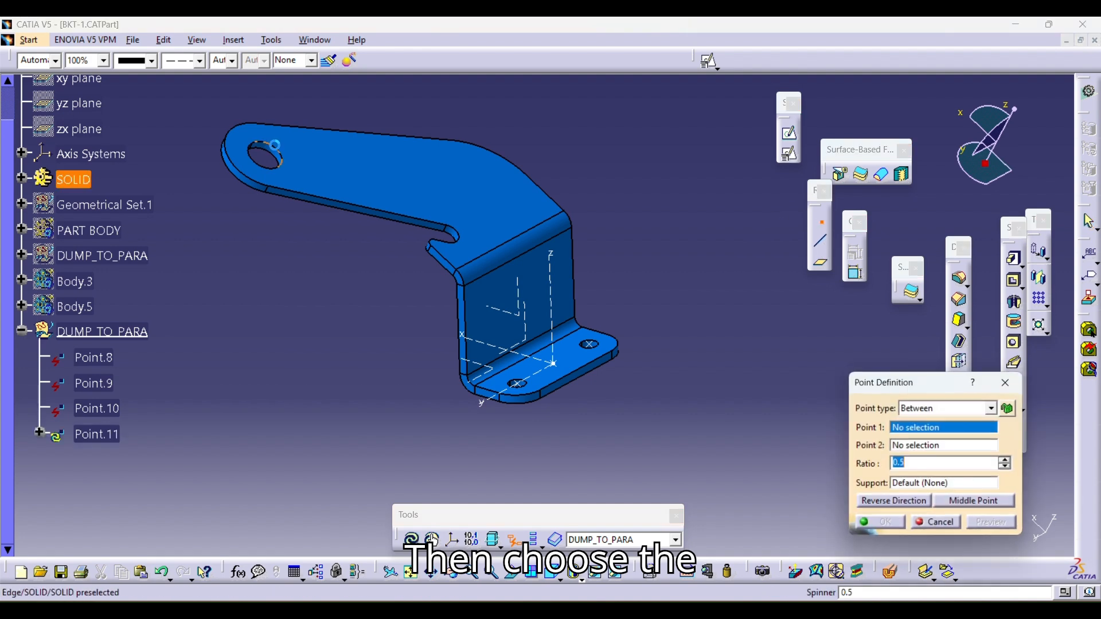
middle_click_drag(274, 147, 576, 225)
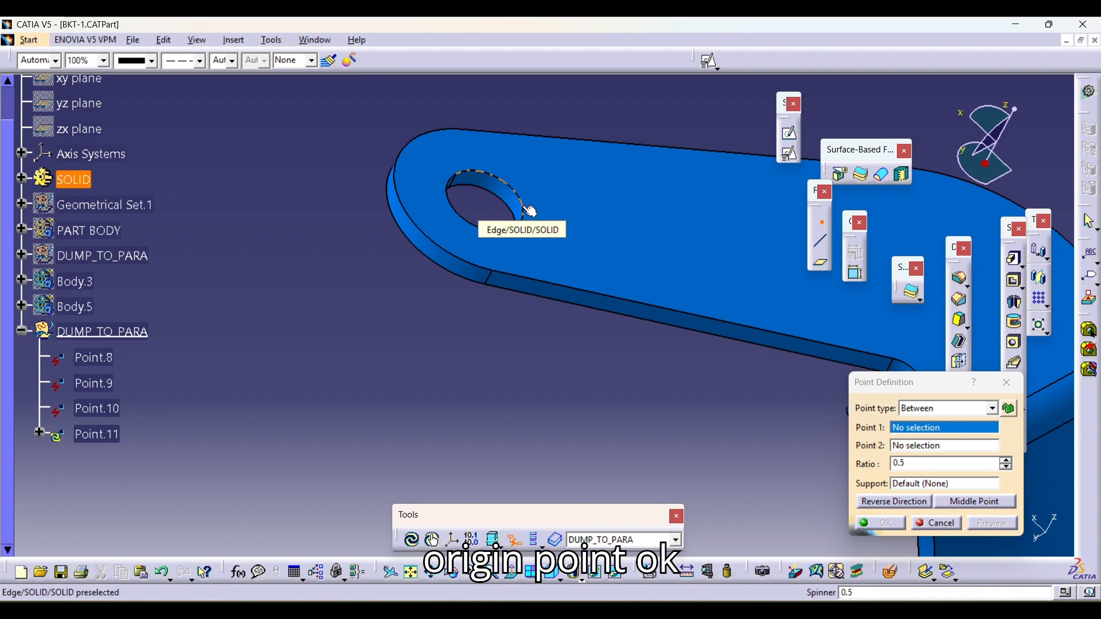
left_click(946, 408)
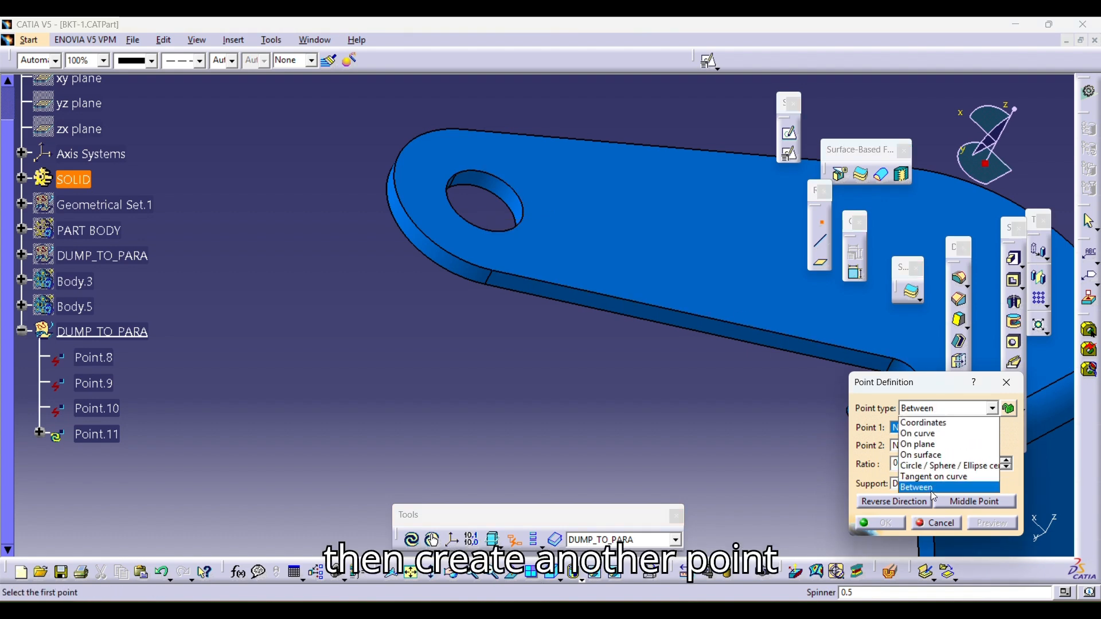
left_click(938, 467)
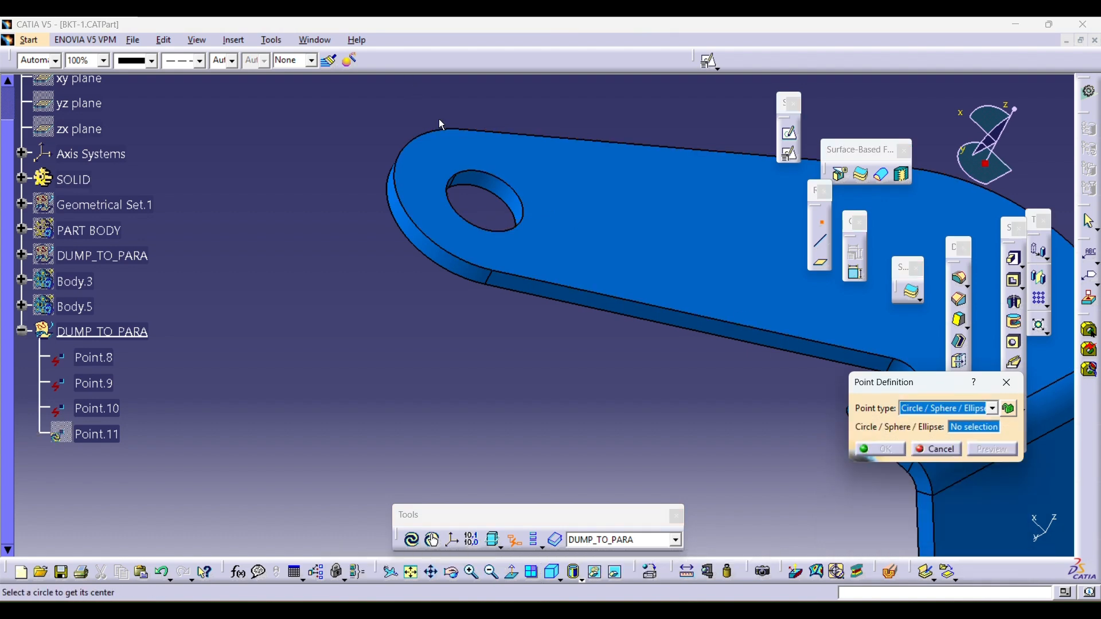
left_click(515, 191)
left_click(891, 447)
- Create a standard axis system at the upper arm hole's center point, with X along the arm's upper long edge and Y along the lower flange's outer edge
middle_click_drag(445, 270, 450, 384)
middle_click_drag(703, 418, 593, 415)
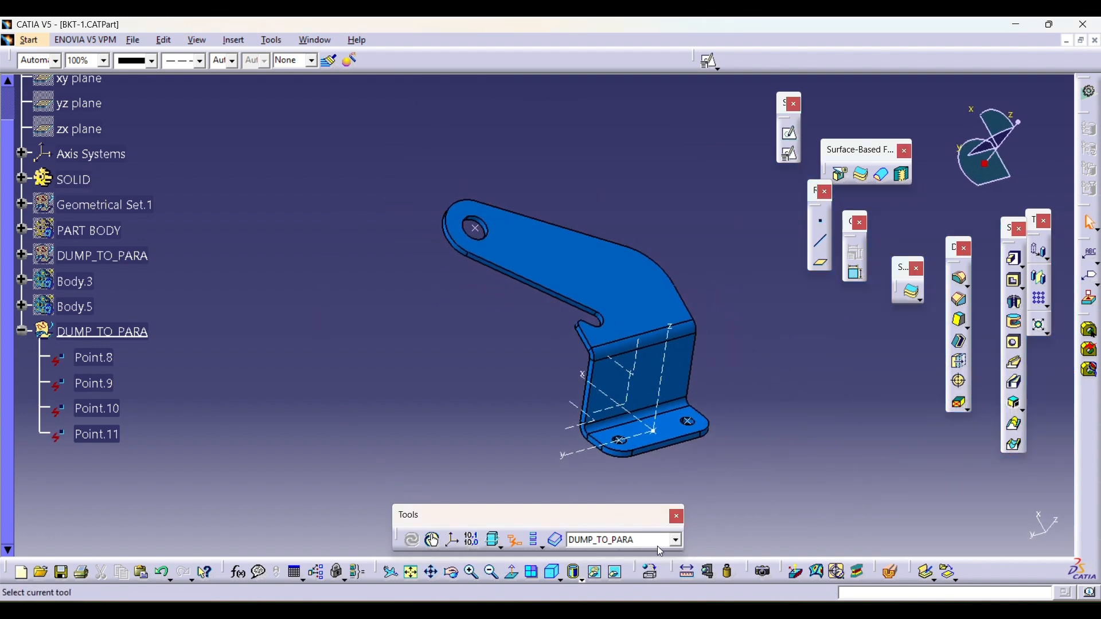
left_click(454, 540)
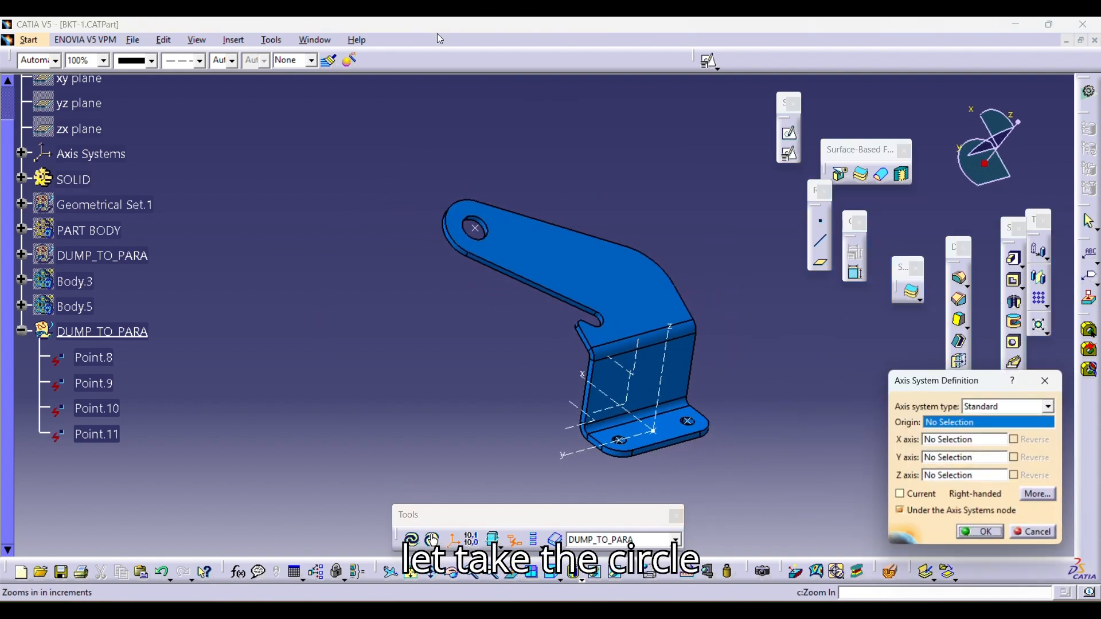
left_click(477, 227)
middle_click_drag(646, 335, 559, 372)
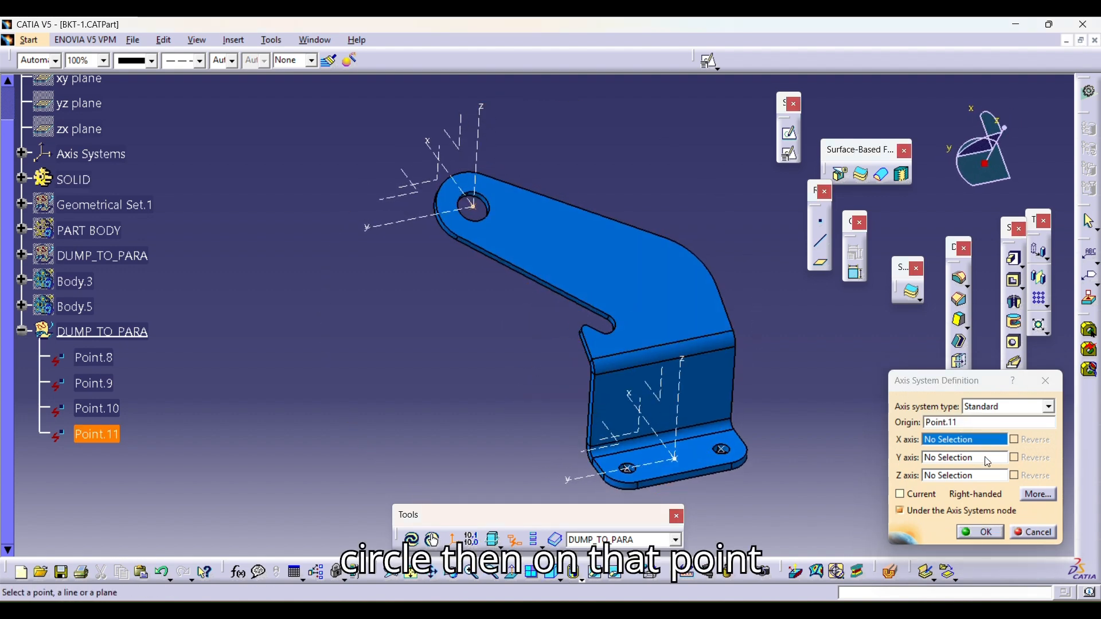
left_click(539, 193)
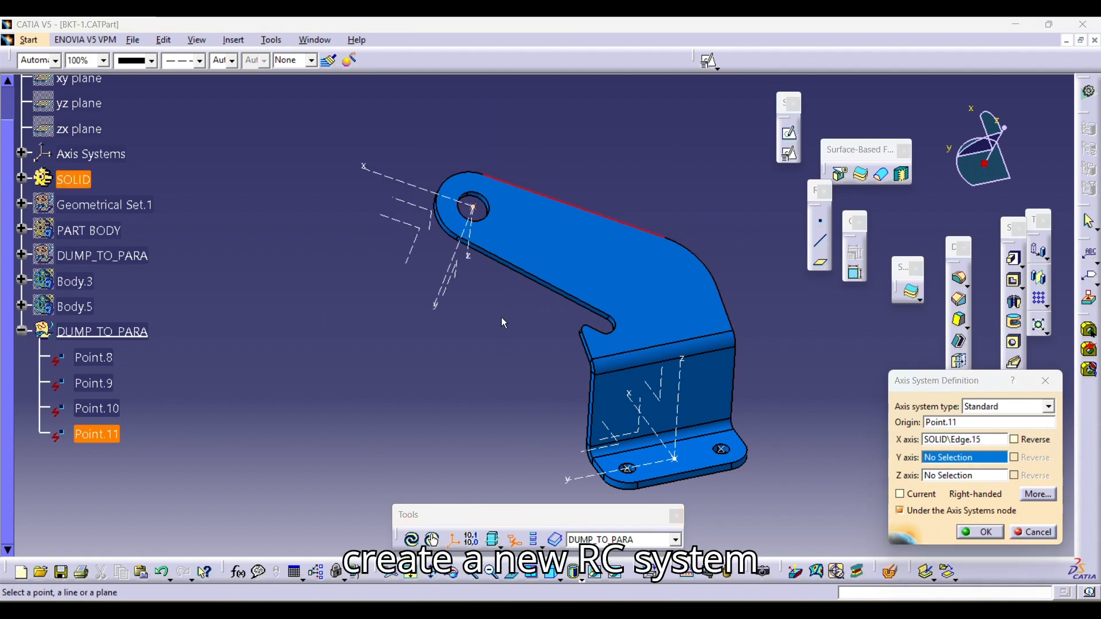
middle_click_drag(501, 317, 463, 280)
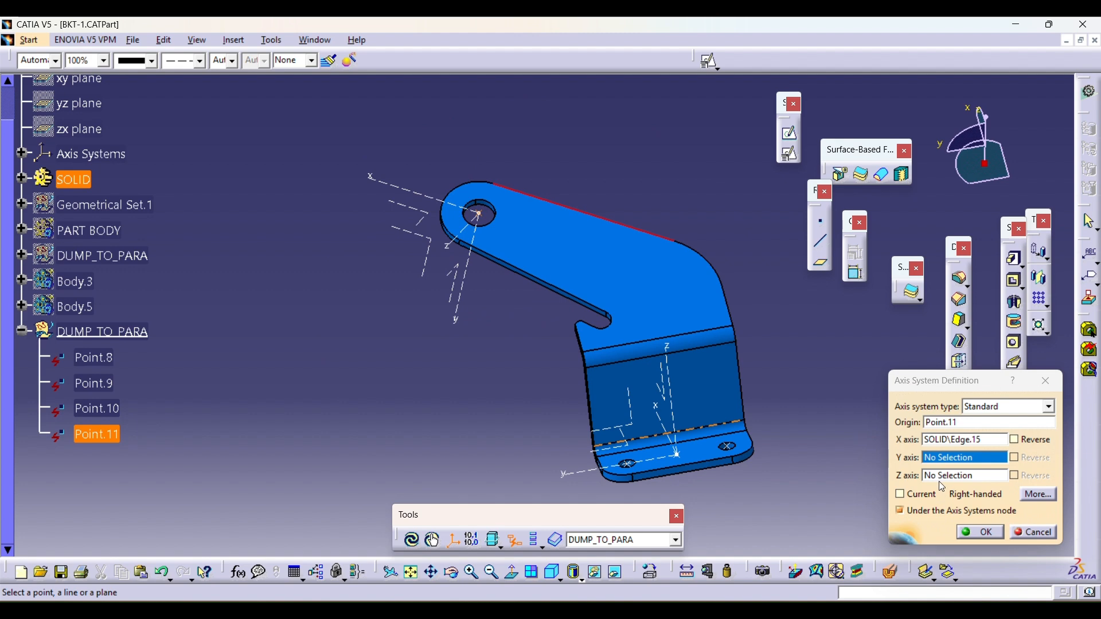
left_click(695, 464)
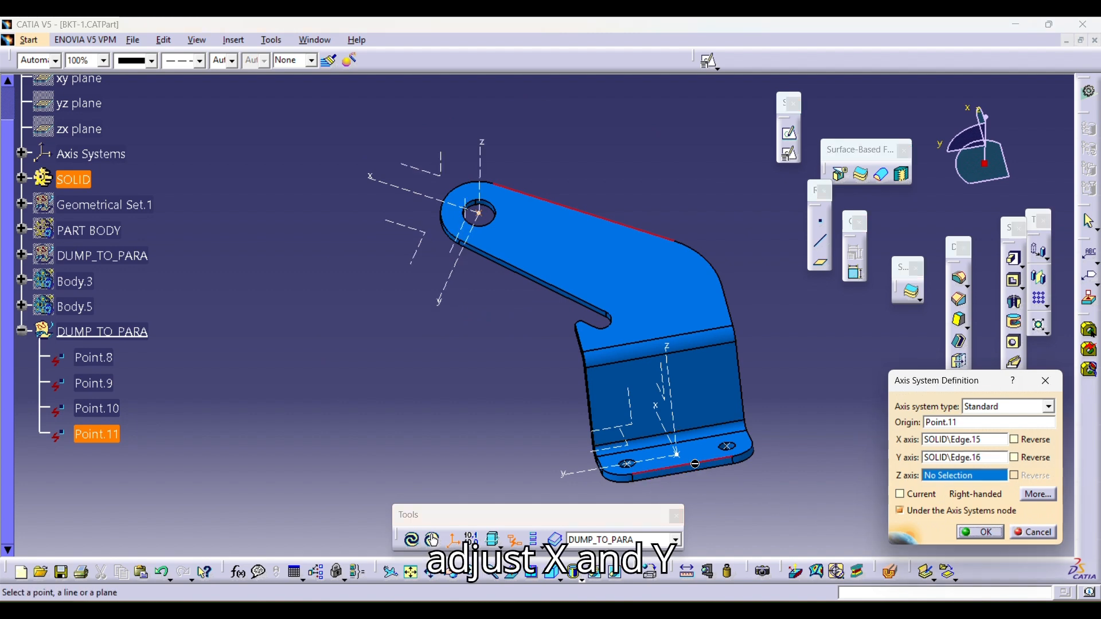
middle_click_drag(478, 336, 462, 319)
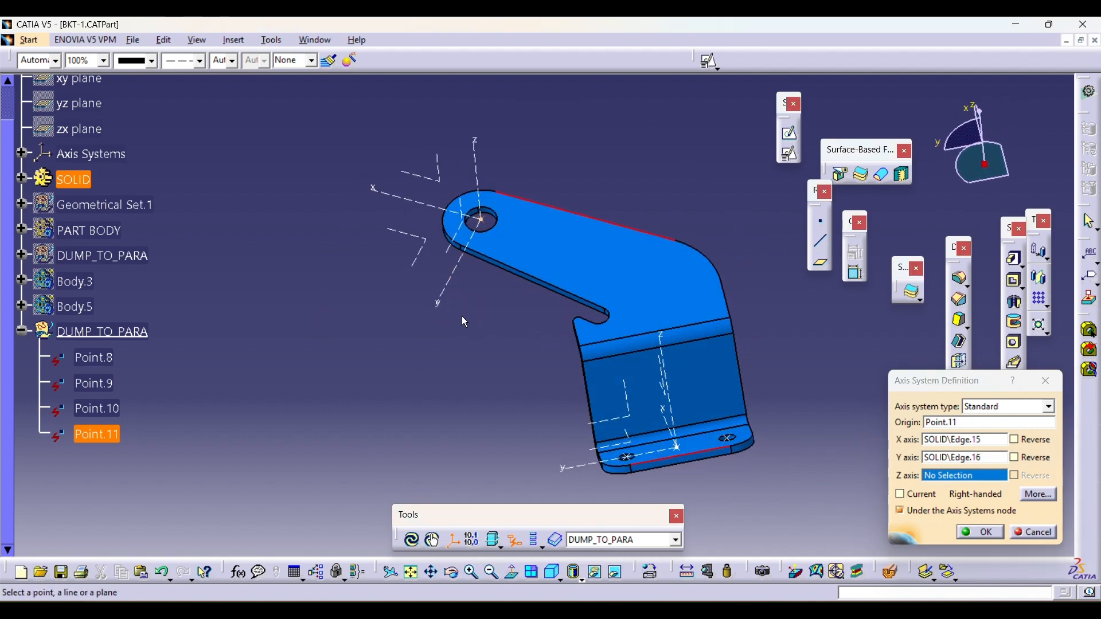
left_click(981, 532)
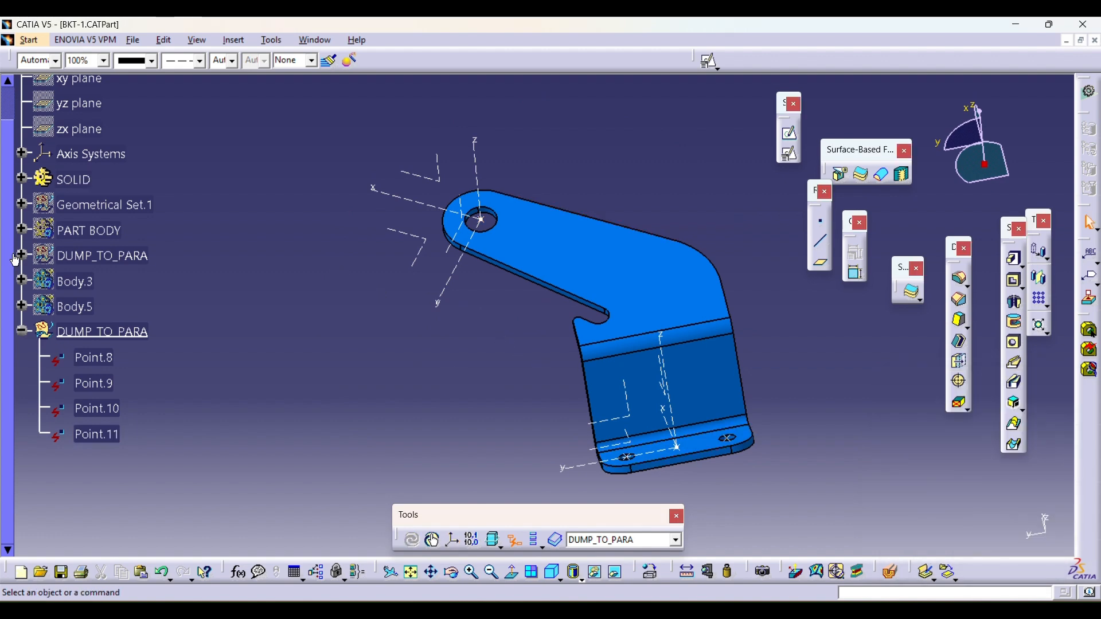
- Insert a new body and start a positioned sketch on the flange axis system's ZX plane, with V reversed and H and V swapped
left_click(233, 40)
left_click(247, 74)
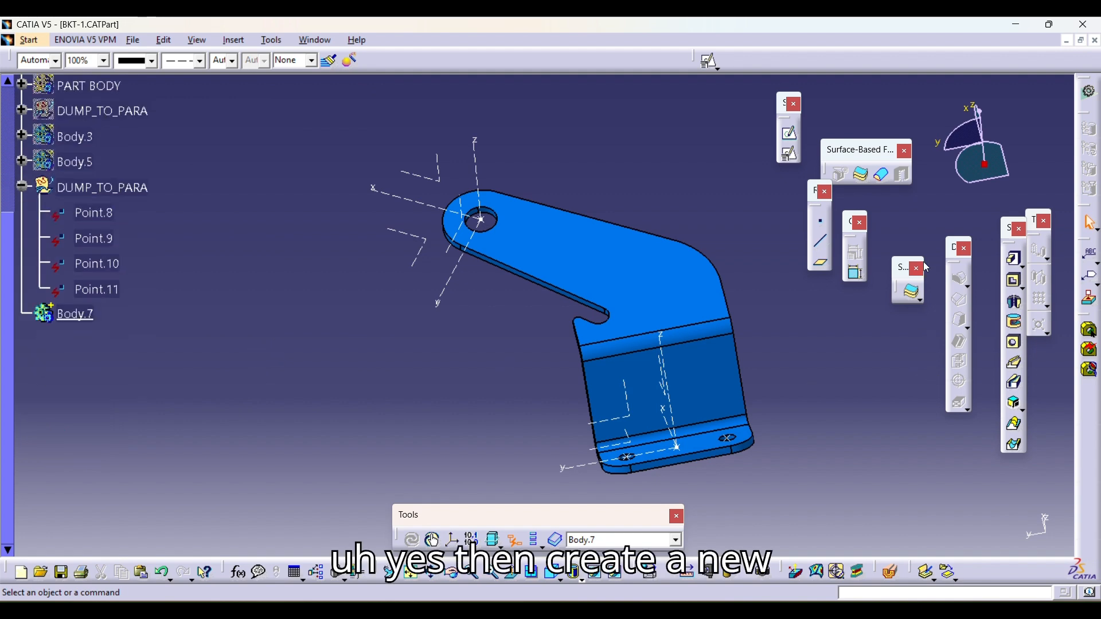
left_click(785, 158)
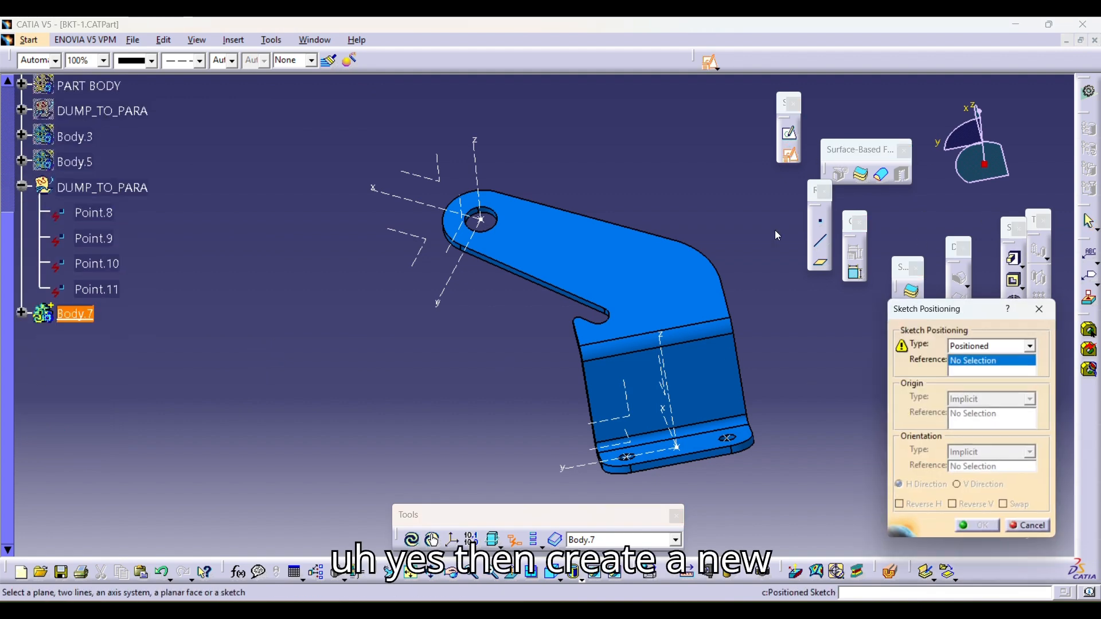
middle_click(644, 393)
mouse_move(455, 362)
middle_mouse_down()
mouse_move(614, 356)
mouse_move(585, 300)
middle_mouse_up()
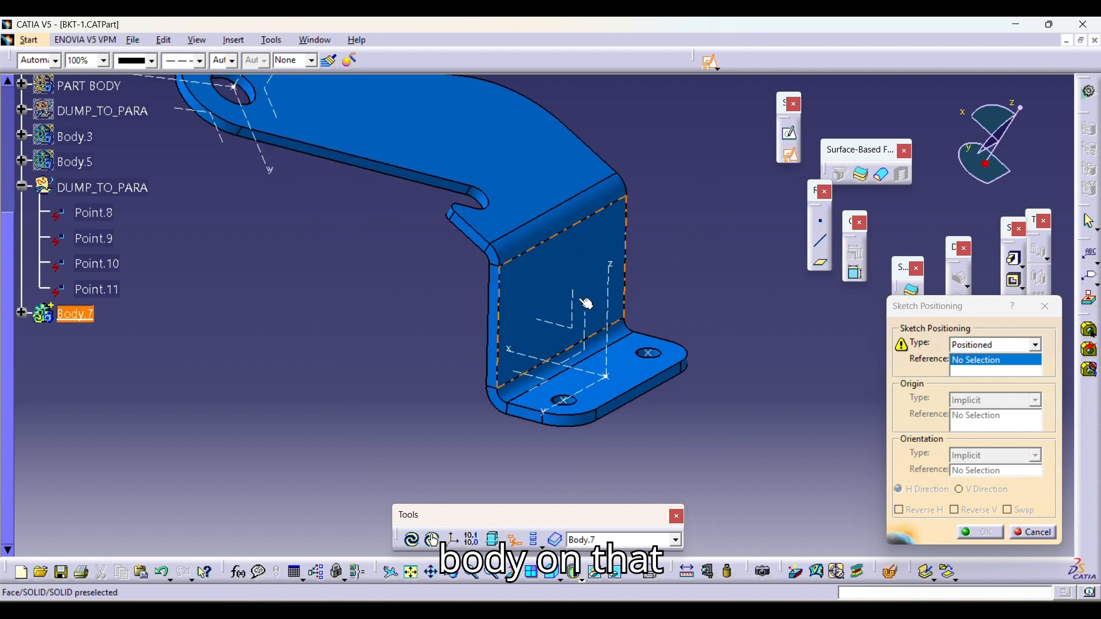
left_click(584, 303)
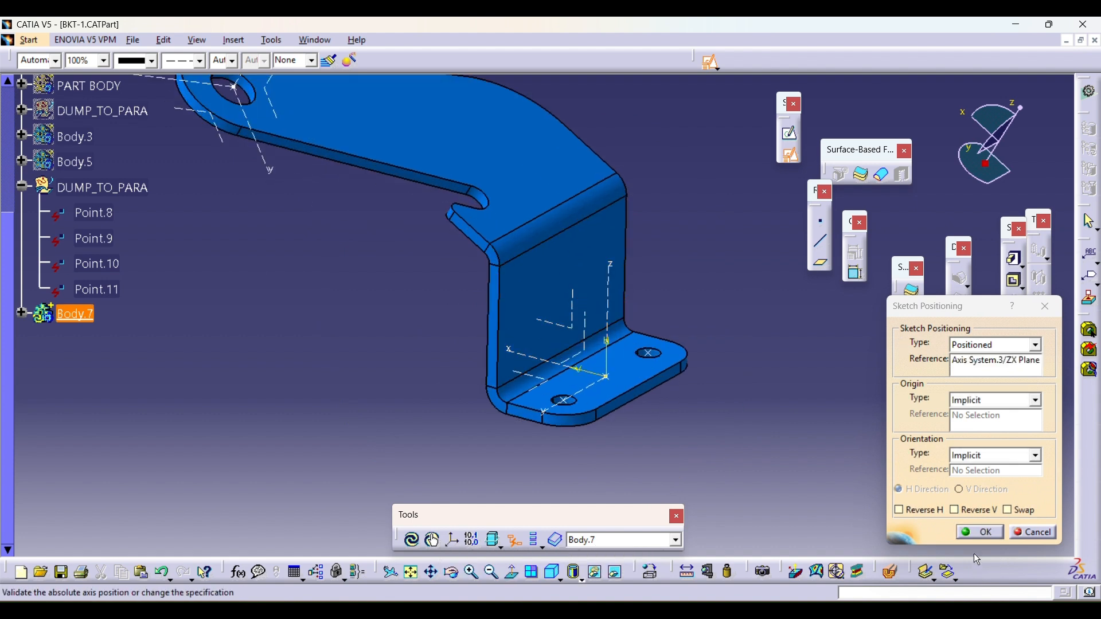
left_click(942, 508)
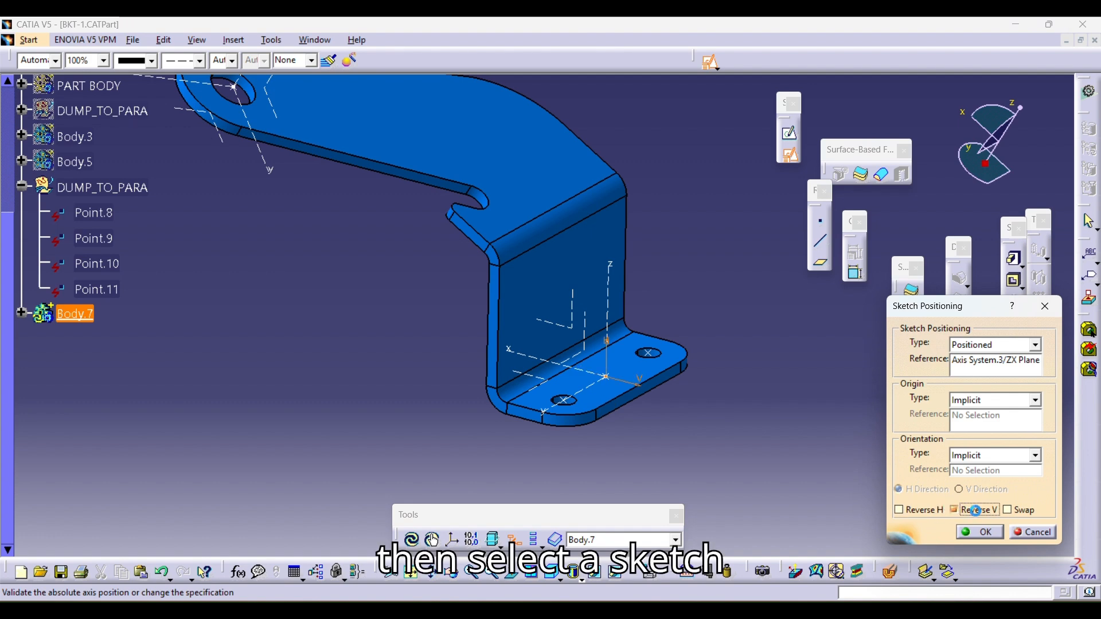
left_click(980, 532)
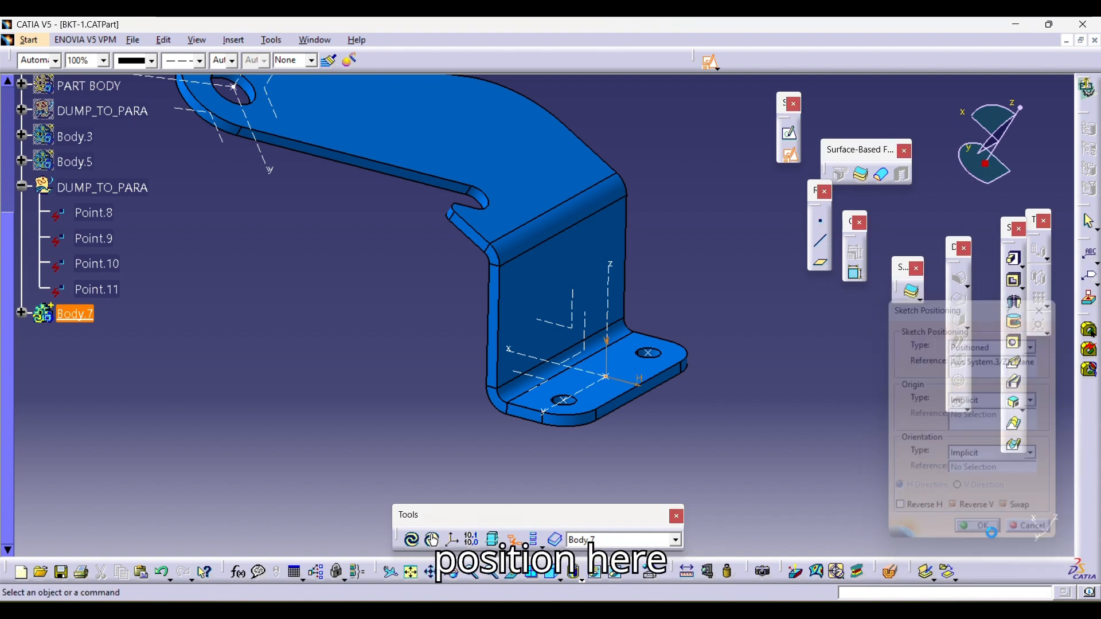
- Project the wall's inner edge, the lower flange's upper edge and end edge, and the arm's short upper edge into the sketch
left_click(952, 381)
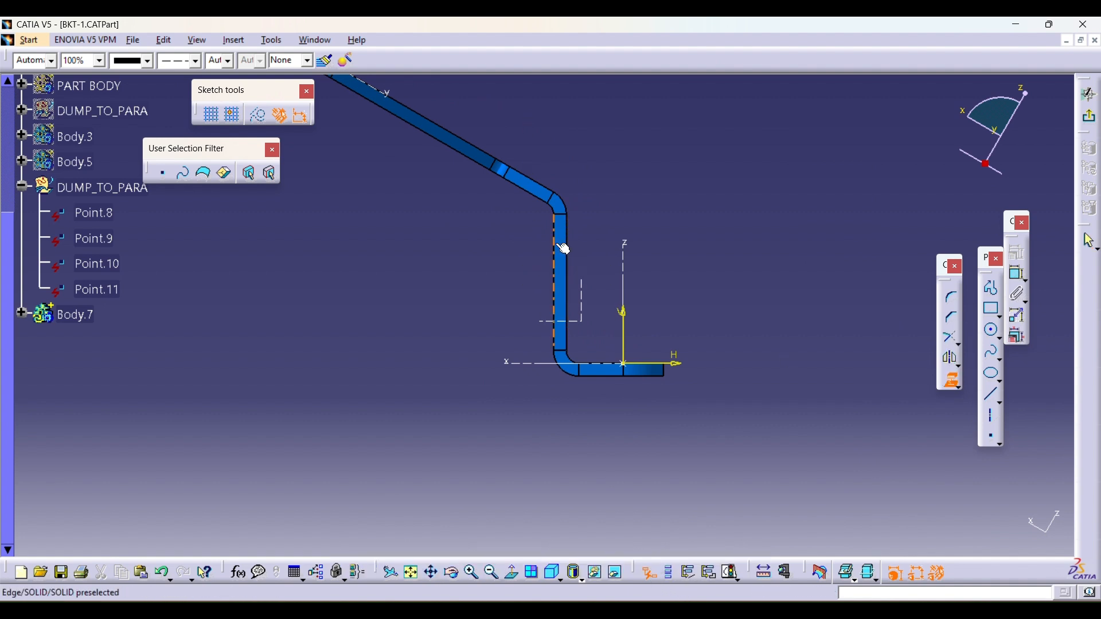
left_click(567, 235)
middle_click_drag(583, 422, 637, 256)
middle_click_drag(637, 256, 294, 103)
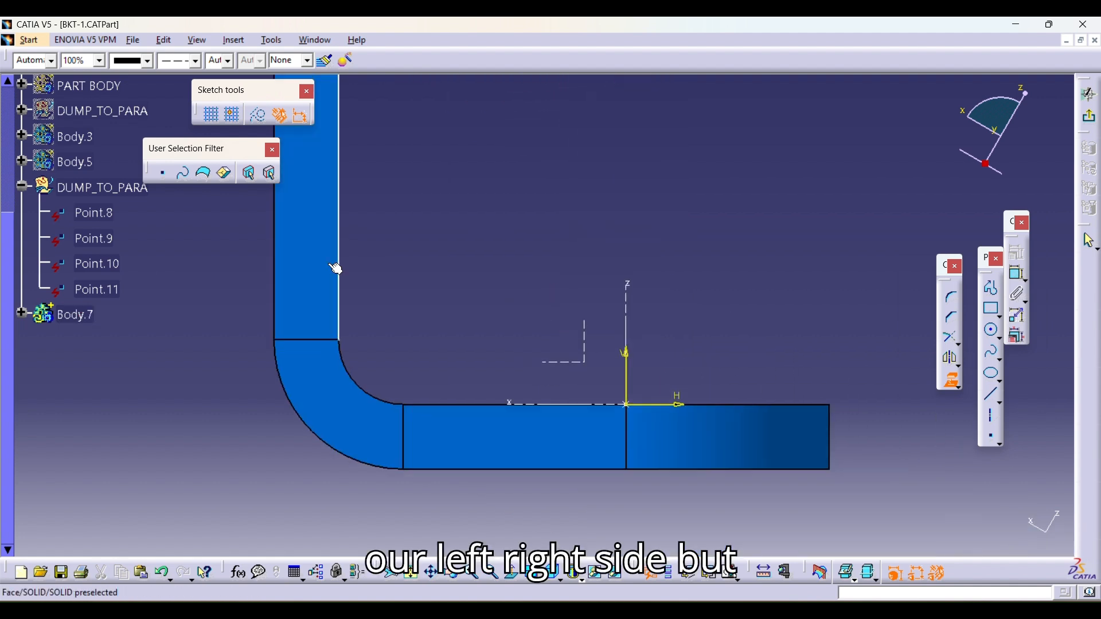
left_click(454, 406)
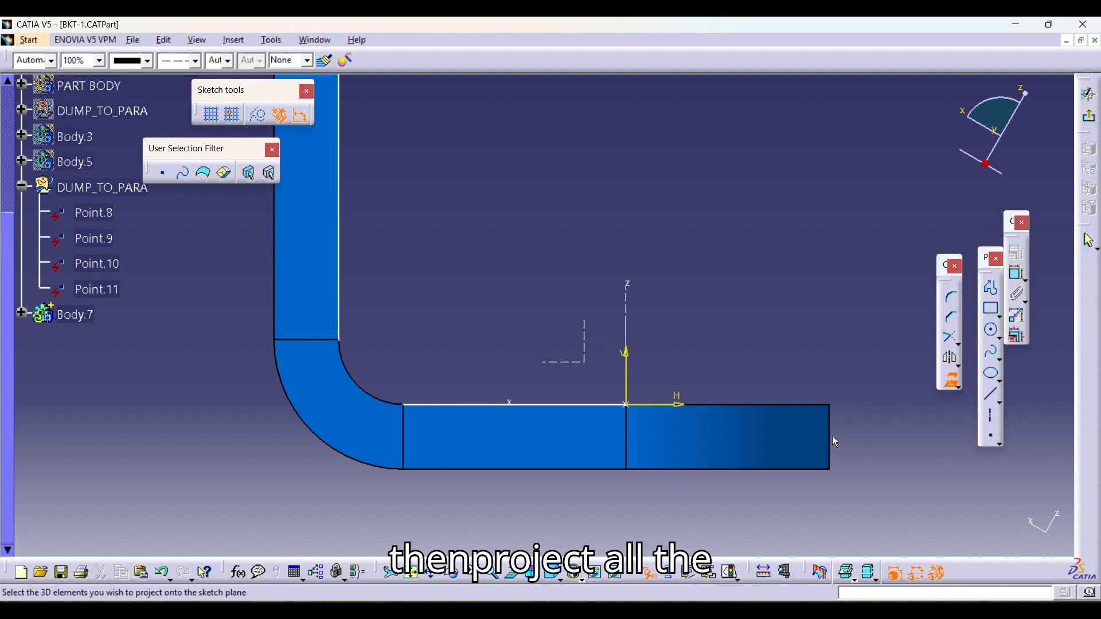
middle_click_drag(853, 316, 715, 463)
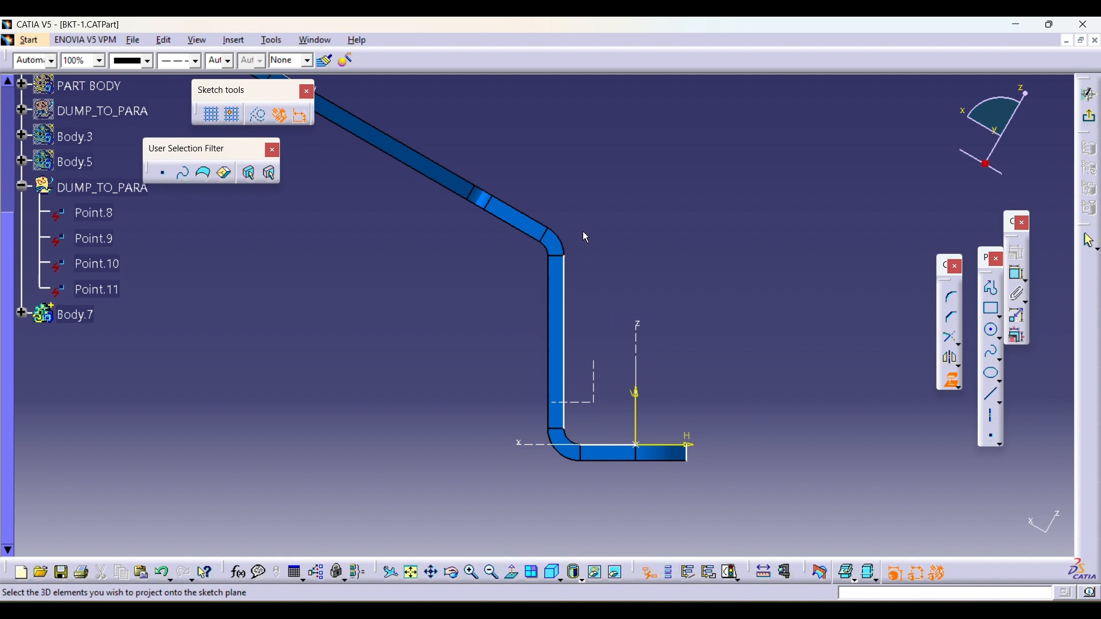
left_click(519, 211)
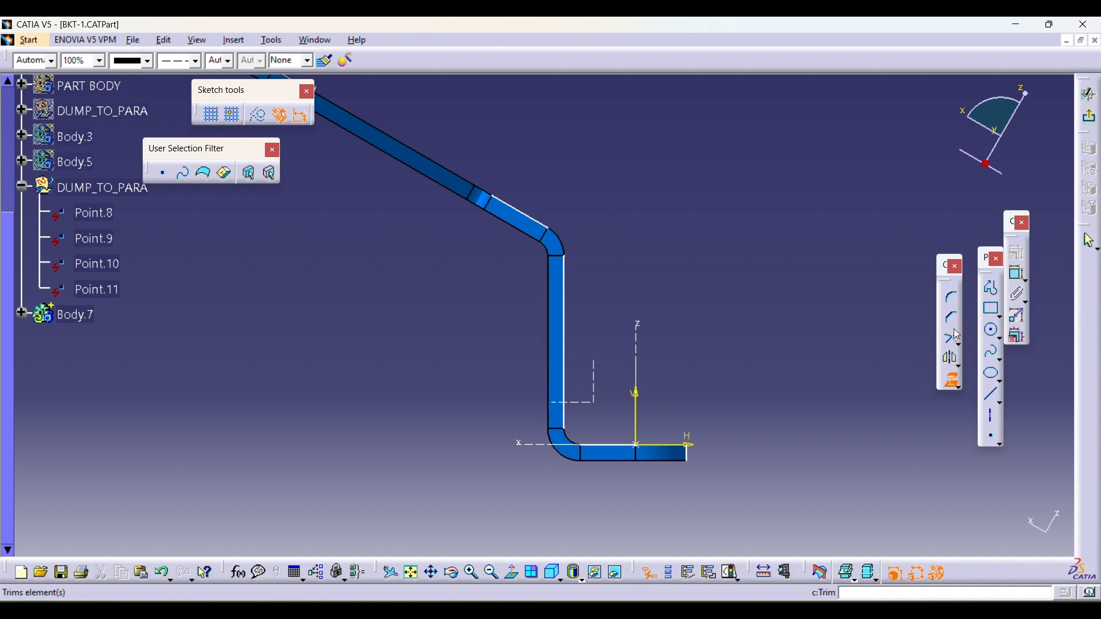
- Trim the projected arm, wall and flange lines to each other so they meet in sharp corners up to the flange's end line
left_click(955, 333)
left_click(526, 213)
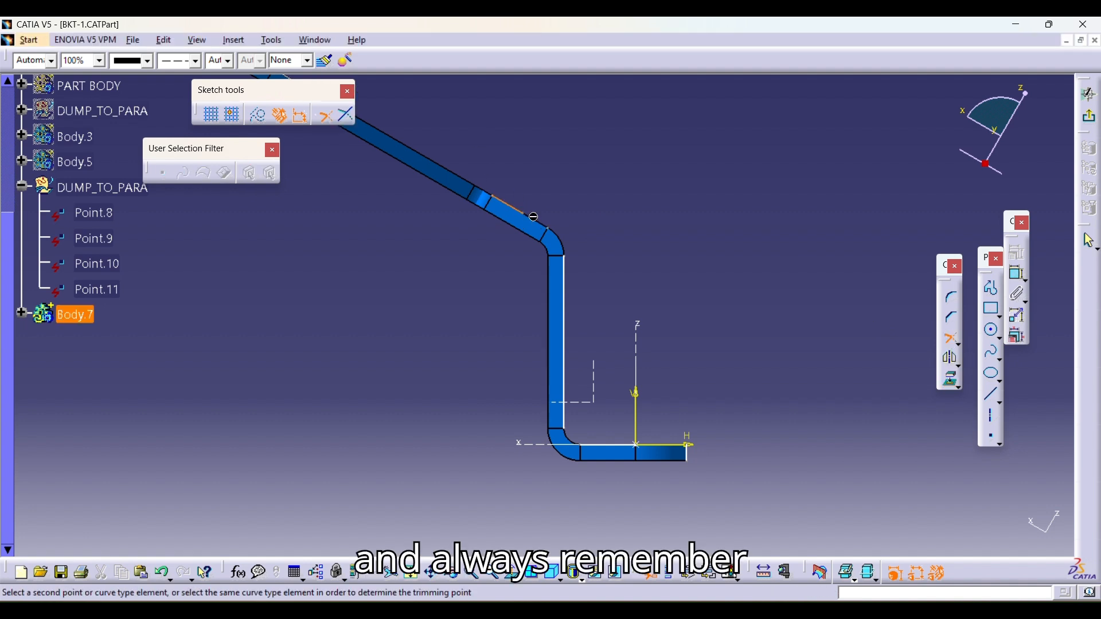
left_click(566, 345)
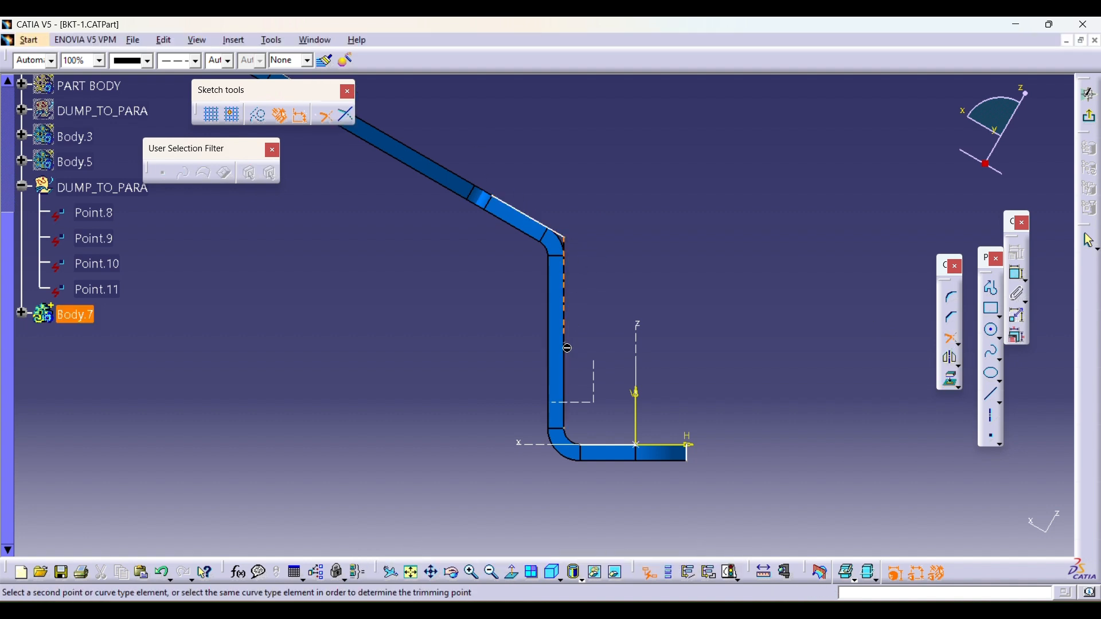
left_click(606, 444)
left_click(609, 446)
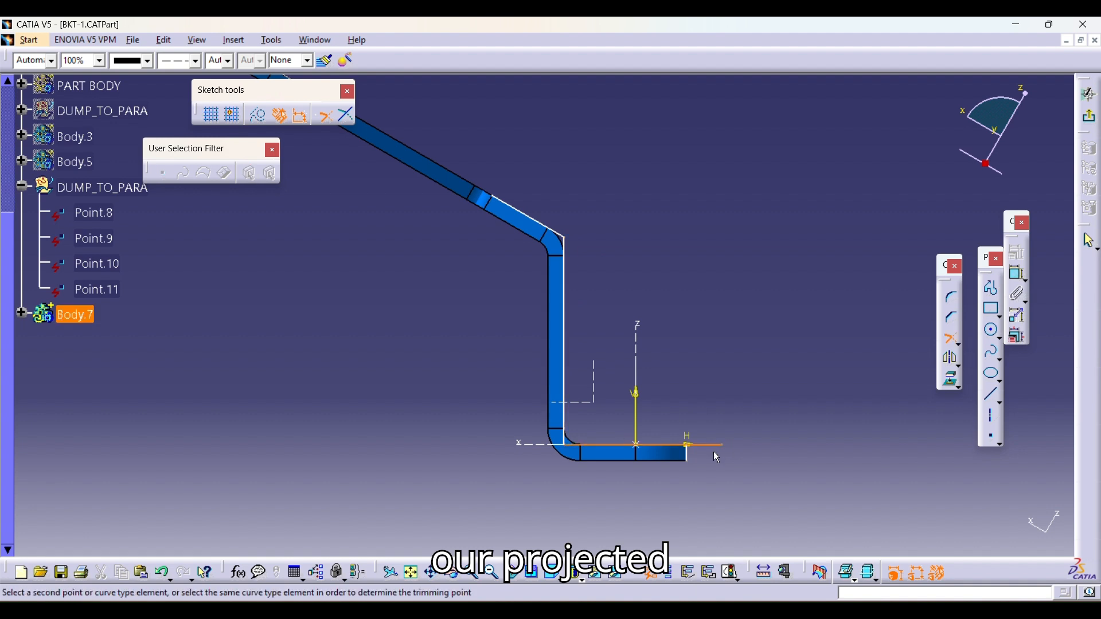
left_click(692, 456)
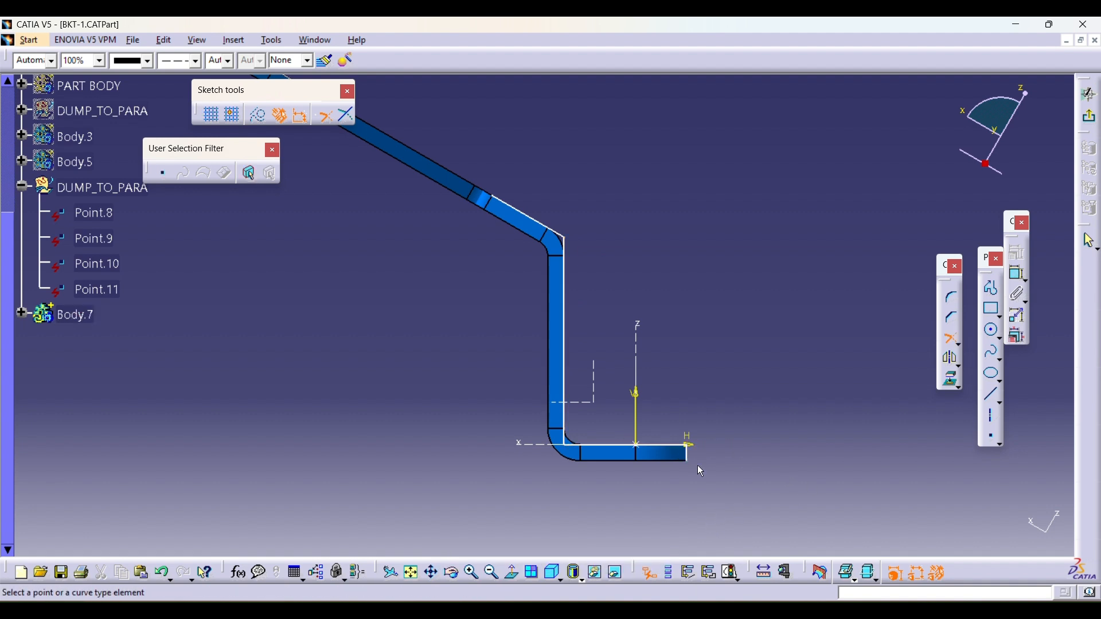
- Extend the flange's projected end line downward to about 14.7 mm below the flange's upper face using Trim
left_click(690, 457)
left_click(691, 519)
middle_click_drag(720, 339, 717, 377, "ctrl")
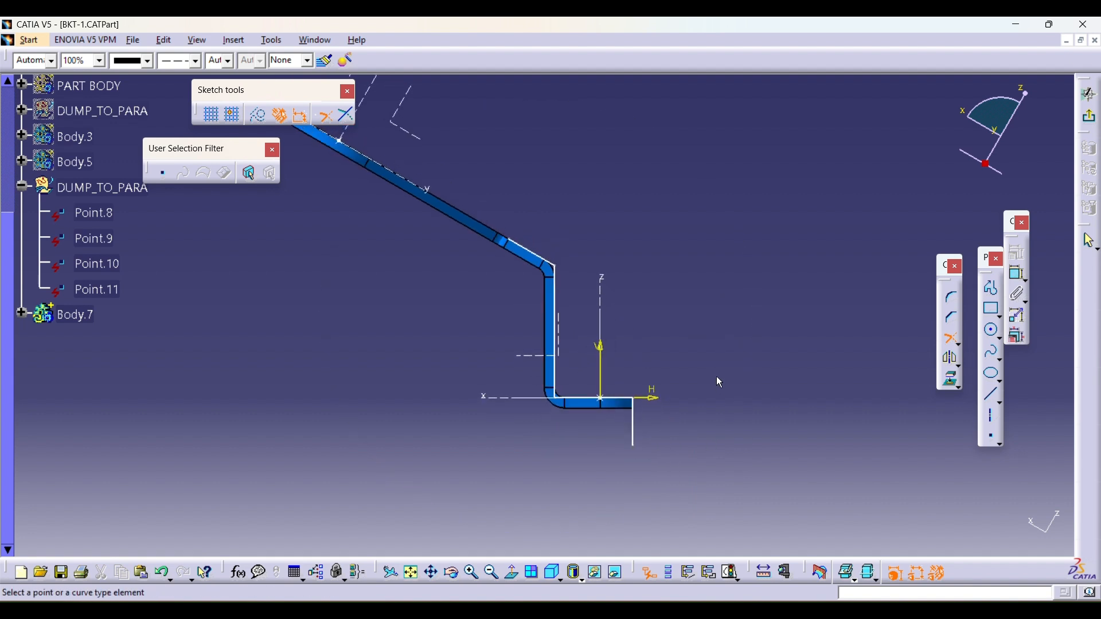
- Close the profile with a vertical line from the arm line's end to about V -14.69 mm and a horizontal line to the end line, then exit the sketch
left_click(994, 399)
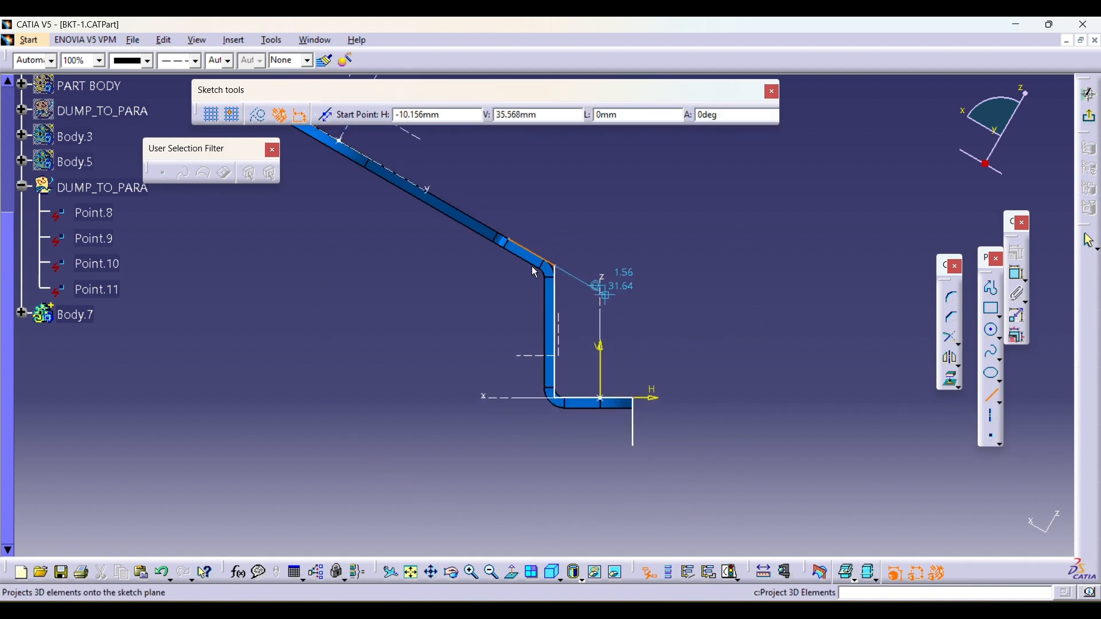
left_click(509, 241)
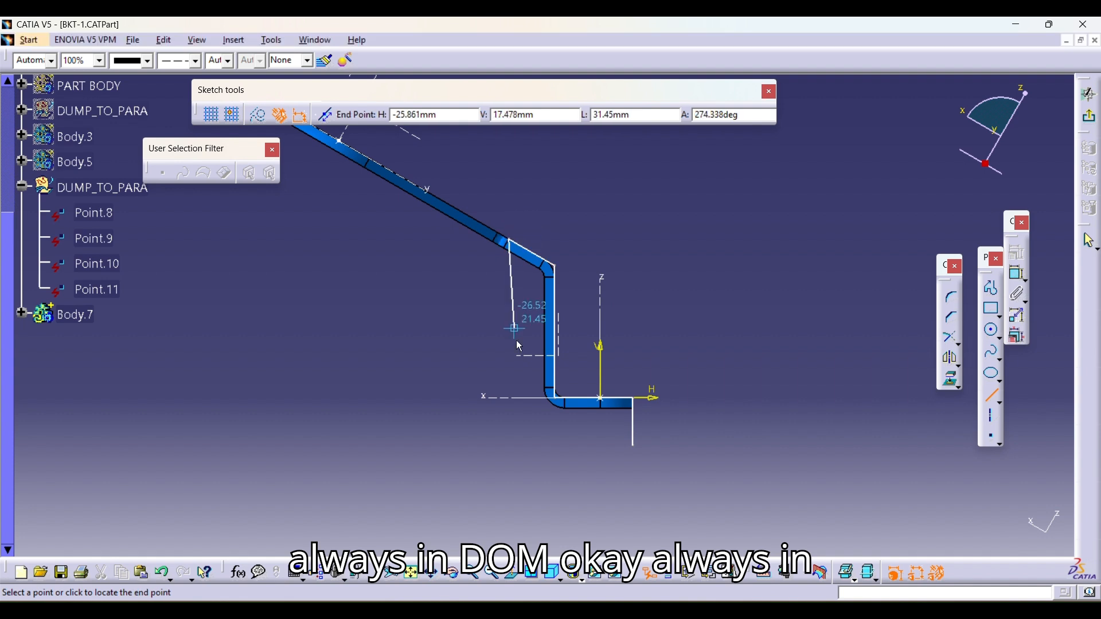
left_click(508, 445)
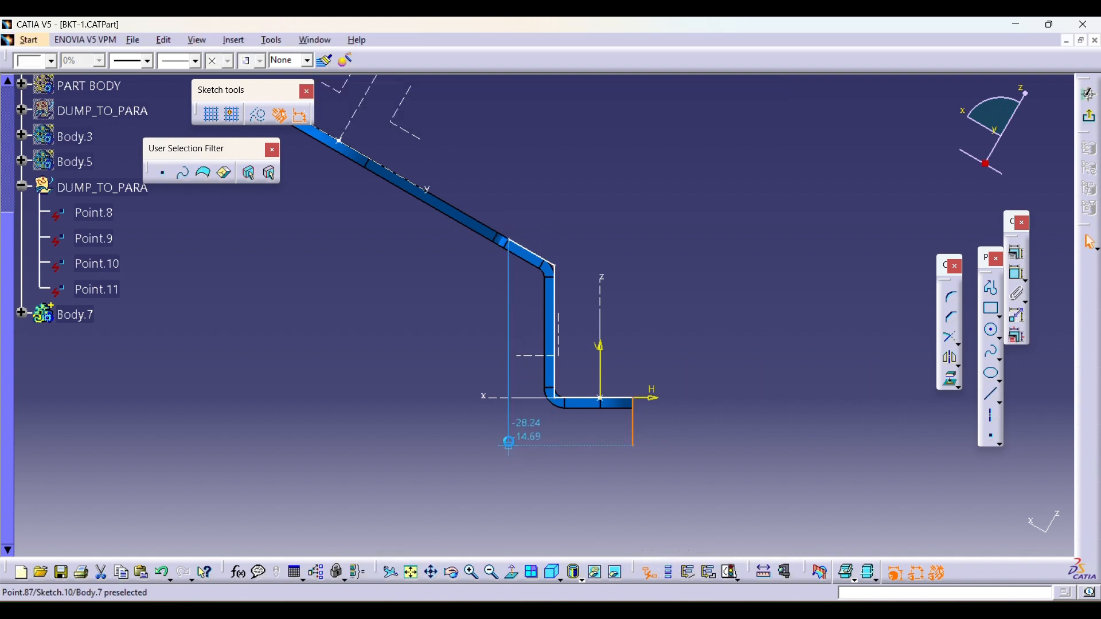
left_click(994, 400)
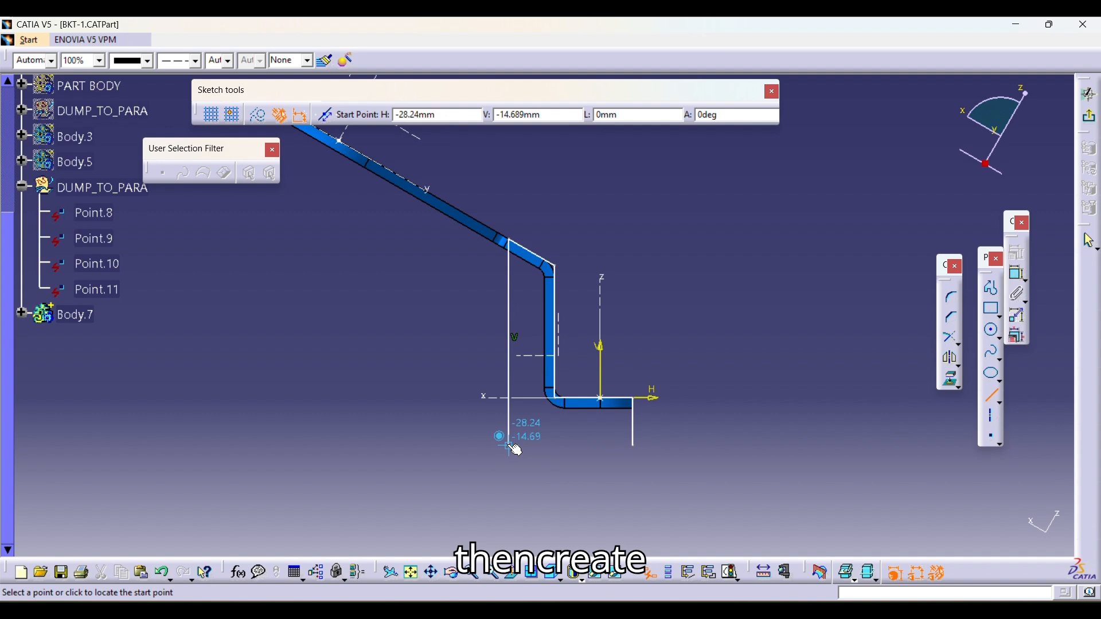
left_click(509, 445)
left_click(633, 443)
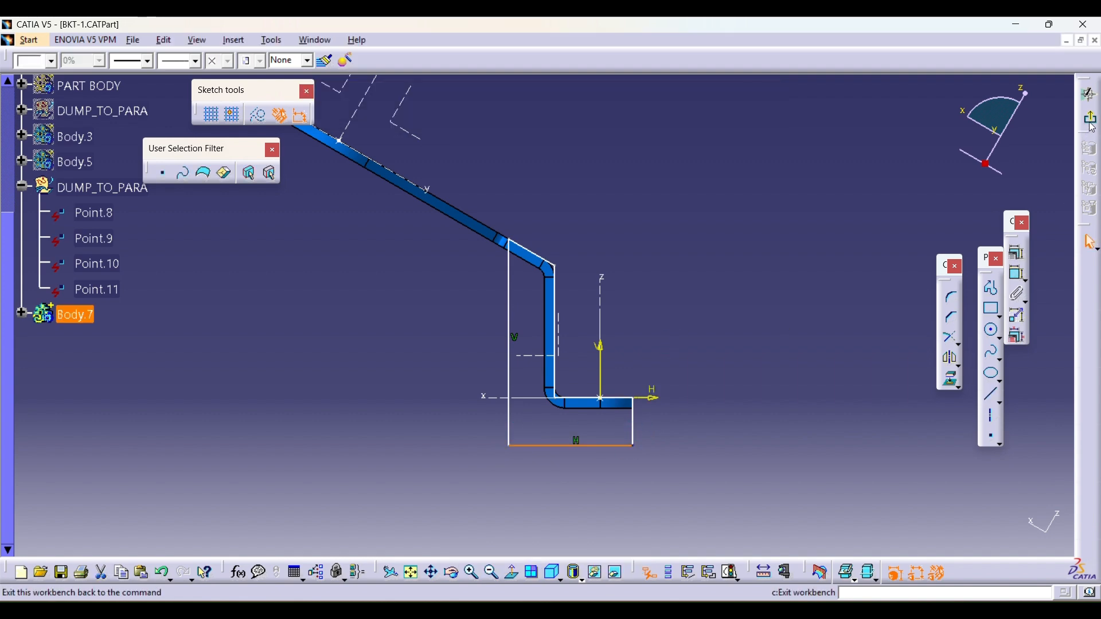
left_click(1090, 94)
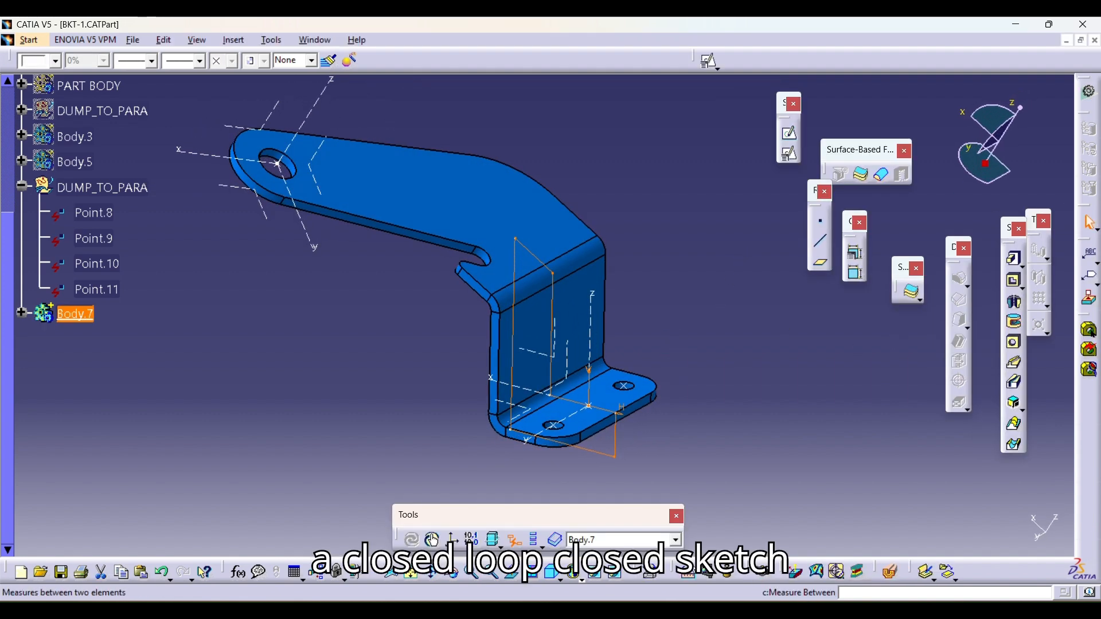
- Measure the distances from the flange axis system's ZX plane to both side edges of the bracket's vertical wall, keeping the measures
left_click(690, 572)
left_click(563, 339)
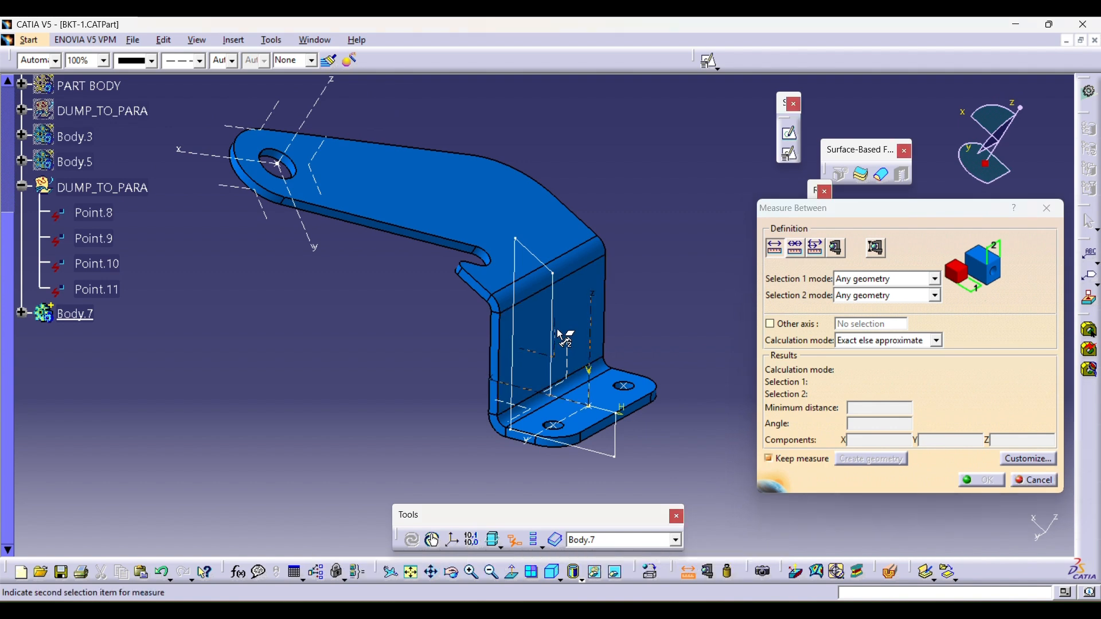
left_click(497, 344)
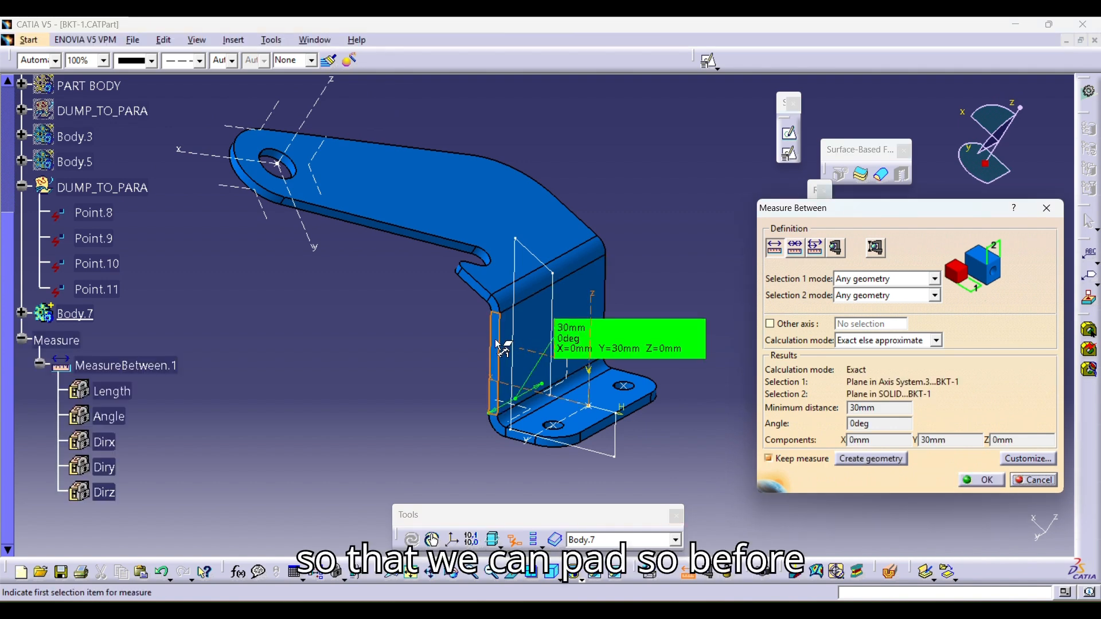
middle_click_drag(604, 290, 508, 184)
middle_click_drag(619, 381, 634, 413)
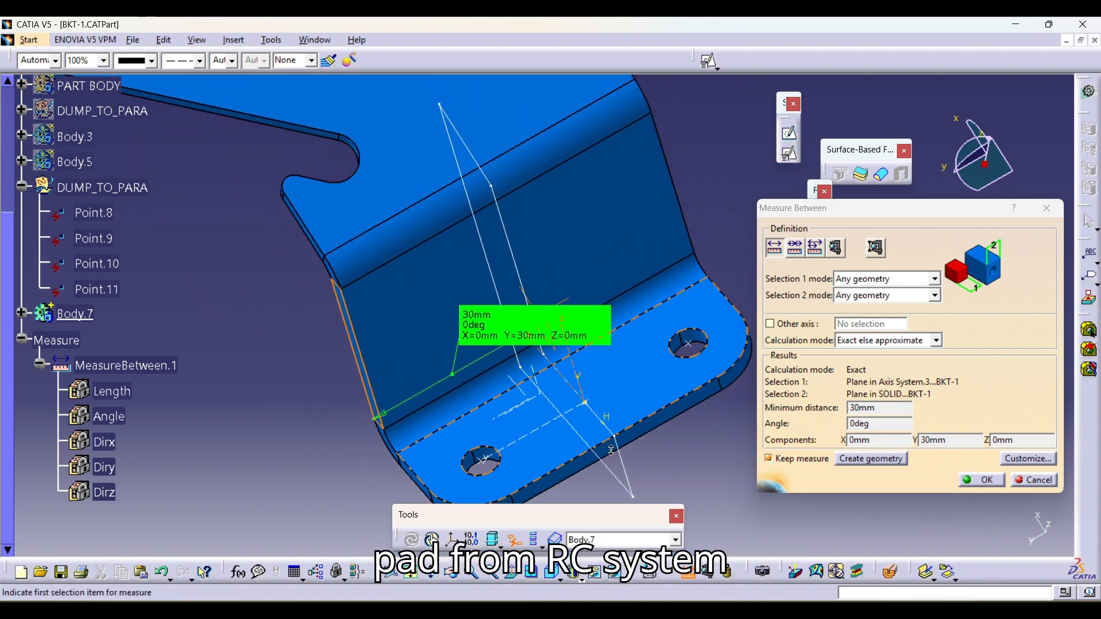
left_click(555, 338)
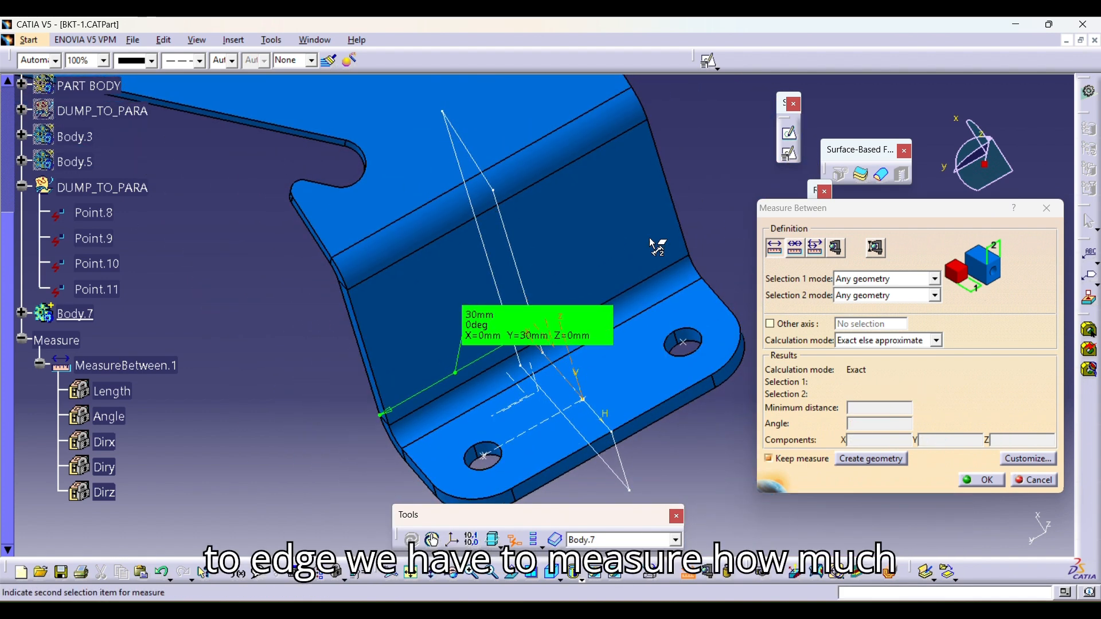
left_click(678, 199)
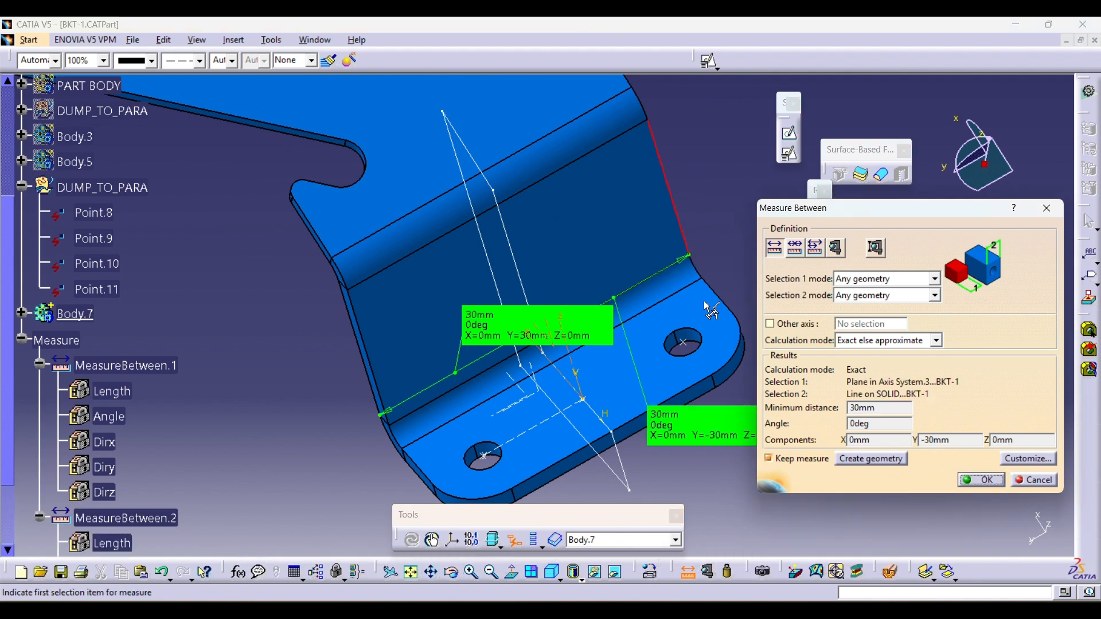
- Pad the closed side-profile sketch in Body.7 by 30 mm with mirrored extent
left_click(1043, 211)
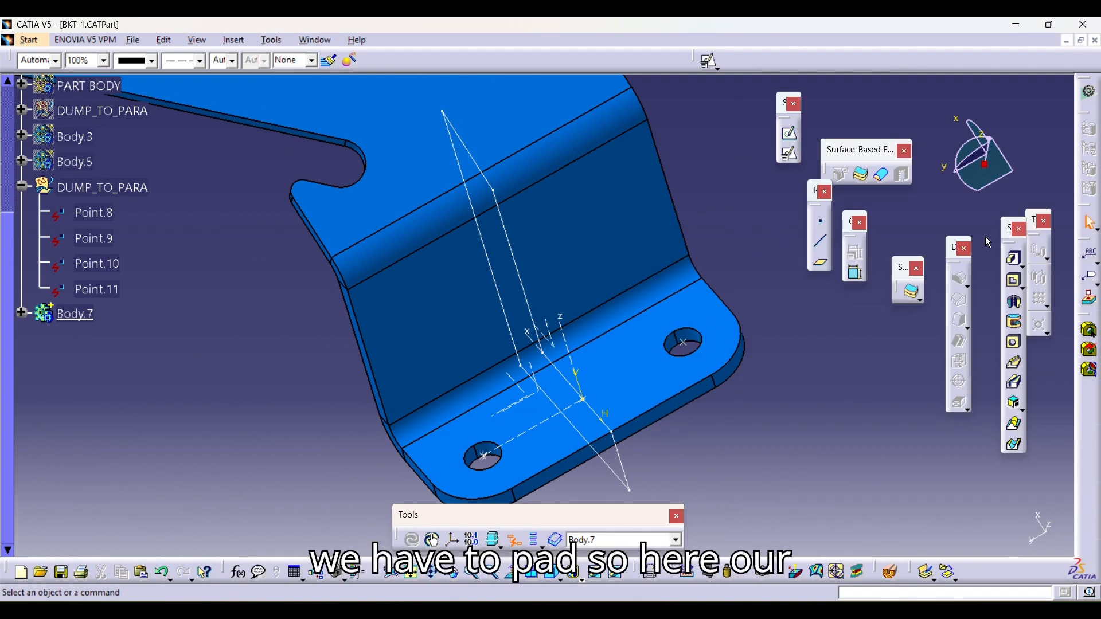
left_click(1014, 259)
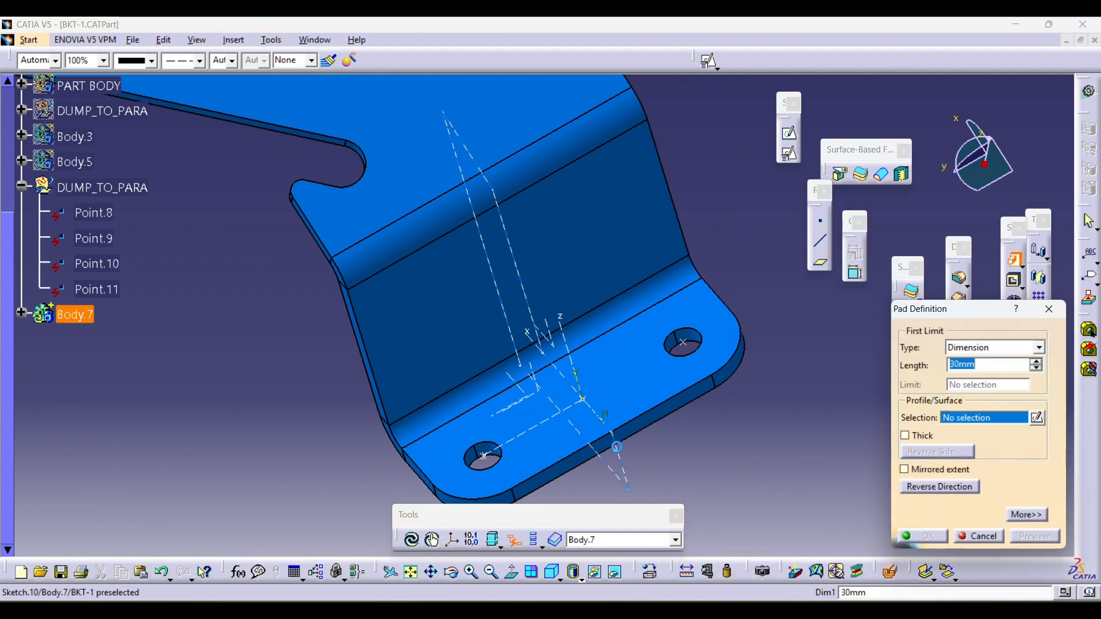
left_click(612, 430)
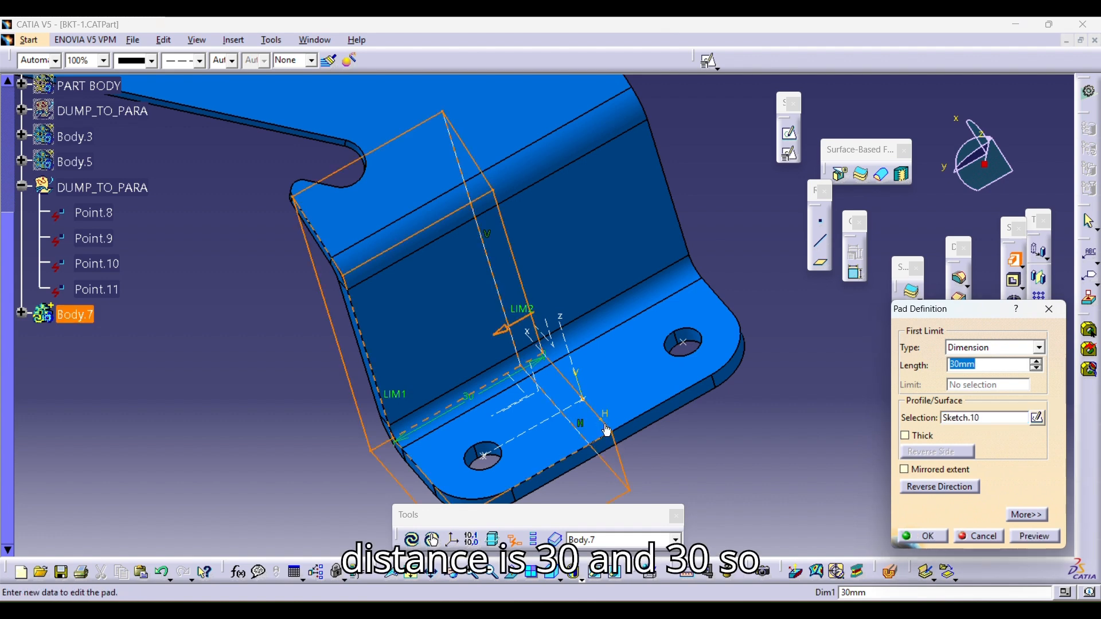
left_click(941, 470)
left_click(923, 537)
left_click(754, 172)
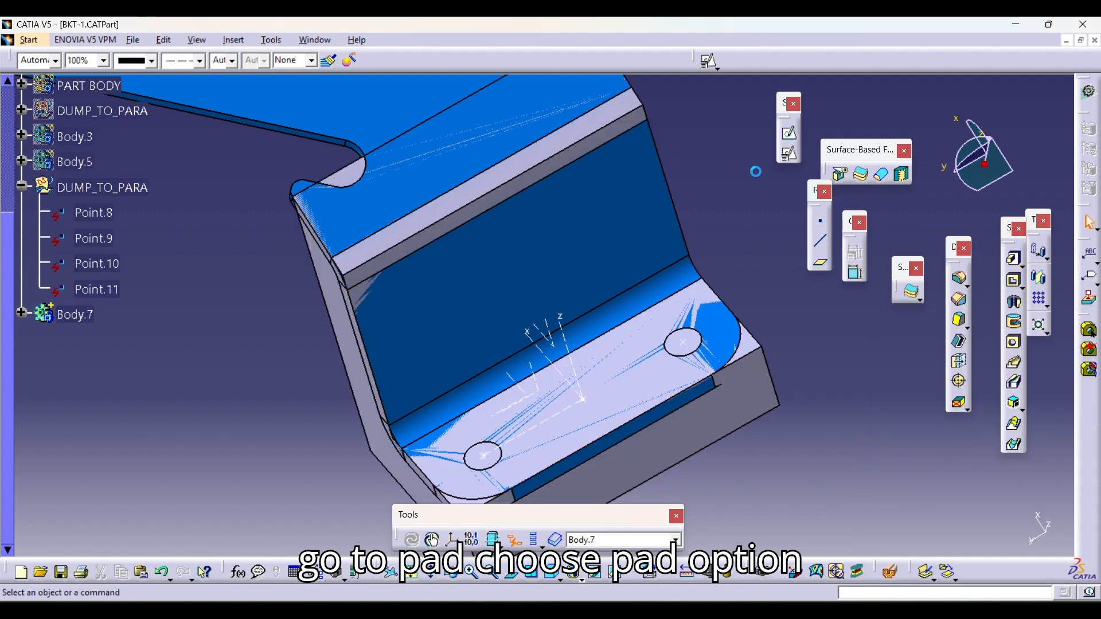
- Insert a new body and open a positioned sketch on the arm hole axis system's XY plane, with H and V reversed
middle_click_drag(751, 172, 697, 267, "ctrl")
middle_click_drag(663, 288, 653, 339)
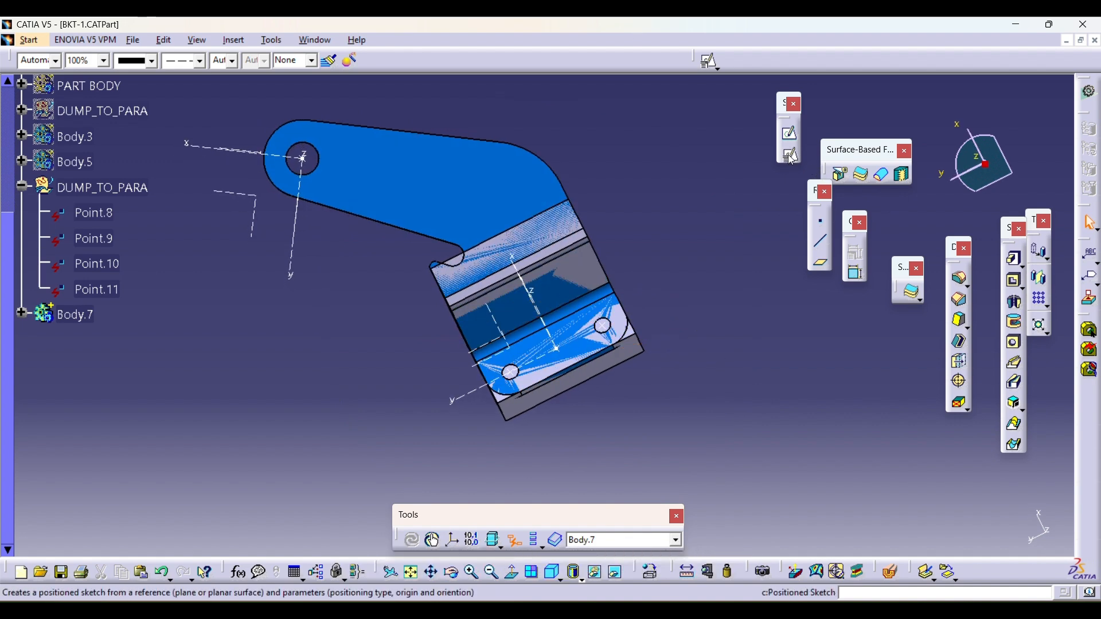
left_click(228, 42)
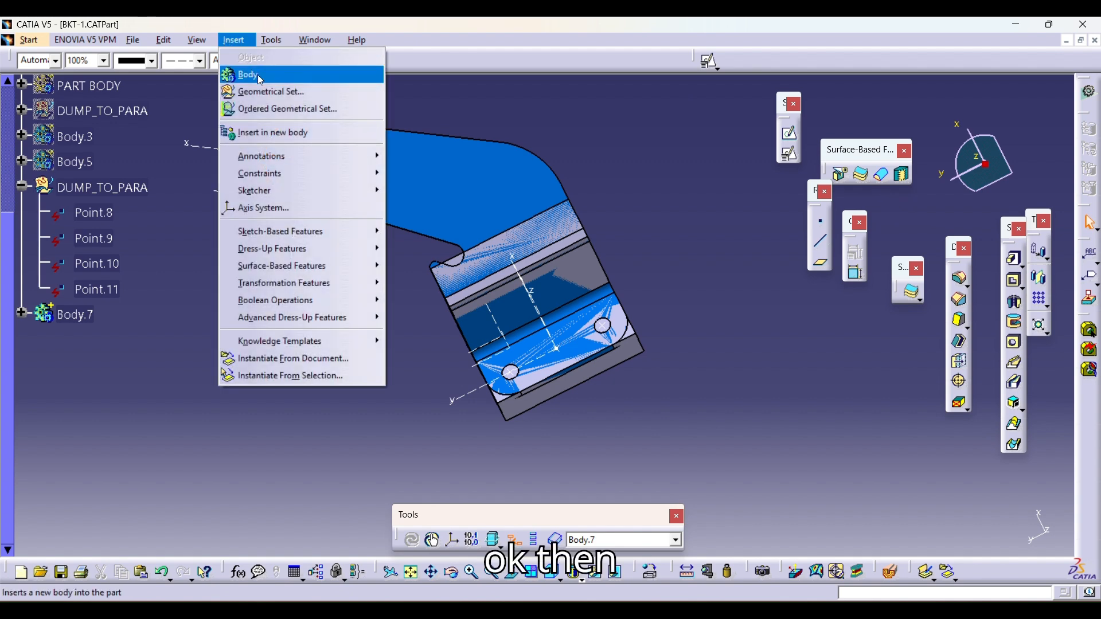
left_click(252, 76)
left_click(790, 154)
mouse_move(455, 252)
middle_mouse_down()
mouse_move(516, 322)
mouse_move(492, 208)
middle_mouse_up()
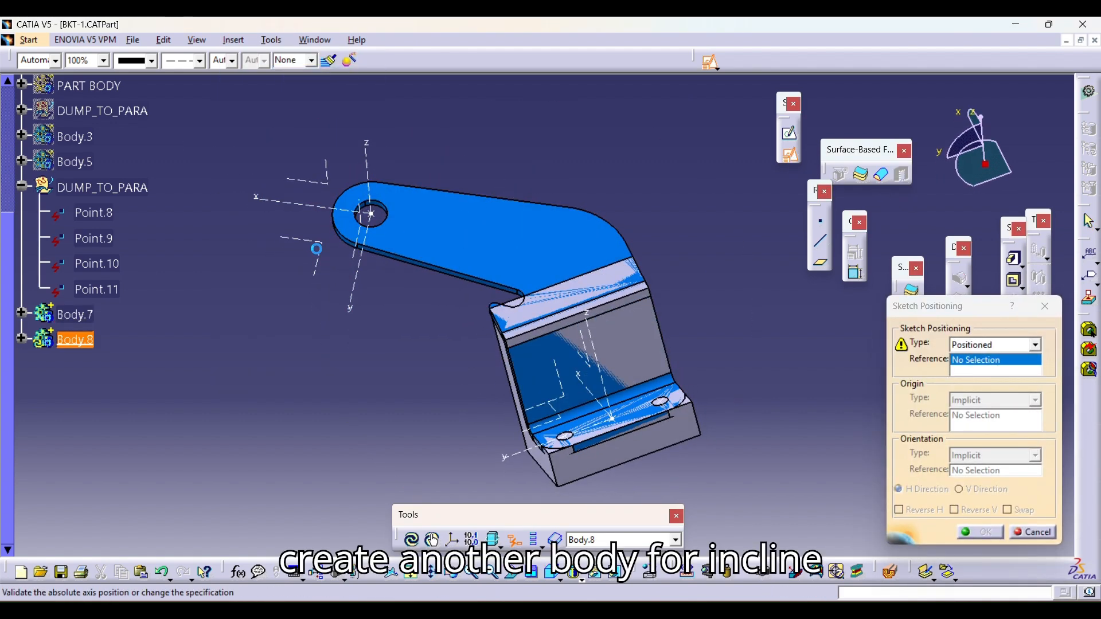
left_click(323, 252)
left_click(914, 511)
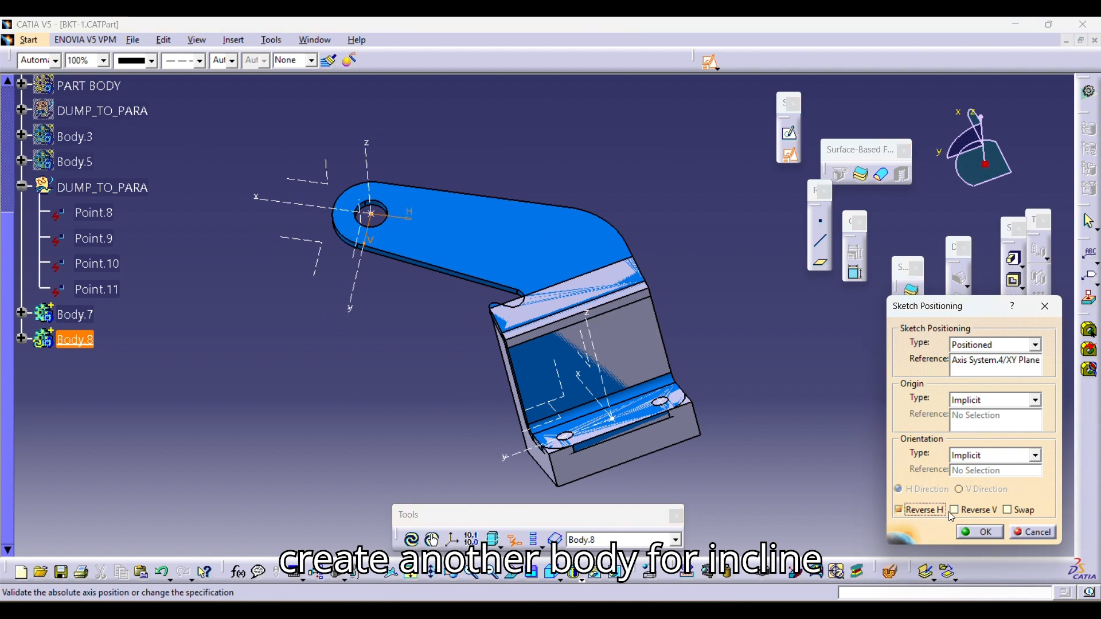
left_click(966, 508)
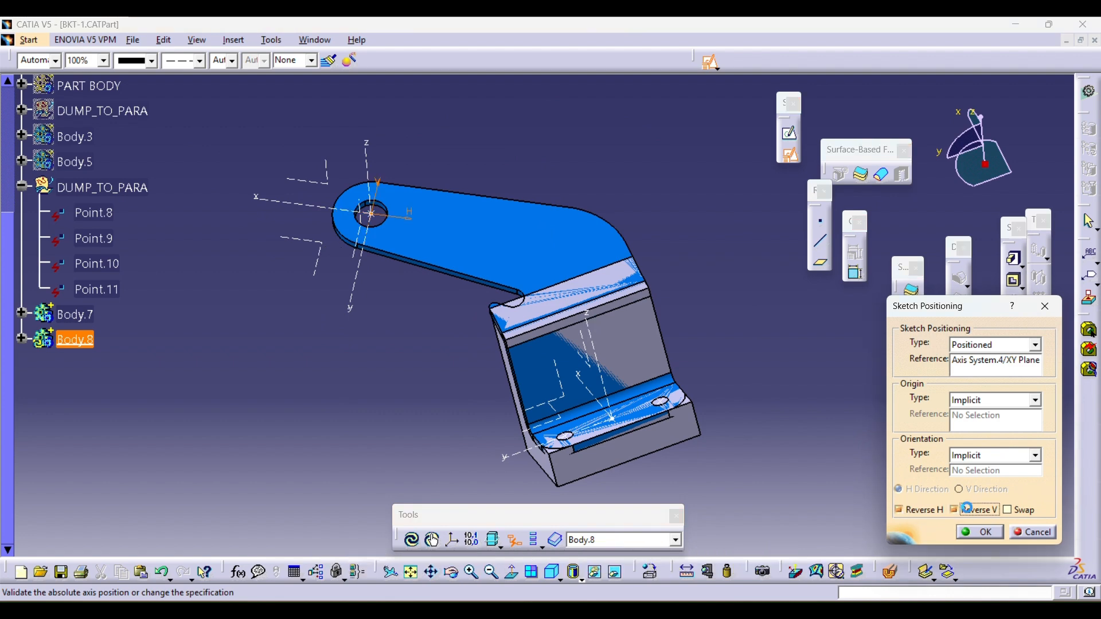
left_click(989, 533)
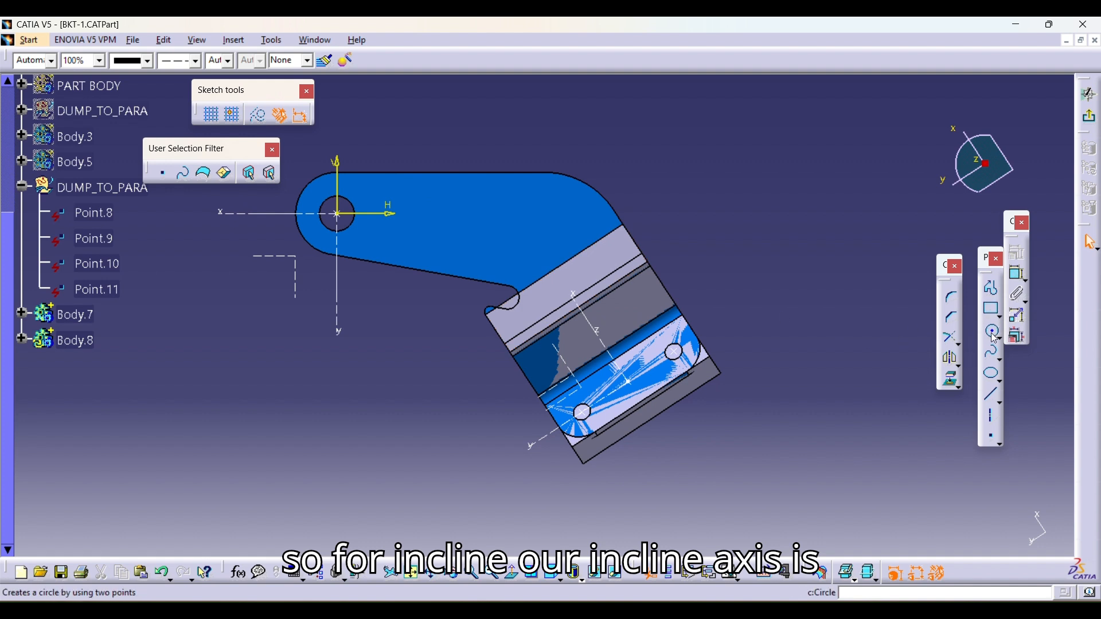
- Project the arm's upper and lower straight edges and the short outer side edge near the bend onto the sketch plane
left_click(953, 383)
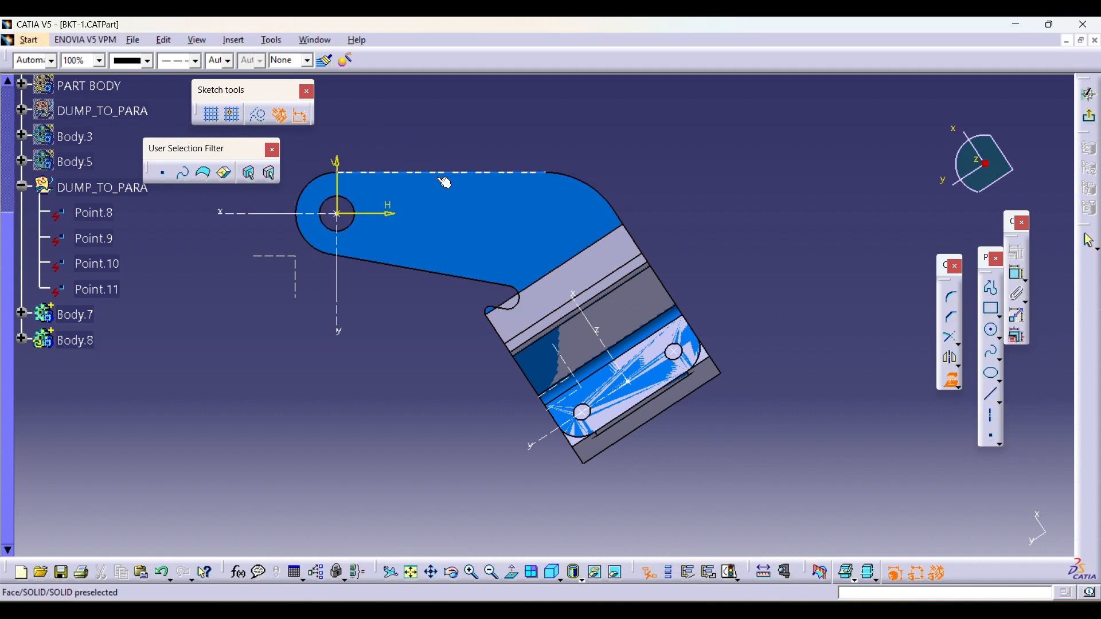
left_click(432, 272)
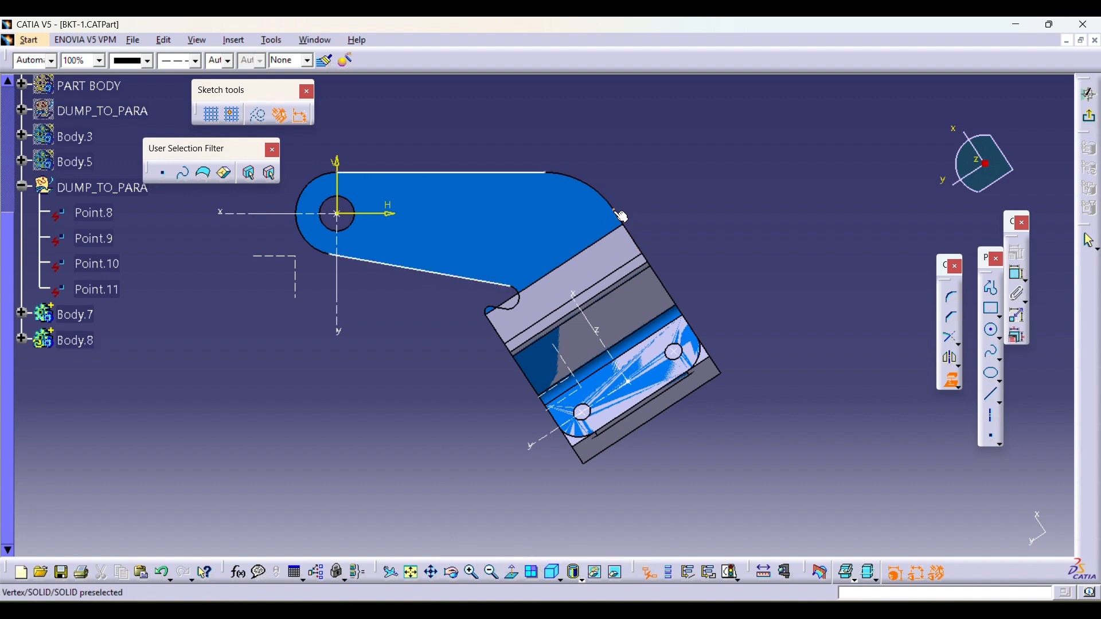
left_click(626, 228)
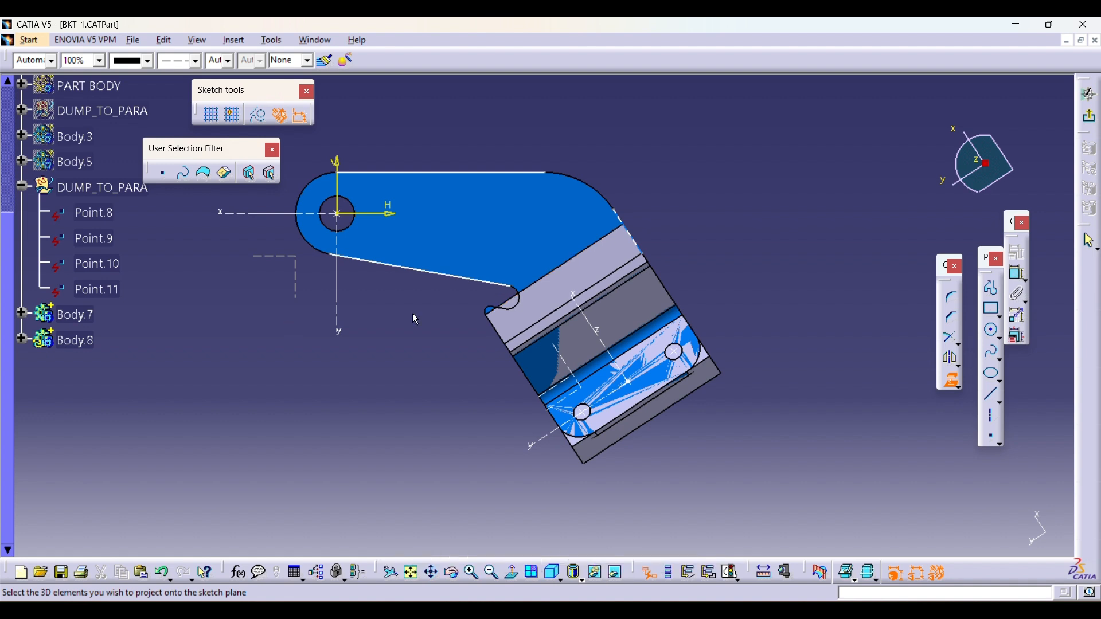
left_click(950, 383)
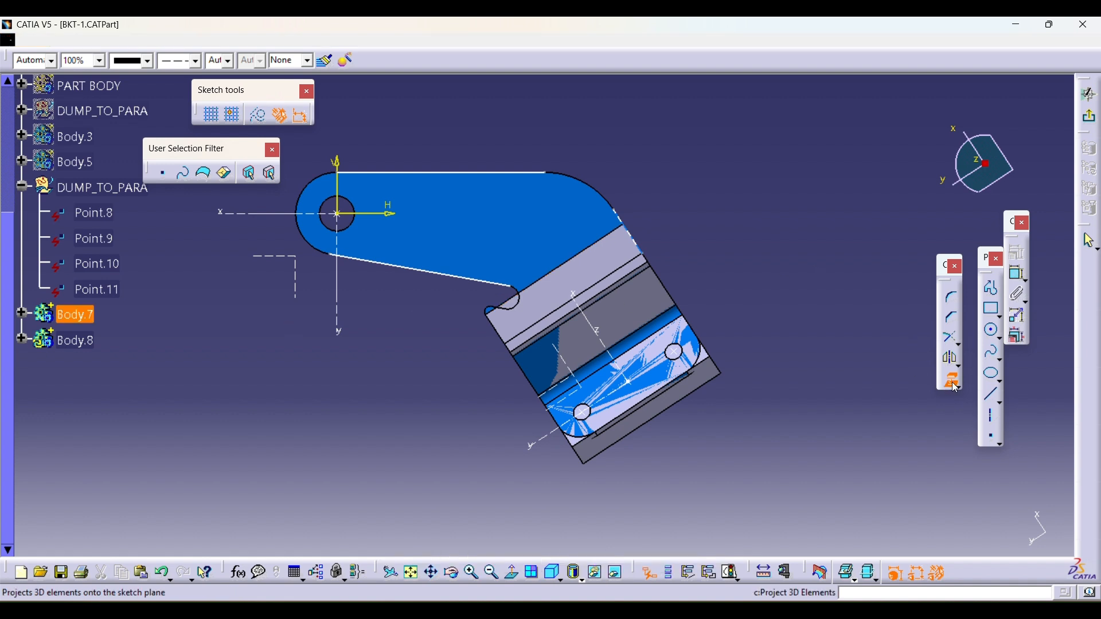
- Draw a circle centred on the sketch origin that matches the arm's rounded end and touches the projected lower line
left_click(985, 334)
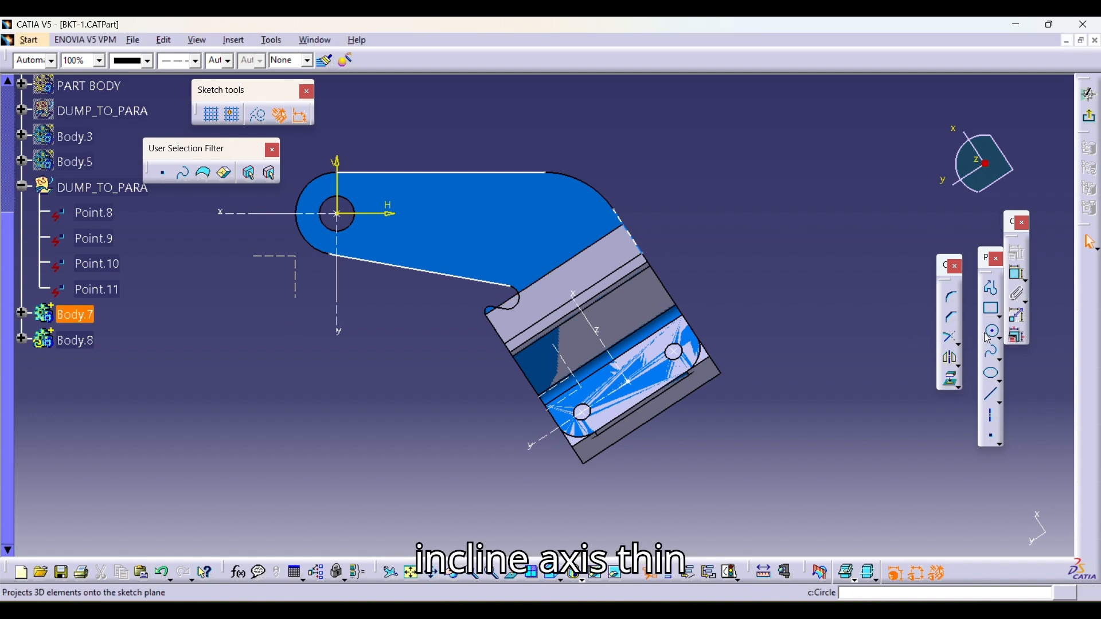
left_click(347, 217)
left_click(368, 246)
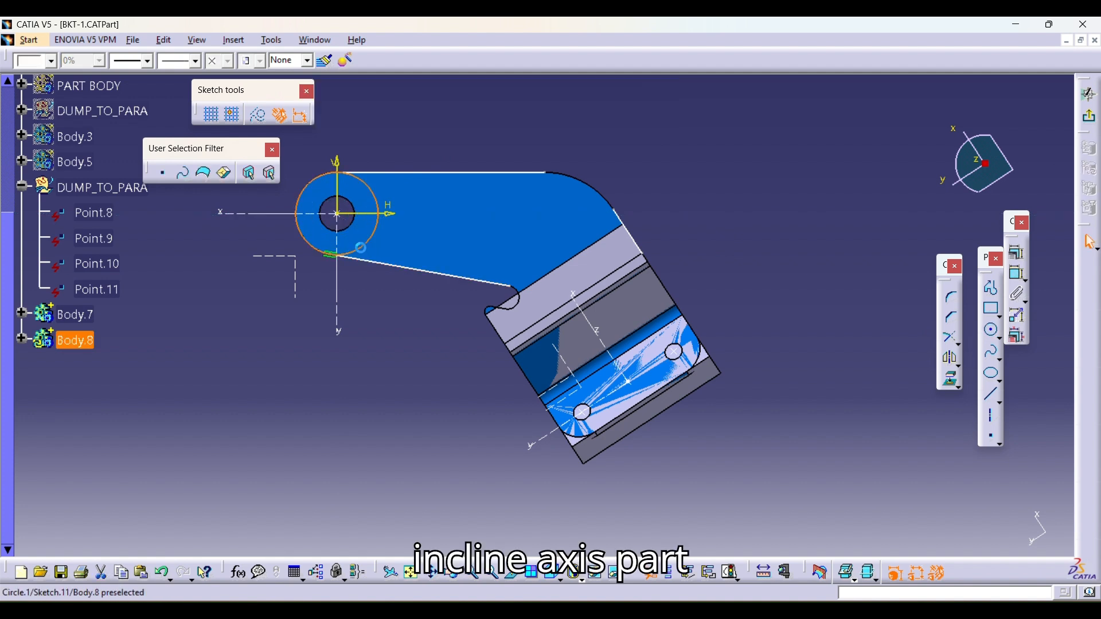
- Trim the circle against the projected lower and upper lines, keeping only the arc around the arm's rounded end
left_click(953, 338)
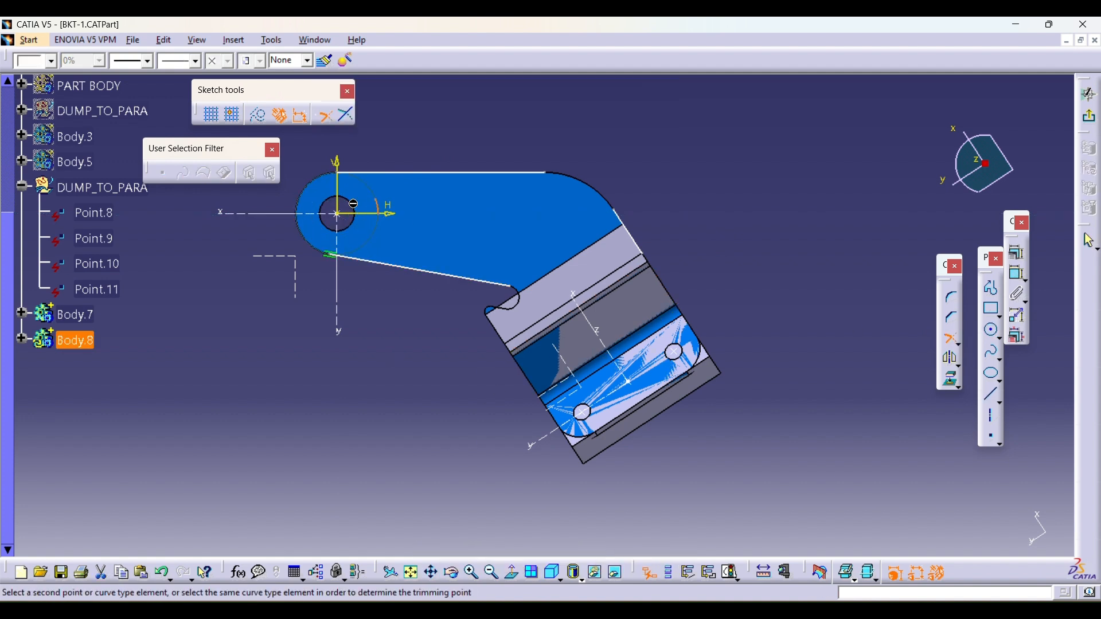
left_click(423, 270)
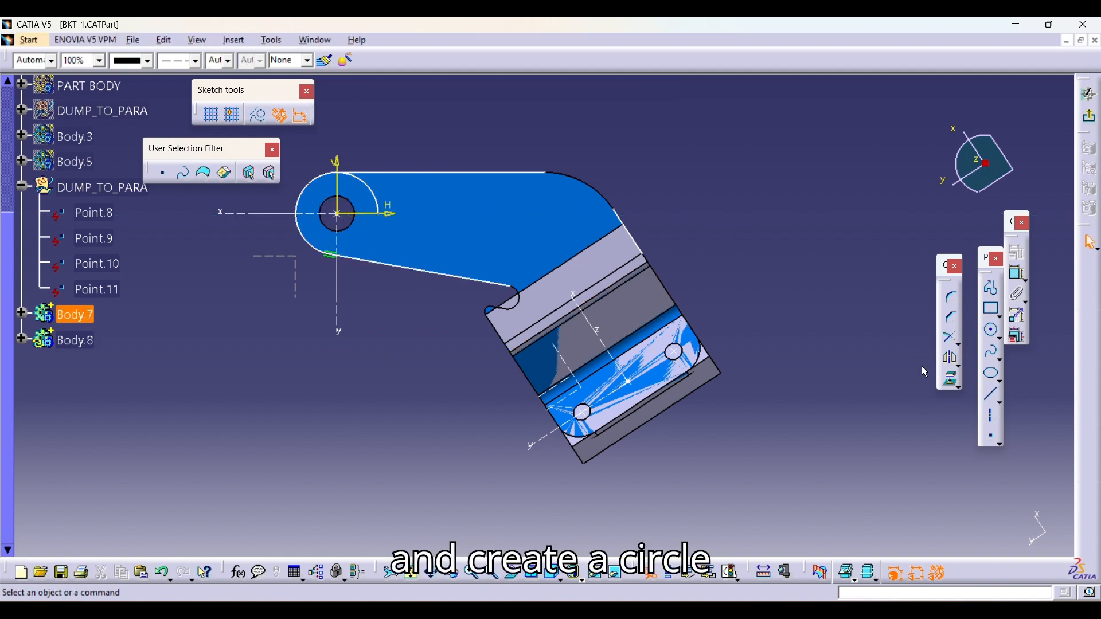
left_click(954, 327)
left_click(312, 187)
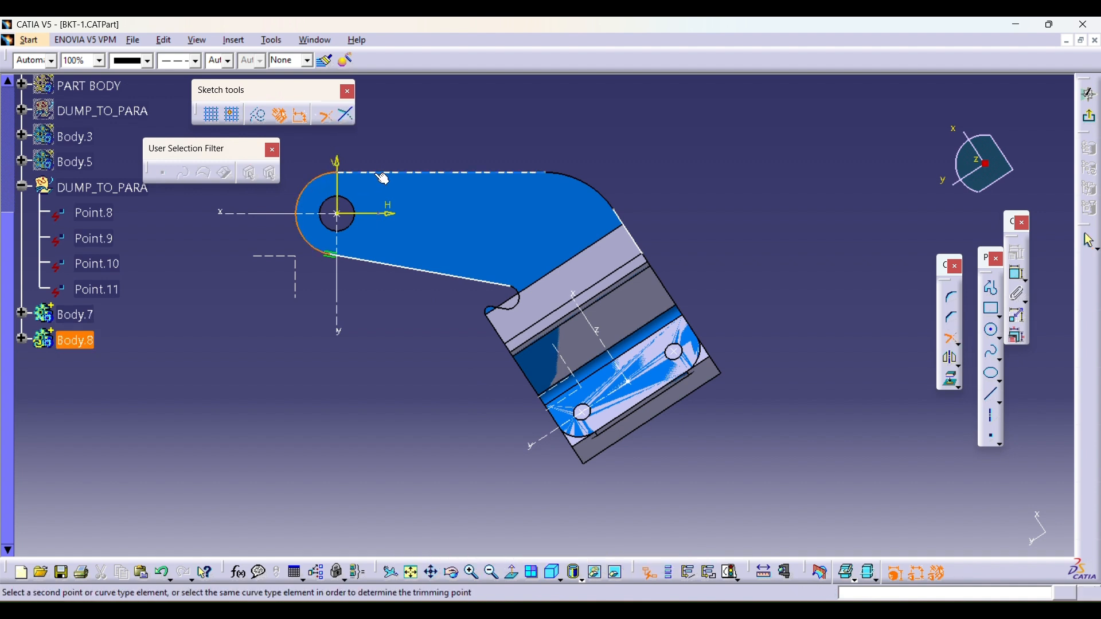
left_click(382, 174)
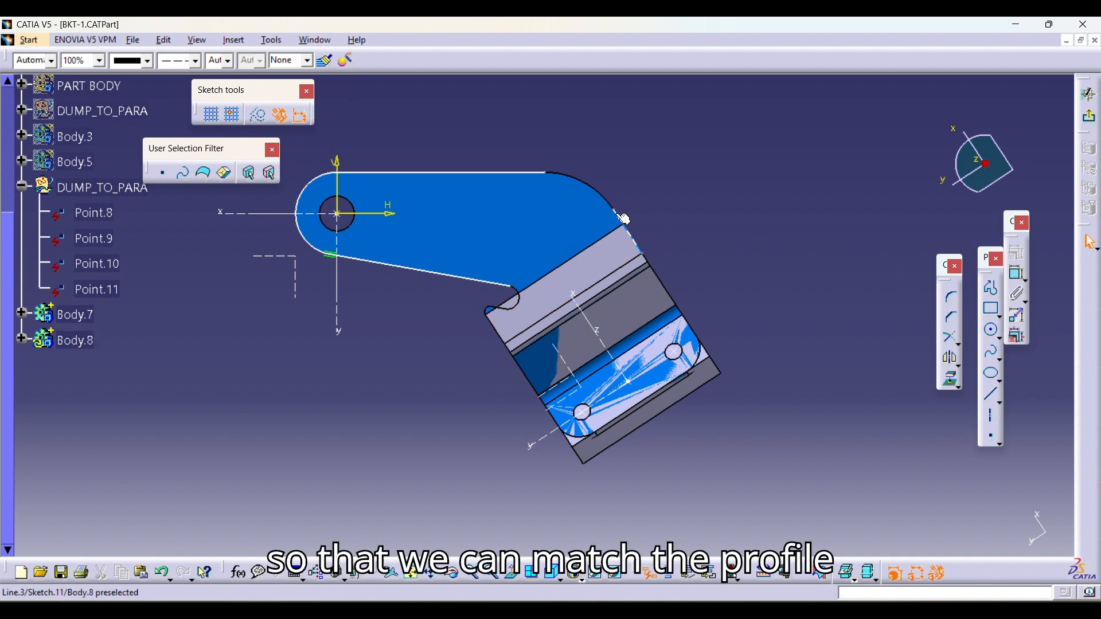
- Trim the upper line and outer side line to a sharp corner, and extend the side line to the padded body's bend corner
left_click(953, 341)
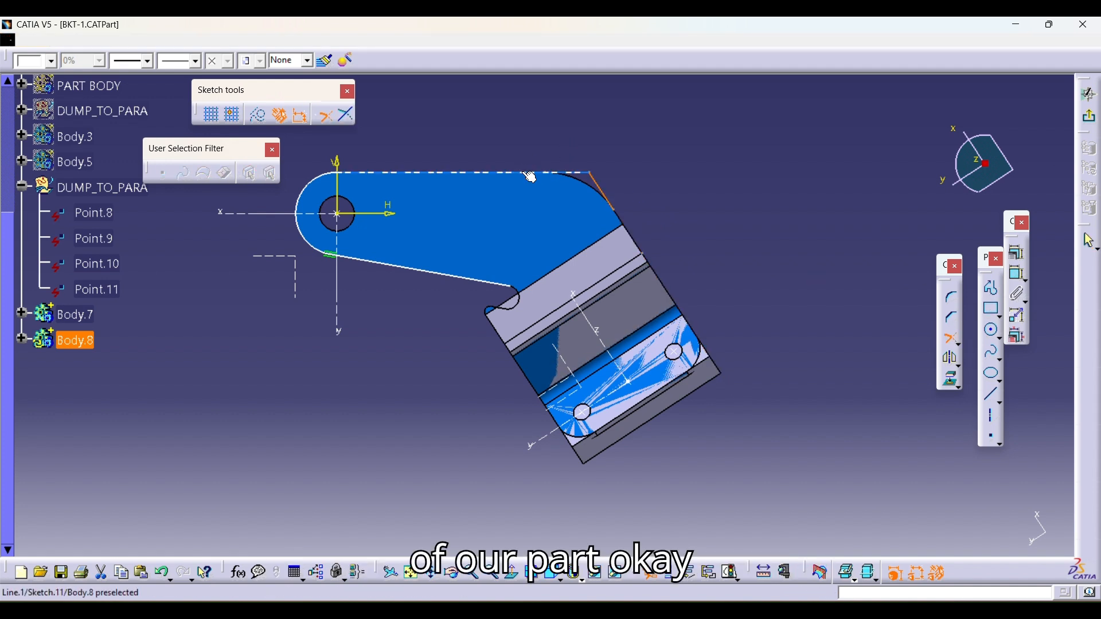
left_click(947, 338)
left_click(613, 198)
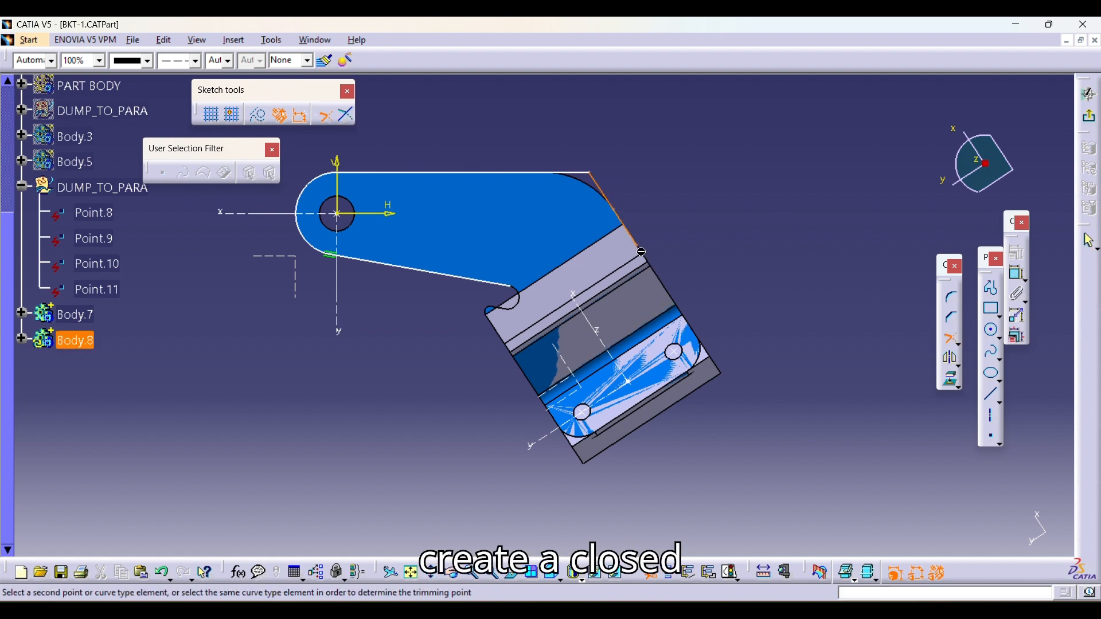
left_click(643, 256)
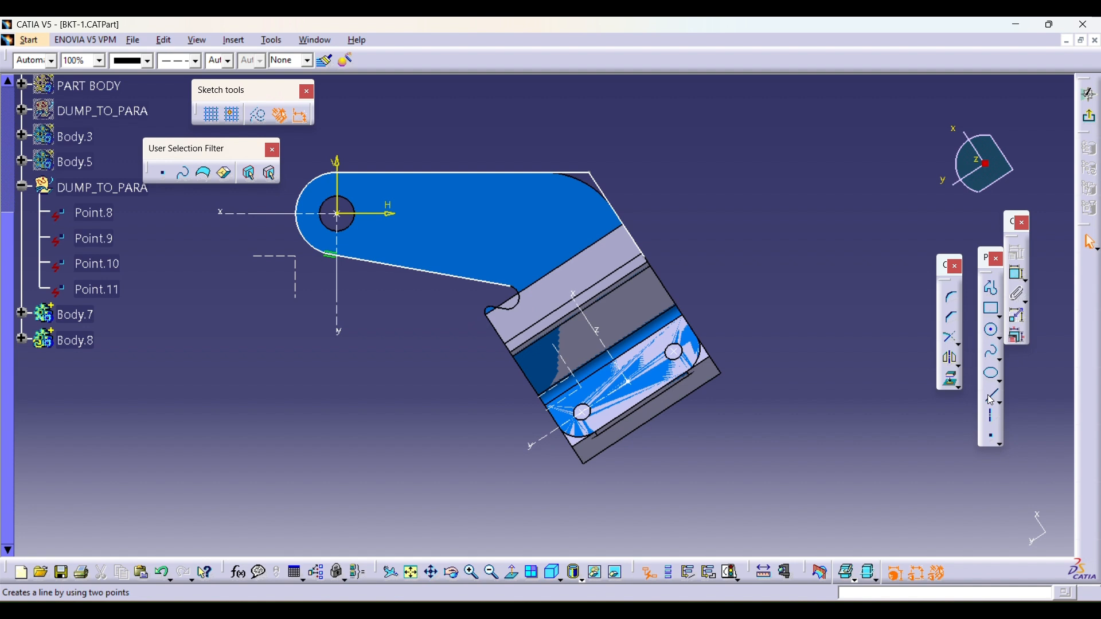
- Project the padded body's short side edge beside the notch and trim it with the arm's lower line to a sharp corner
left_click(956, 388)
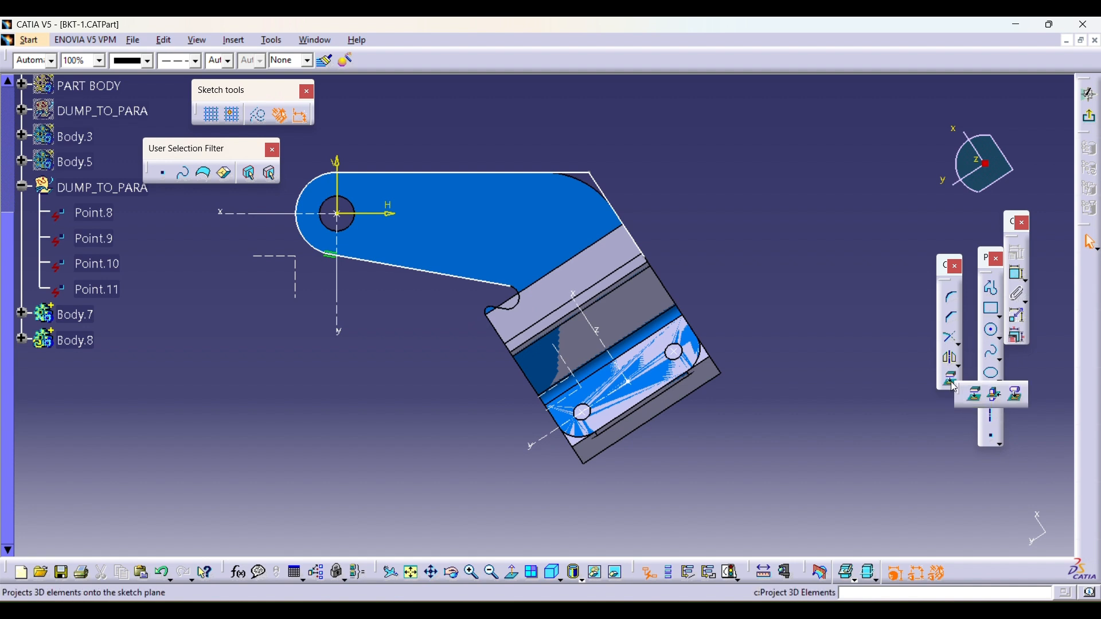
left_click(951, 380)
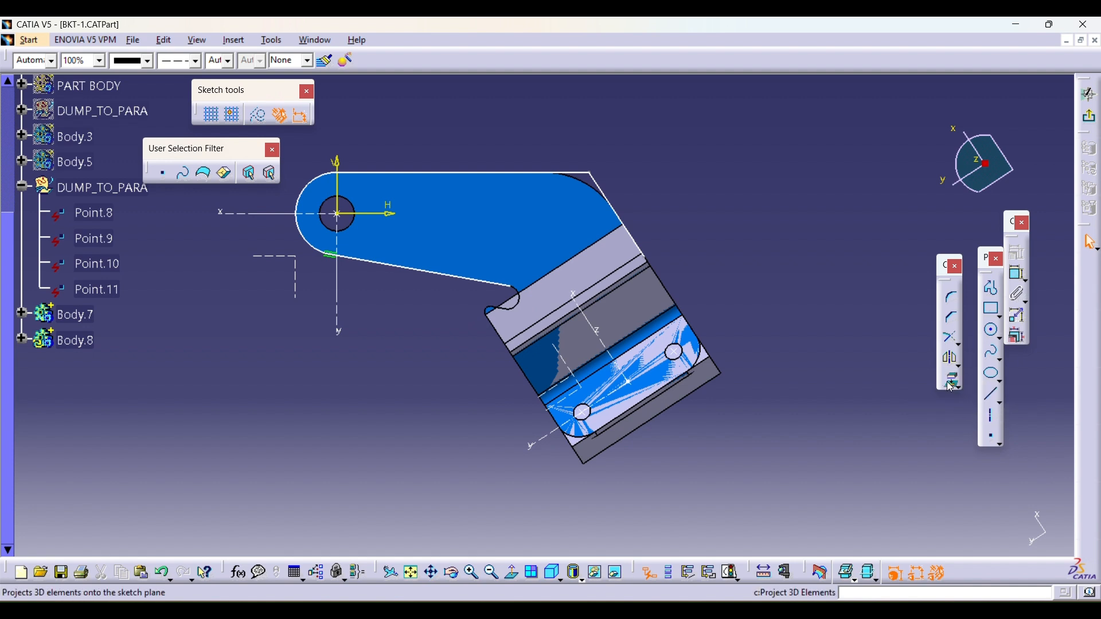
left_click(498, 335)
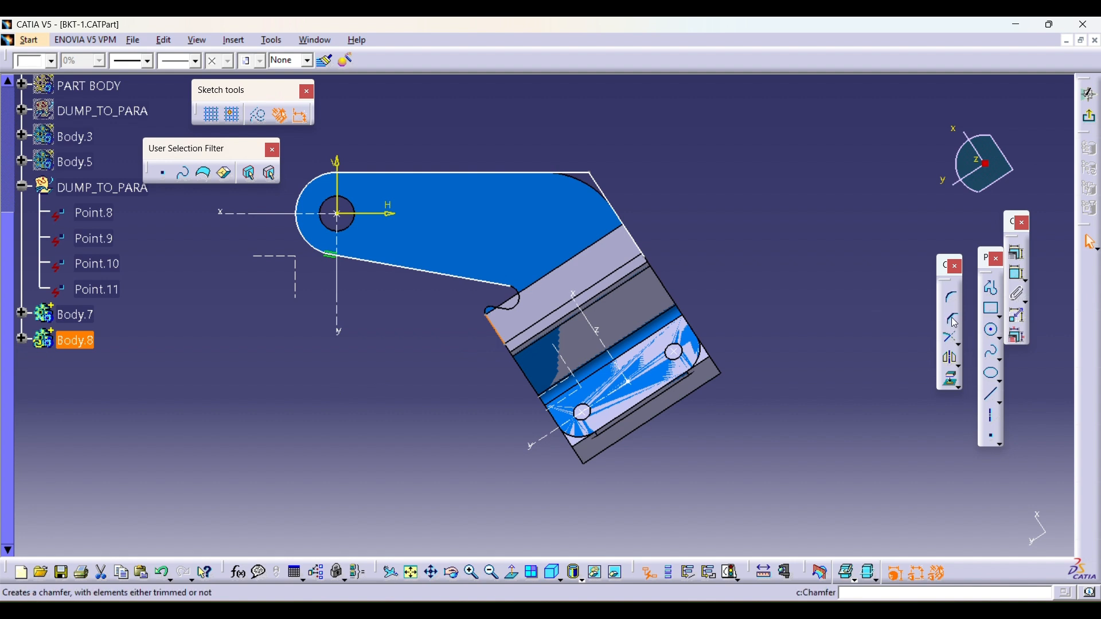
left_click(952, 337)
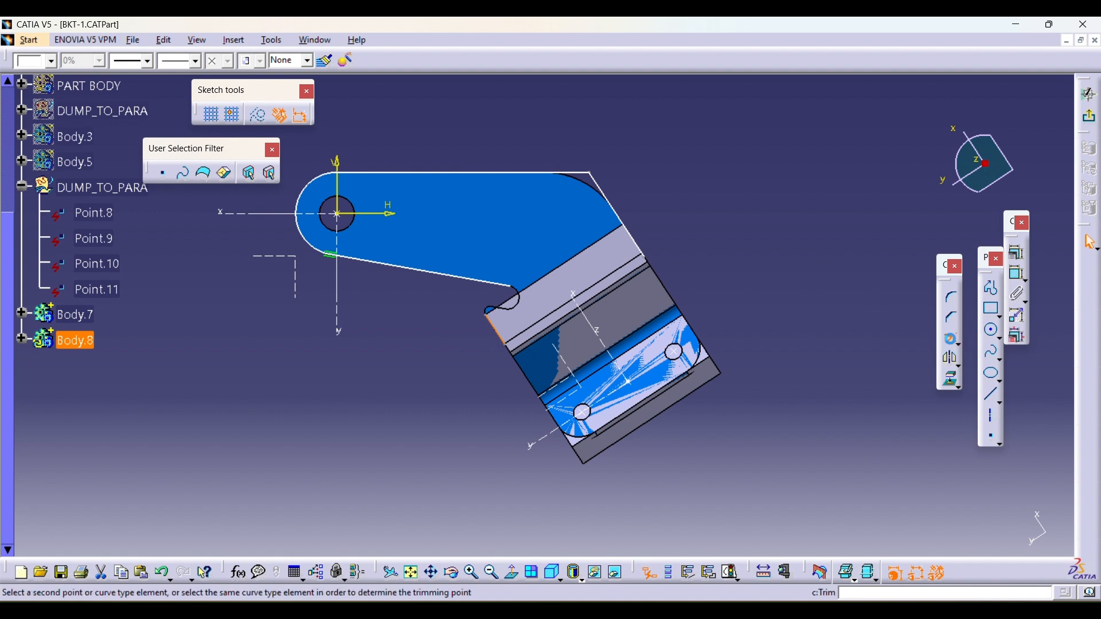
left_click(466, 281)
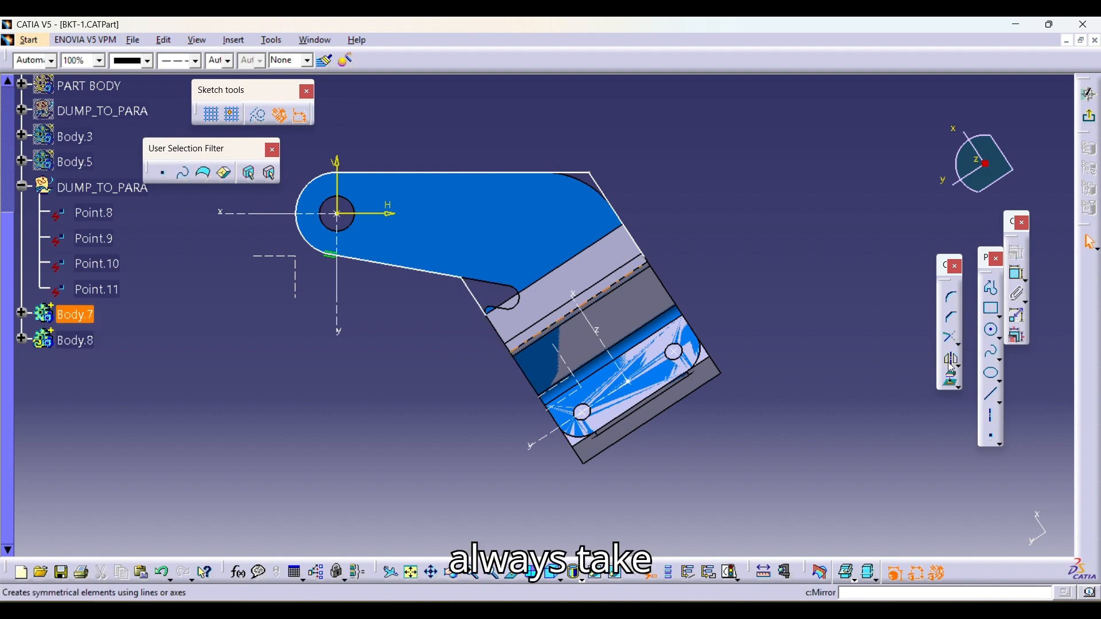
- Close the profile with a line about 58 mm long along the bend, trim the notch-side line to it, and exit the sketch
left_click(996, 399)
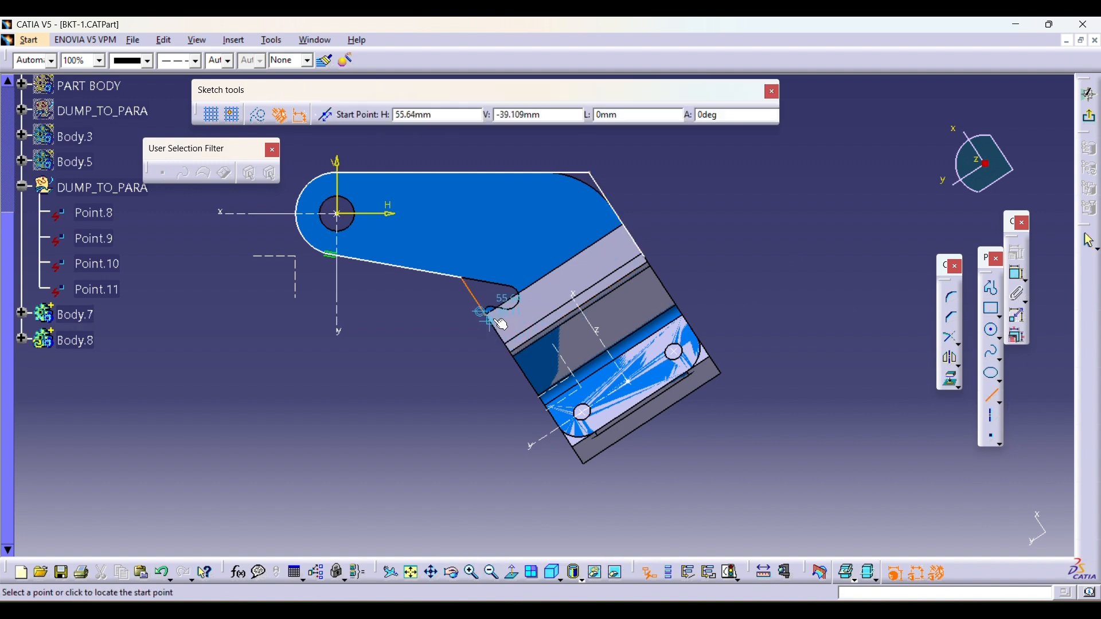
left_click(653, 261)
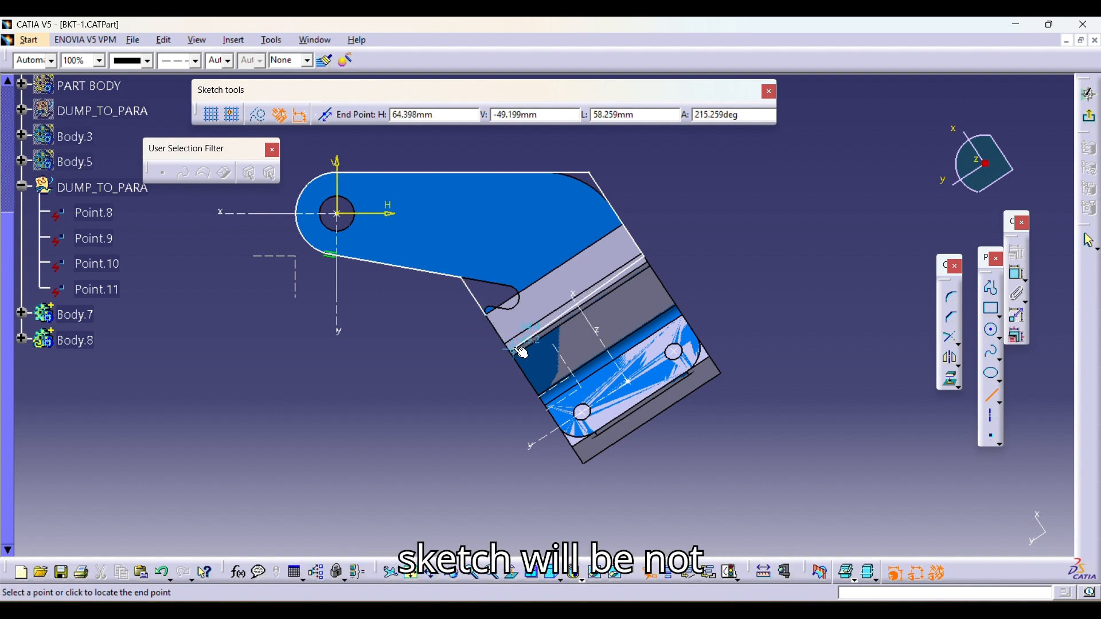
left_click(512, 344)
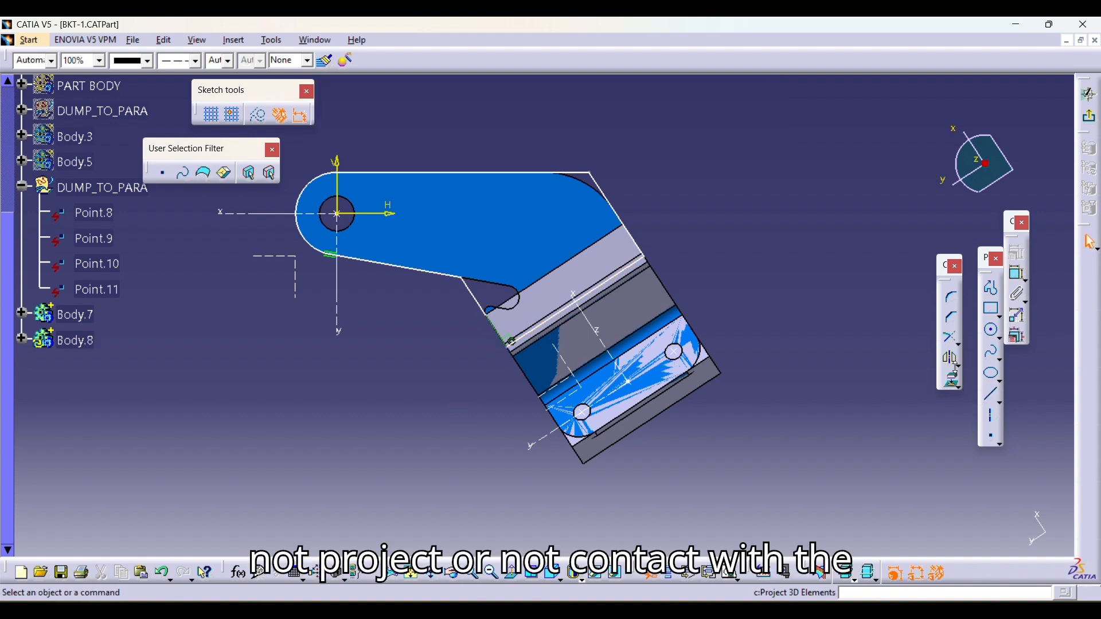
left_click(952, 338)
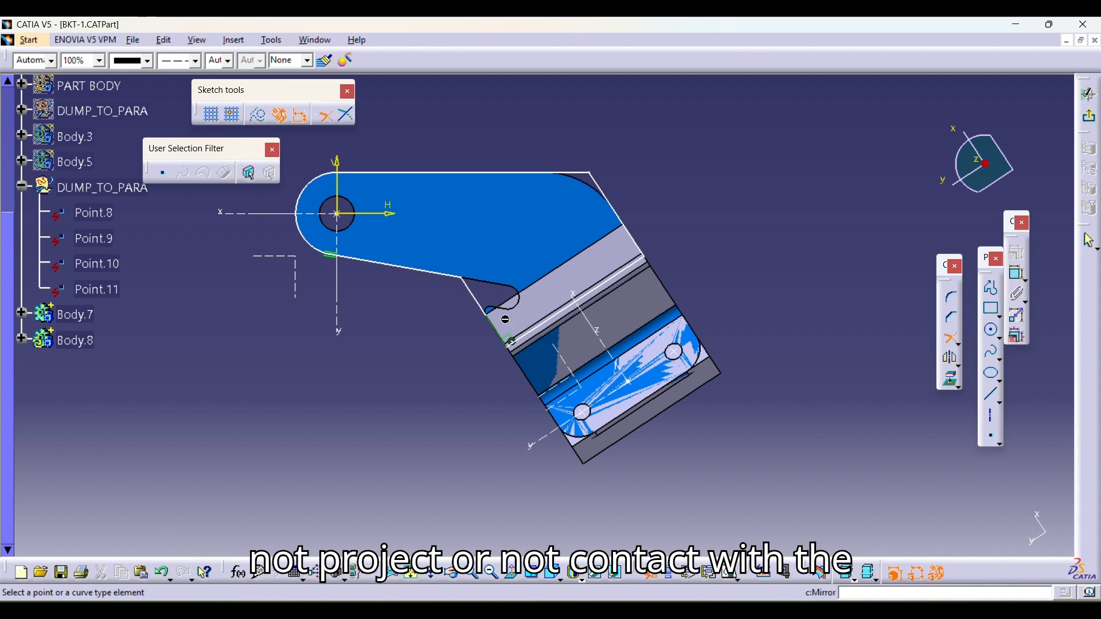
left_click(528, 339)
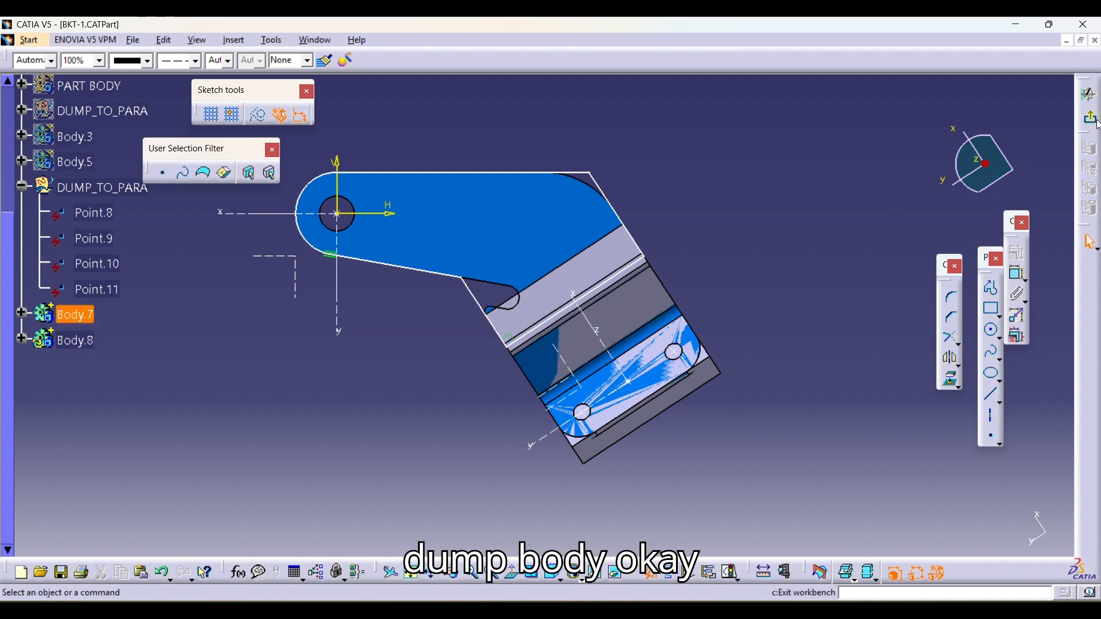
left_click(1088, 95)
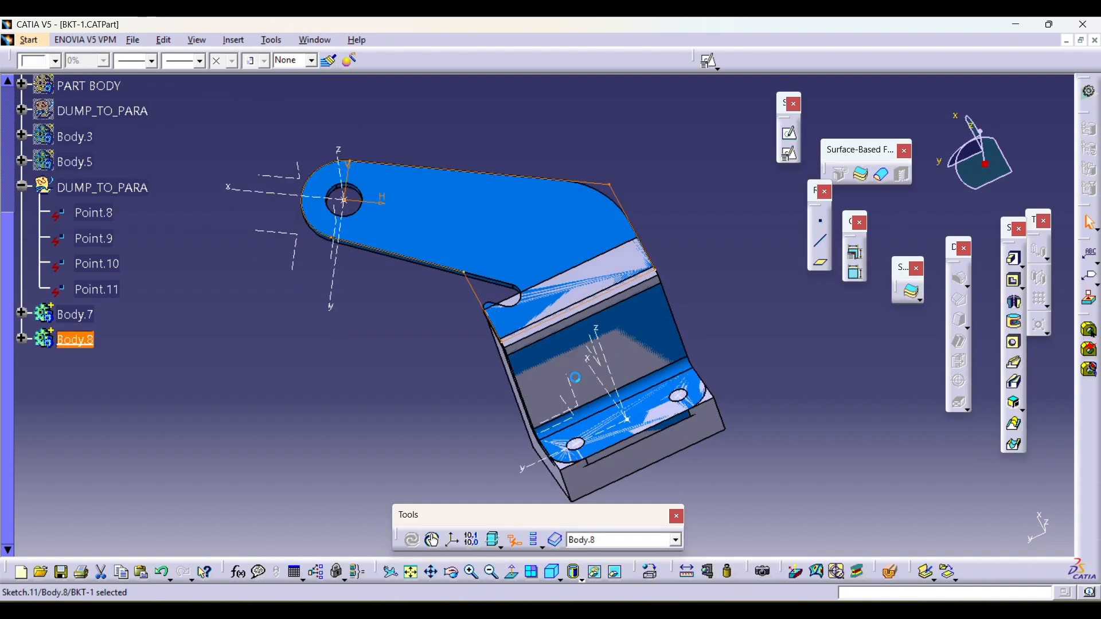
- Pad the closed arm profile 30 mm in the reversed direction, below the arm's face
left_click(1007, 259)
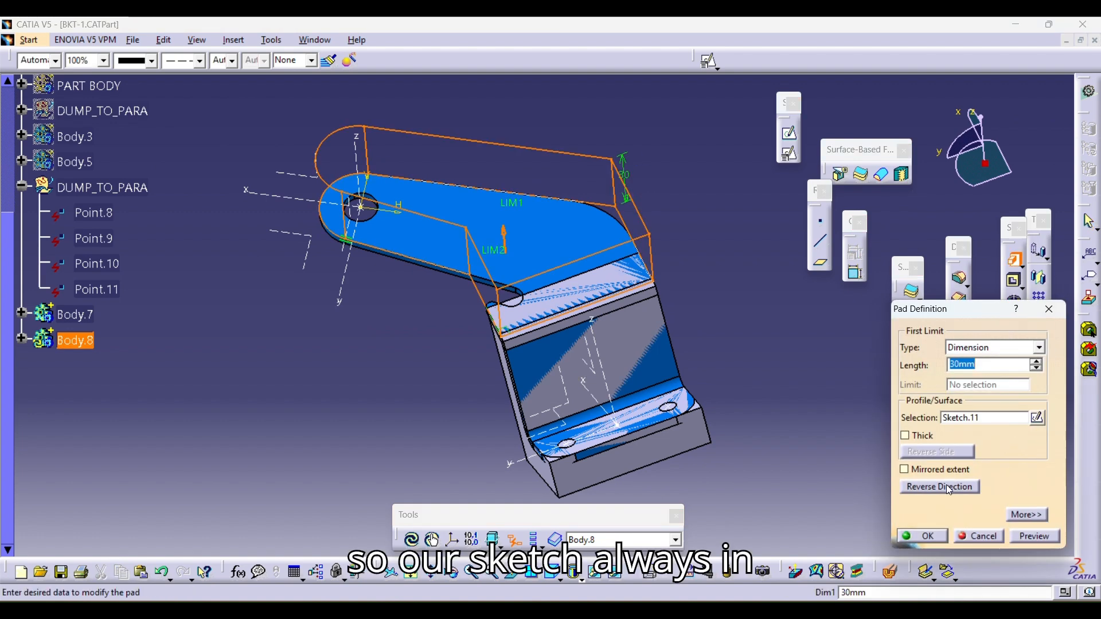
left_click(941, 486)
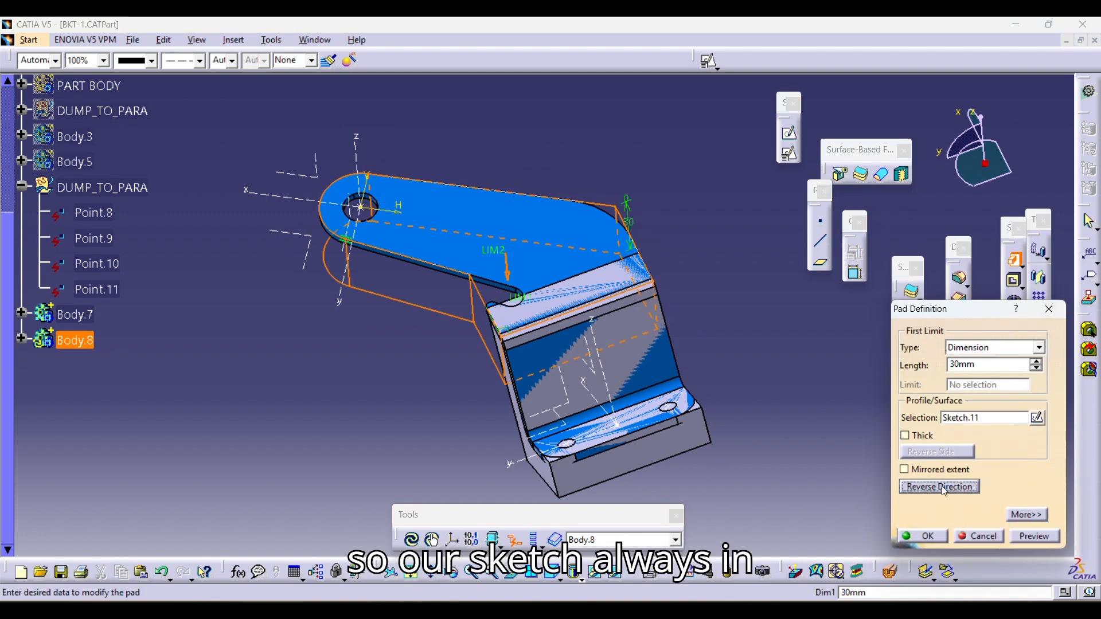
left_click(933, 539)
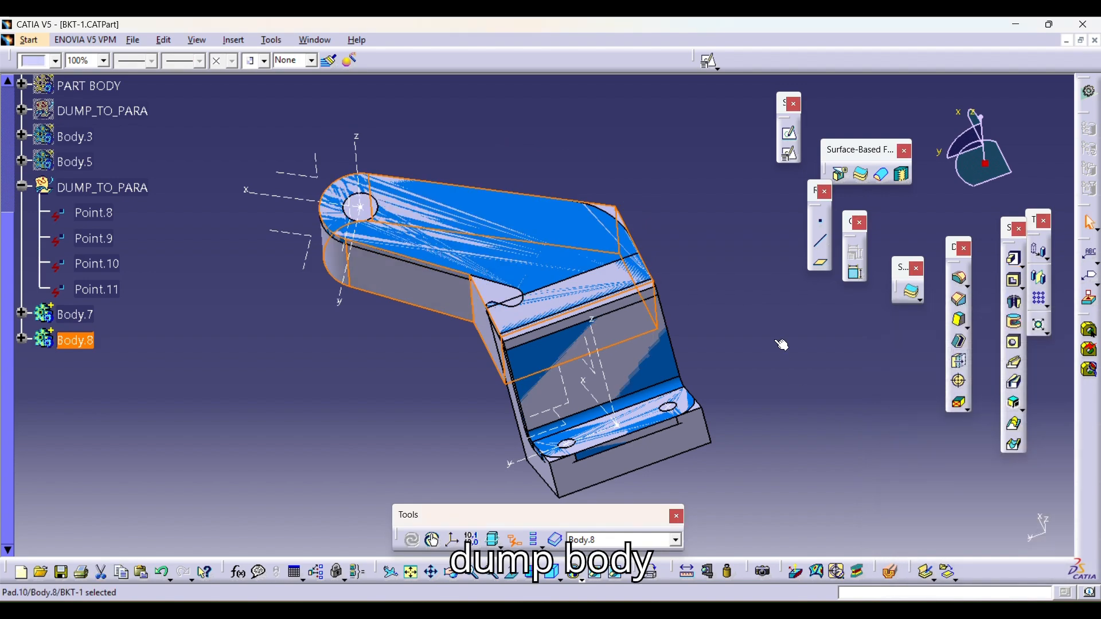
middle_click_drag(539, 350, 754, 378)
middle_click(772, 318)
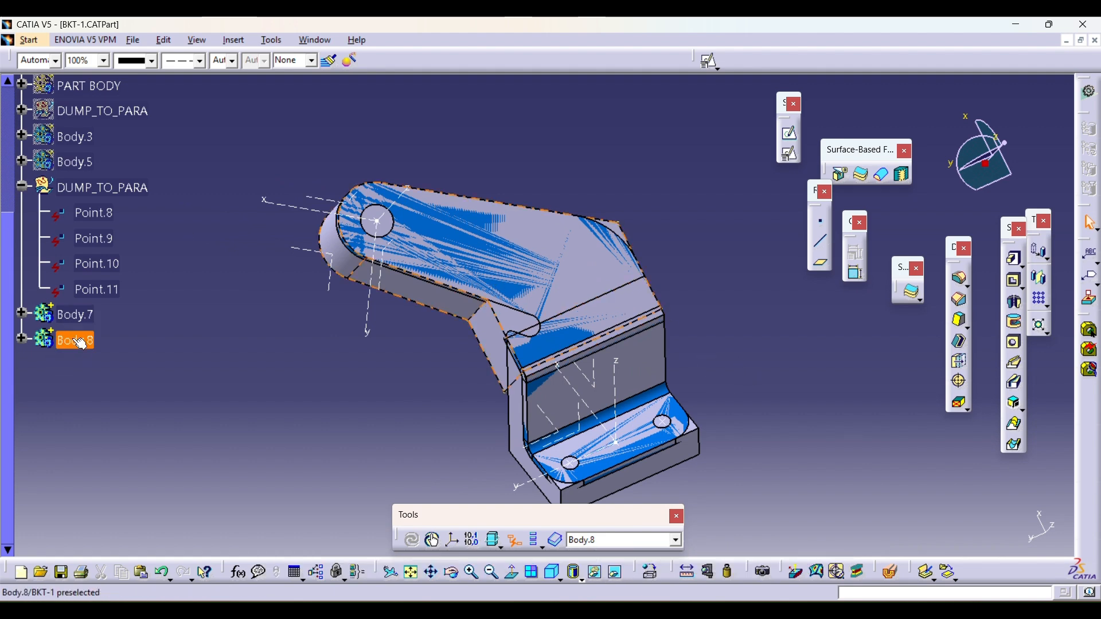
- Insert a new body and add the arm's padded body, Body.8, to it with a Boolean Add
left_click(233, 40)
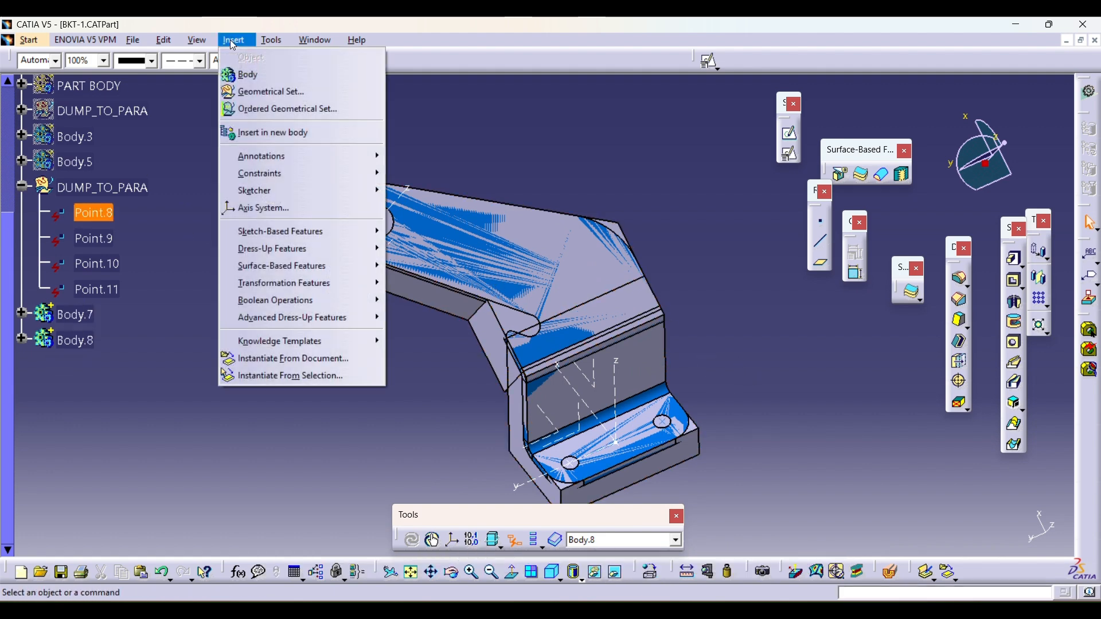
left_click(269, 75)
right_click(78, 343)
mouse_move(180, 336)
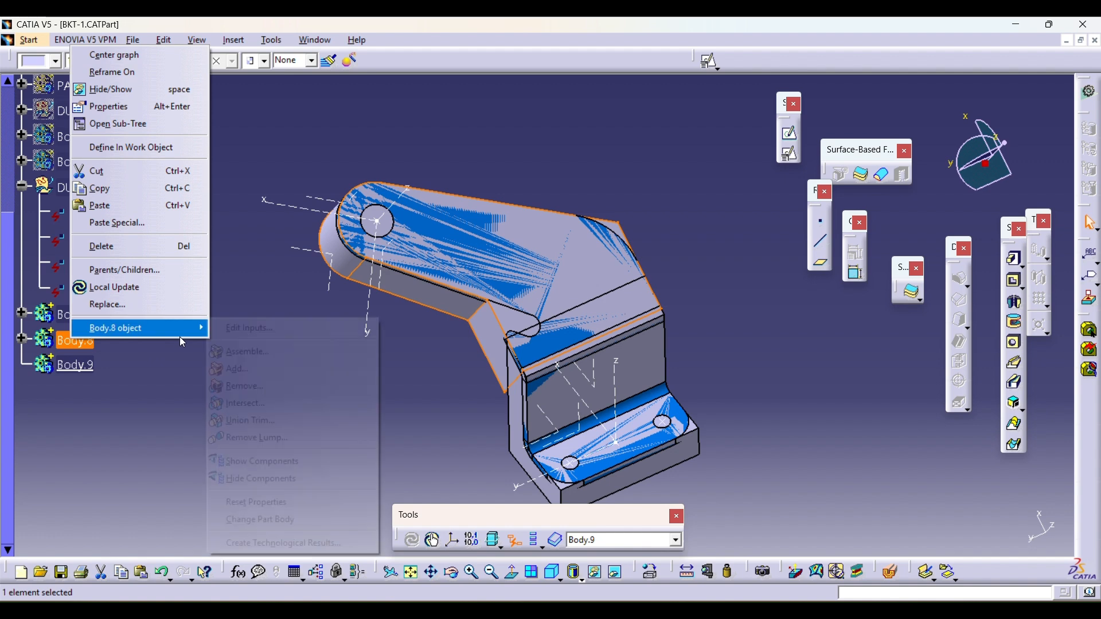
left_click(241, 364)
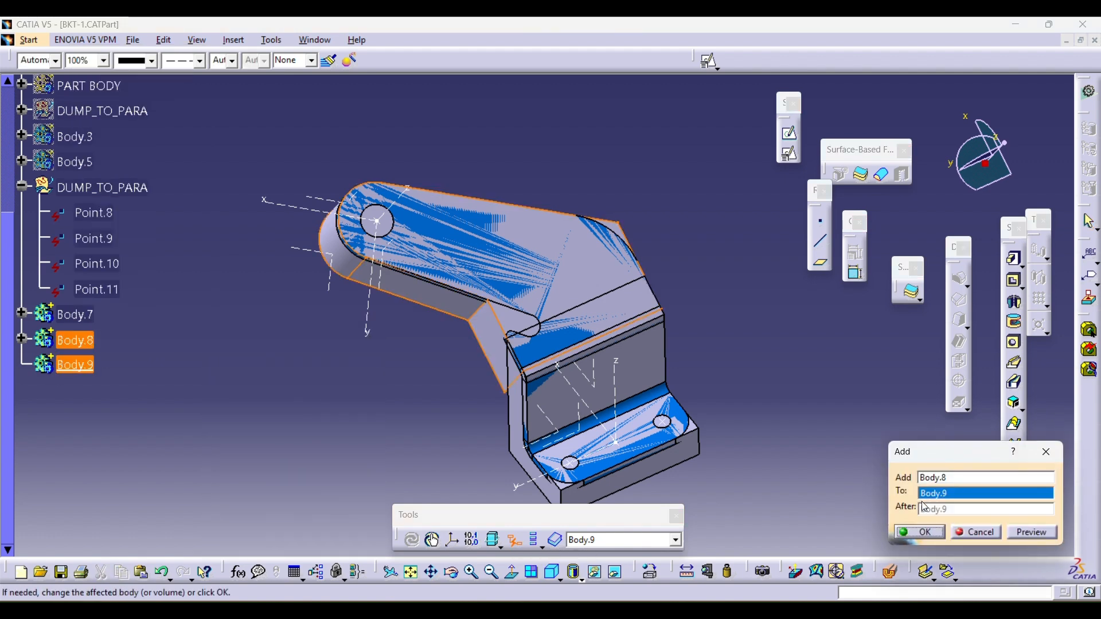
left_click(920, 532)
- Add the side-profile body, Body.7, to Body.9 with a Boolean Add
left_click(74, 315)
right_click(72, 314)
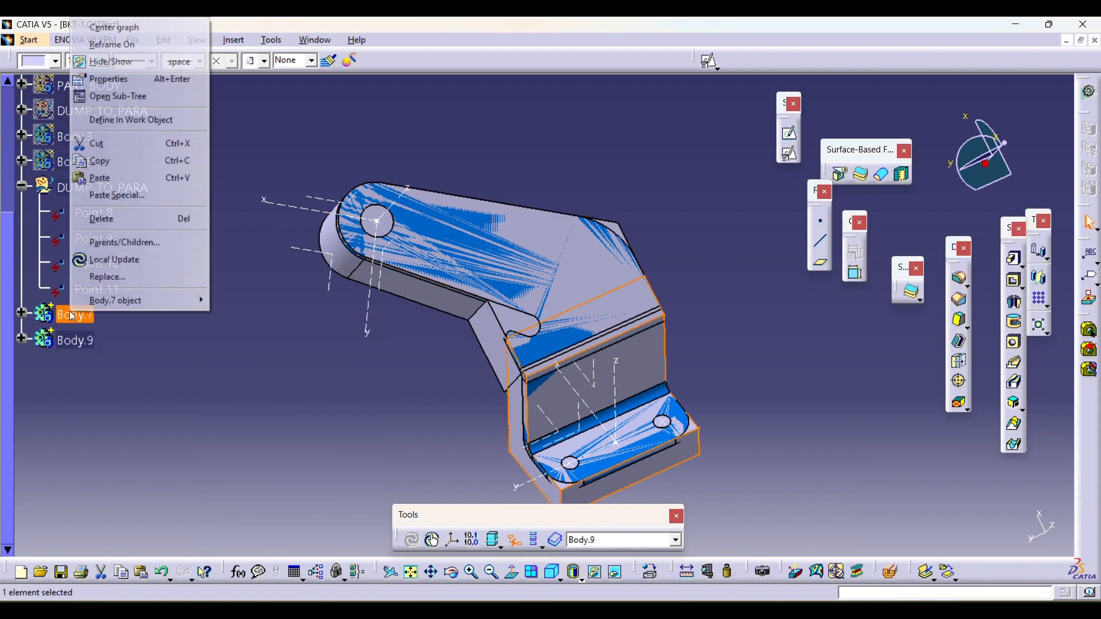
mouse_move(174, 313)
left_click(294, 341)
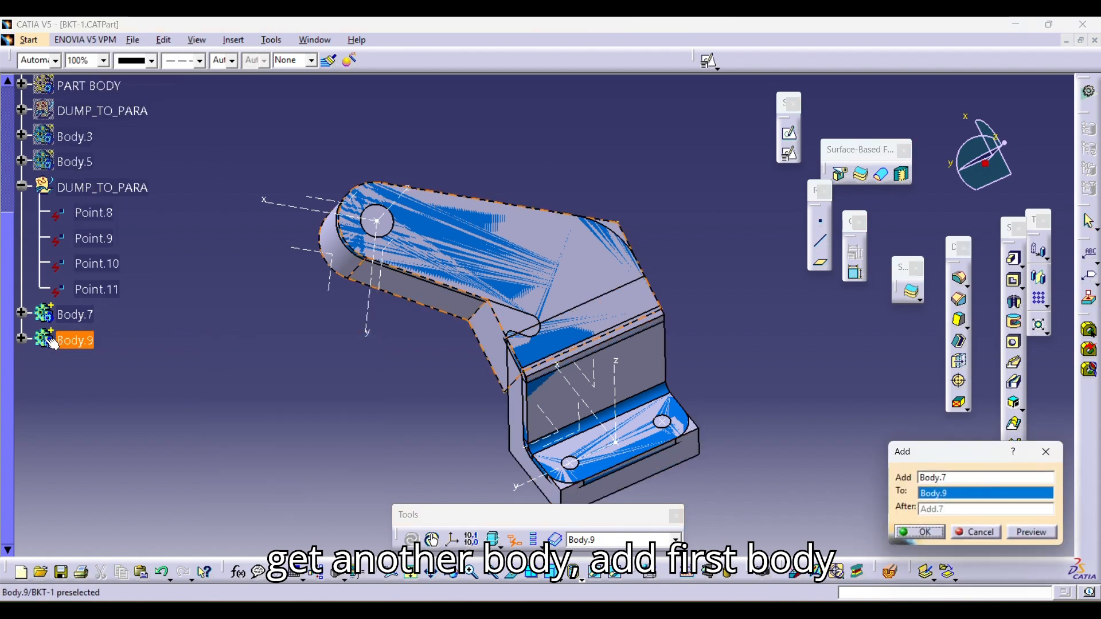
left_click(927, 535)
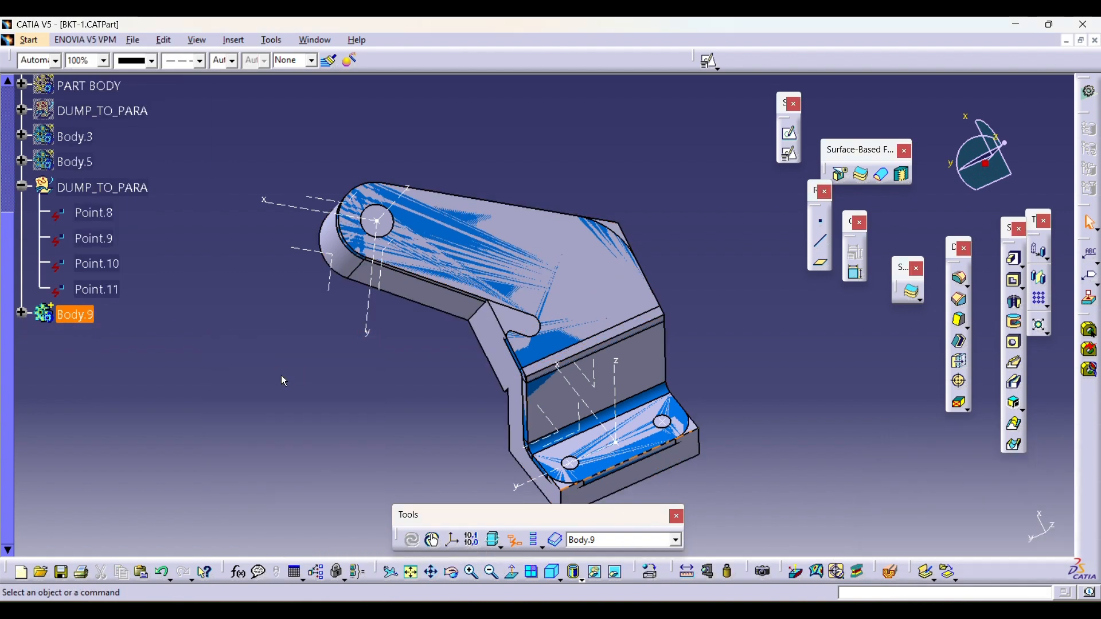
middle_click_drag(764, 302, 499, 336)
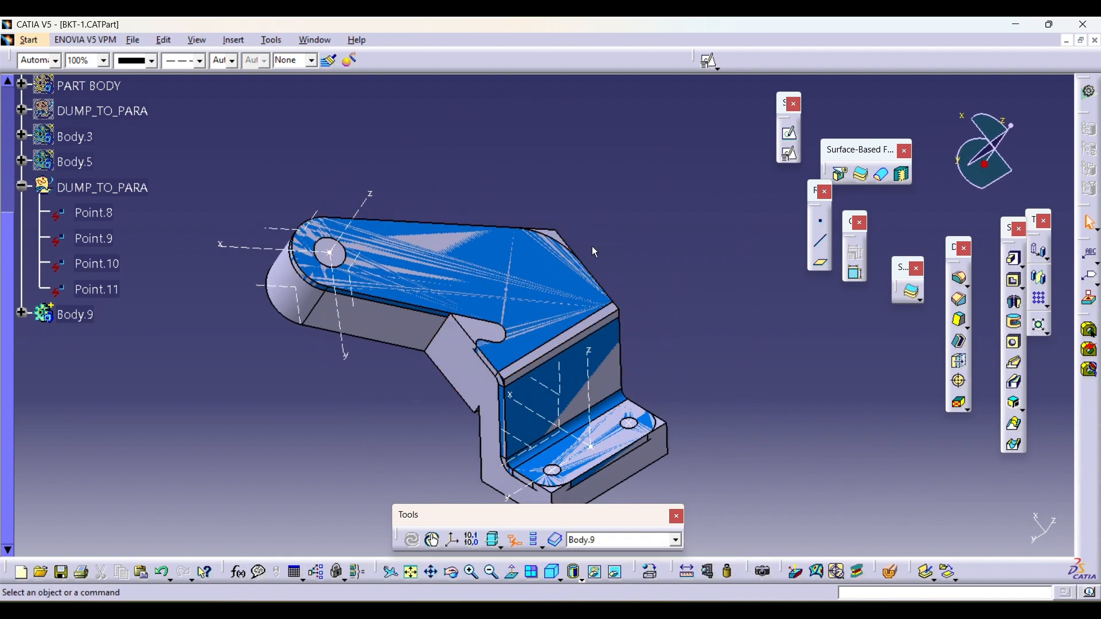
- Insert another body and start a positioned sketch on Axis System.4's XY plane with the H and V directions reversed
left_click(278, 45)
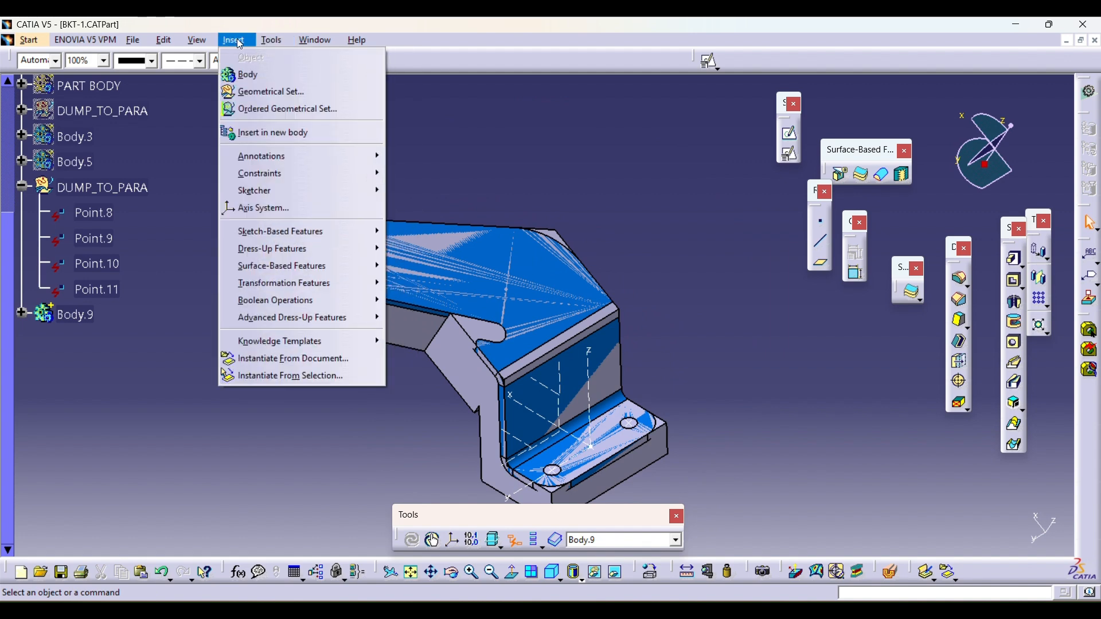
left_click(252, 75)
left_click(790, 154)
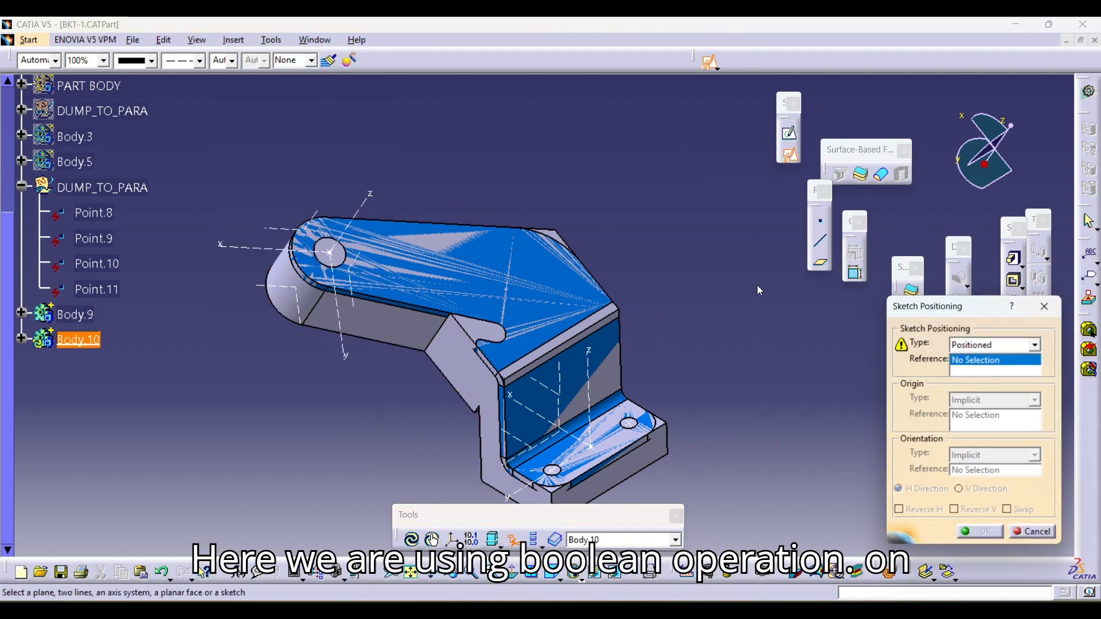
left_click(298, 288)
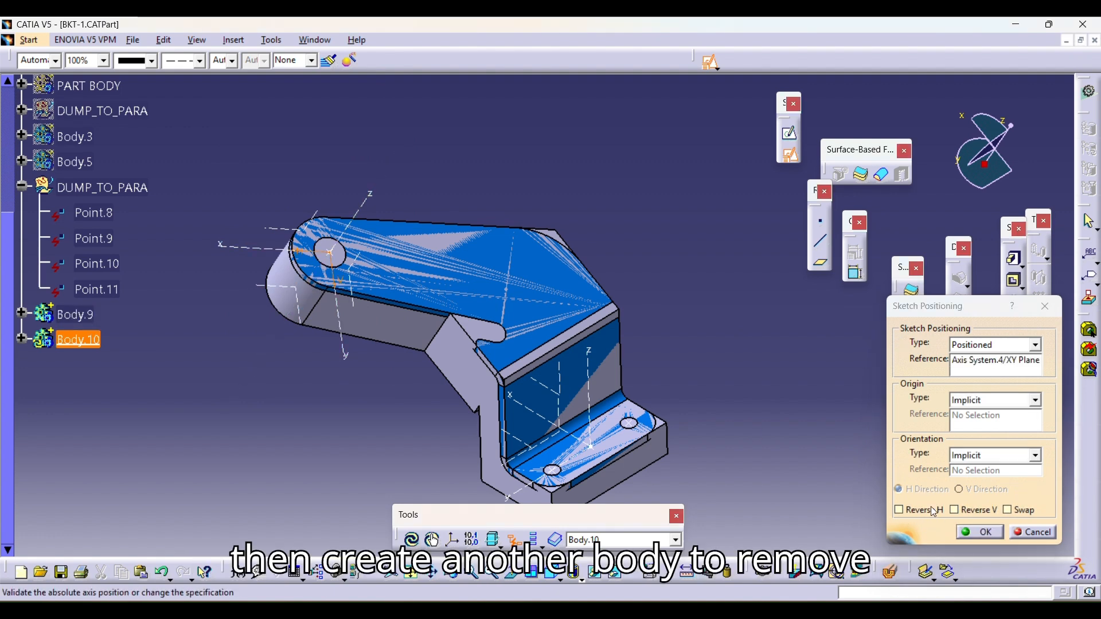
left_click(935, 510)
left_click(975, 510)
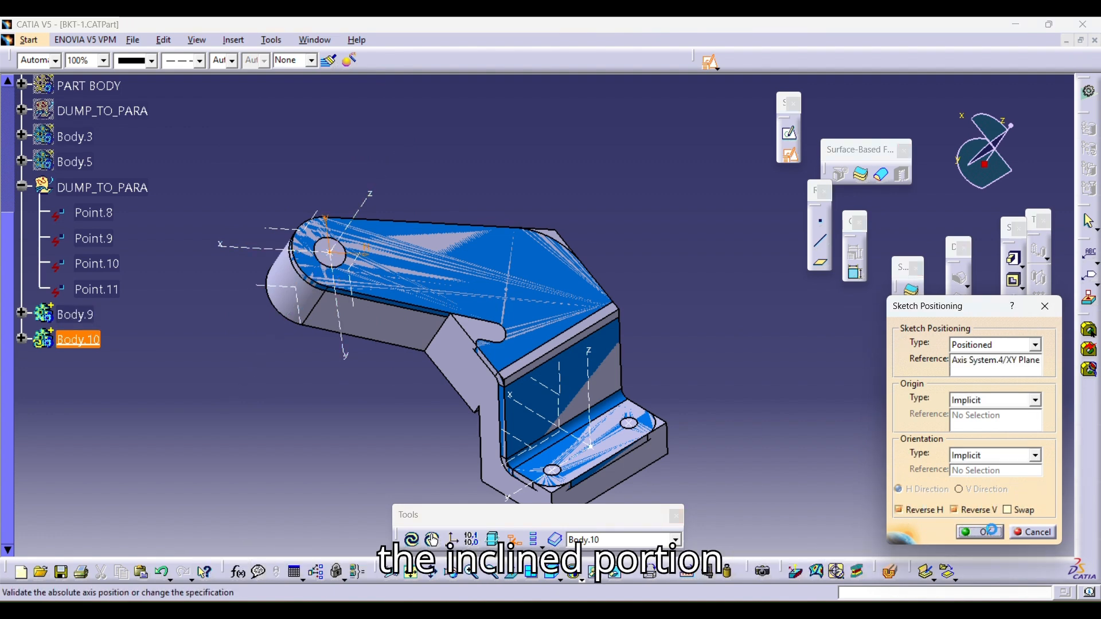
left_click(990, 531)
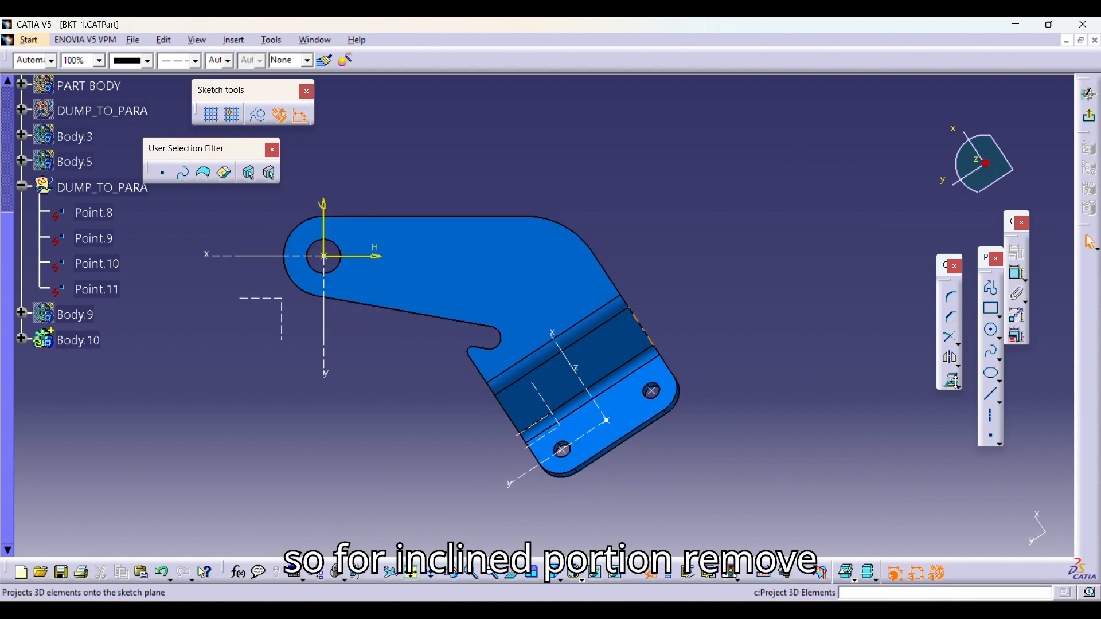
- Project the arm's long lower edge and the notch's short lower edge onto the sketch
left_click(951, 379)
middle_click_drag(381, 385, 421, 298)
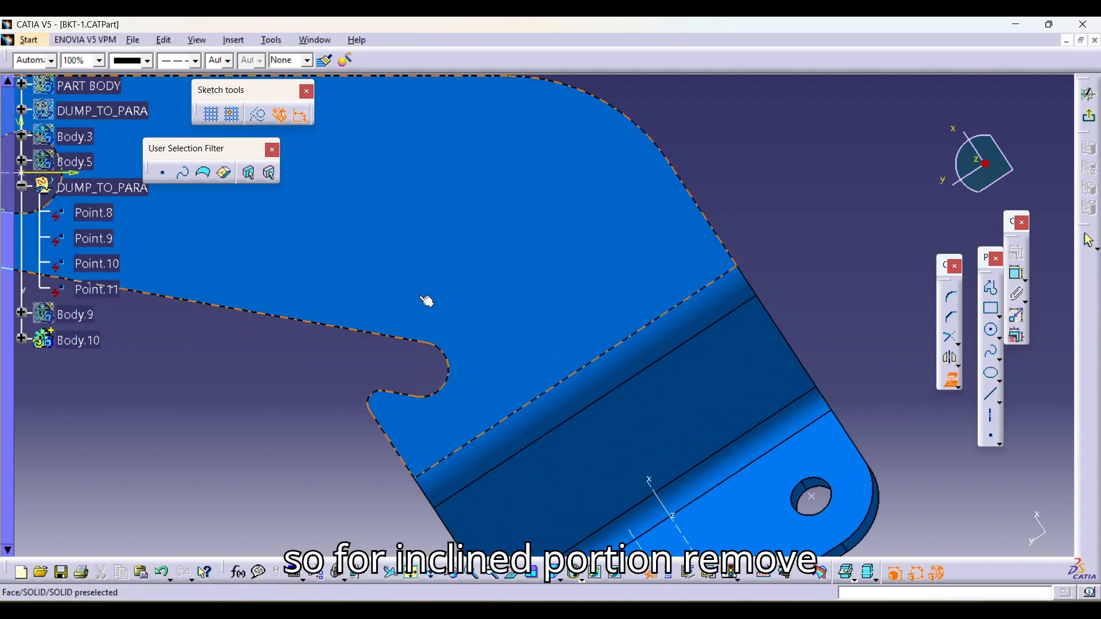
left_click(386, 335)
left_click(404, 395)
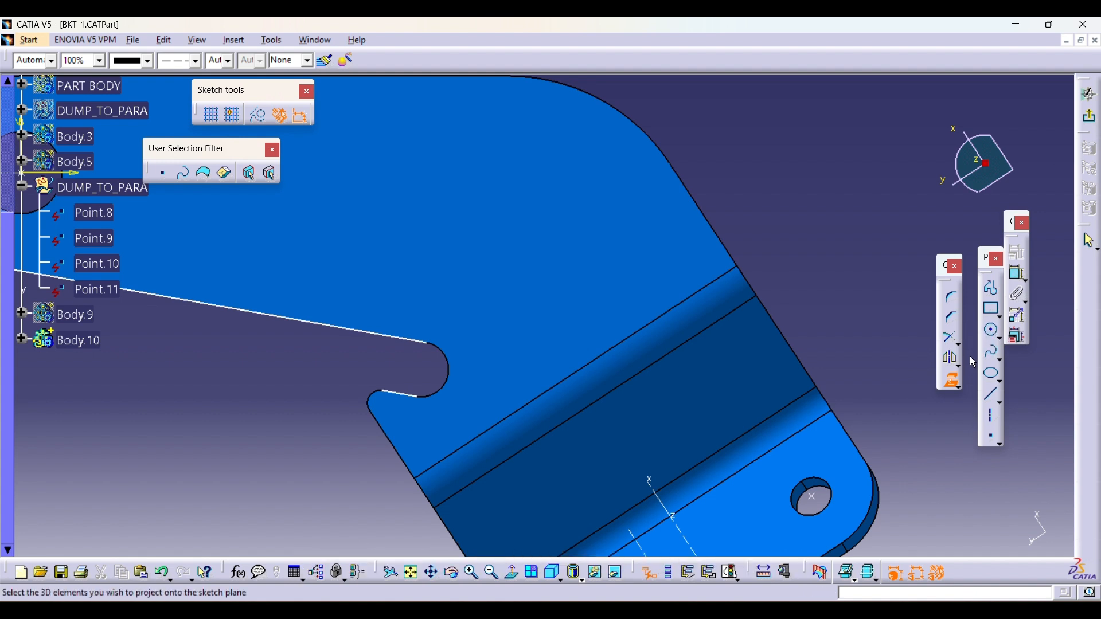
- Try to draw a three-point arc along the notch's rounded end, from the upper projected line to the short lower line
left_click(995, 332)
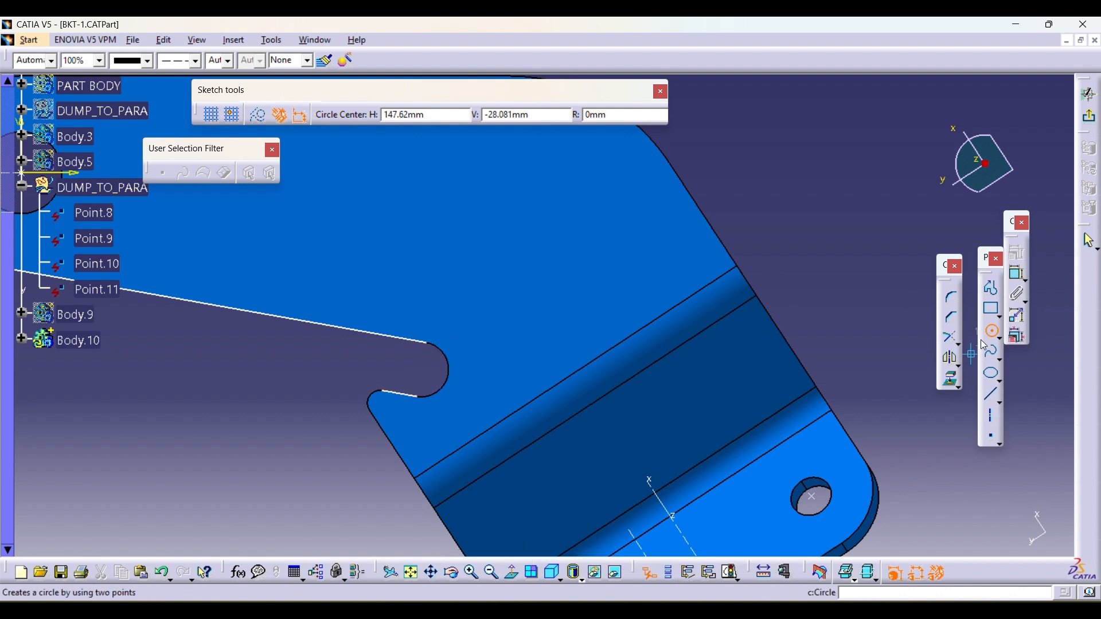
left_click(1000, 335)
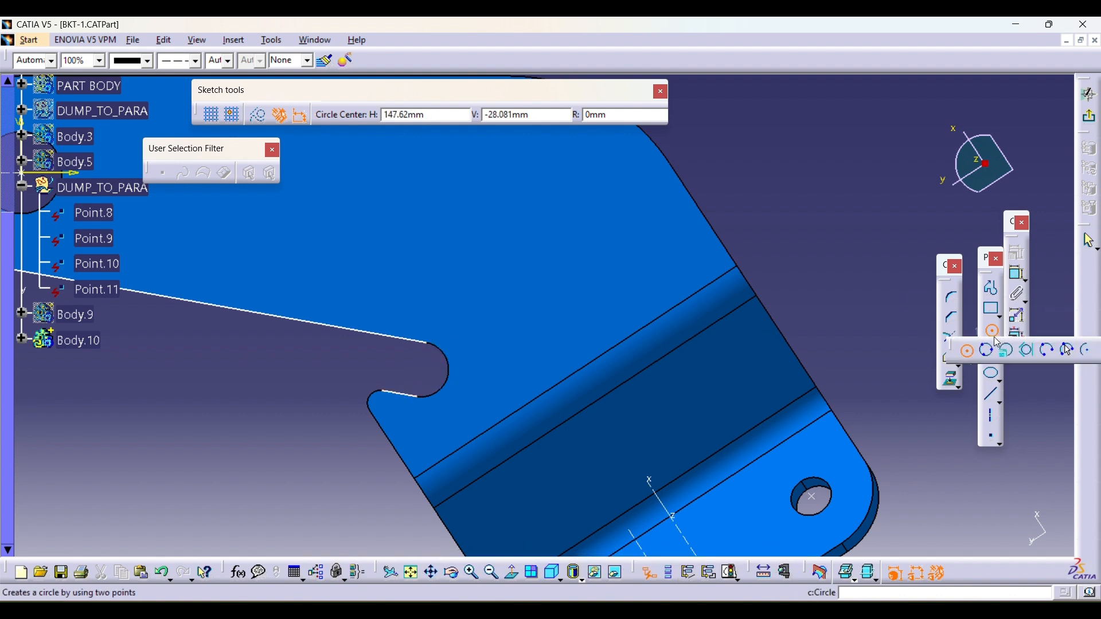
left_click(1049, 357)
left_click(429, 343)
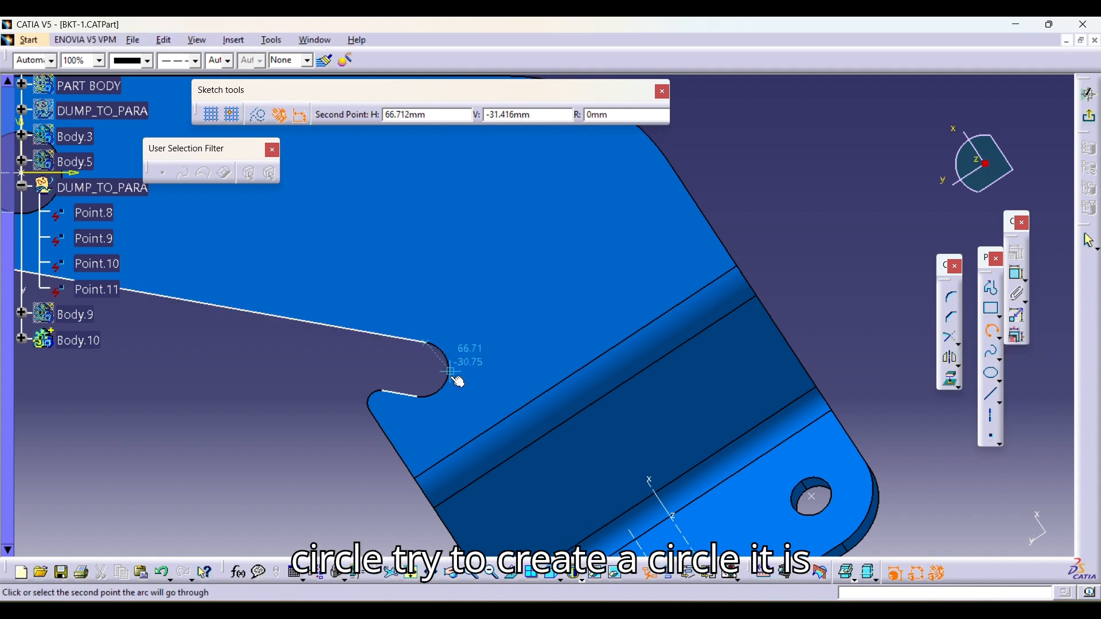
left_click(436, 395)
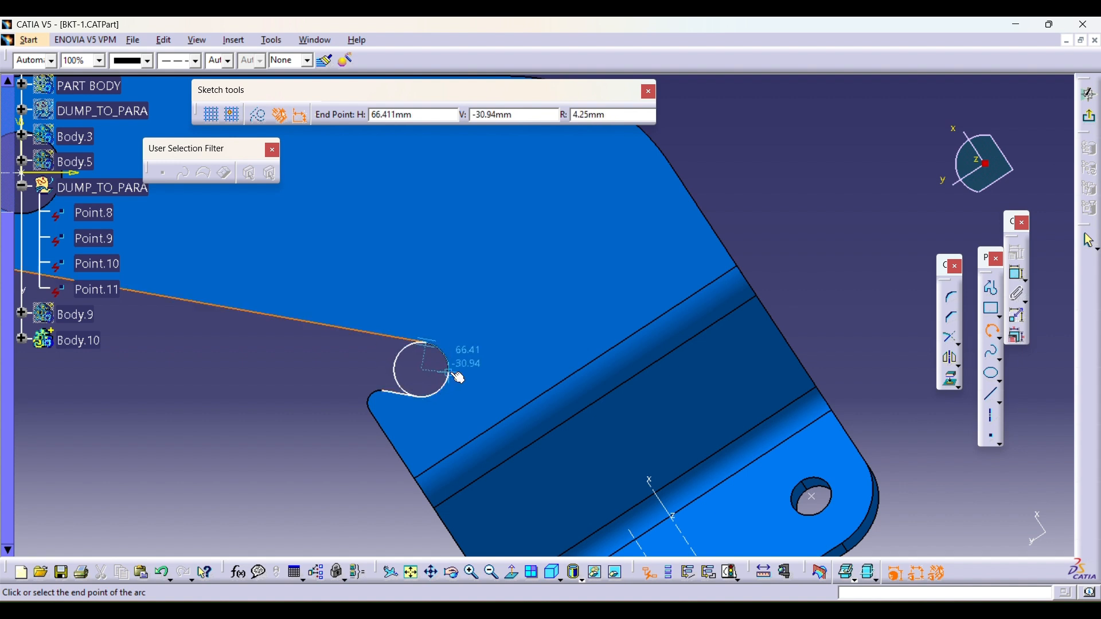
left_click(407, 394)
left_click(995, 332)
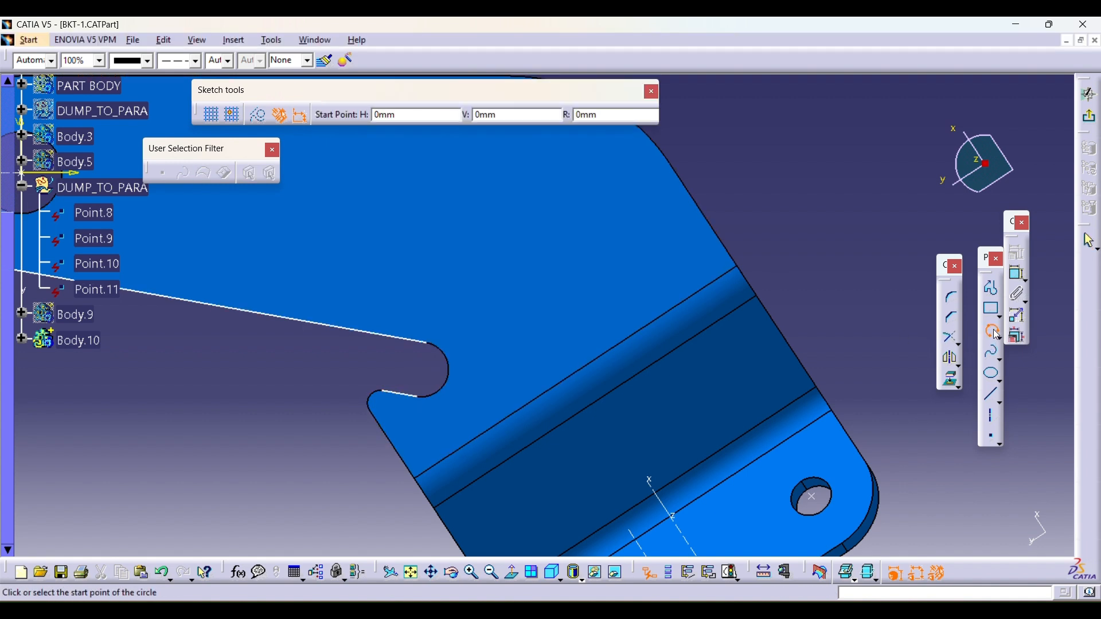
left_click(1001, 338)
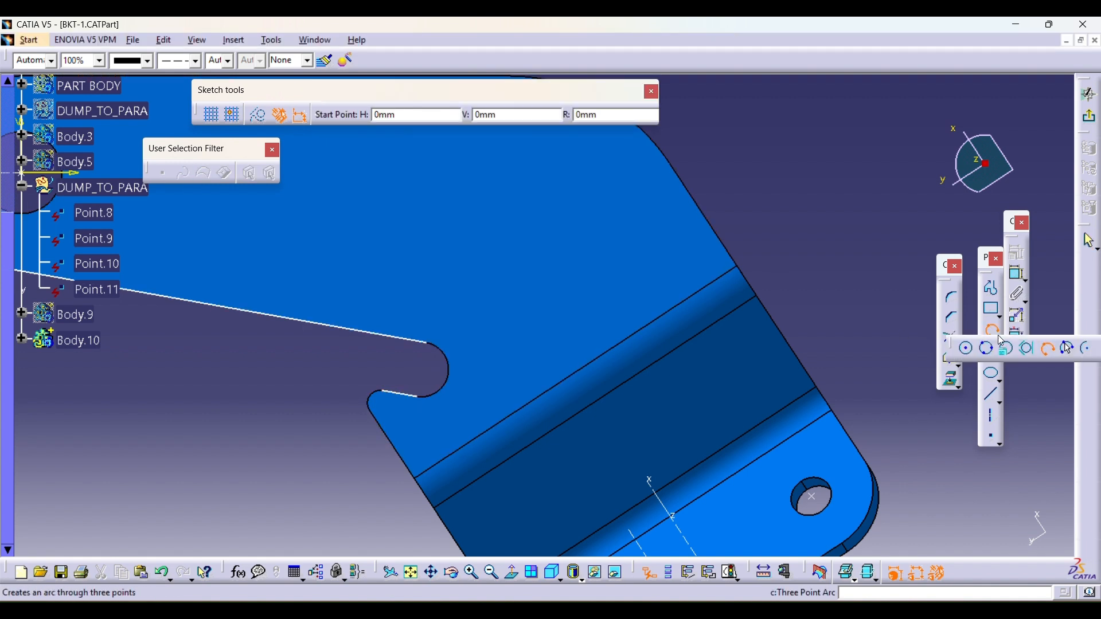
left_click(1068, 351)
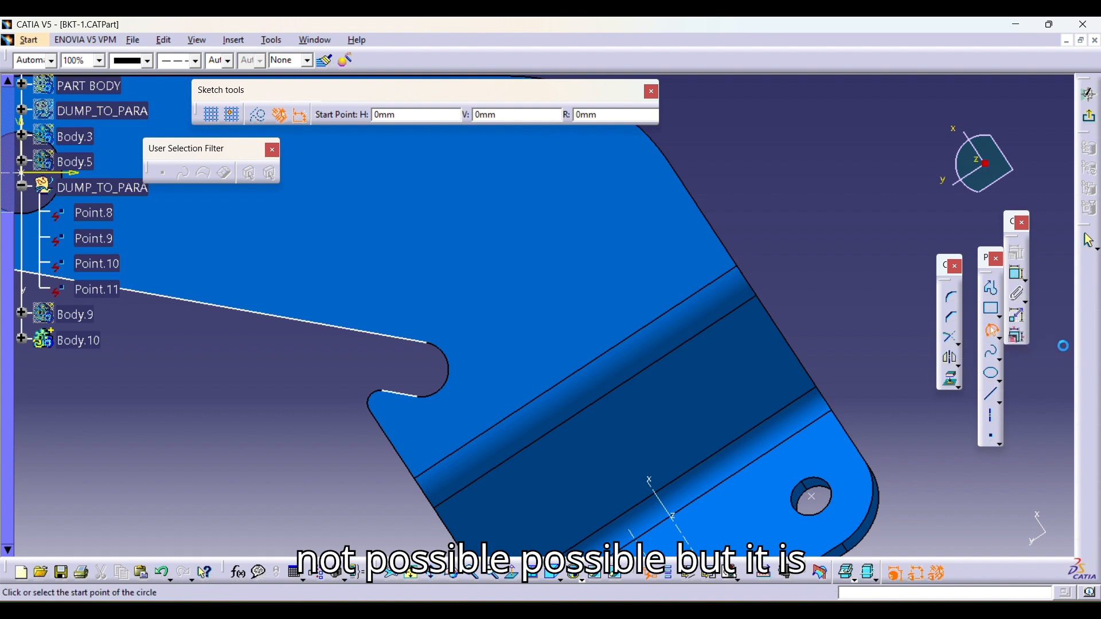
left_click(991, 330)
left_click(1001, 339)
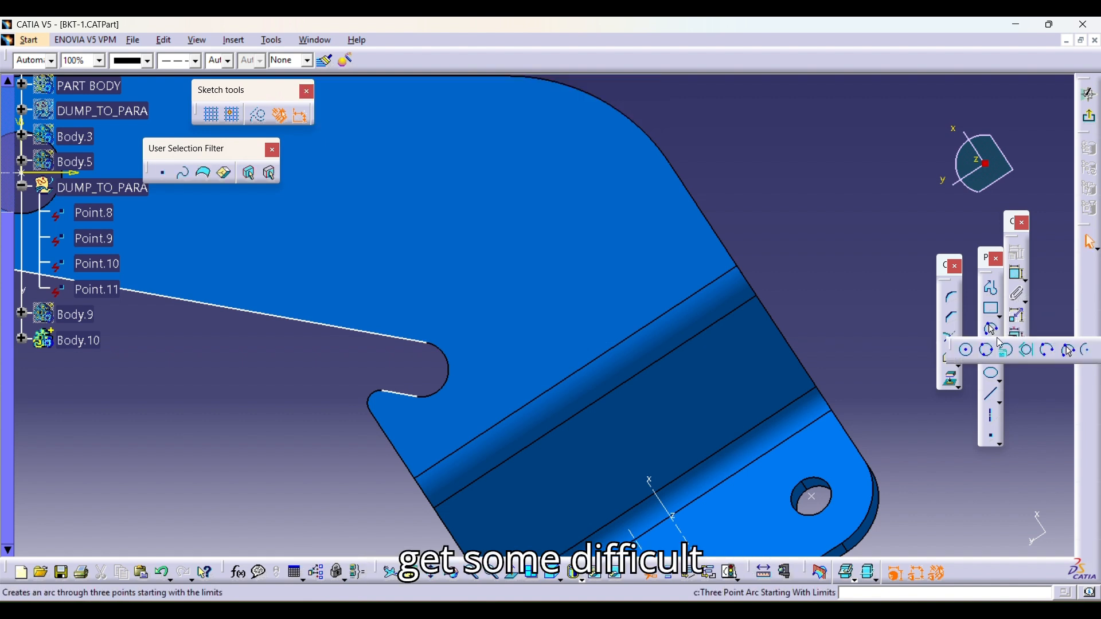
left_click(1043, 351)
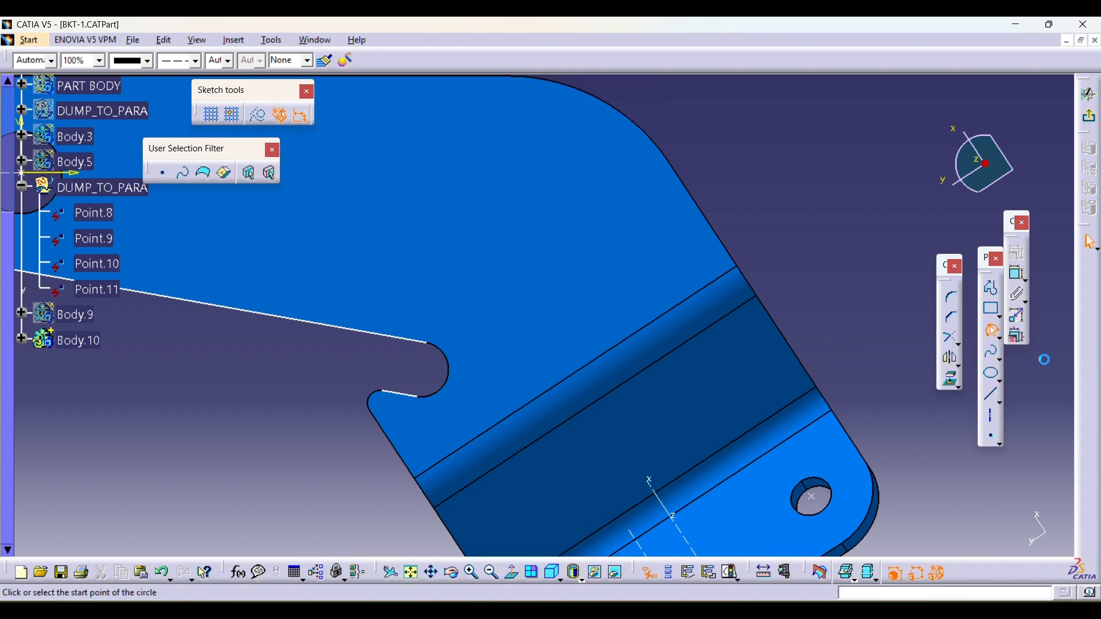
left_click(427, 342)
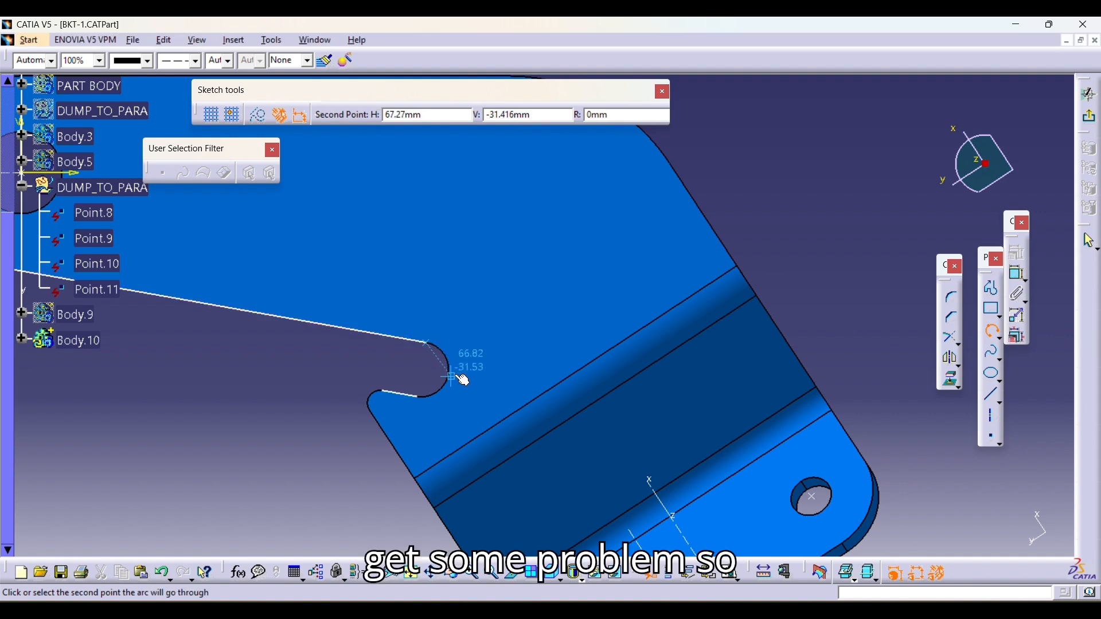
key("Escape")
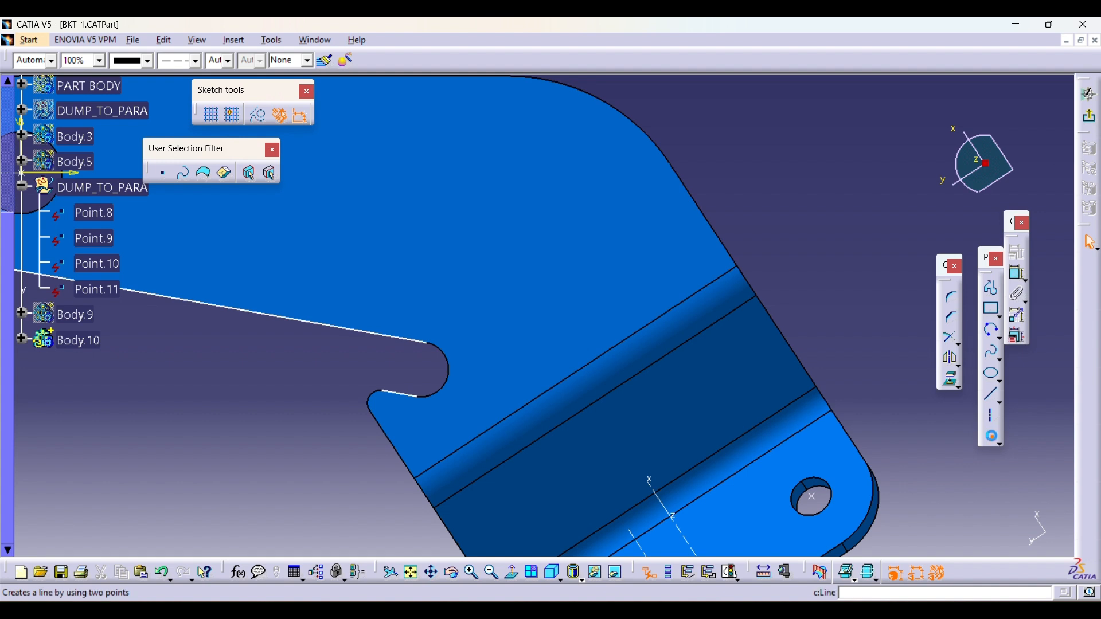
left_click(992, 437)
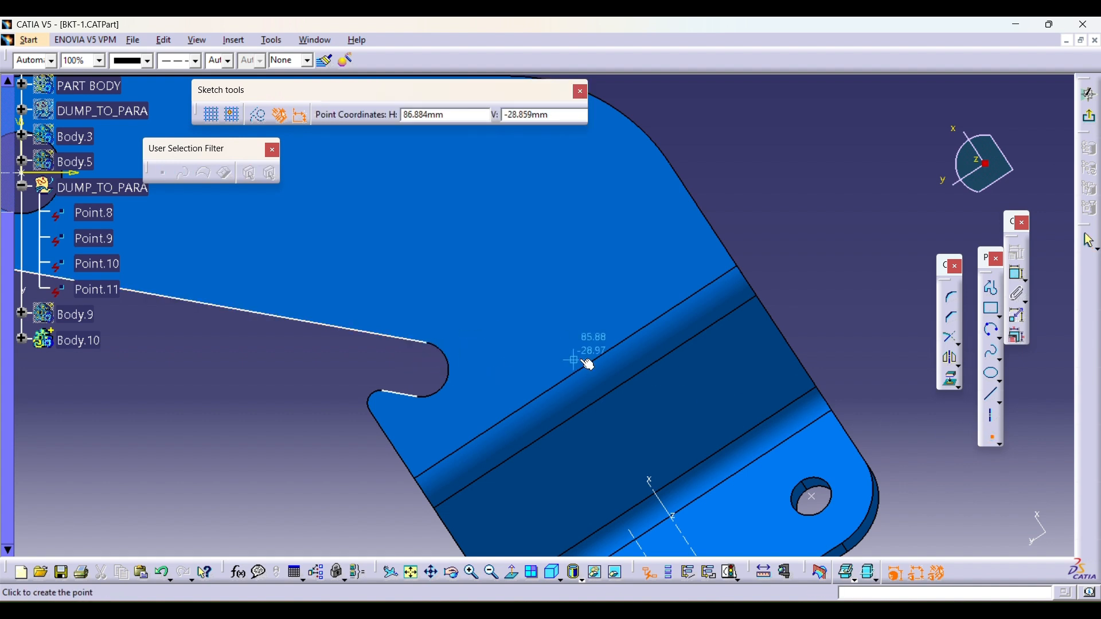
key("Escape")
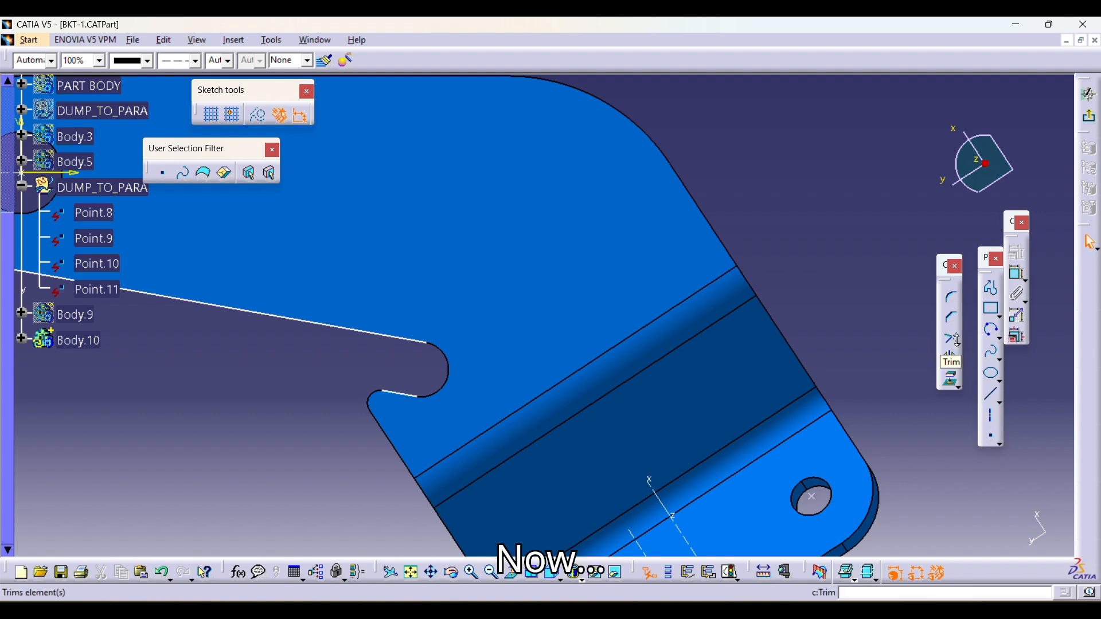
- Project the notch's rounded end onto the sketch as a construction arc
left_click(994, 396)
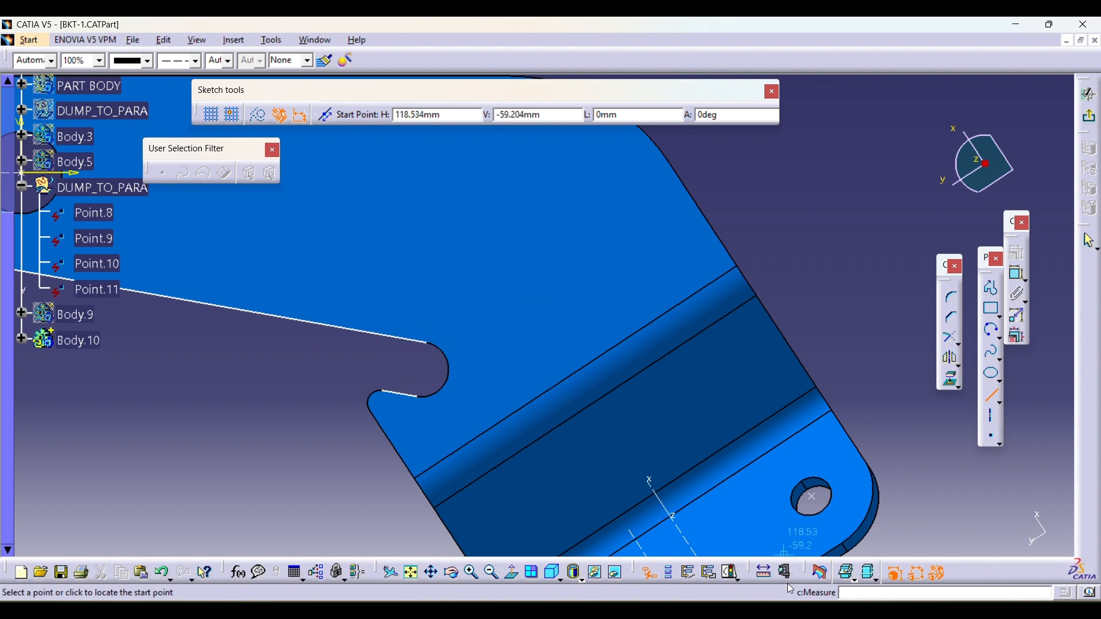
left_click(952, 380)
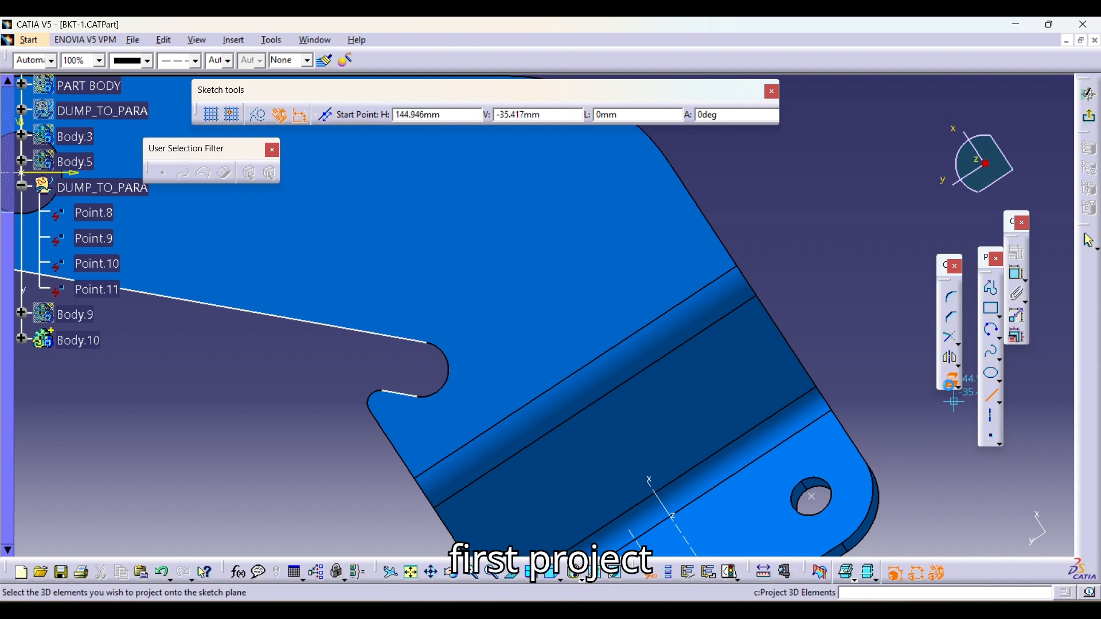
left_click(448, 379)
left_click(418, 377)
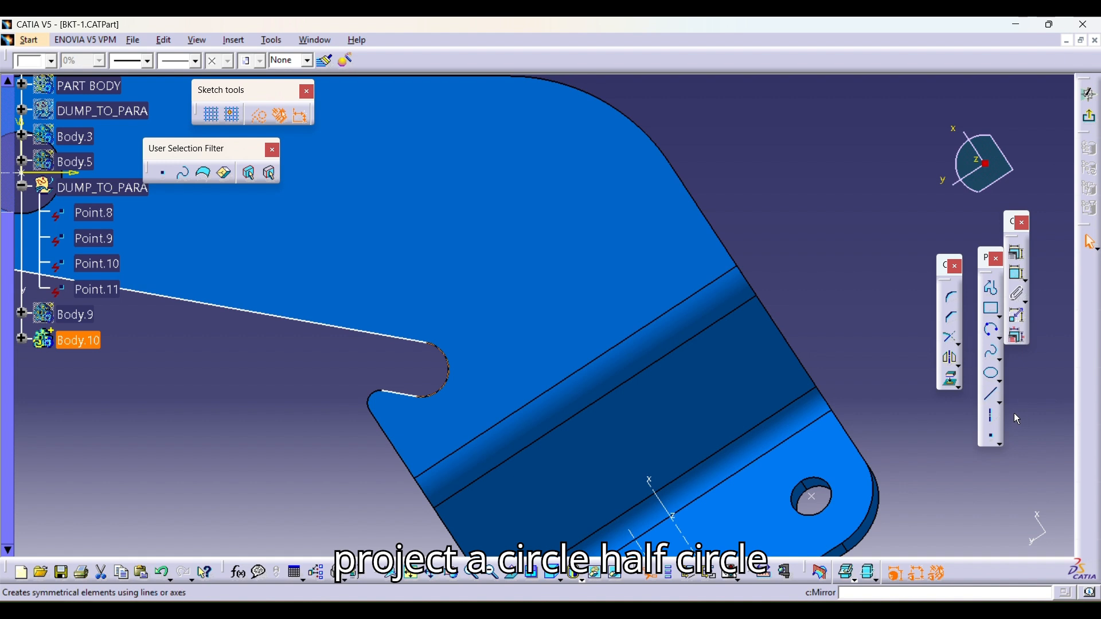
- Draw a standard line about 16.6 mm long across the notch's rounded end, tangent to the projected construction arc
left_click(992, 395)
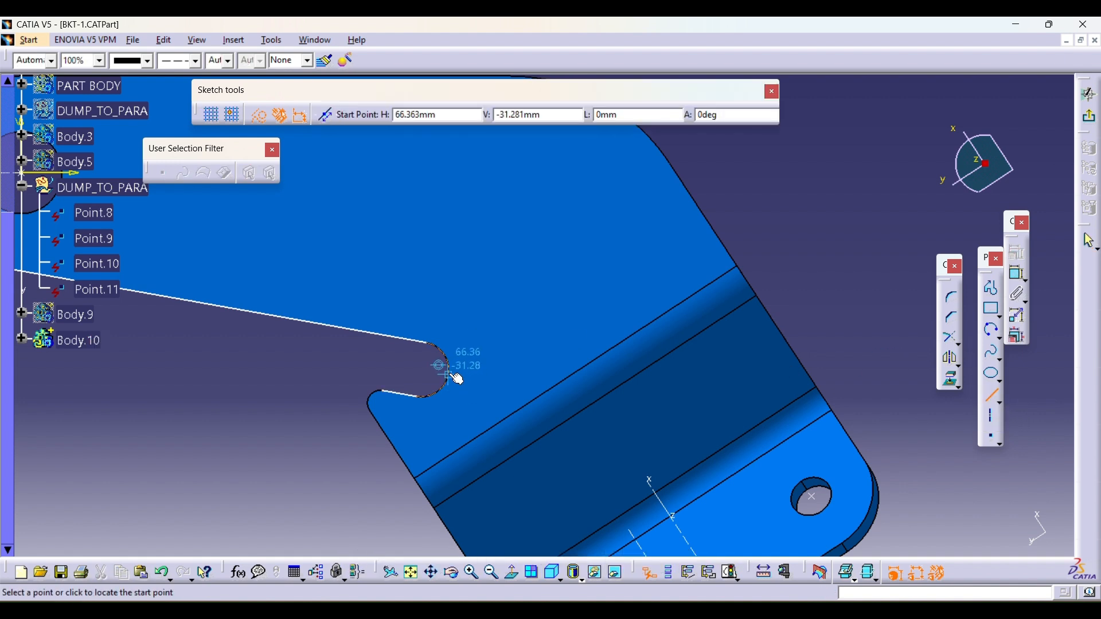
left_click(457, 328)
left_click(447, 424)
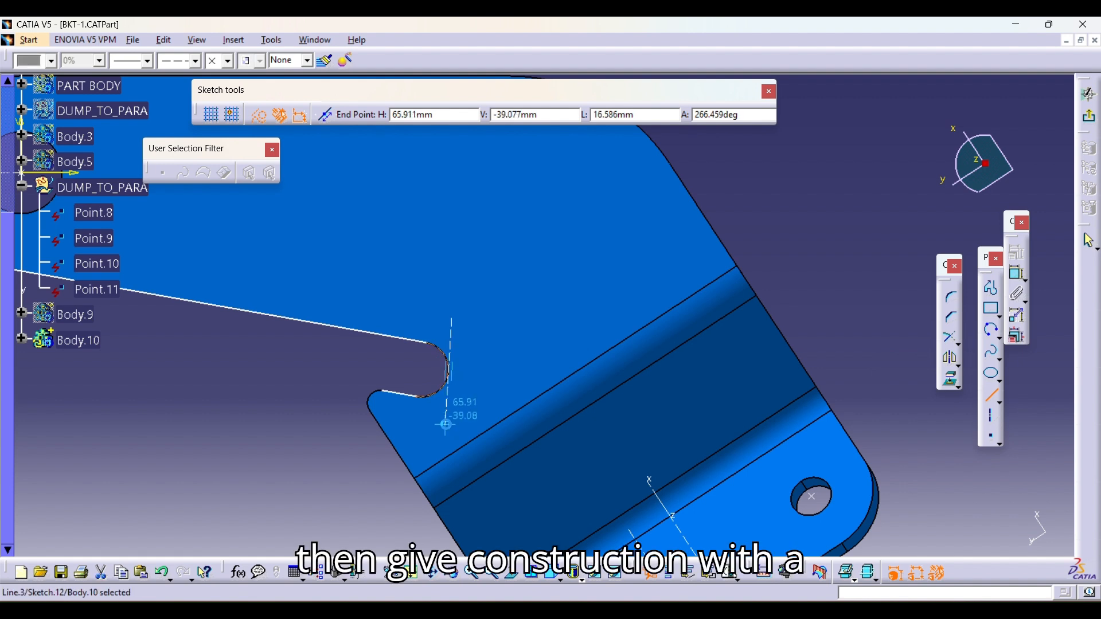
left_click(257, 116)
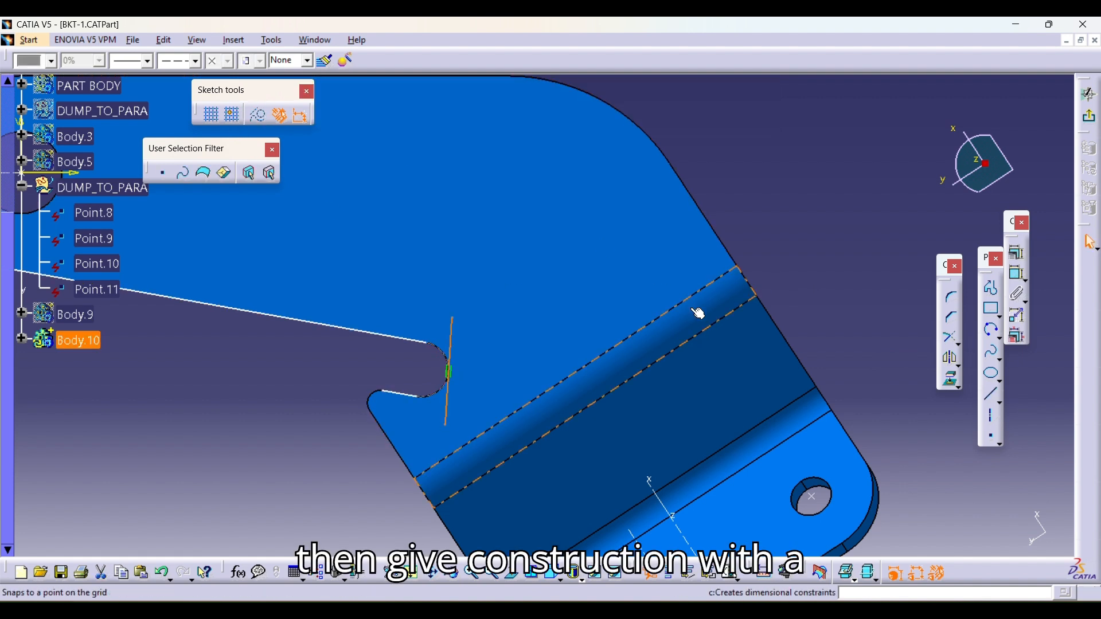
left_click(811, 298)
- Trim the upper and lower projected notch lines and the tangent line to each other so they meet at two corners
left_click(949, 338)
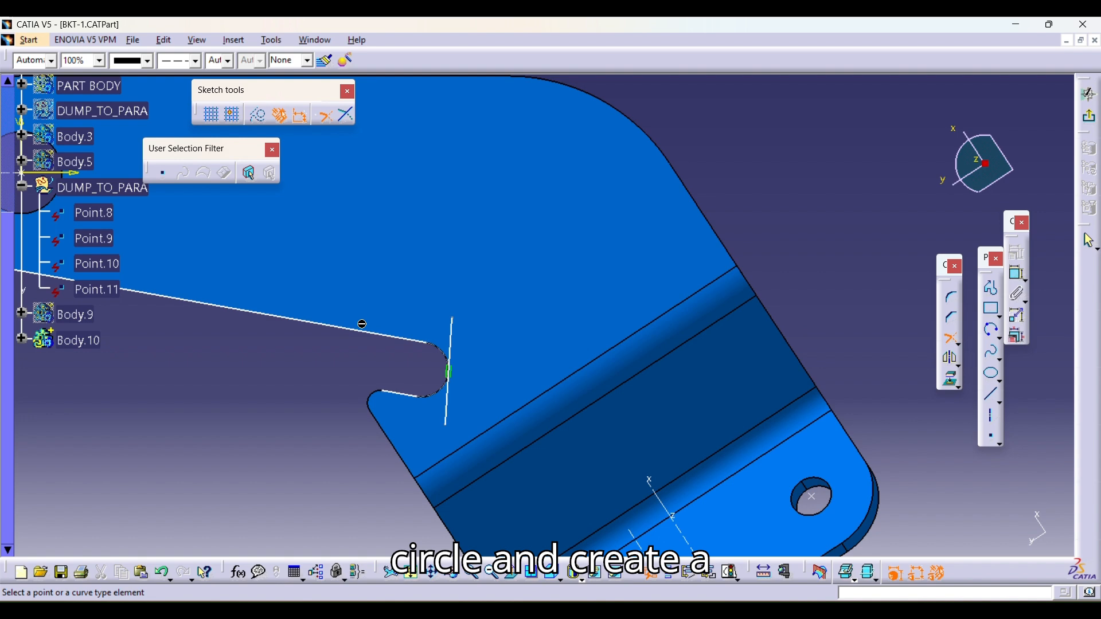
left_click(411, 340)
left_click(447, 395)
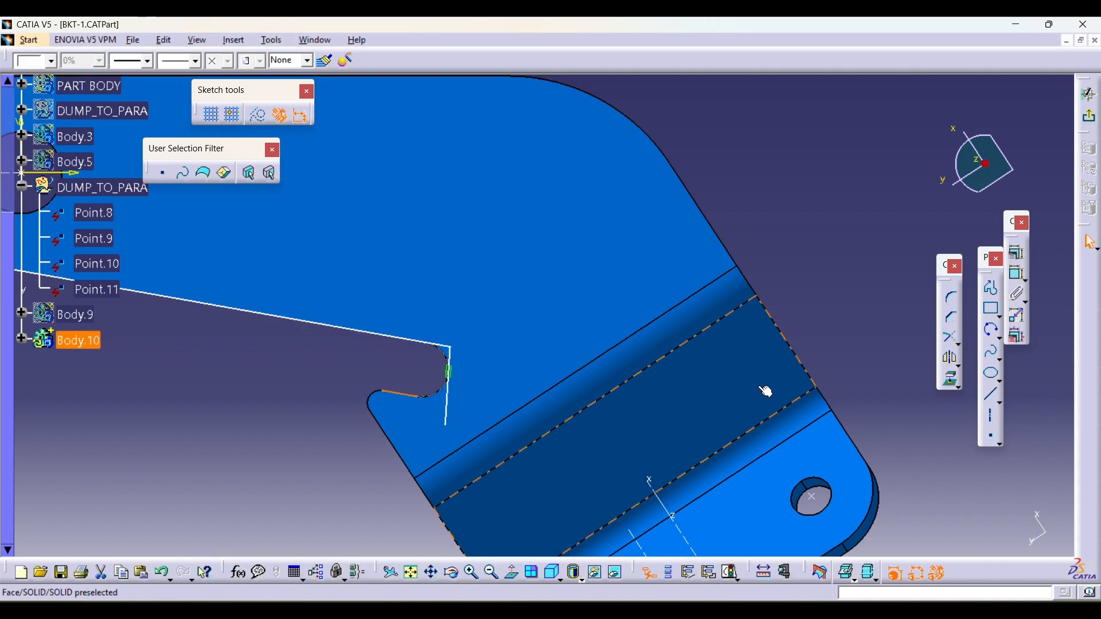
left_click(949, 340)
left_click(478, 398)
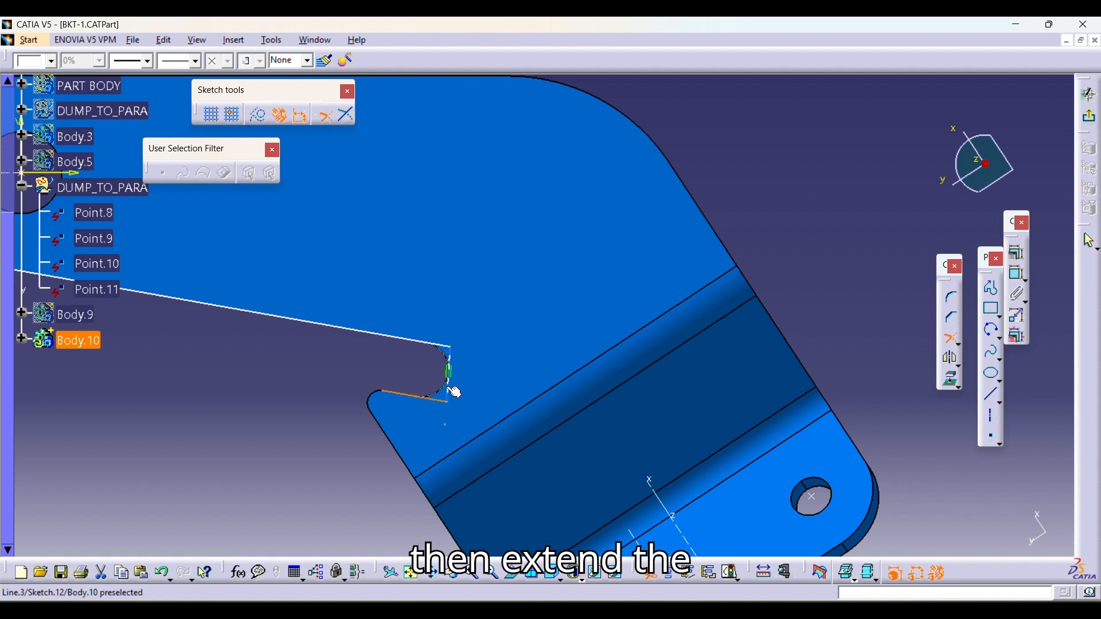
- Extend the notch's lower line outward past the bracket's edge, well beyond the notch opening
left_click(949, 340)
left_click(396, 394)
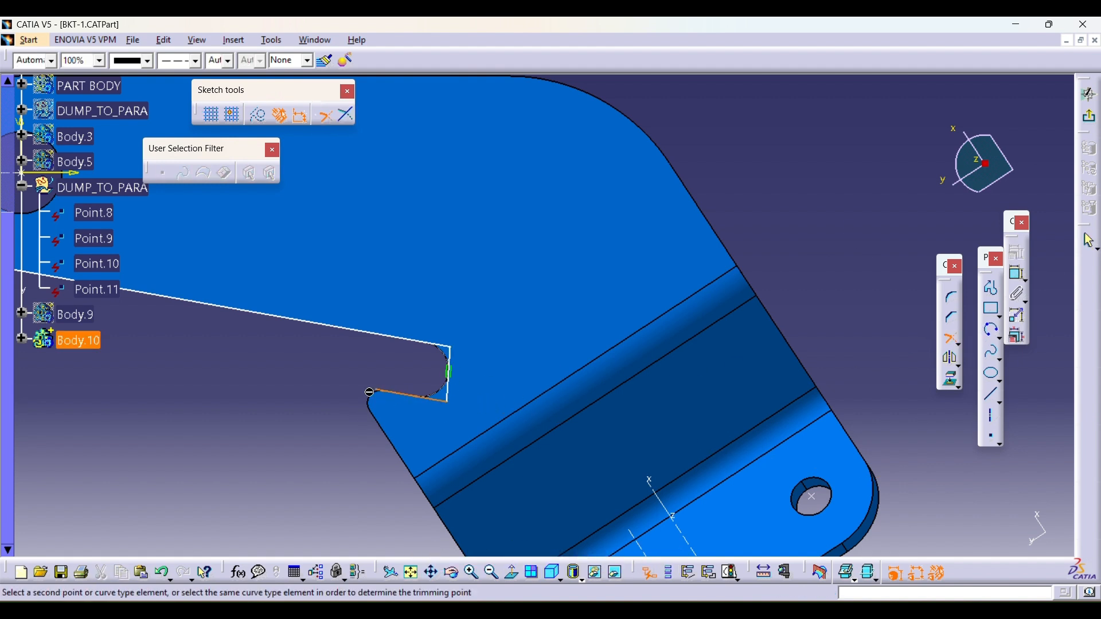
left_click(223, 402)
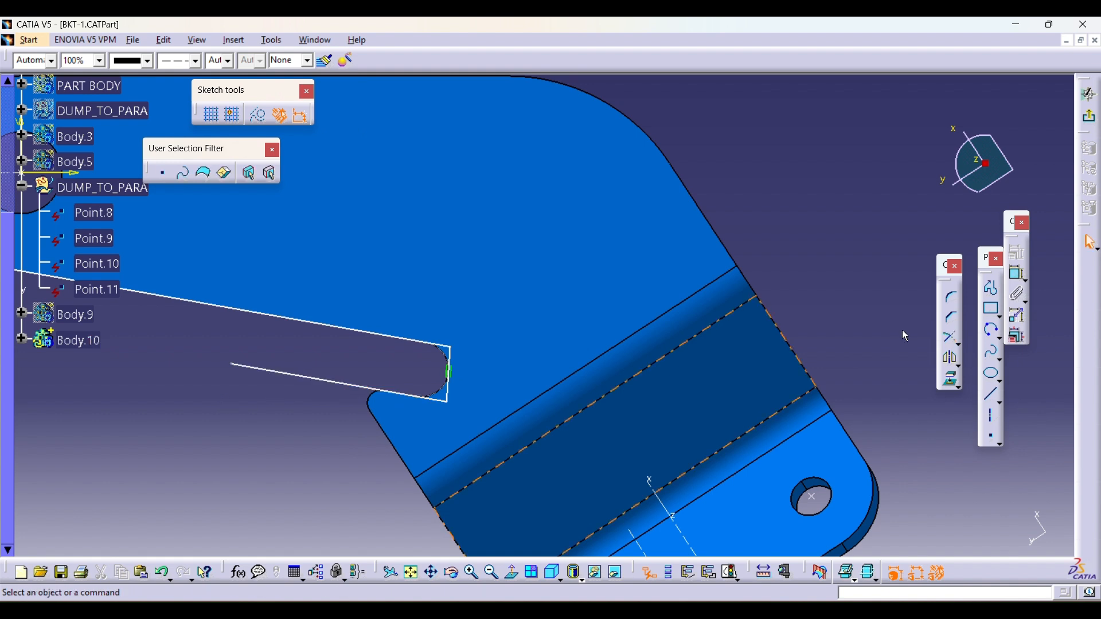
- Draw a closing line from the free end of the lower line perpendicular to the arm's long lower edge
left_click(993, 395)
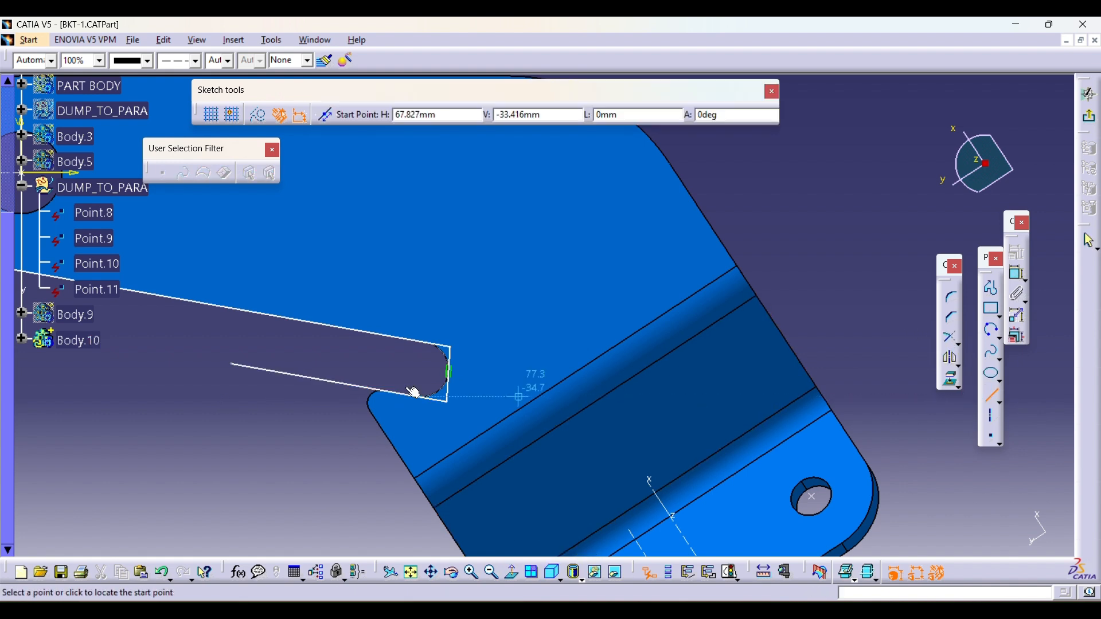
left_click(231, 370)
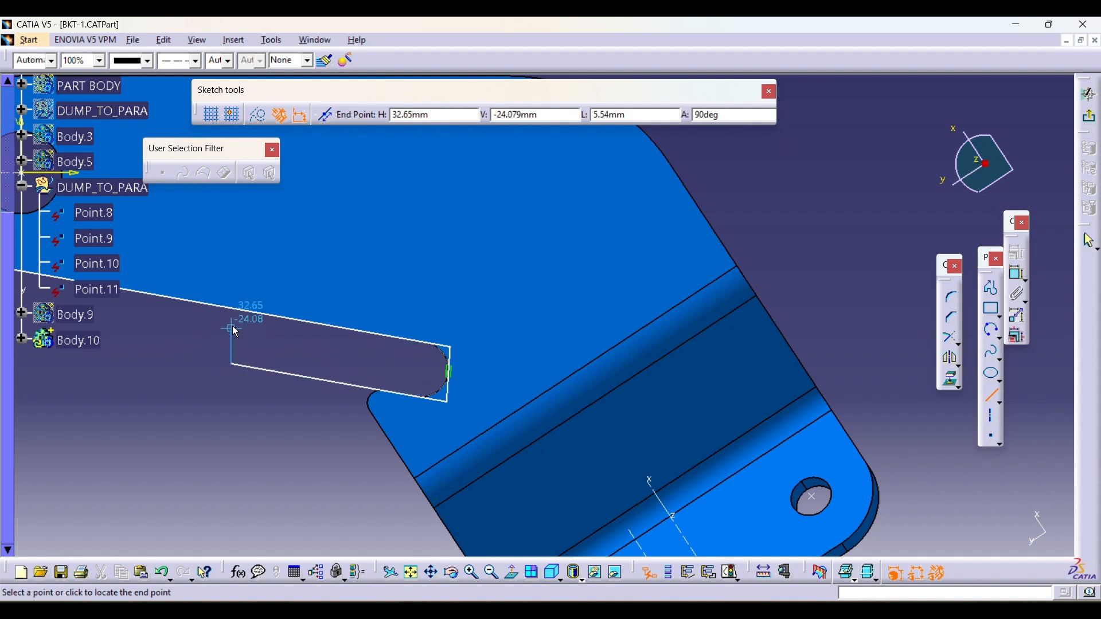
left_click(247, 306)
- Trim the long projected line to the closing line so the notch profile becomes a closed four-sided shape
left_click(996, 358)
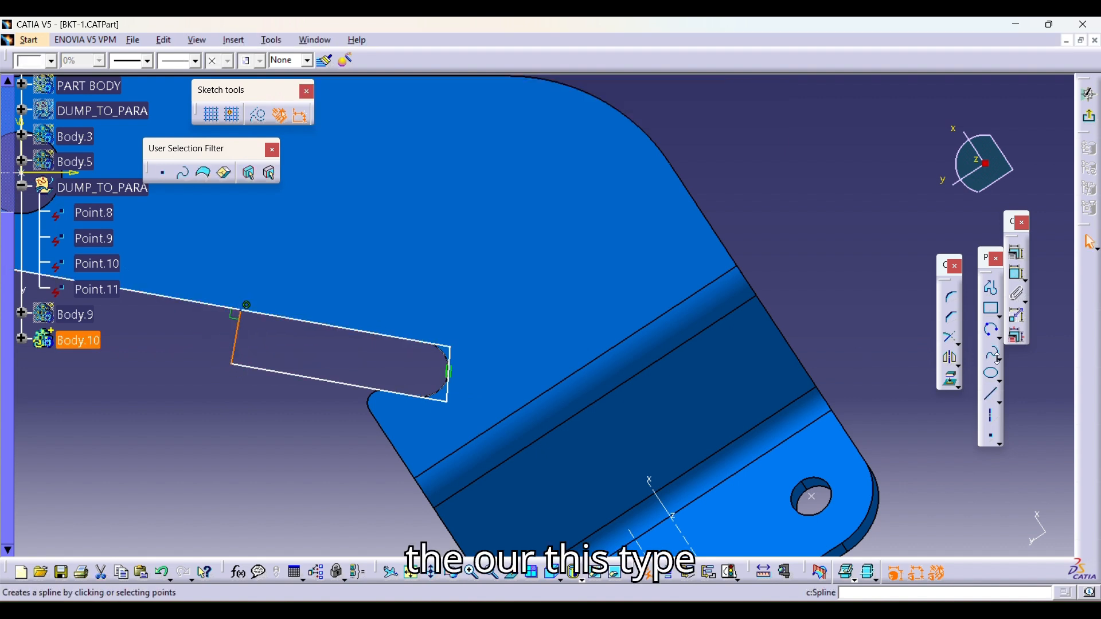
left_click(949, 337)
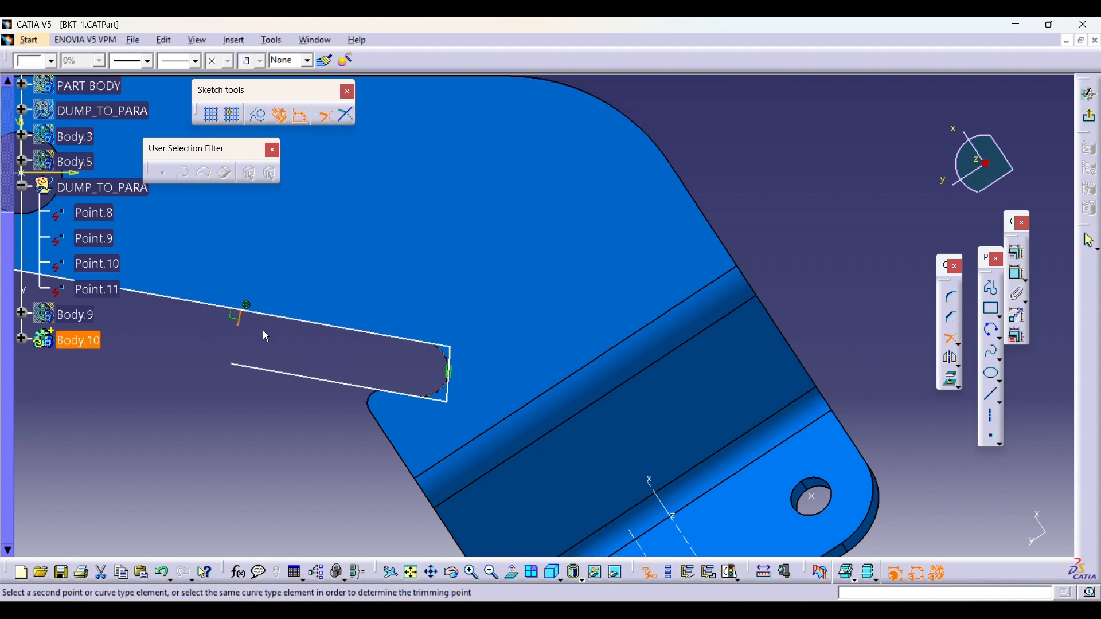
left_click(261, 336)
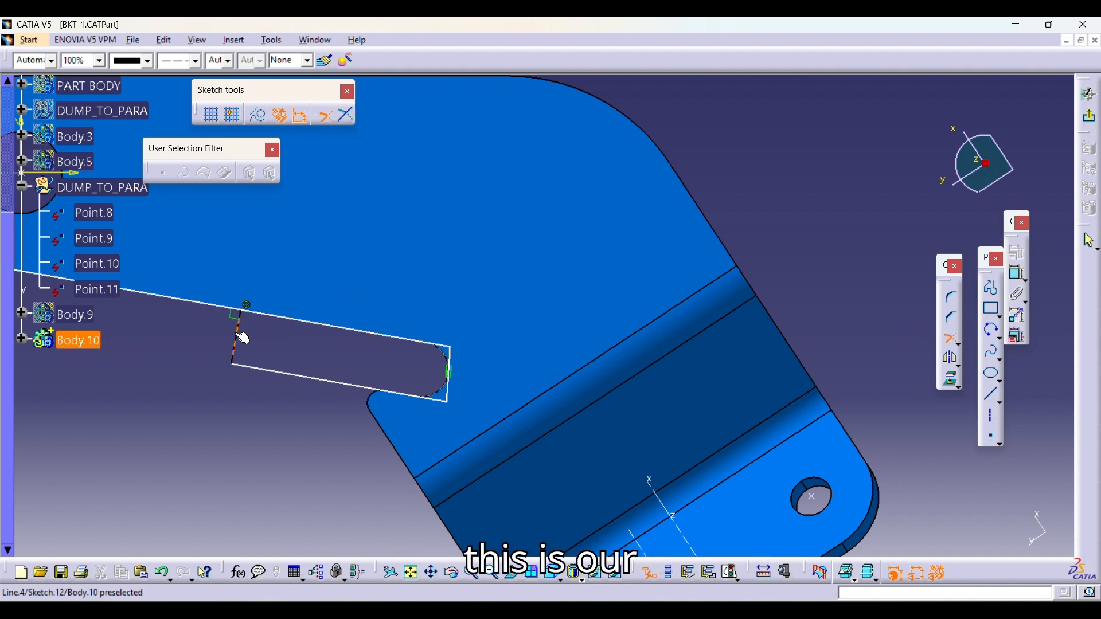
left_click(265, 315)
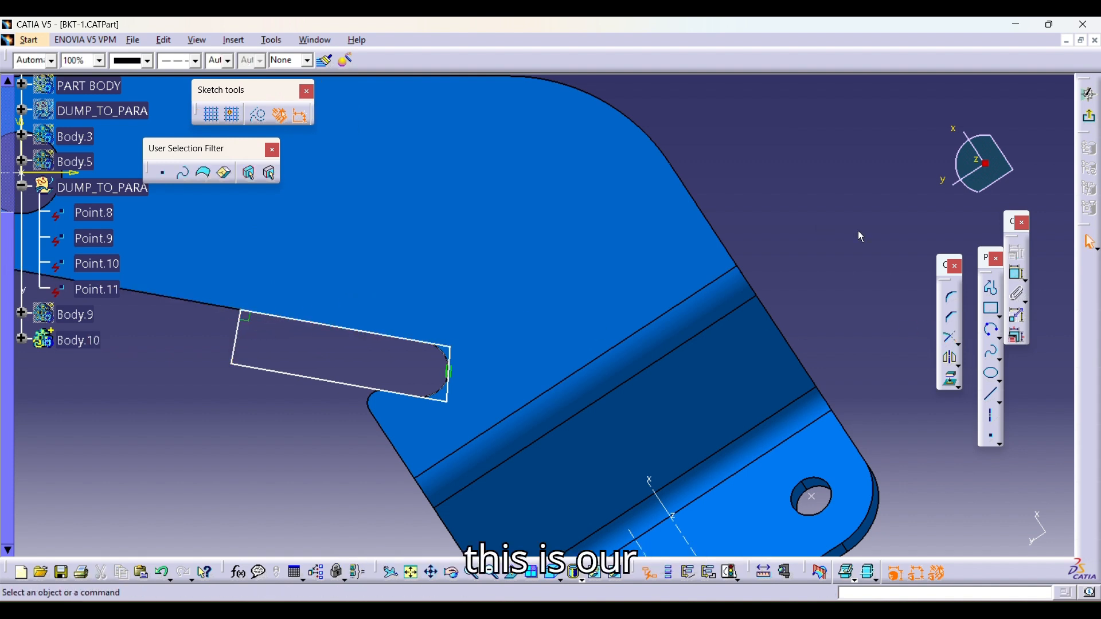
- Exit the sketch and pad the notch profile 30 mm in the reversed direction
left_click(1088, 115)
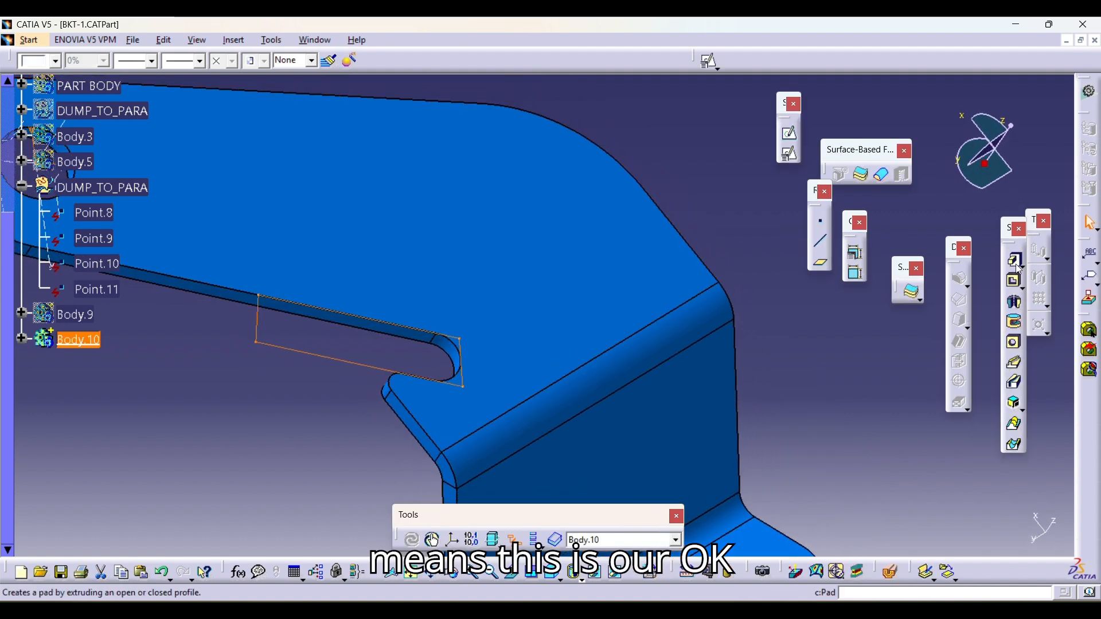
left_click(1016, 261)
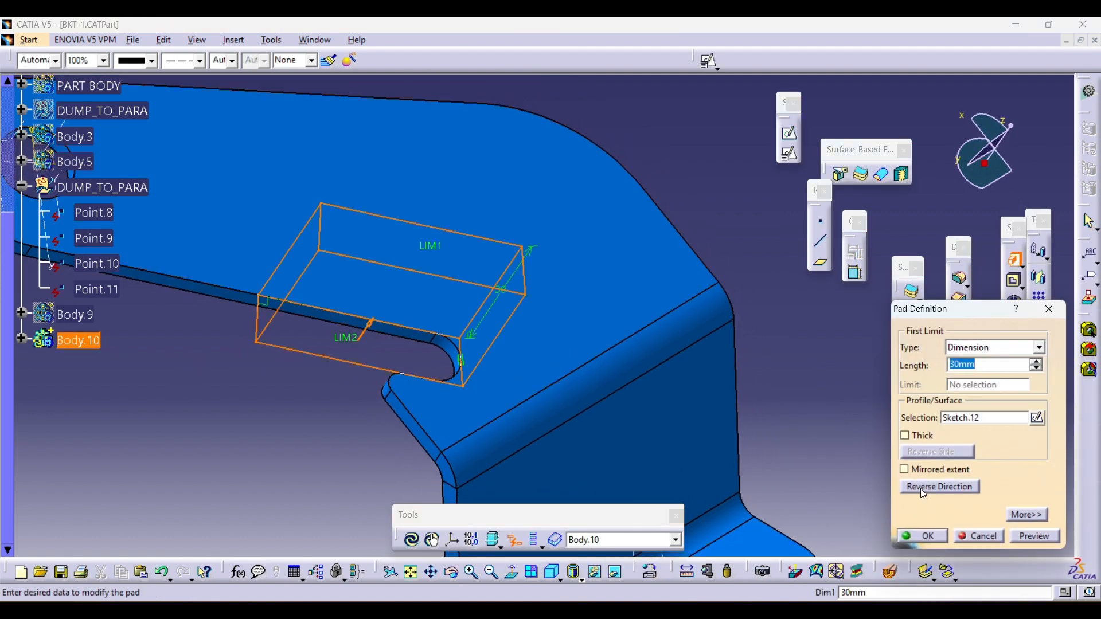
left_click(923, 491)
left_click(923, 536)
middle_click_drag(484, 359, 413, 378)
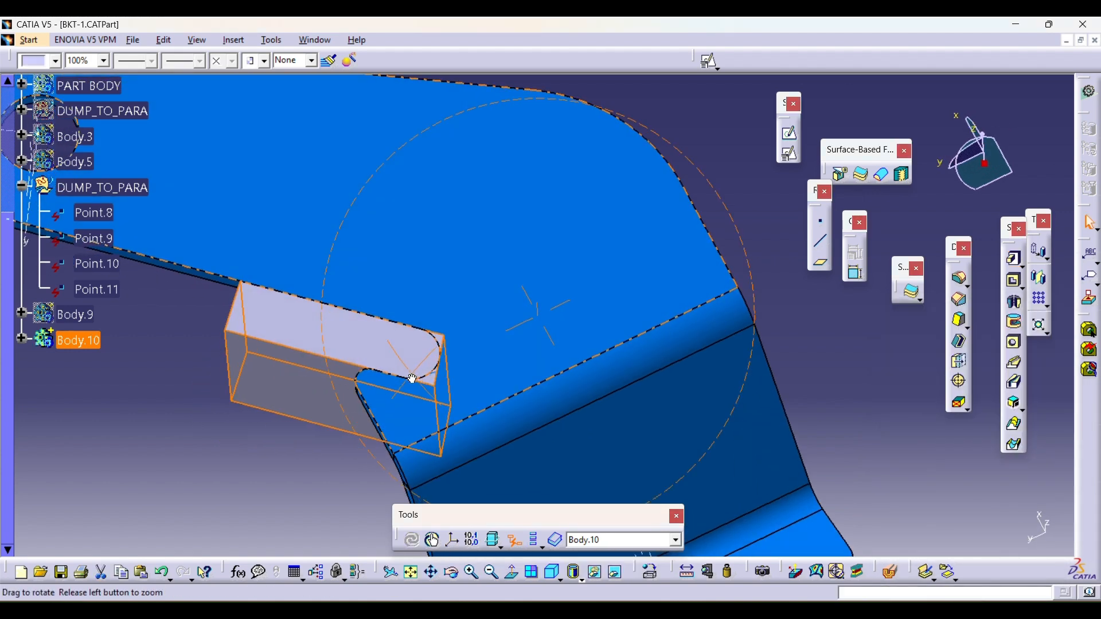
left_click(826, 356)
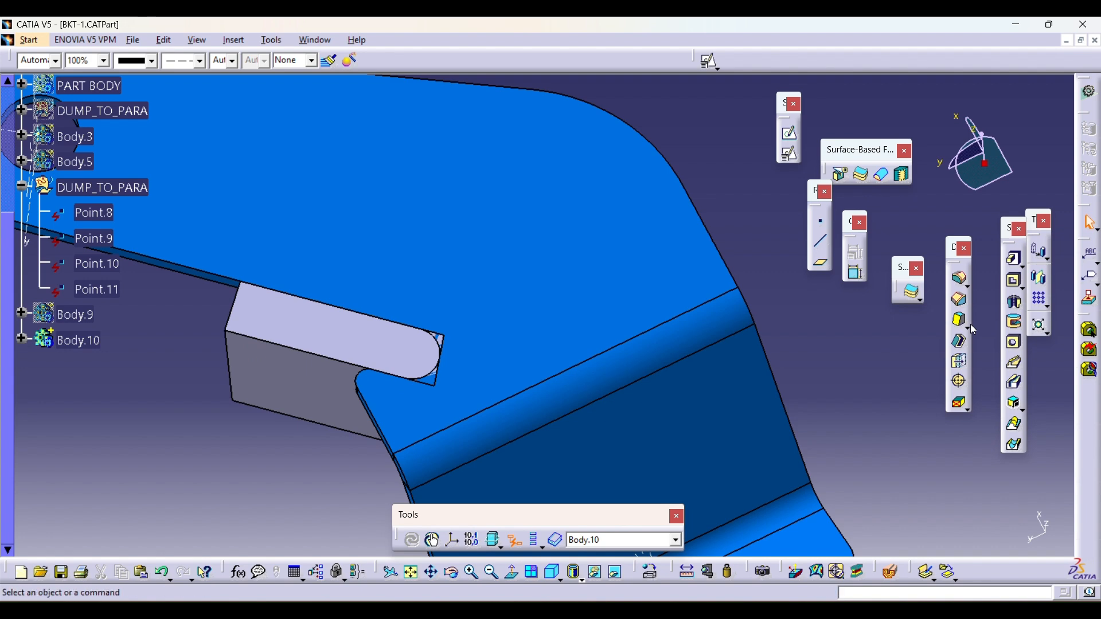
- Apply a tritangent fillet between the pad's two long side faces, removing the narrow face at the notch's inner end
left_click(968, 283)
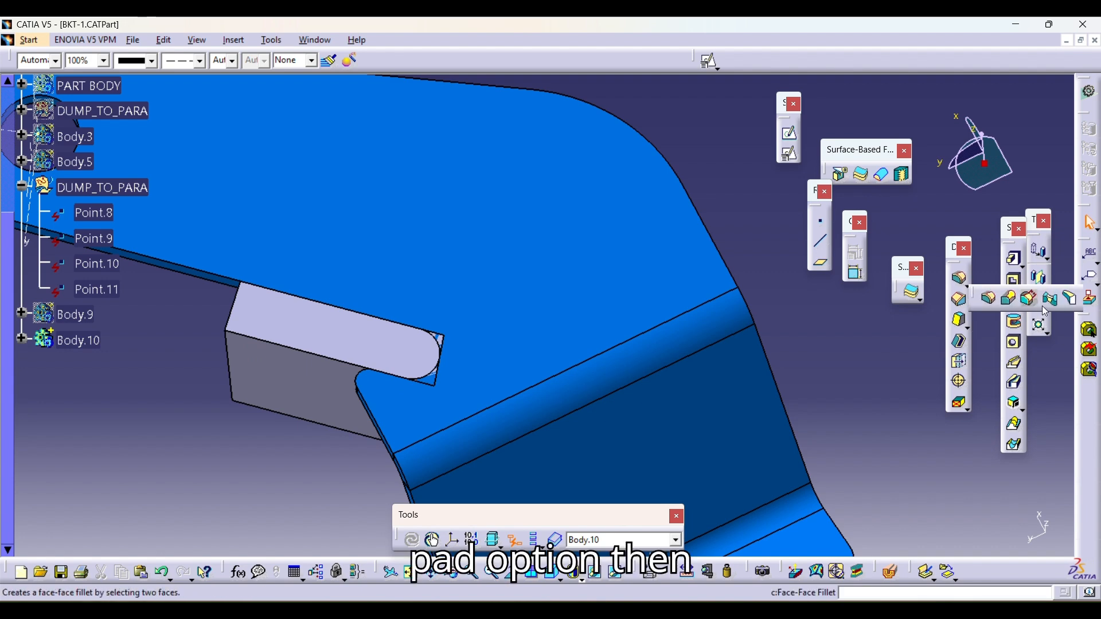
left_click(1071, 299)
left_click(312, 403)
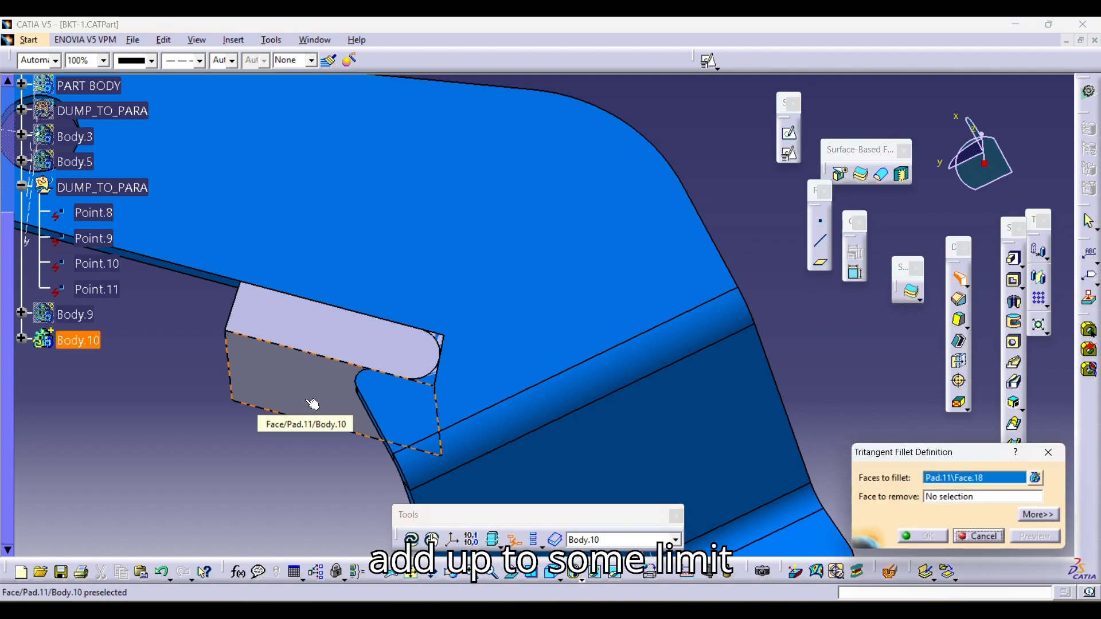
middle_click_drag(370, 417, 700, 258)
left_click(598, 281)
left_click(586, 258)
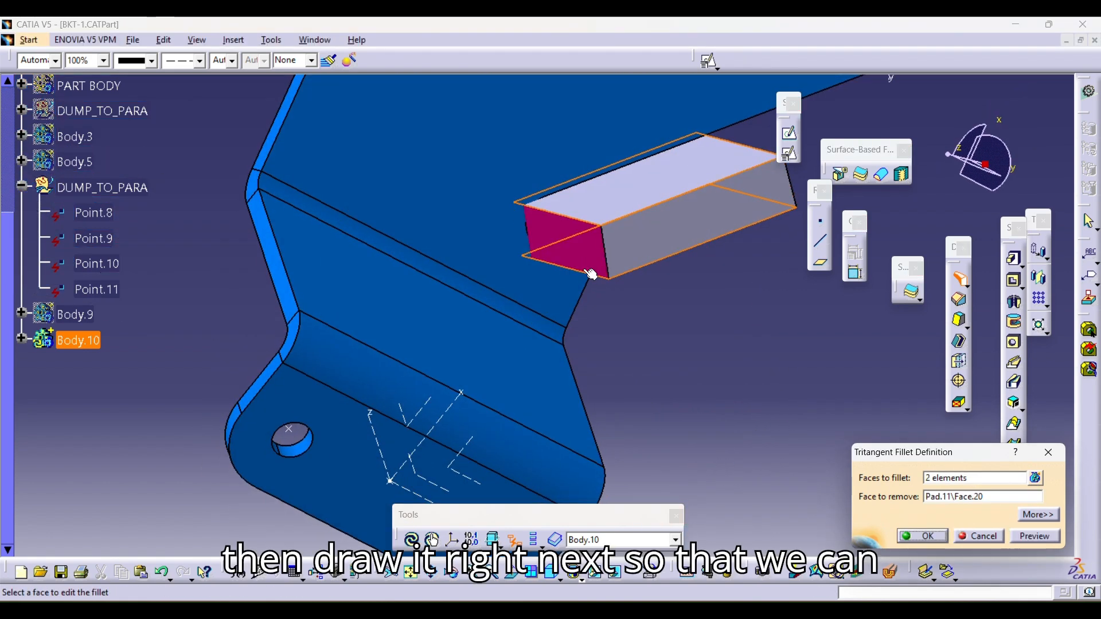
middle_click_drag(590, 273, 184, 436)
left_click(914, 536)
- Remove Body.10 from Body.9 with a Boolean Remove operation
middle_click_drag(648, 213, 434, 392)
left_click(434, 395)
middle_click_drag(519, 203, 459, 374)
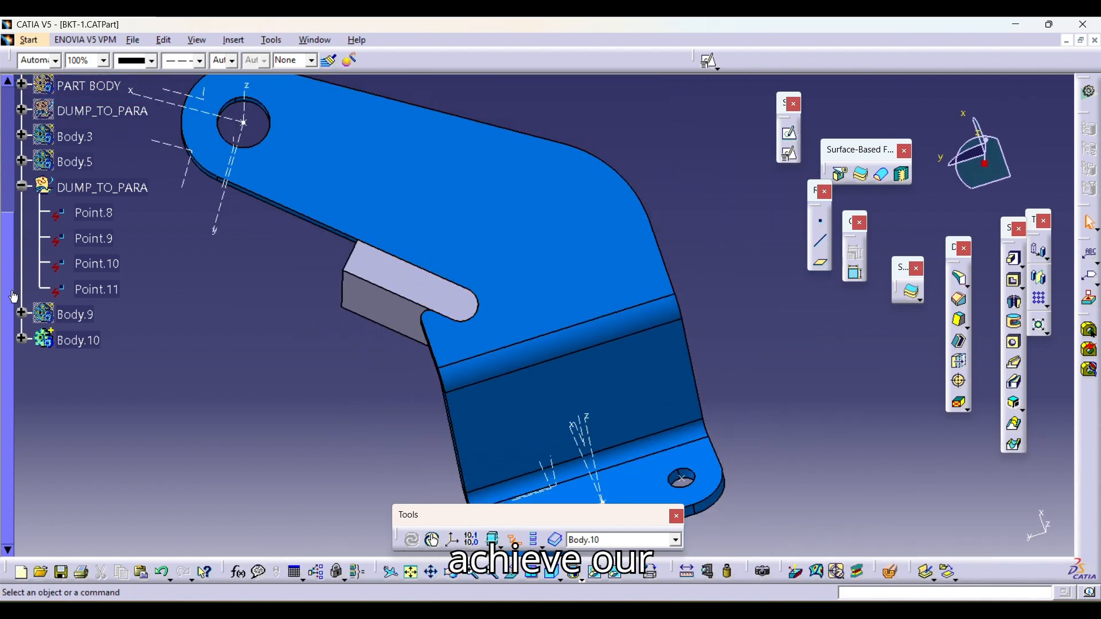
right_click(87, 342)
mouse_move(153, 329)
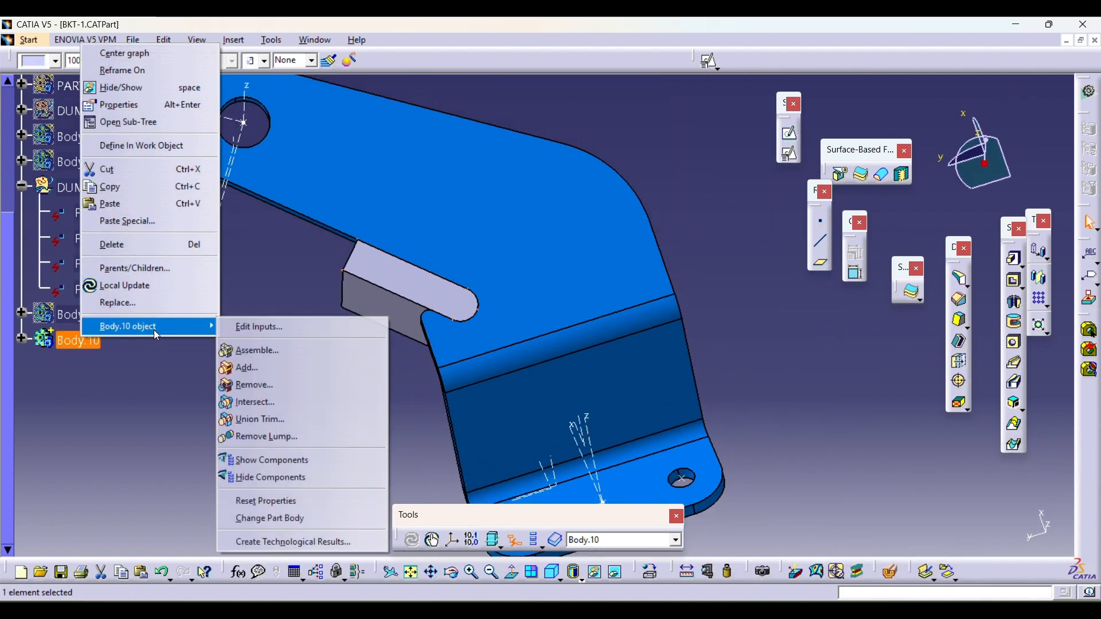
left_click(255, 385)
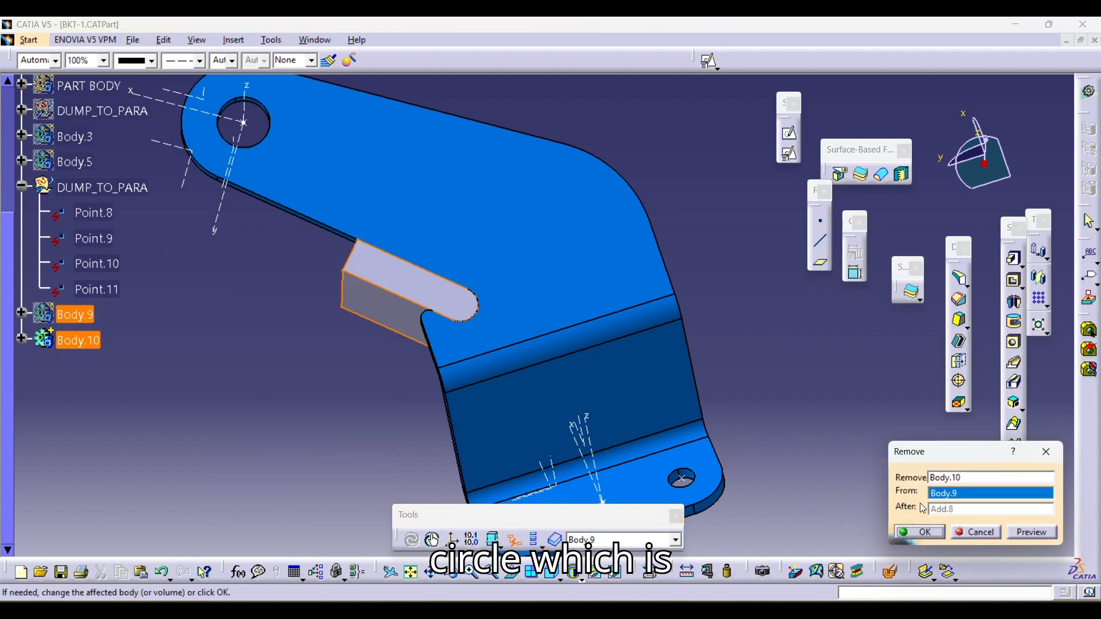
left_click(917, 532)
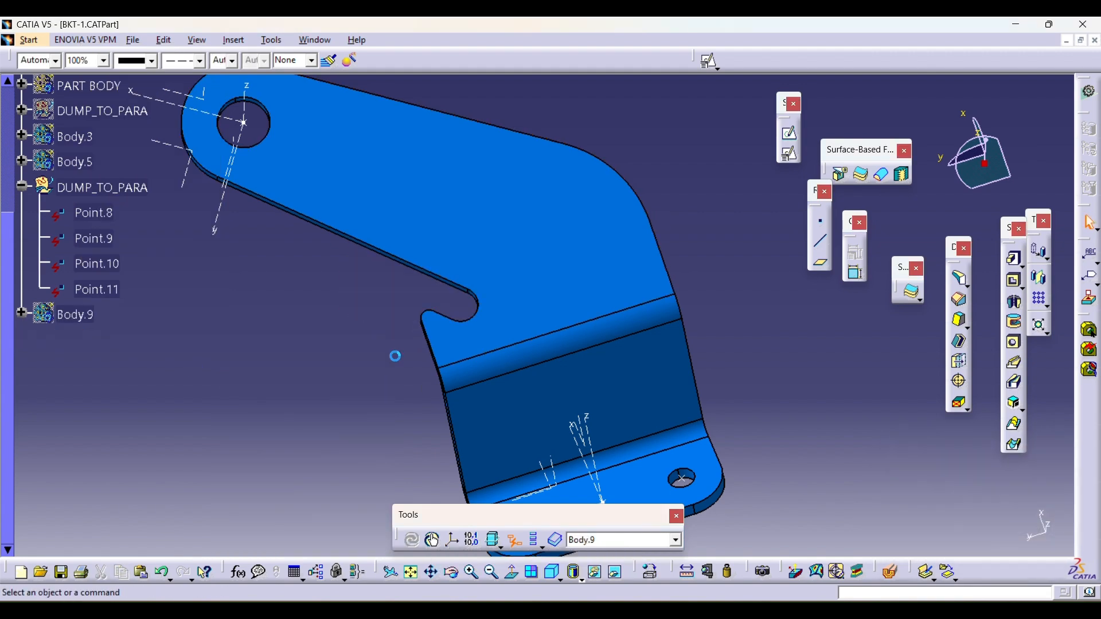
- Show Body.9 and examine its notch cut against the original bracket solid
left_click(66, 319)
key("space")
middle_click_drag(402, 432, 440, 410)
middle_click_drag(514, 367, 423, 398)
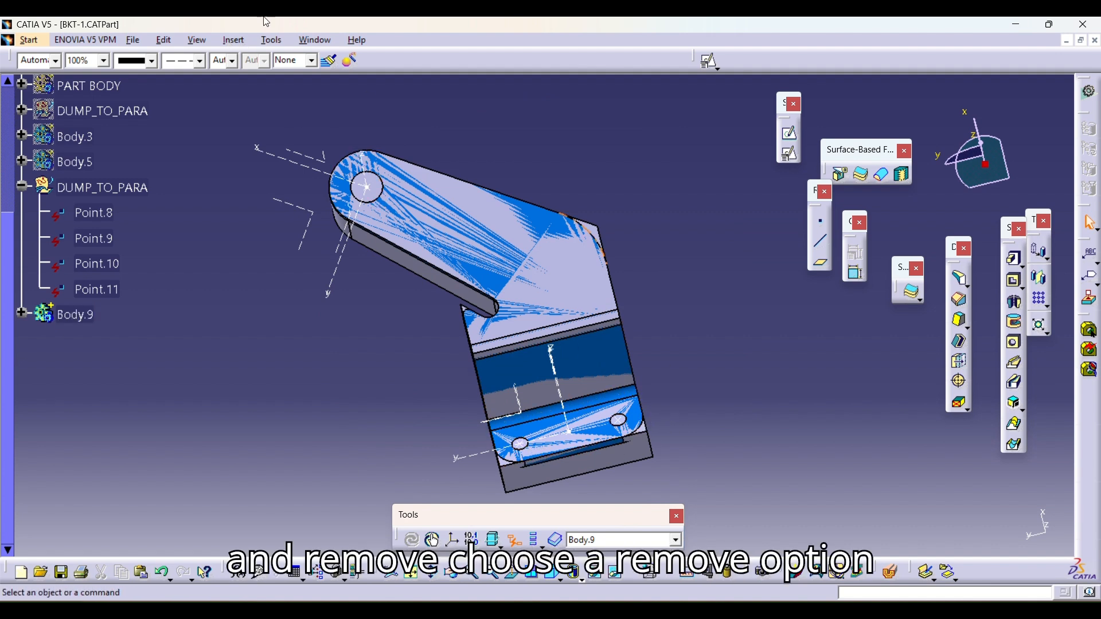
- Insert a new body and start a positioned sketch on Axis System.4's XY plane with H and V reversed
left_click(234, 41)
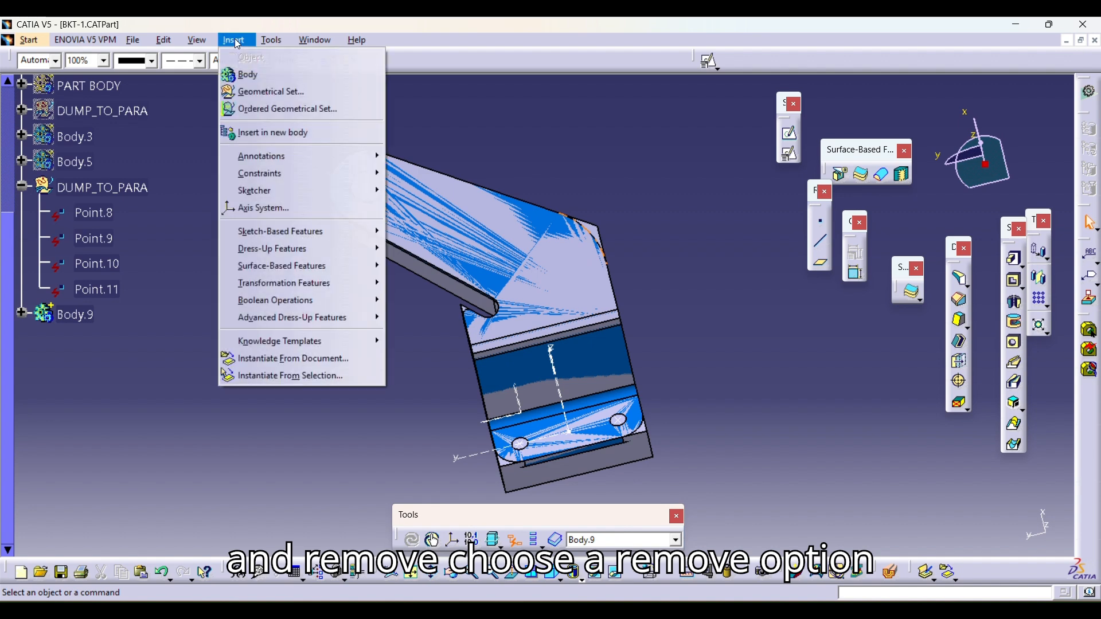
left_click(247, 75)
left_click(791, 155)
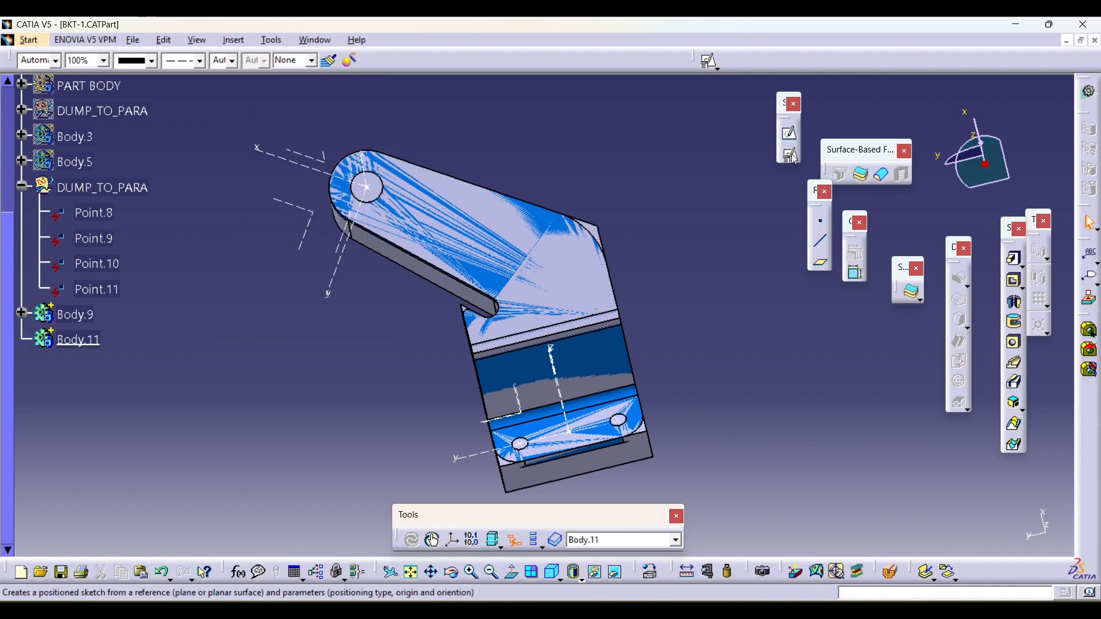
left_click(320, 216)
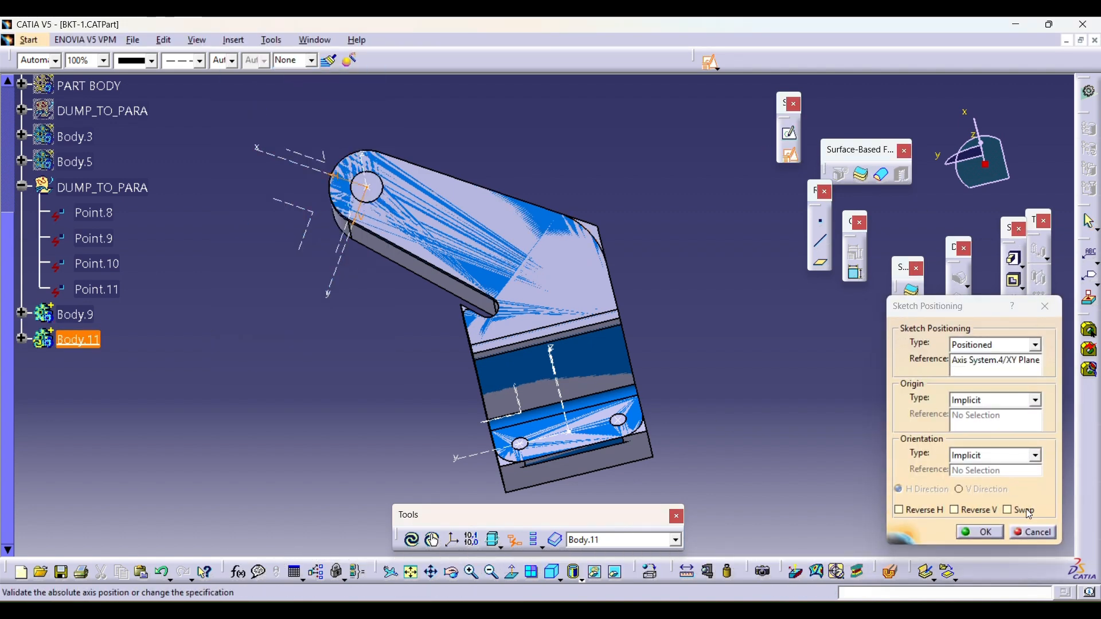
left_click(982, 532)
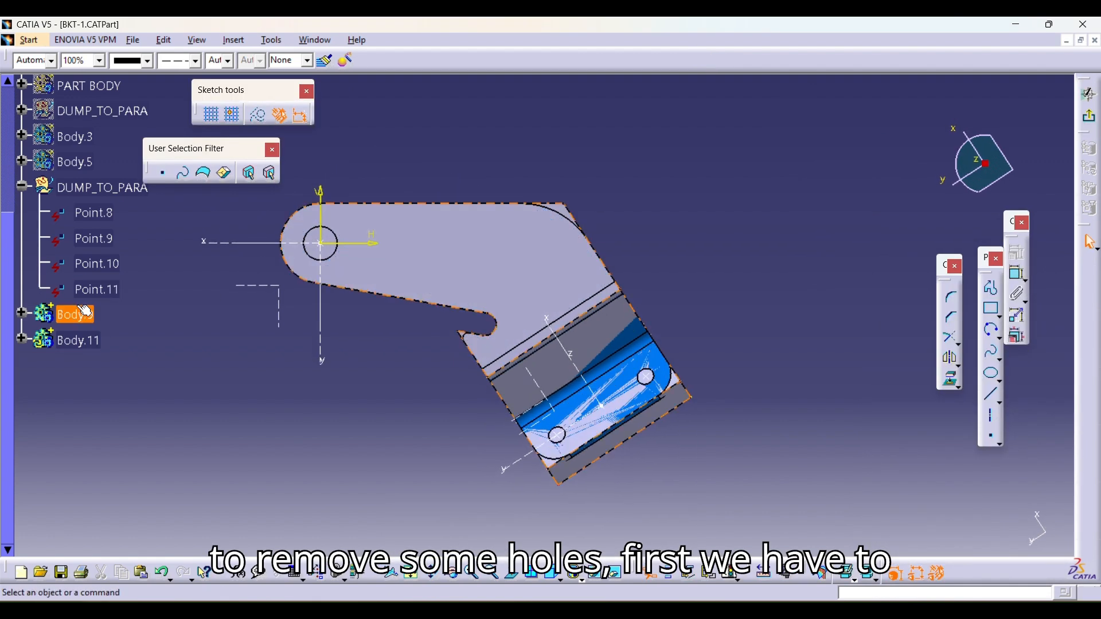
- Project the edge of the arm's large hole onto the sketch and close the projected arc into a full circle
left_click(954, 382)
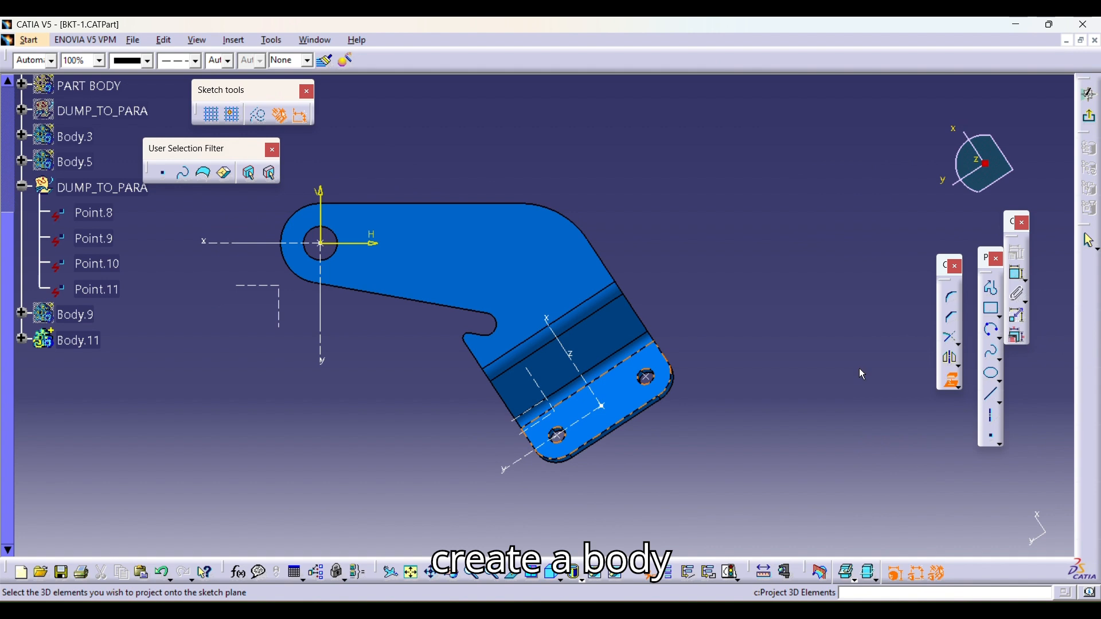
right_click(339, 250)
mouse_move(445, 467)
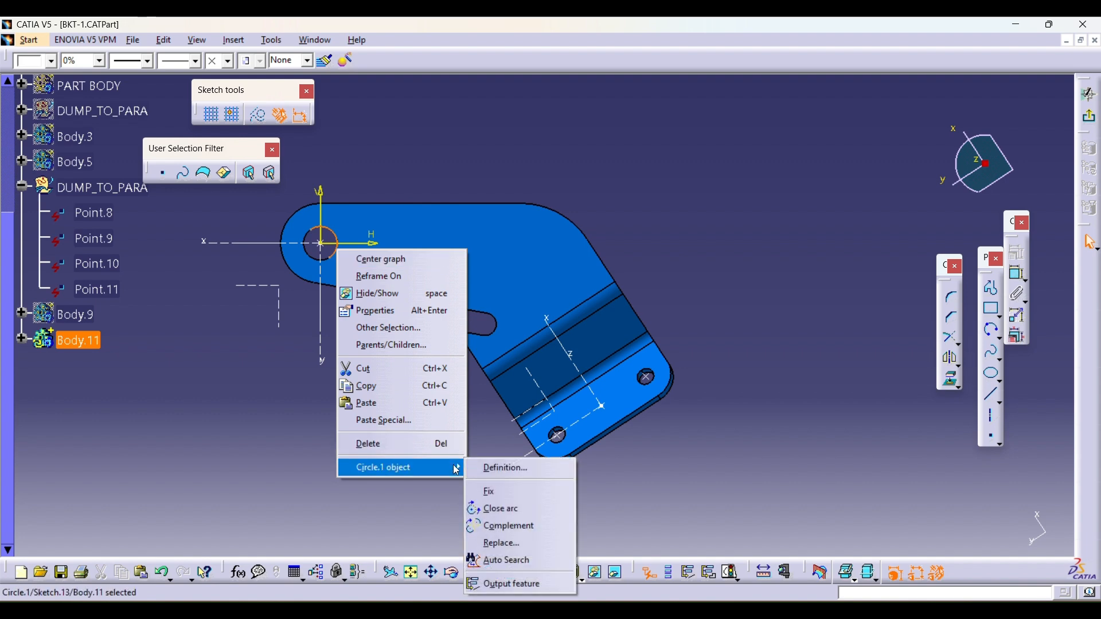
left_click(531, 512)
- Exit the sketch and pad the hole's circle 30 mm with mirrored extent
left_click(1088, 121)
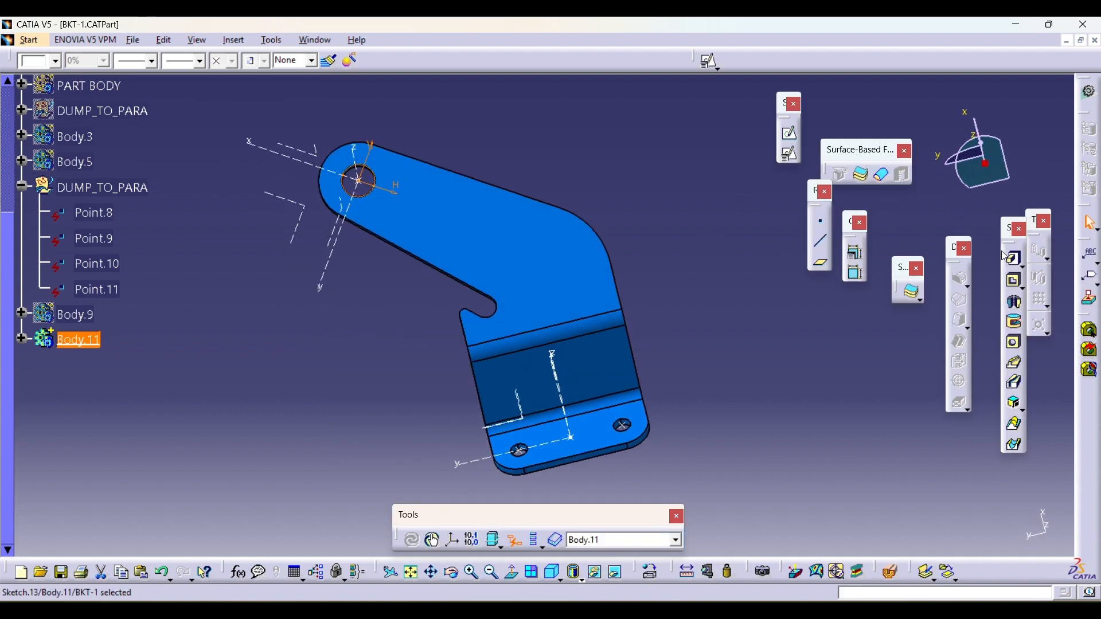
left_click(1014, 258)
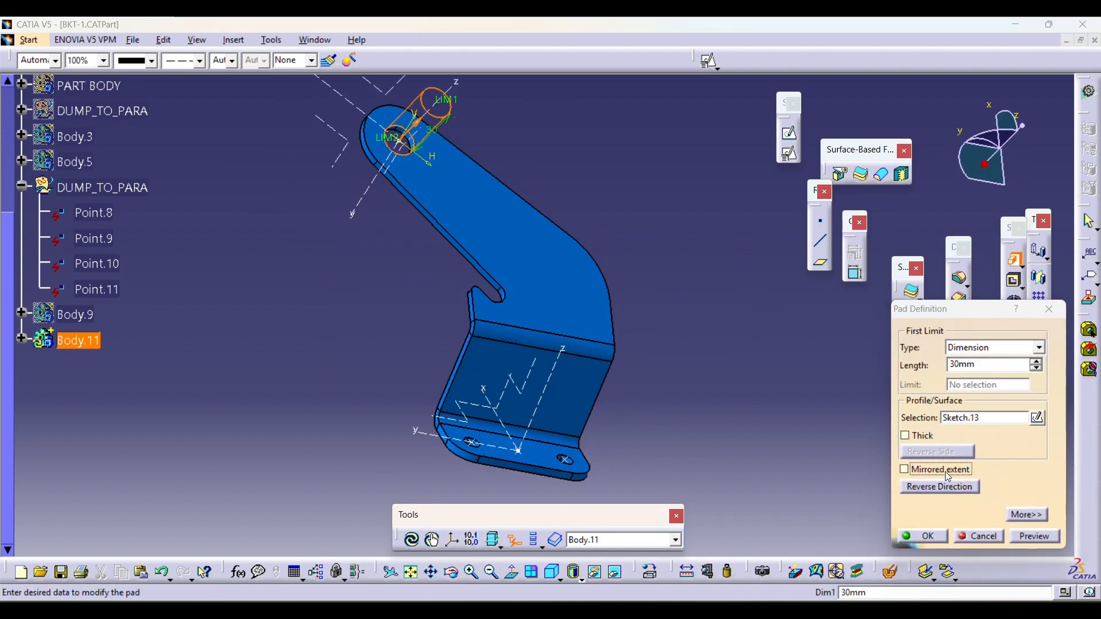
left_click(945, 472)
left_click(934, 538)
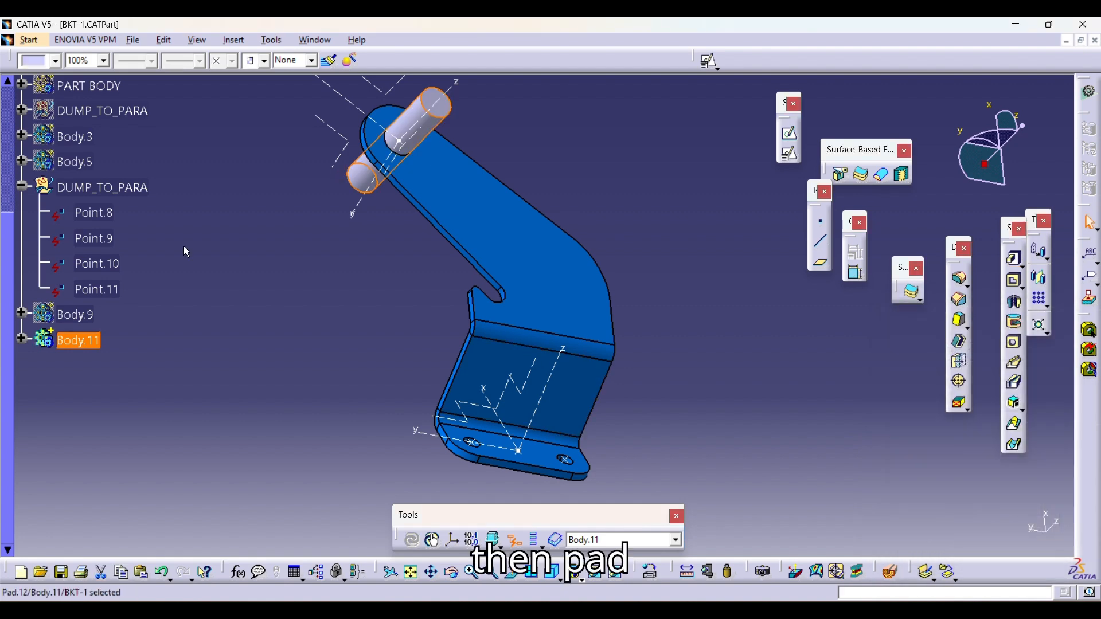
- Remove the large-hole cylinder Body.11 from Body.9 with a Boolean Remove
right_click(83, 348)
mouse_move(143, 327)
left_click(247, 387)
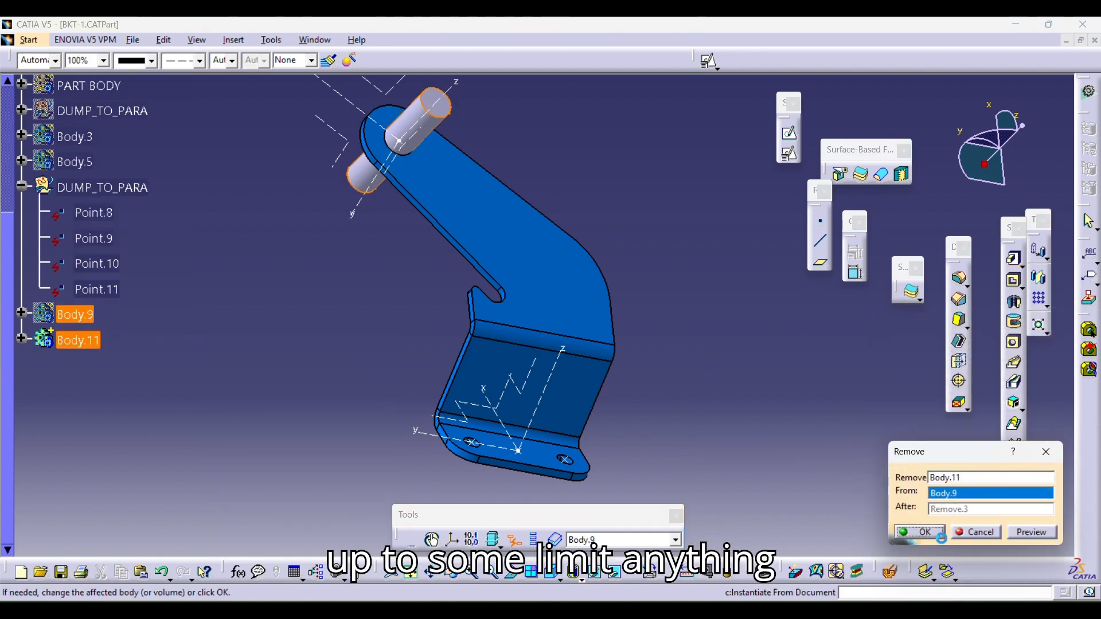
left_click(921, 532)
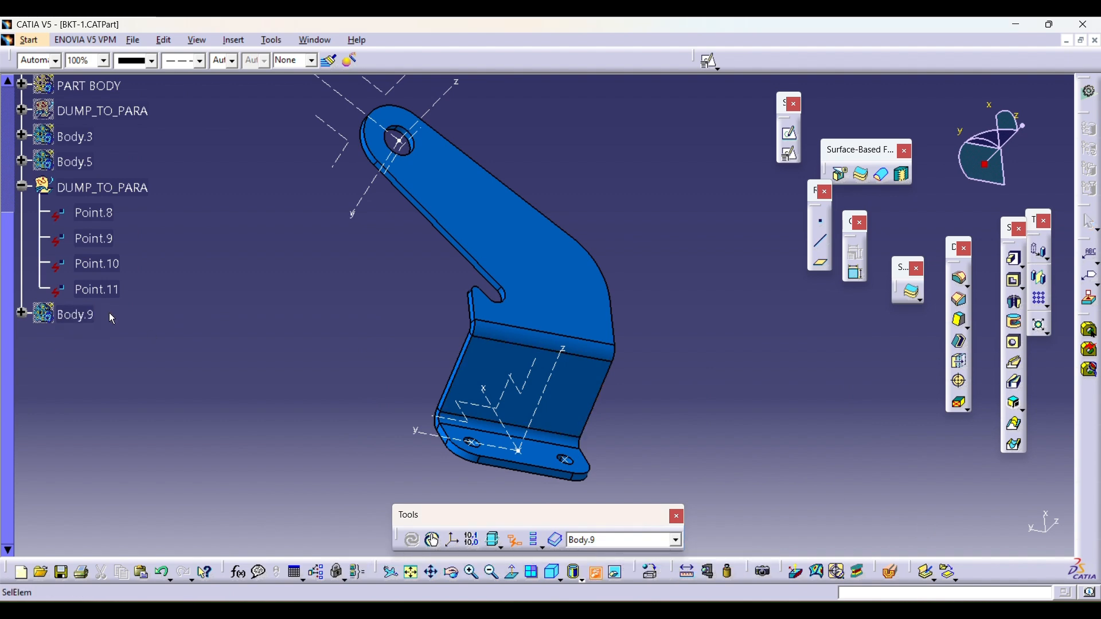
middle_click_drag(500, 300, 534, 367)
middle_click(604, 415)
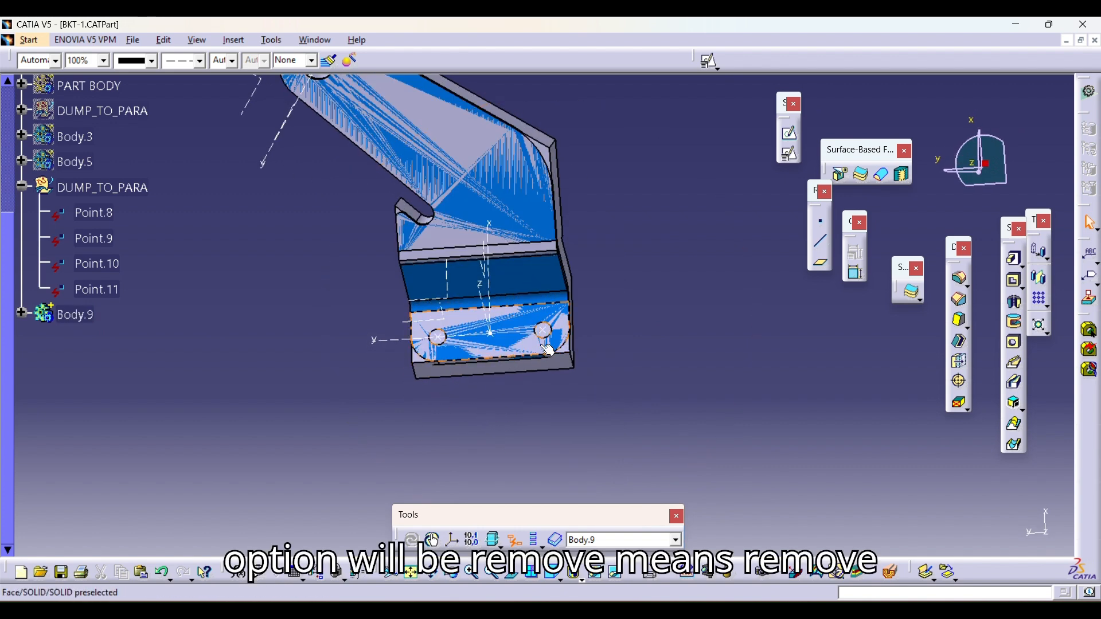
left_click(712, 62)
mouse_move(565, 309)
middle_mouse_down()
mouse_move(577, 302)
mouse_move(659, 335)
middle_mouse_up()
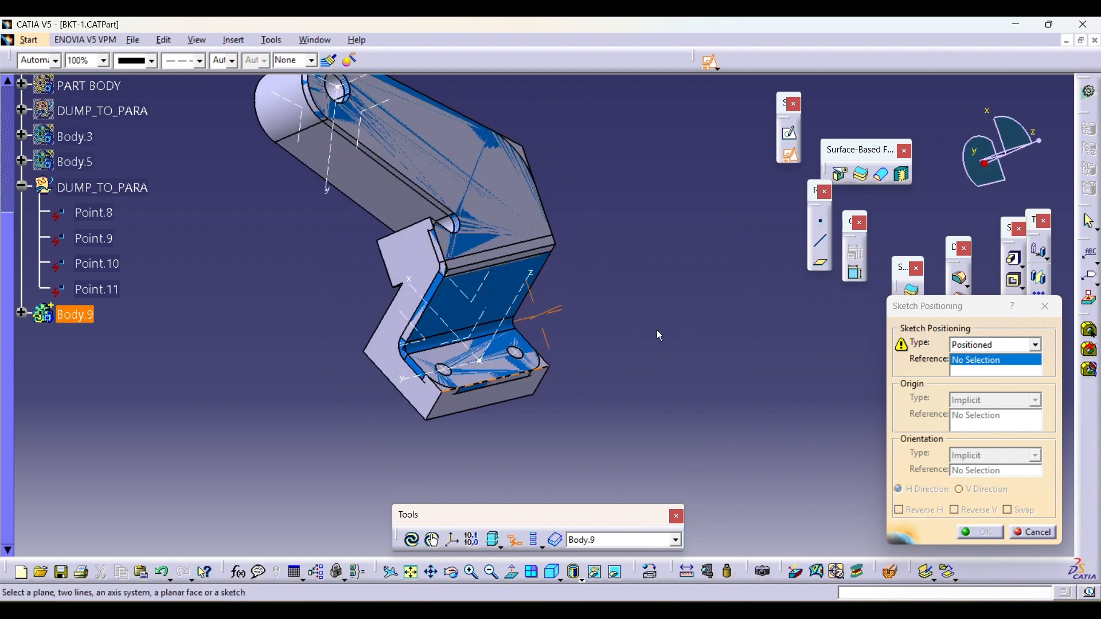
left_click(432, 347)
middle_click_drag(433, 347, 579, 407)
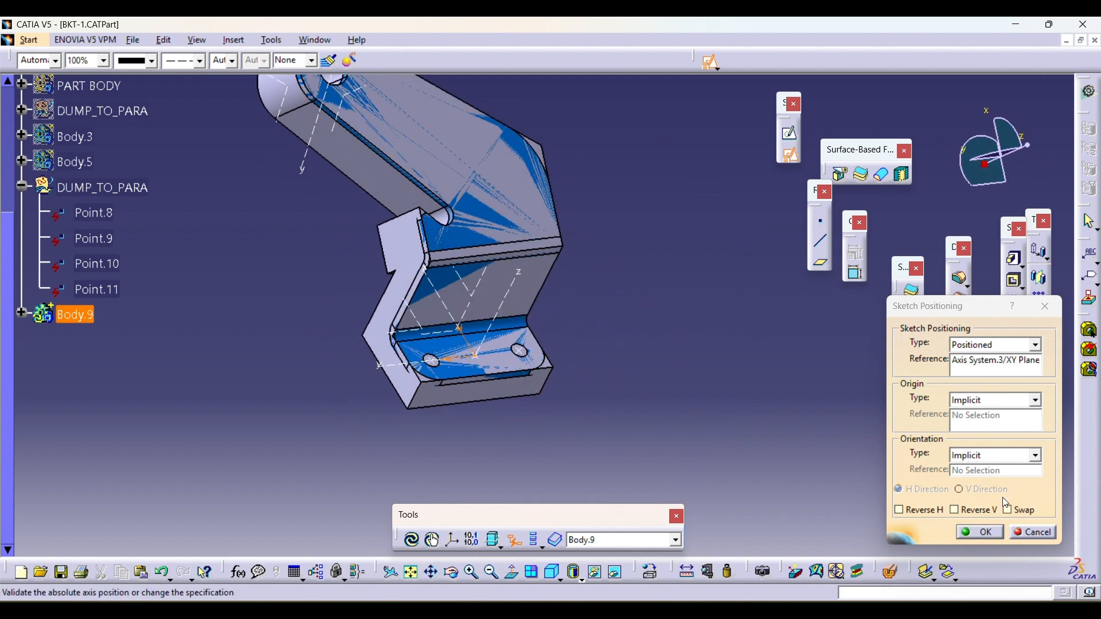
left_click(976, 511)
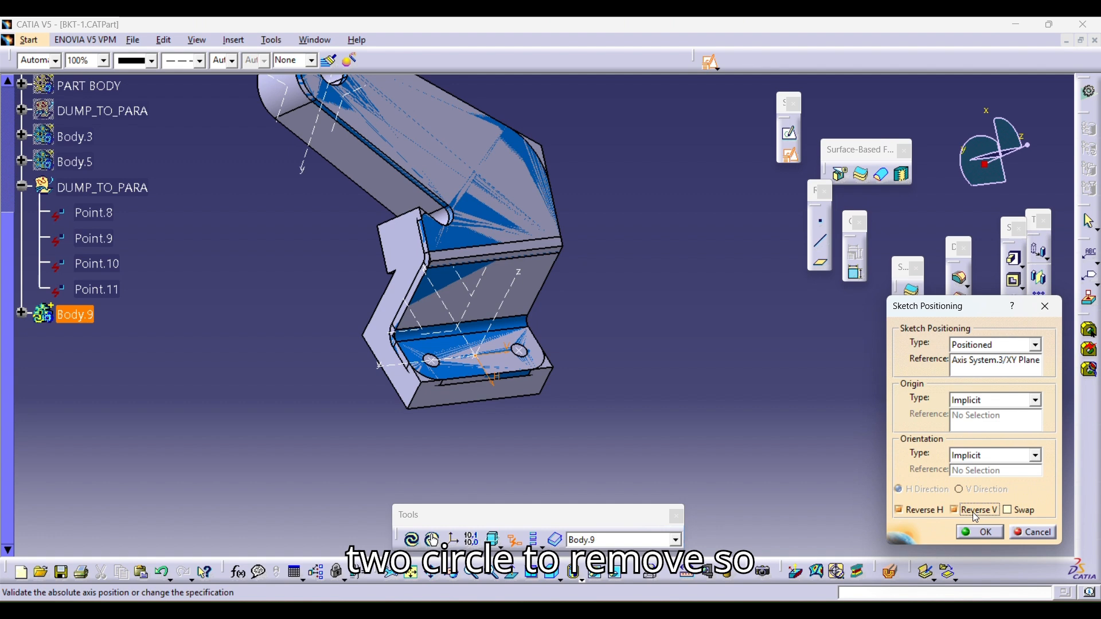
left_click(930, 511)
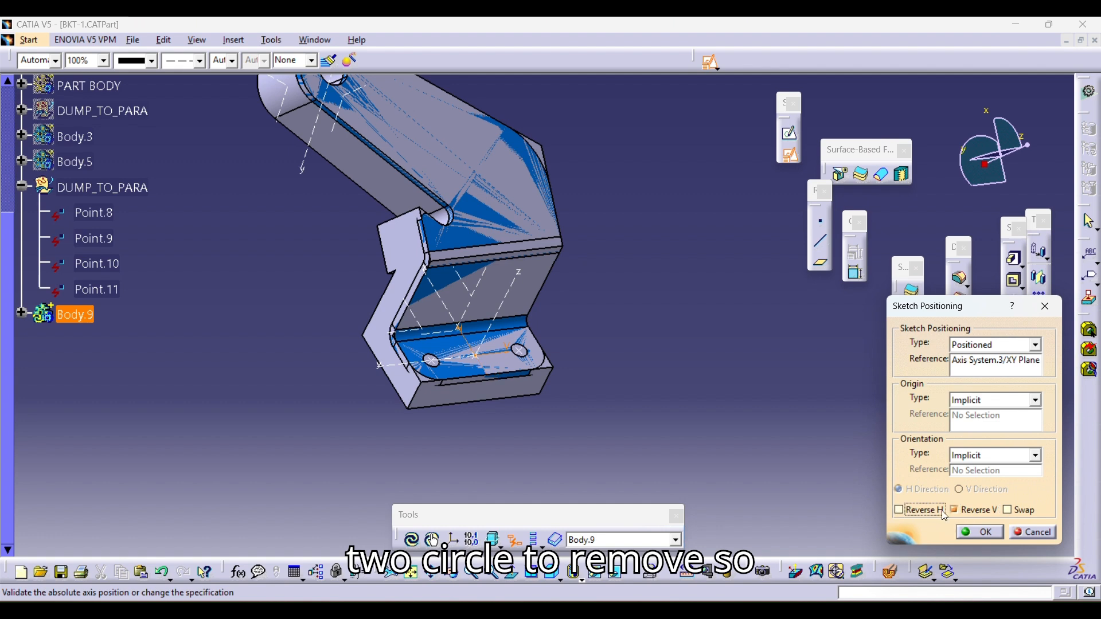
left_click(980, 533)
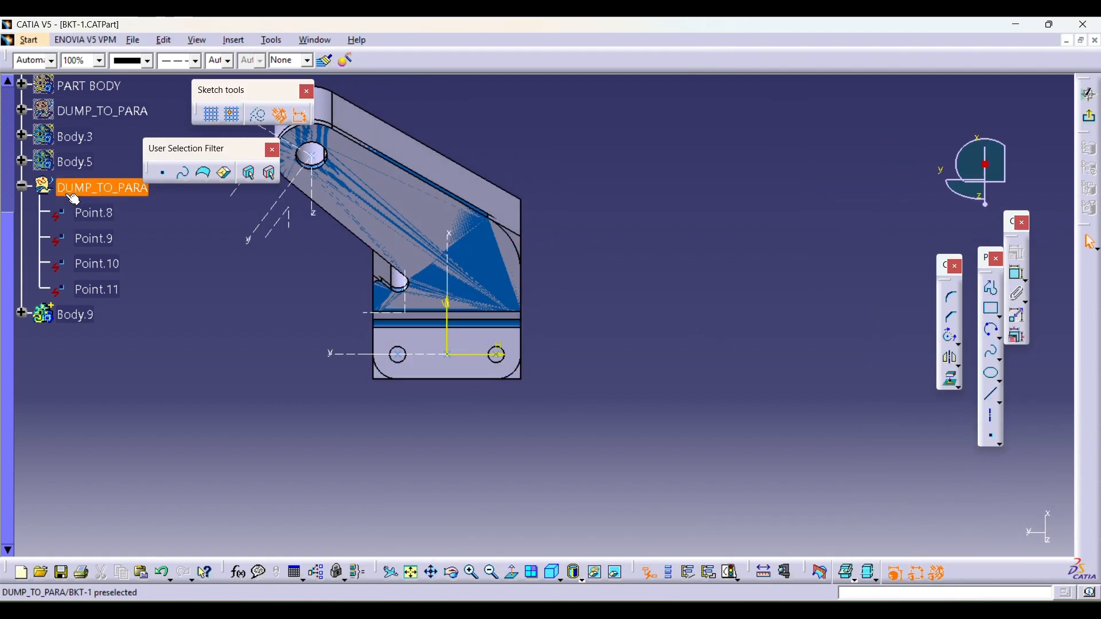
left_click(72, 317)
key("space")
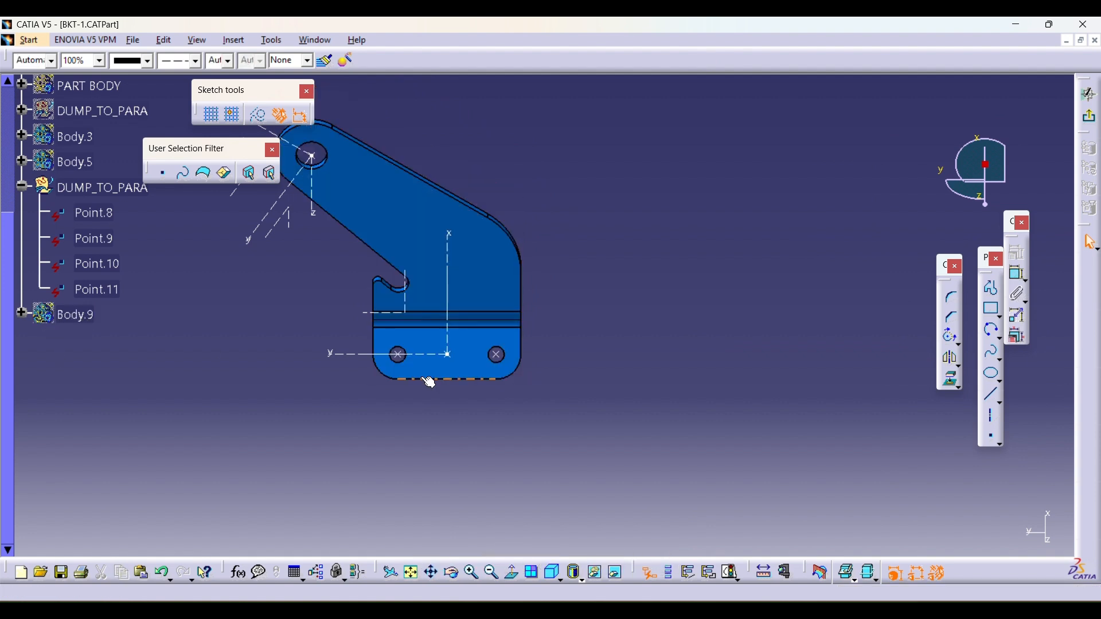
left_click(60, 314)
key("space")
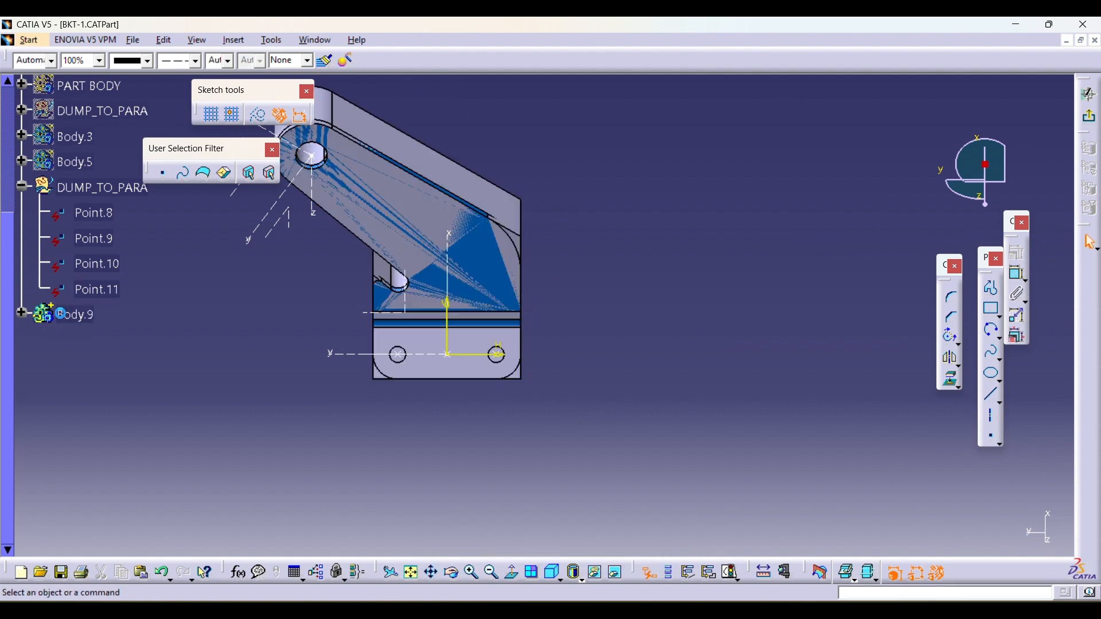
left_click(1092, 120)
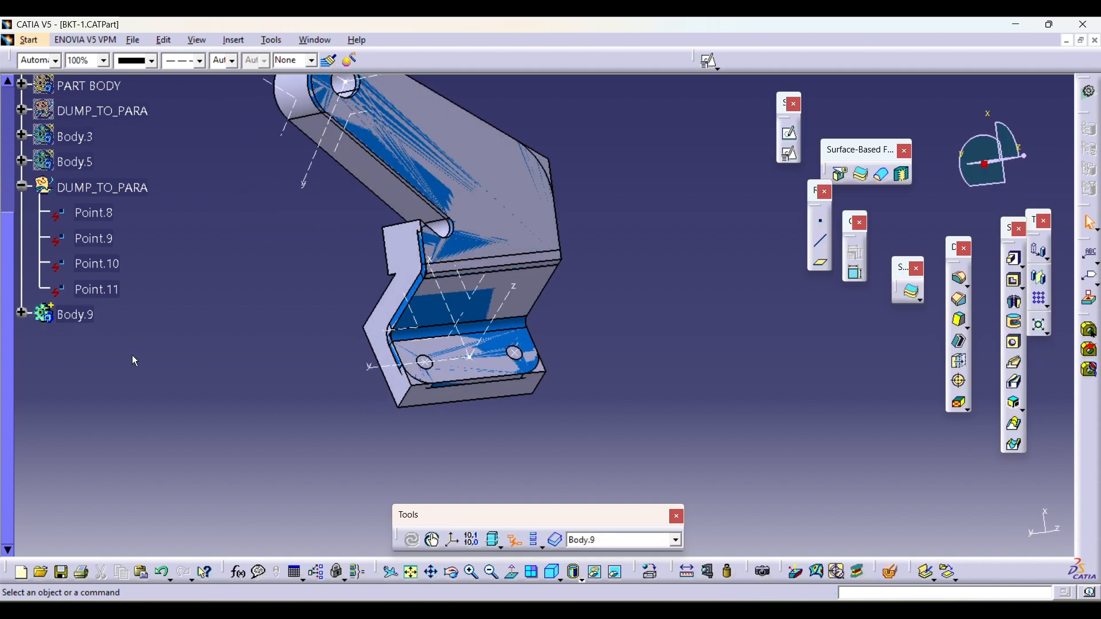
- Insert a new body for the base flange holes and hide Body.9
left_click(234, 41)
left_click(247, 75)
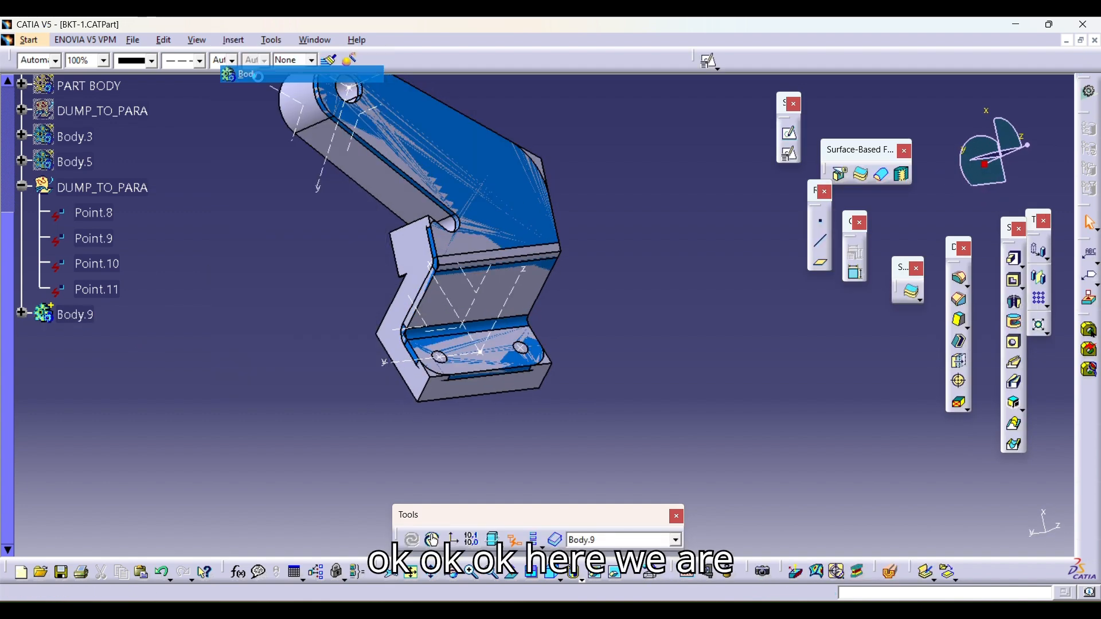
left_click(78, 320)
key("space")
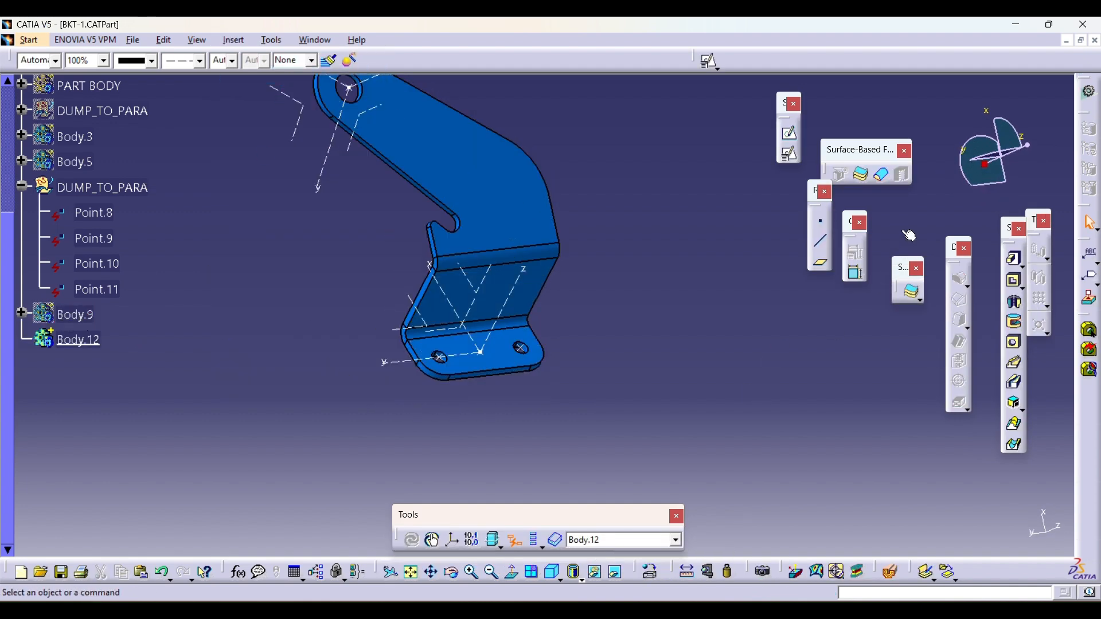
- Start a positioned sketch in the new body on Axis System.3's XY plane with the V direction reversed
left_click(790, 153)
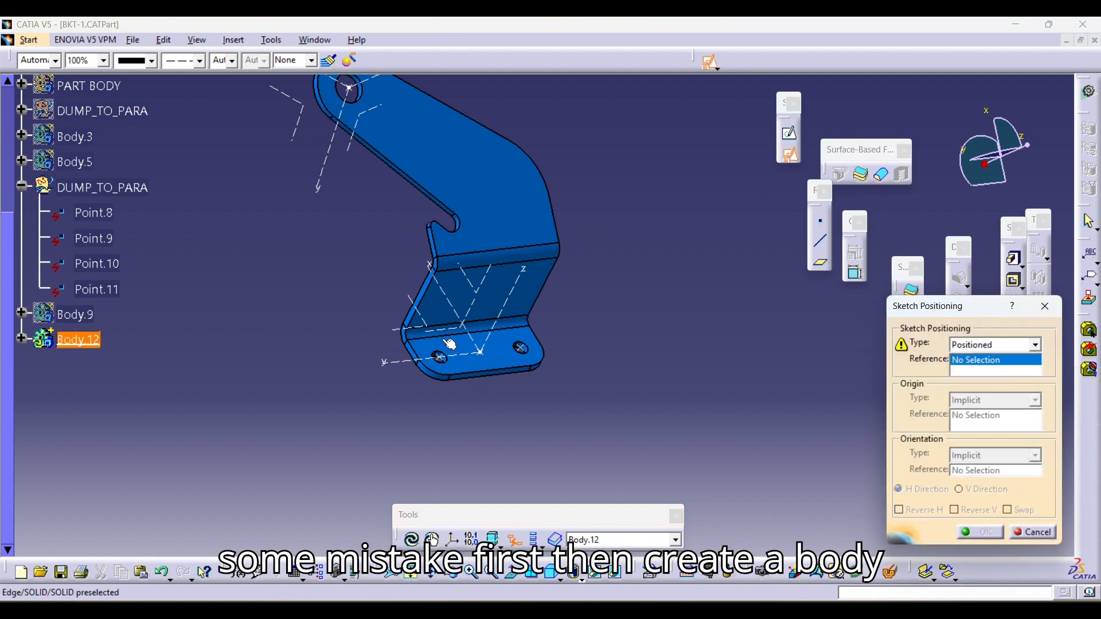
left_click(423, 318)
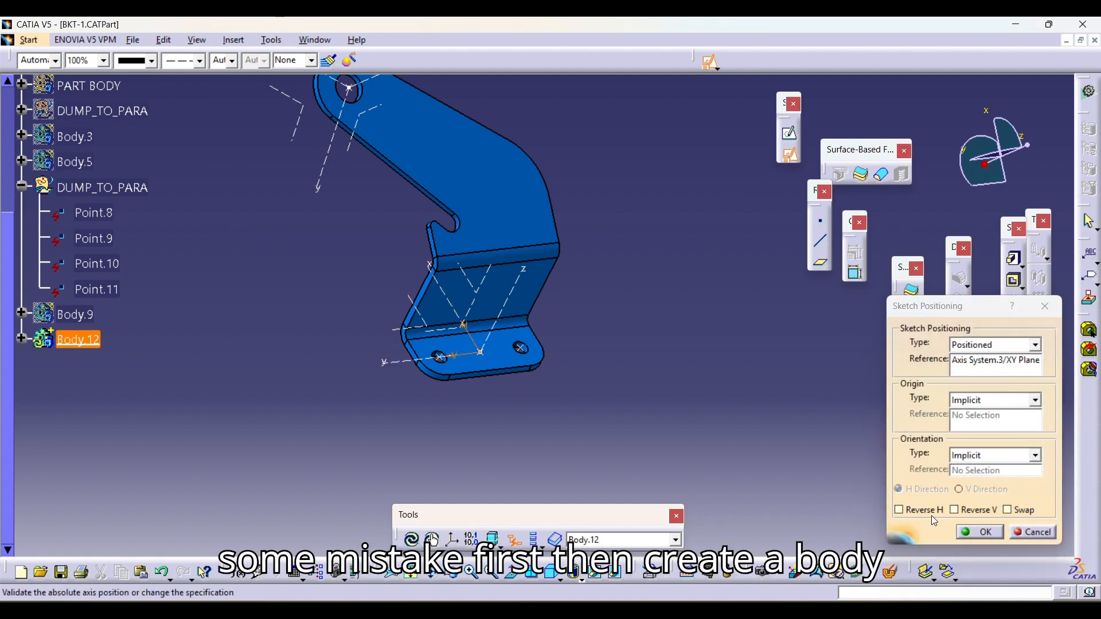
left_click(910, 511)
left_click(937, 516)
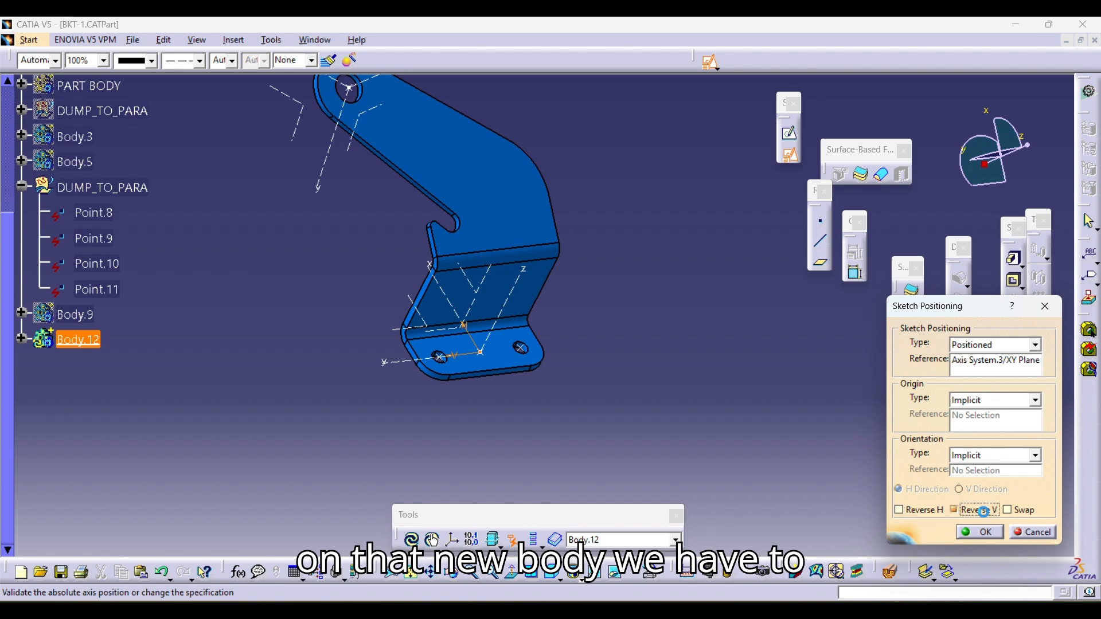
left_click(980, 532)
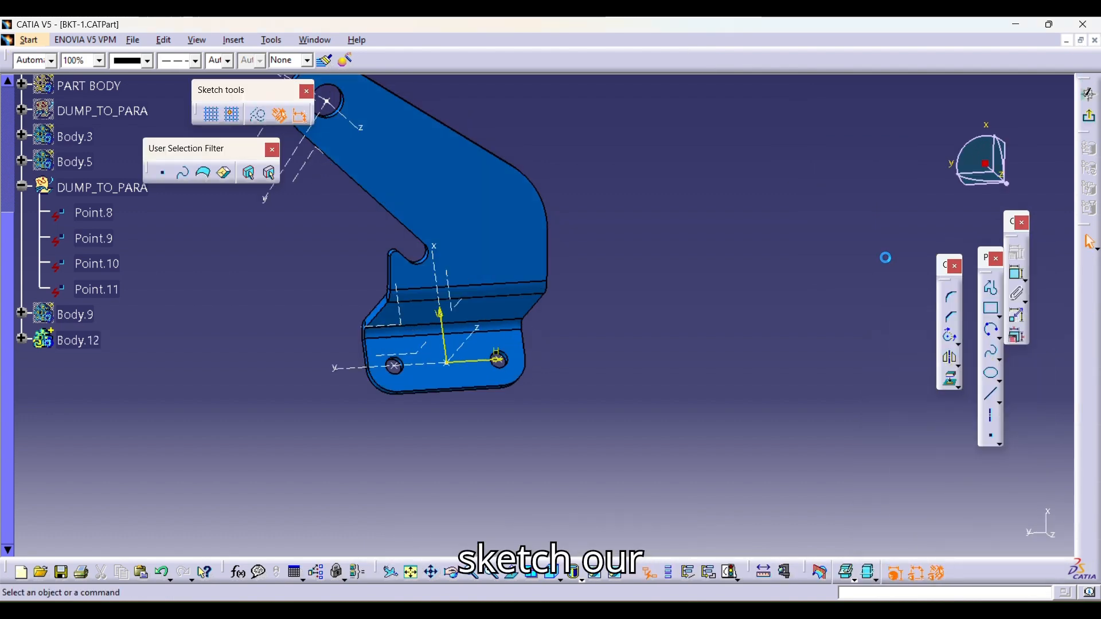
- Project the edge of the base flange hole on the positive H side and close the projected arc into a full circle
left_click(952, 381)
mouse_move(602, 438)
middle_mouse_down("ctrl")
mouse_move(594, 360)
mouse_move(750, 260)
middle_mouse_up("ctrl")
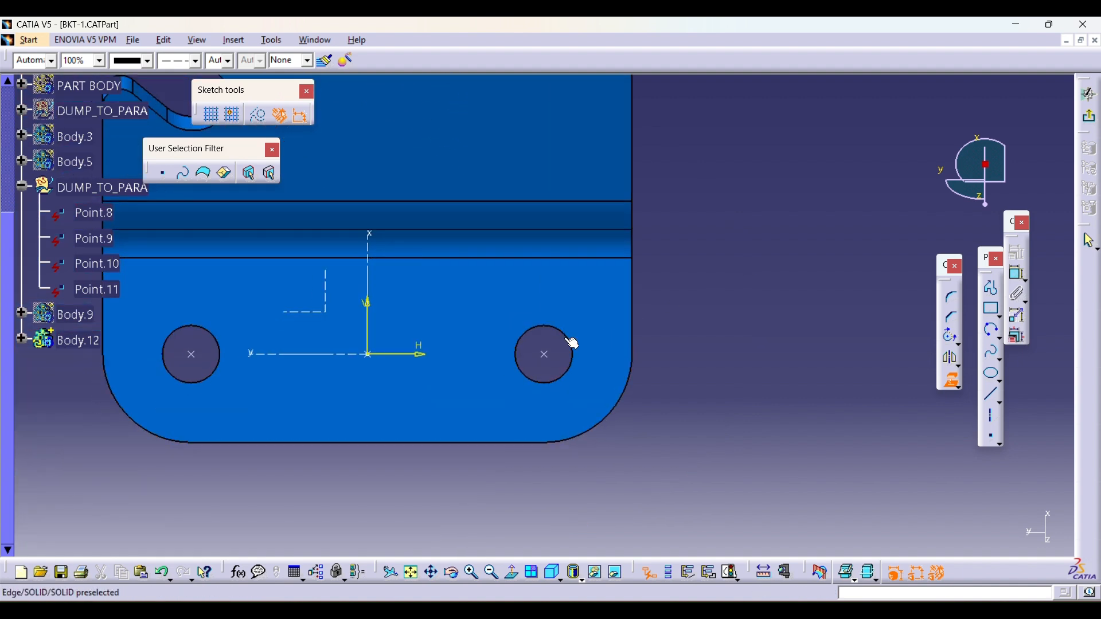
left_click(553, 327)
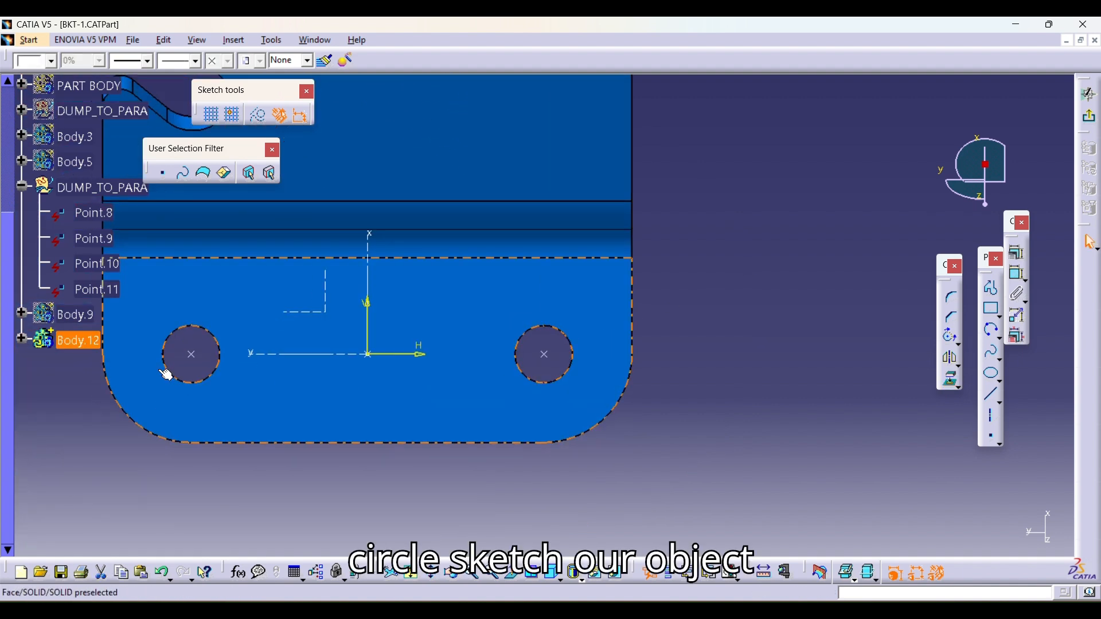
left_click(200, 387)
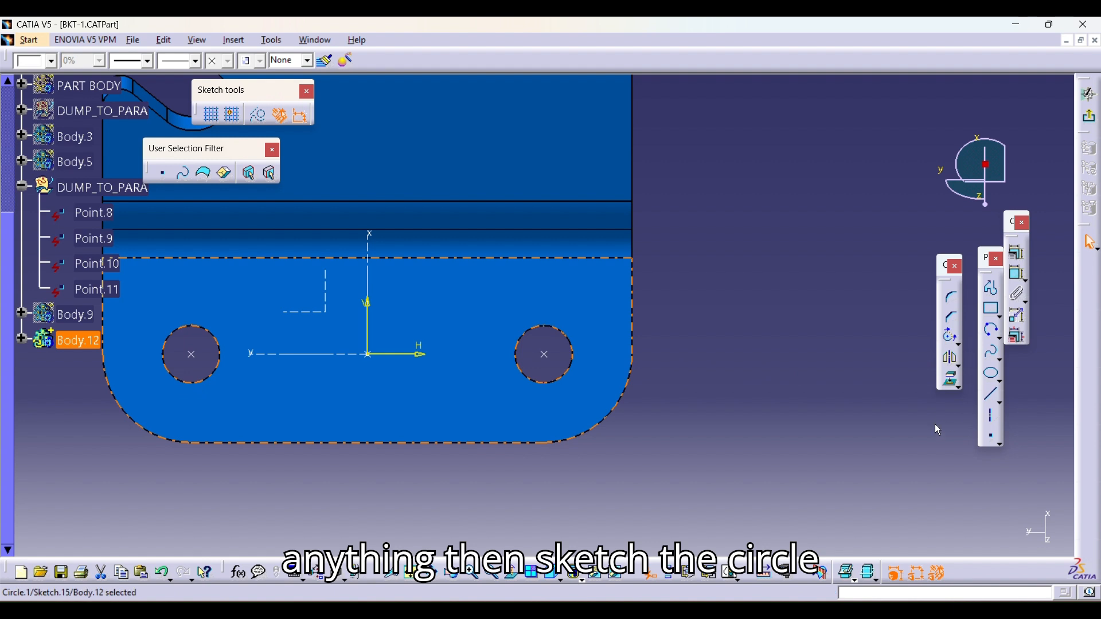
left_click(951, 380)
left_click(625, 345)
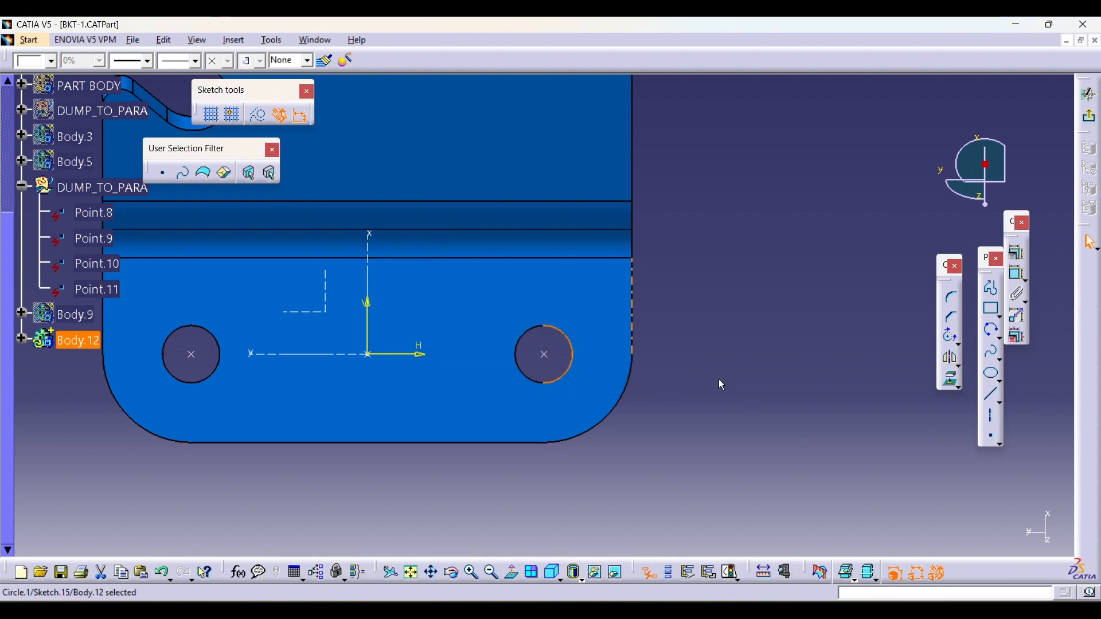
right_click(565, 339)
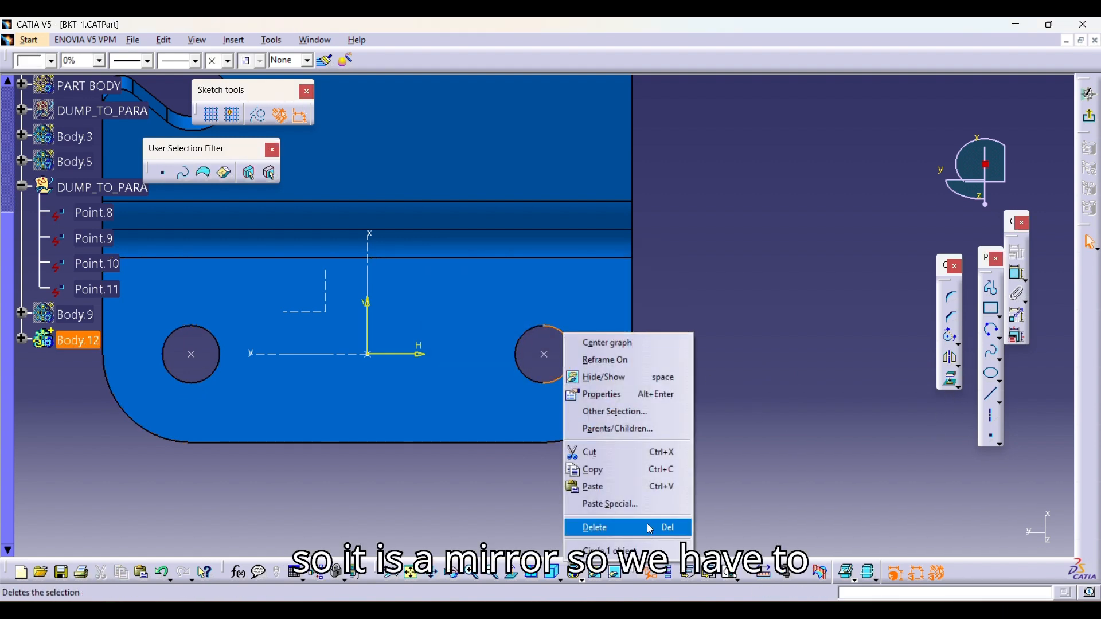
mouse_move(656, 545)
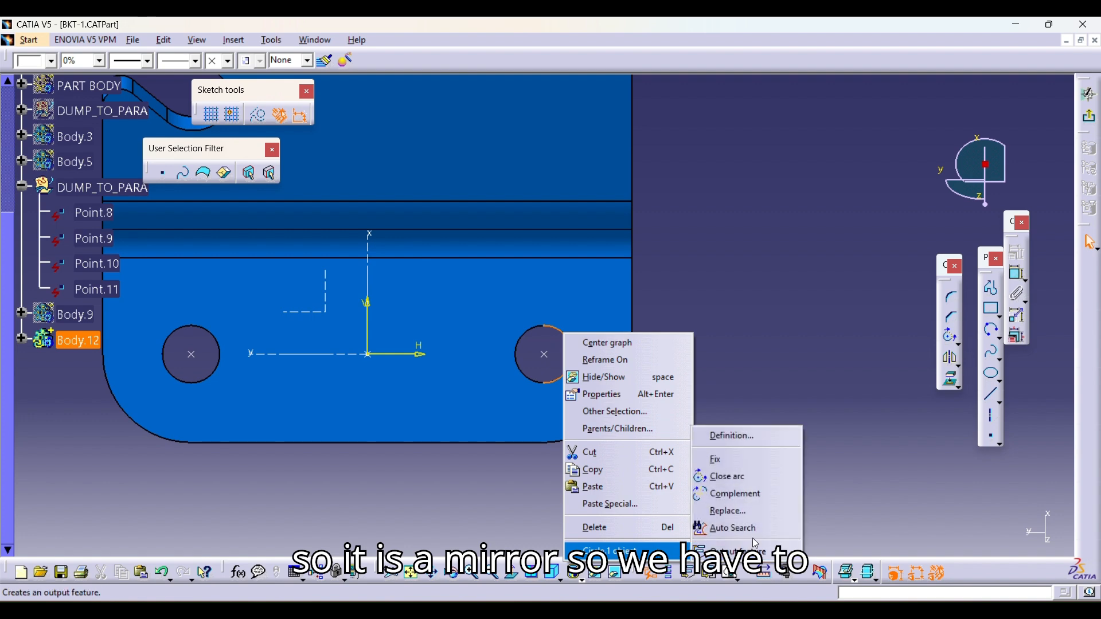
left_click(740, 477)
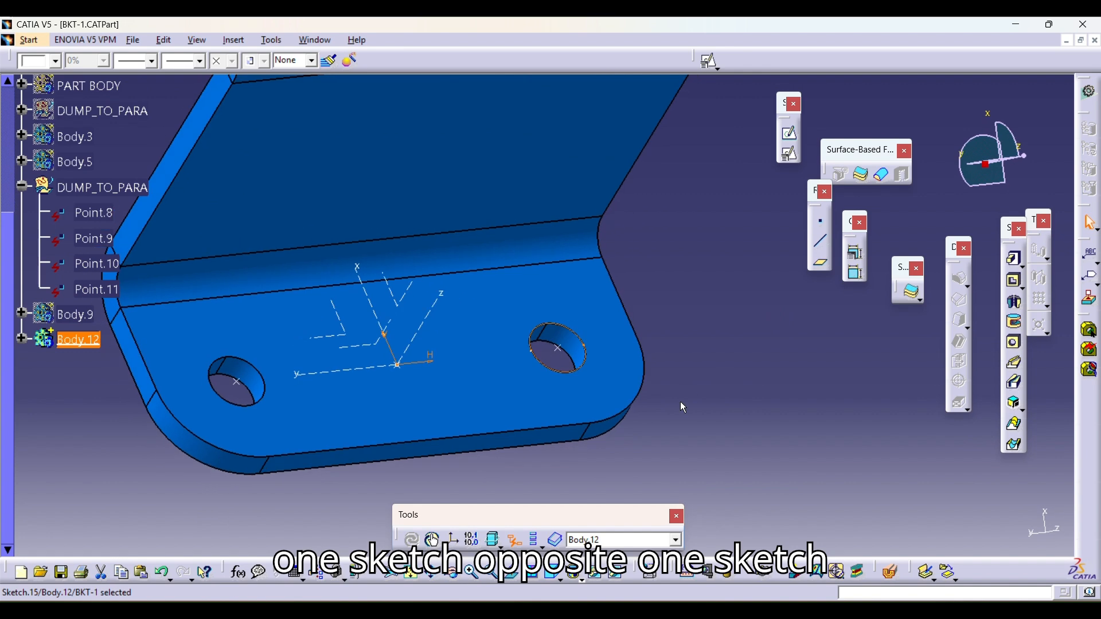
- Pad the flange hole's circle 30 mm with mirrored extent
left_click(1016, 259)
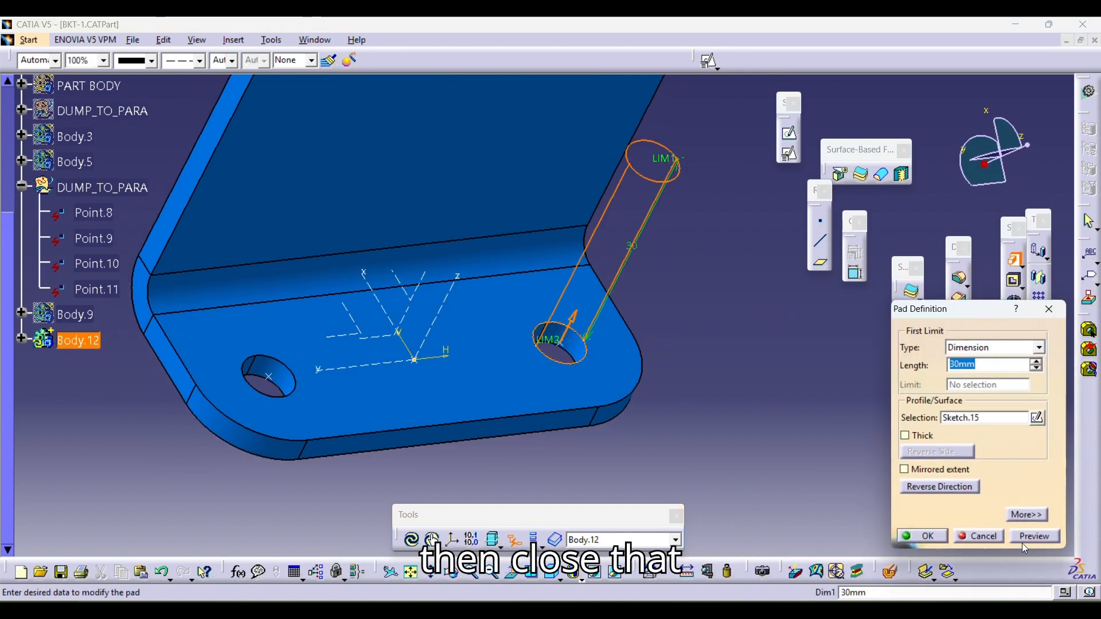
left_click(939, 470)
left_click(924, 537)
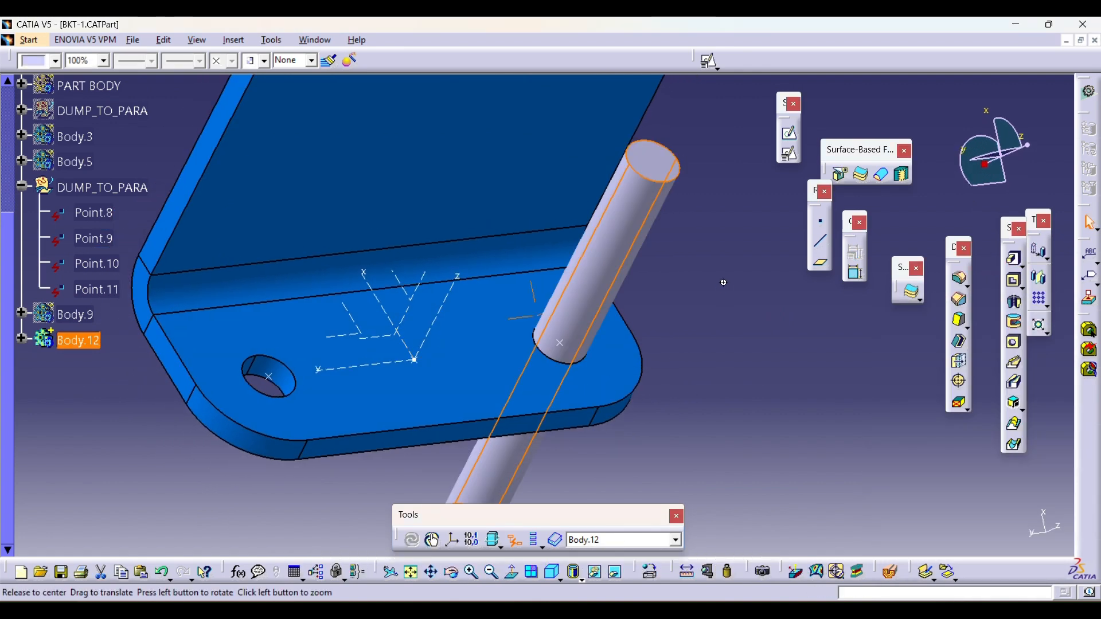
- Mirror the hole cylinder about Axis System.3's ZX plane to the flange's other hole
middle_click_drag(860, 459, 737, 388)
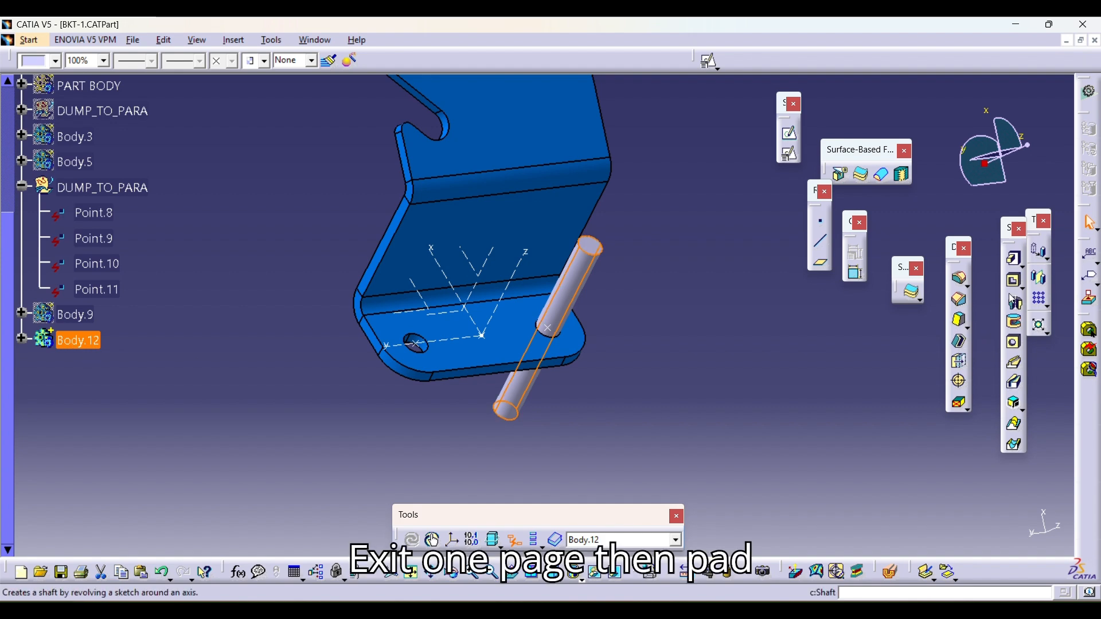
left_click(1040, 283)
left_click(592, 355)
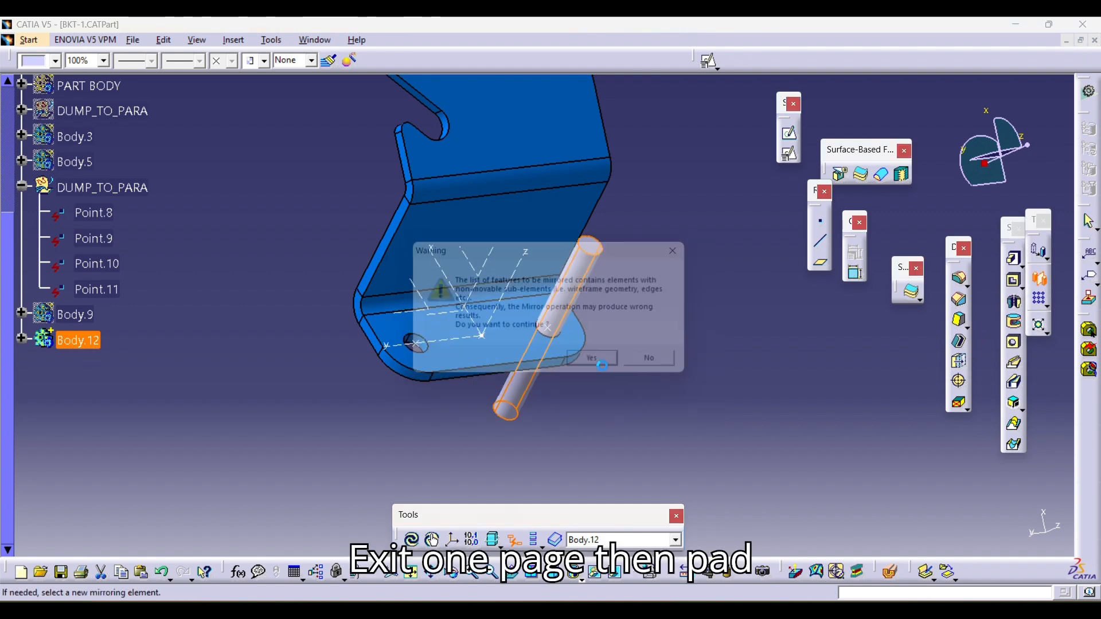
left_click(494, 266)
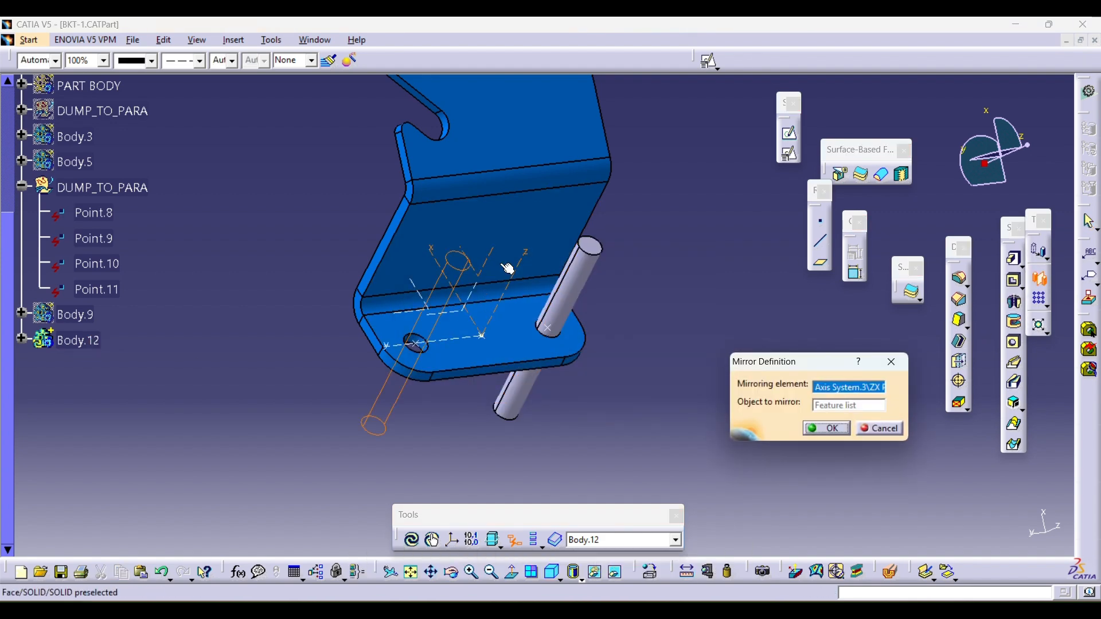
left_click(805, 424)
- Remove the two flange-hole cylinders in Body.12 from Body.9 with a Boolean Remove
right_click(77, 341)
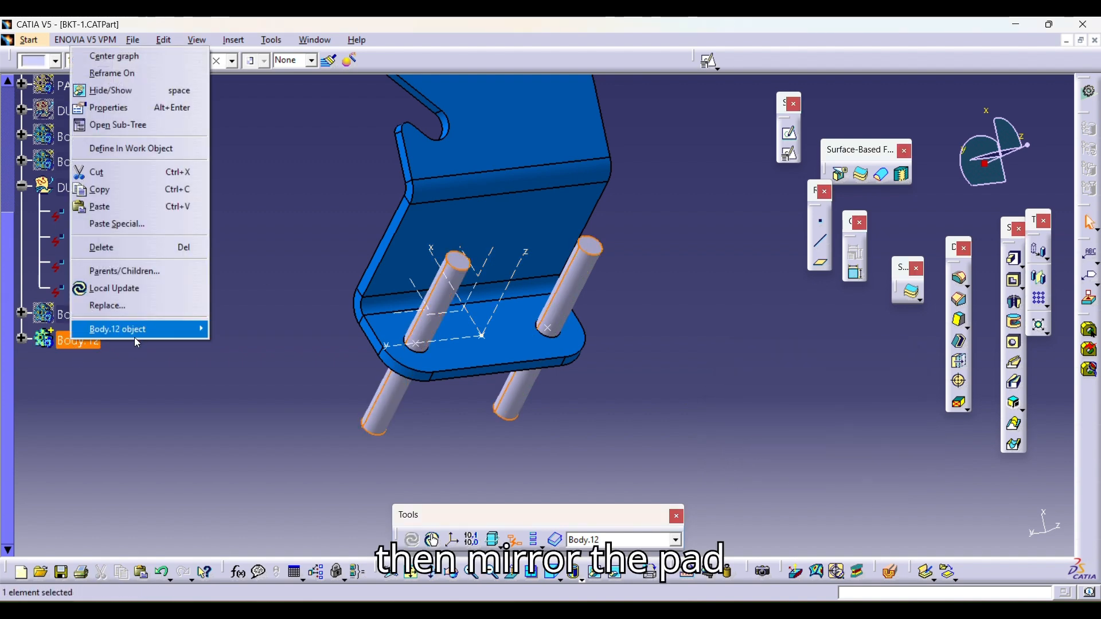
mouse_move(137, 343)
left_click(293, 385)
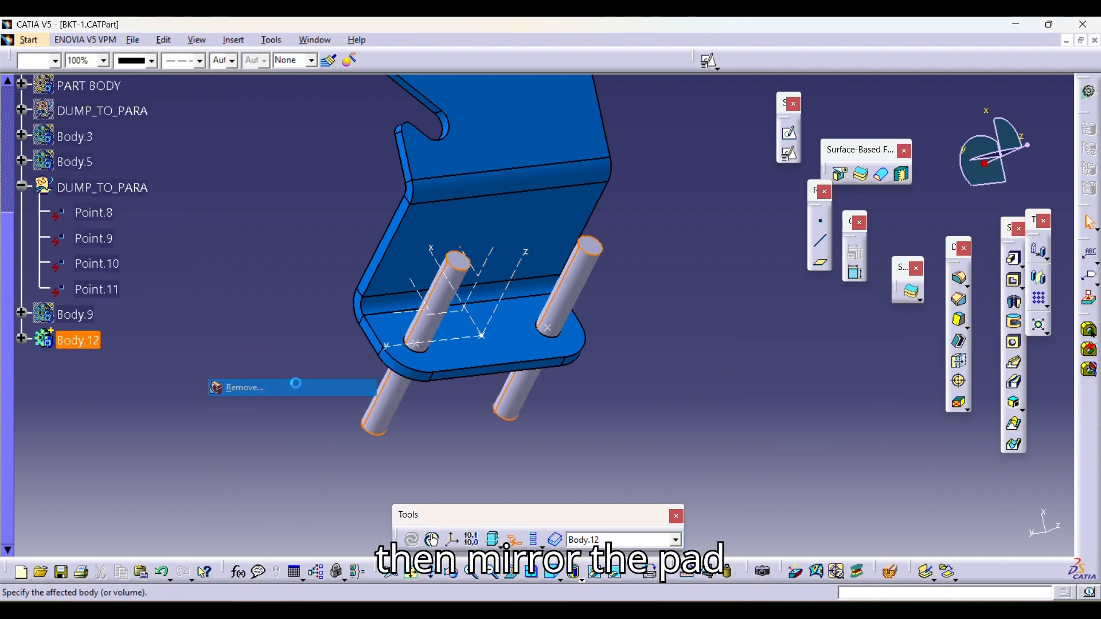
left_click(80, 323)
left_click(933, 537)
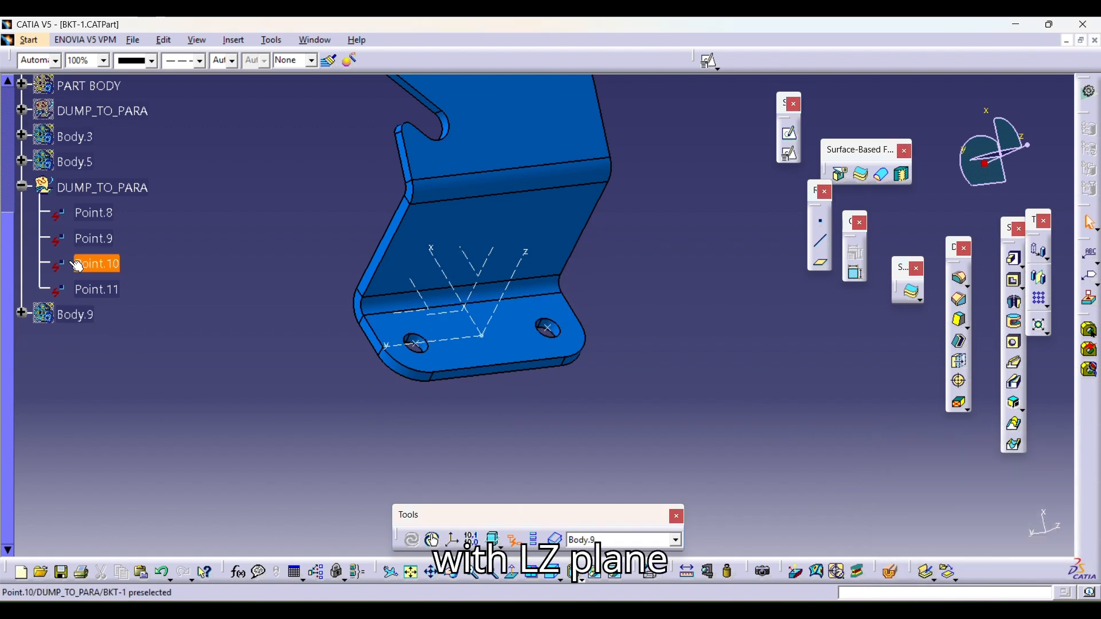
- Show Body.9 and check the base flange's rounded corner against the original solid with Measure Item in Thickness mode
middle_click_drag(621, 334, 641, 351)
left_click(709, 572)
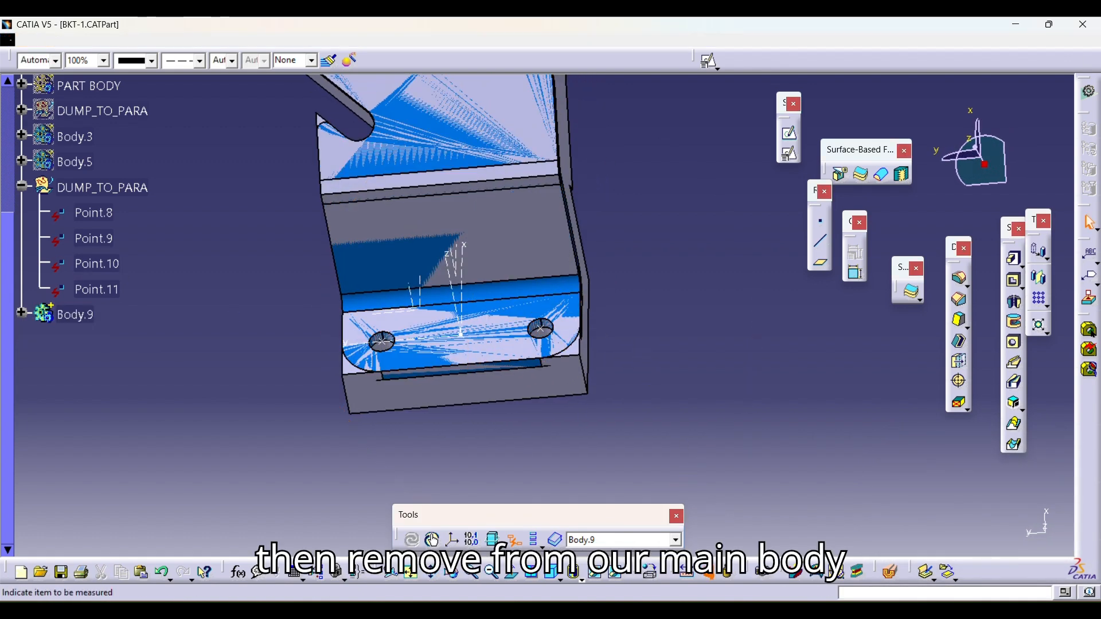
middle_click_drag(566, 464, 547, 331)
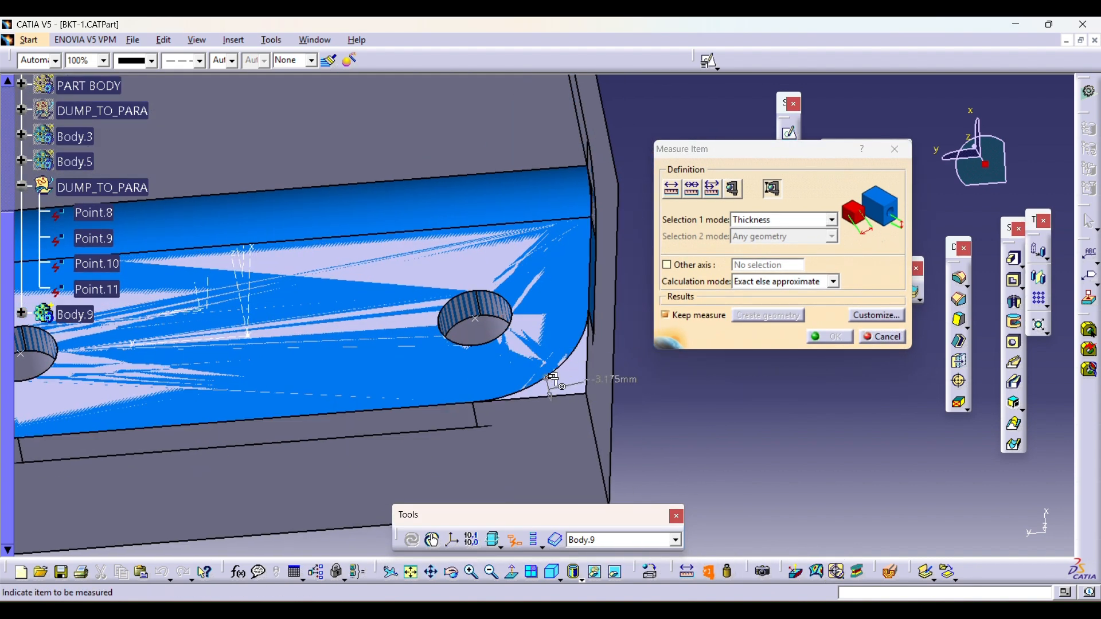
left_click(893, 150)
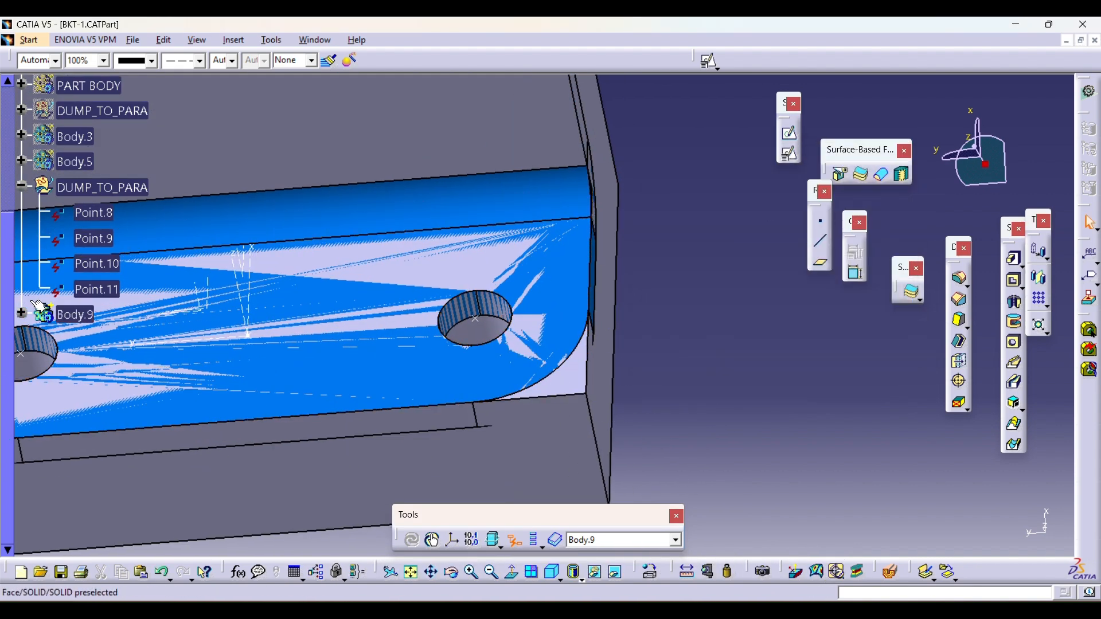
- Measure the radius of the base flange's rounded corner on the original solid with Measure Item in Any geometry mode
left_click(594, 394)
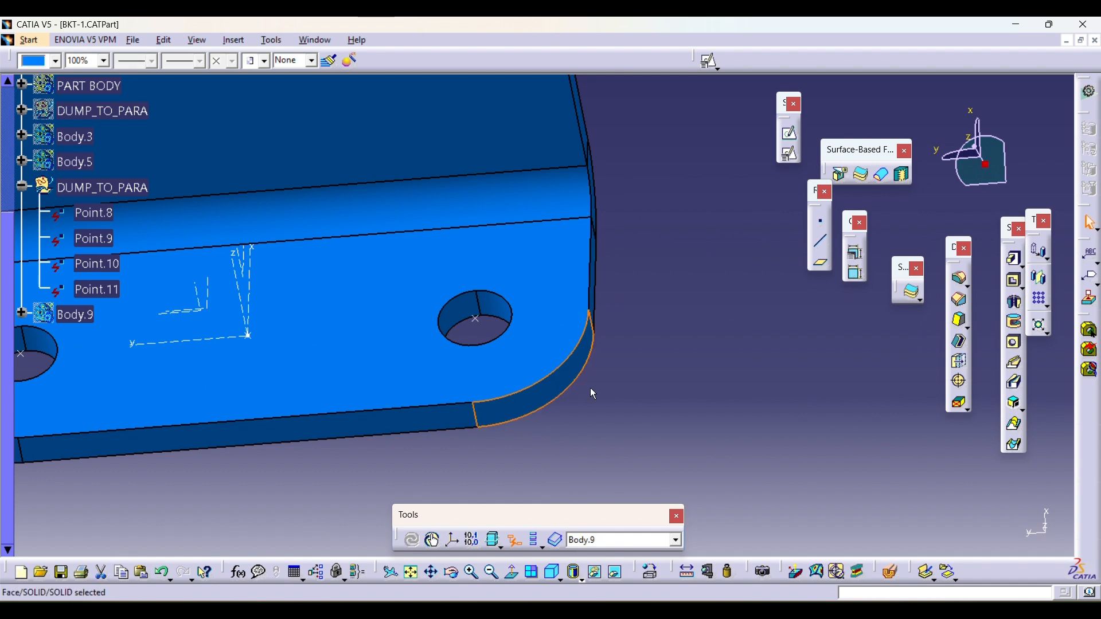
left_click(711, 572)
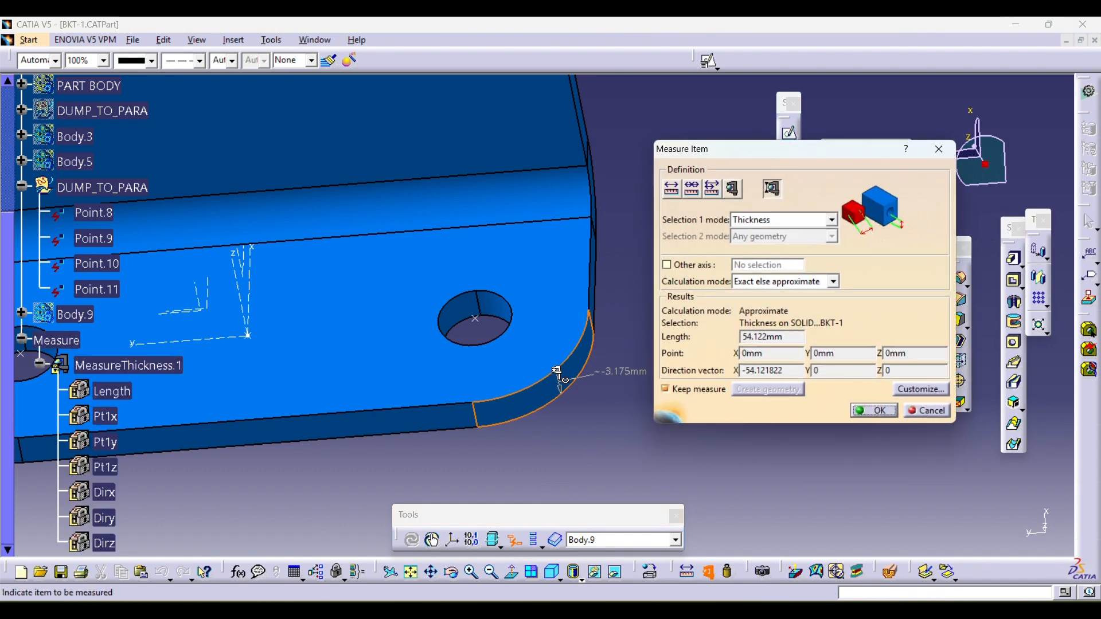
left_click(735, 192)
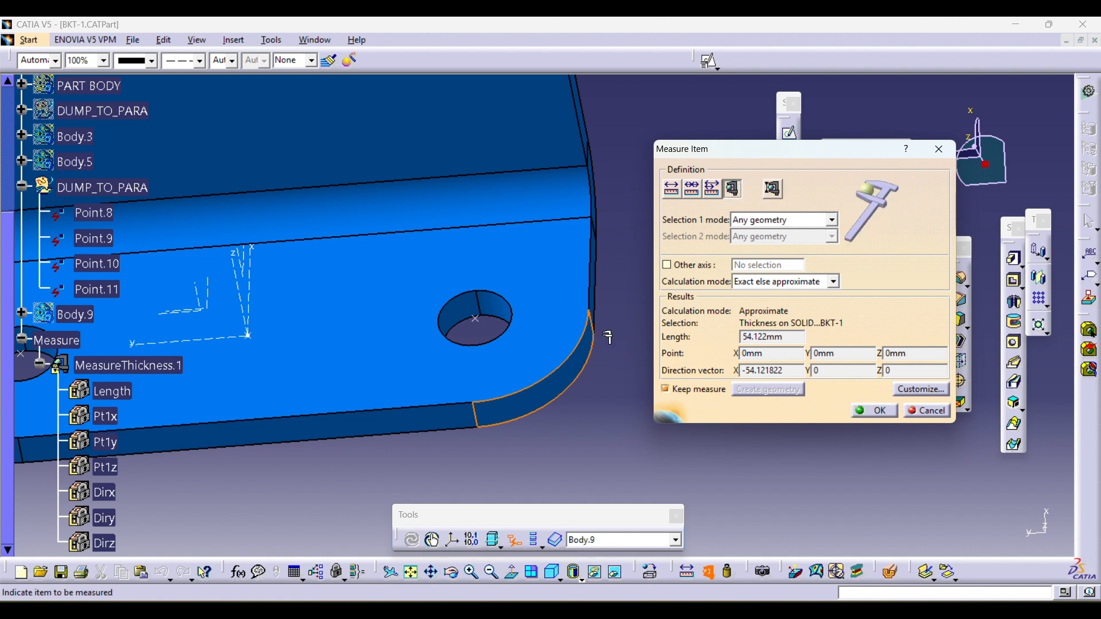
left_click(569, 370)
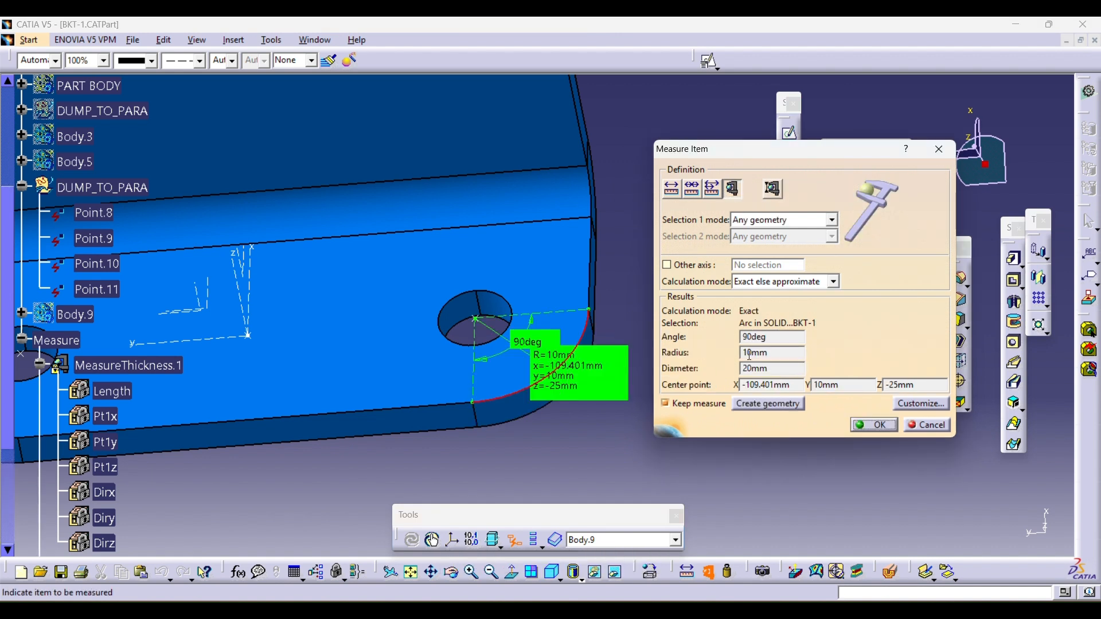
left_click(644, 342)
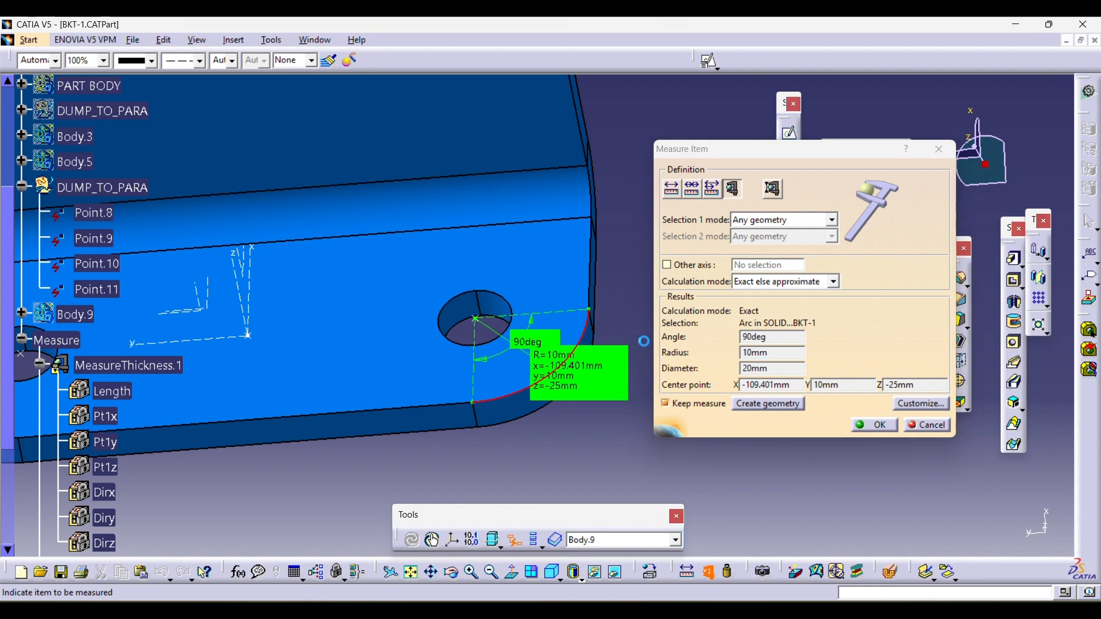
- Measure the arcs of the rounded notch lip and the arm's outer corner on the original solid, keeping the measurements
middle_click_drag(635, 332, 593, 237)
middle_click_drag(435, 338, 479, 332)
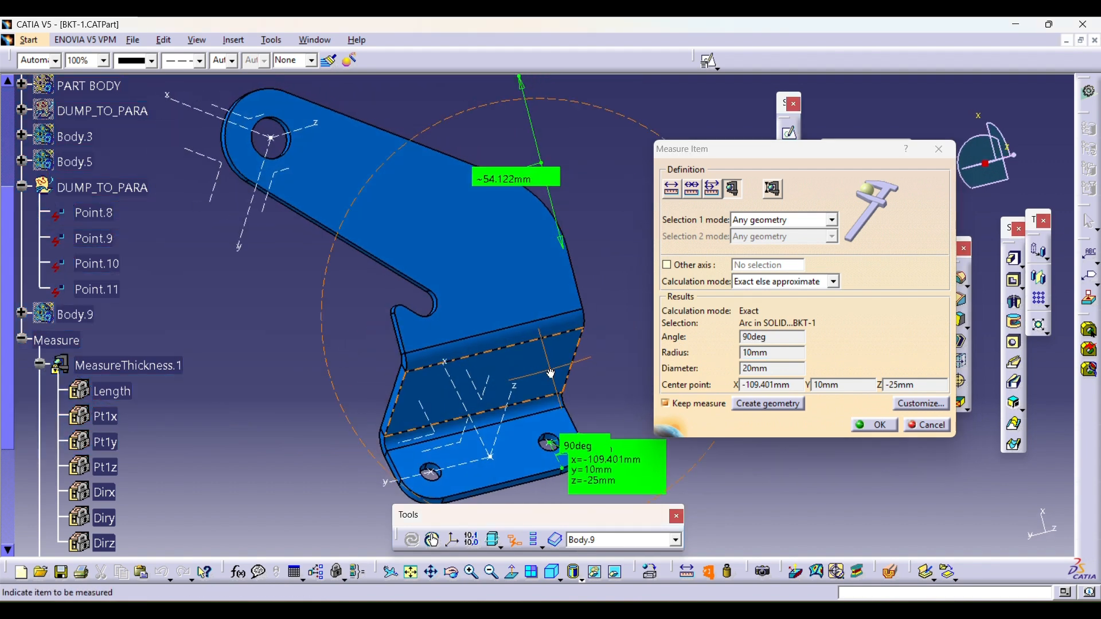
middle_click_drag(422, 396, 418, 329)
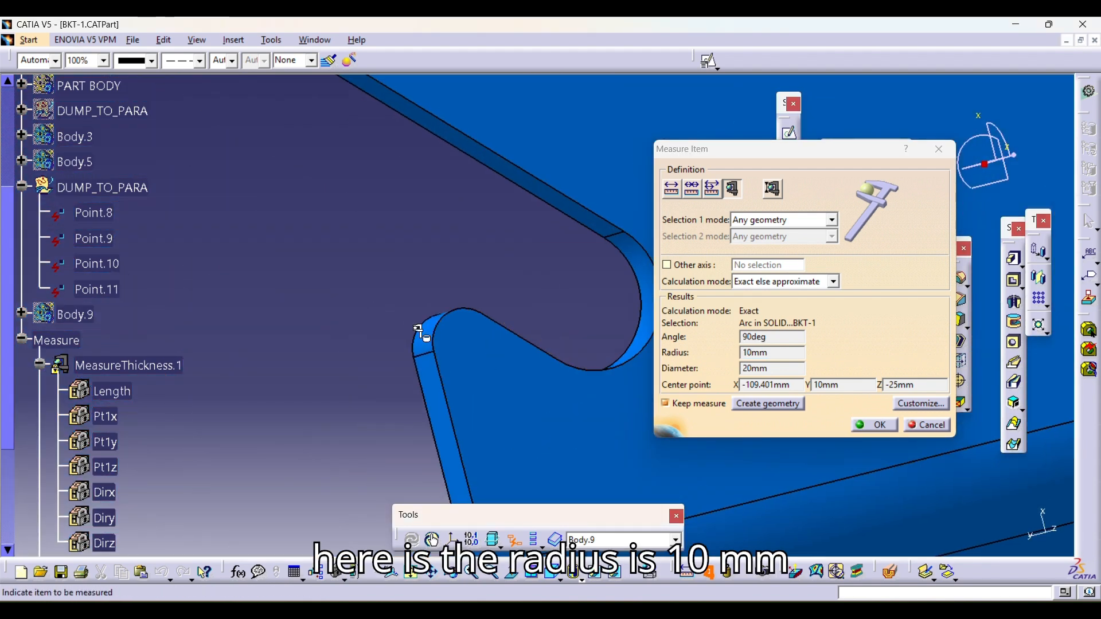
left_click(445, 306)
middle_click_drag(420, 201, 420, 246)
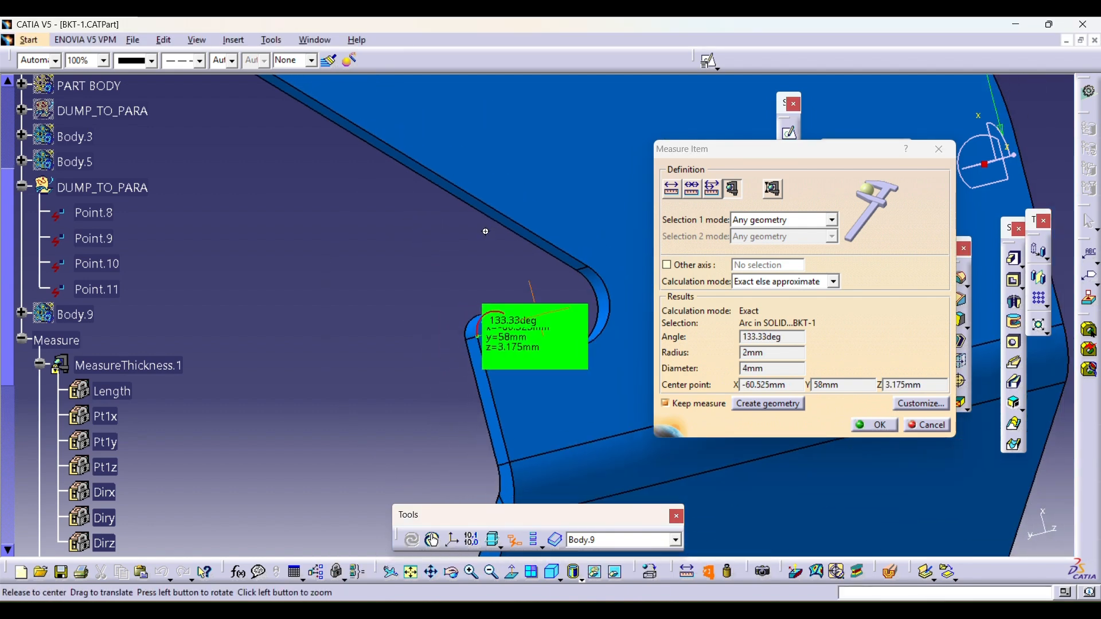
middle_click_drag(486, 263, 331, 372)
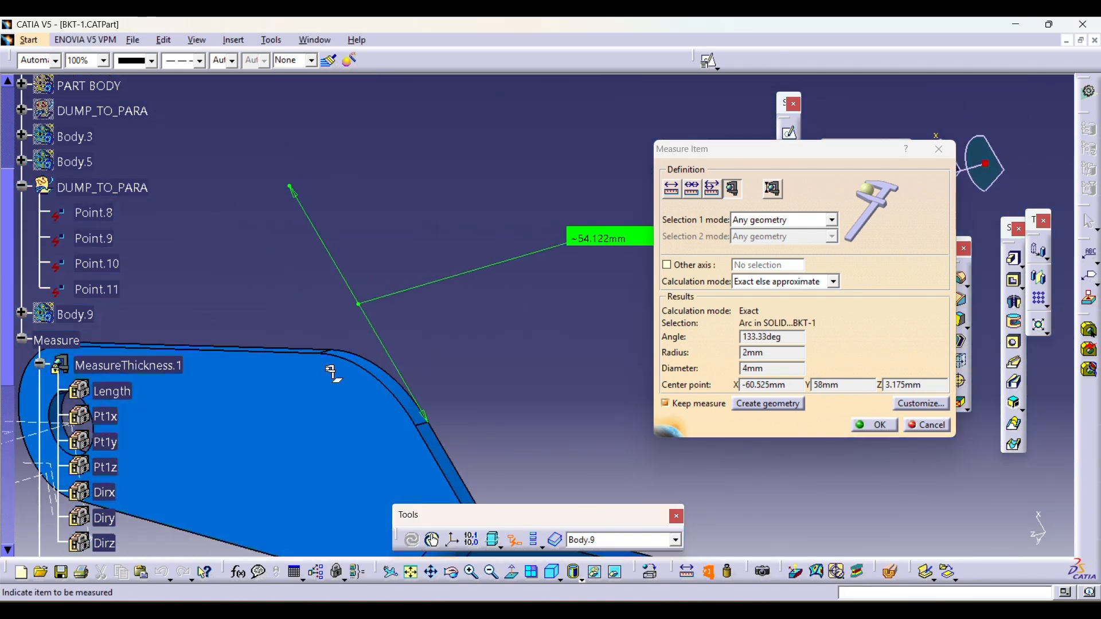
left_click(369, 373)
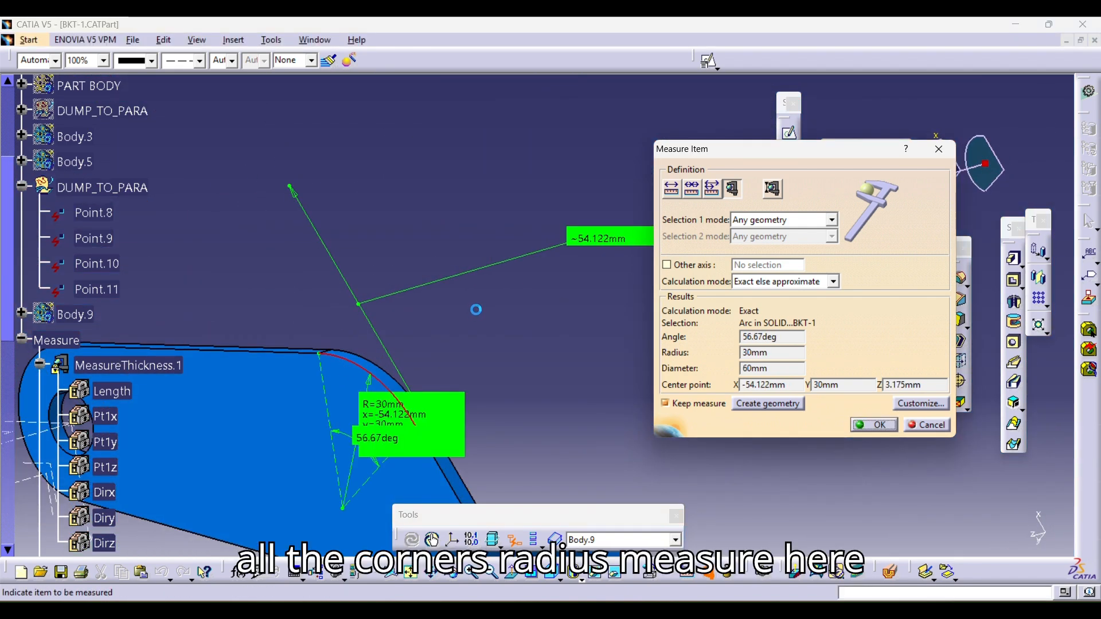
left_click(881, 425)
middle_click_drag(656, 284, 500, 206)
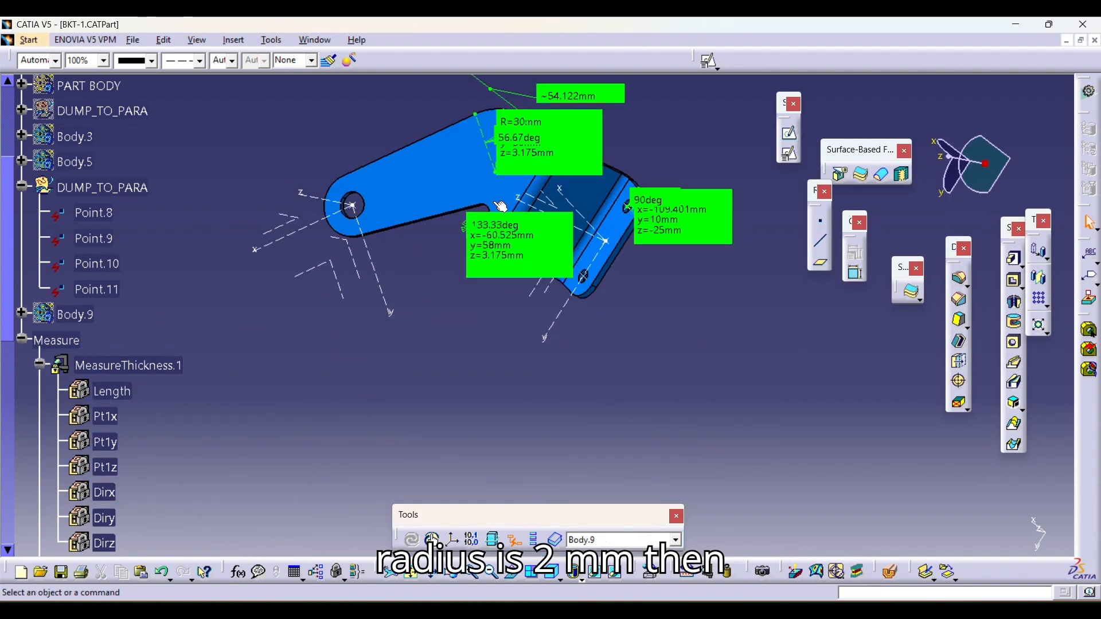
- Collapse the Measure branch in the tree and show Body.9 over the original solid
left_click(23, 340)
left_click(69, 316)
key("space")
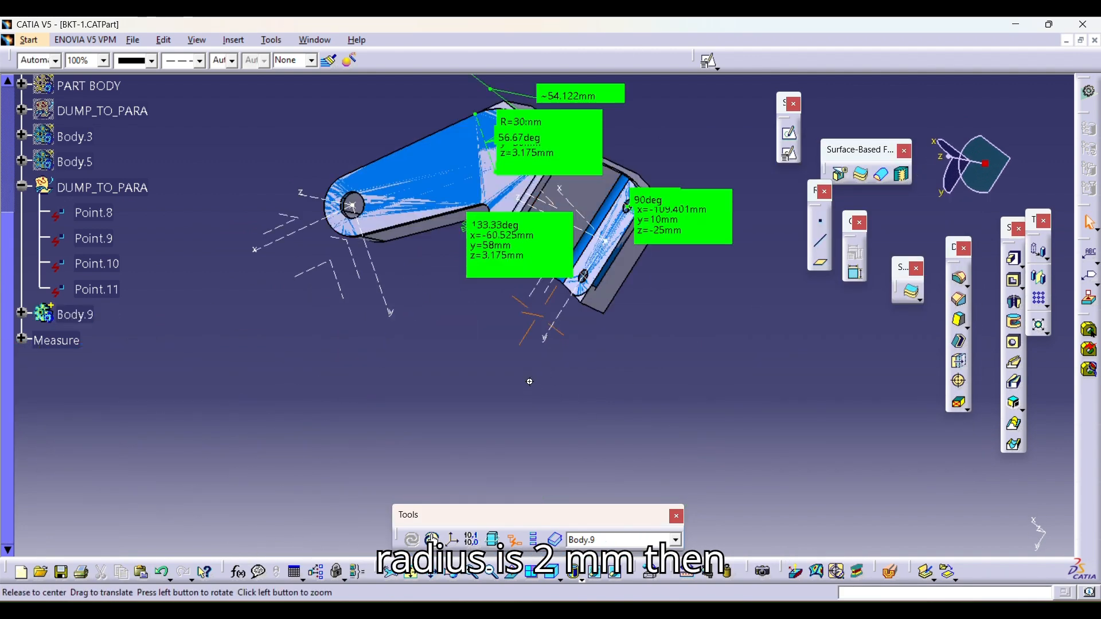
middle_click_drag(531, 381, 681, 340)
- Fillet the base flange's two outer corner edges on Body.9 with a 10 mm Edge Fillet
left_click(961, 284)
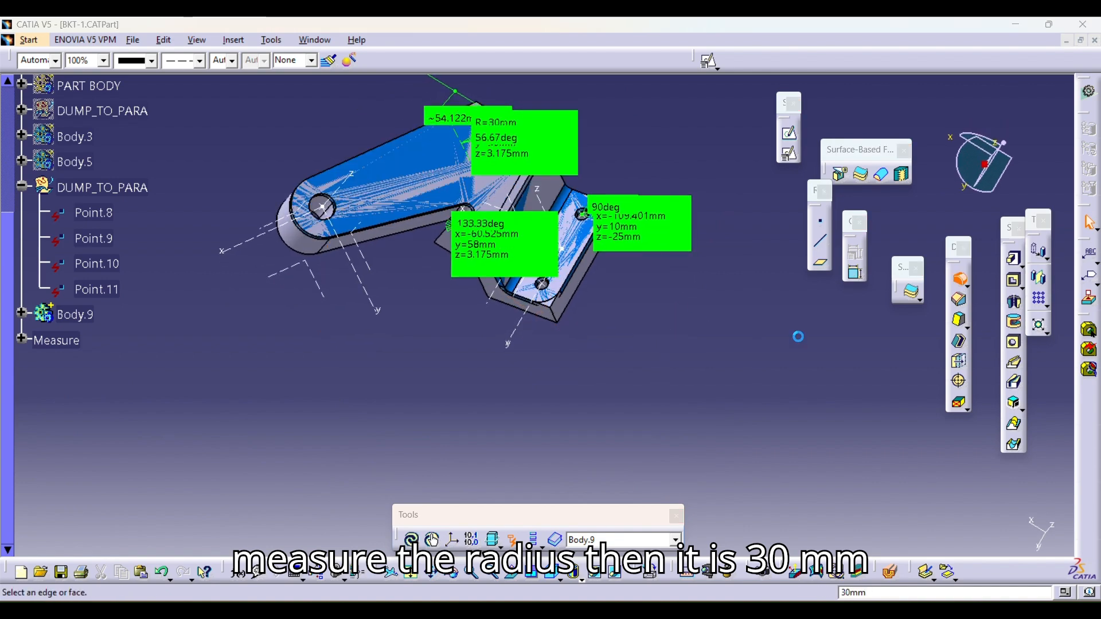
middle_click_drag(635, 380, 572, 270)
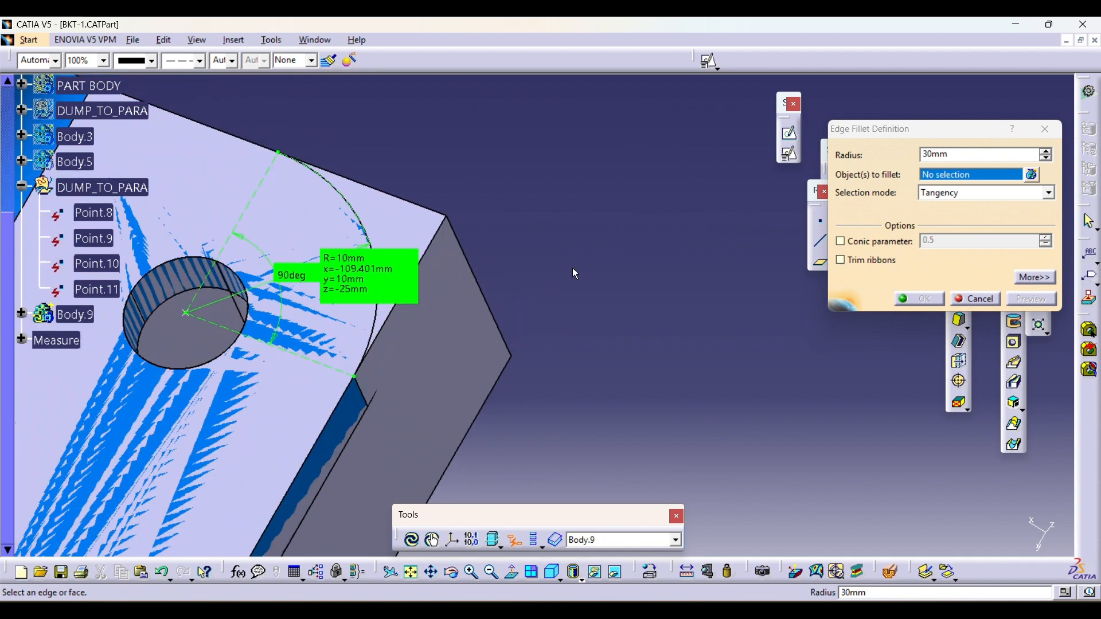
left_click(470, 258)
middle_click_drag(510, 240, 516, 321)
left_click(379, 407)
middle_click_drag(640, 394, 622, 433)
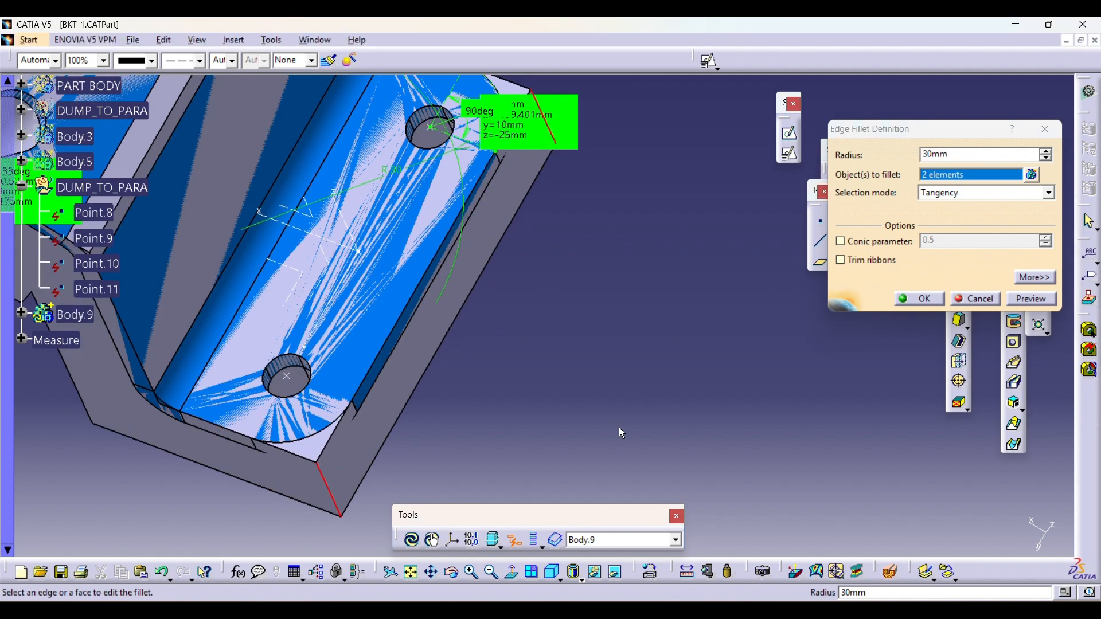
type("10")
key("Return")
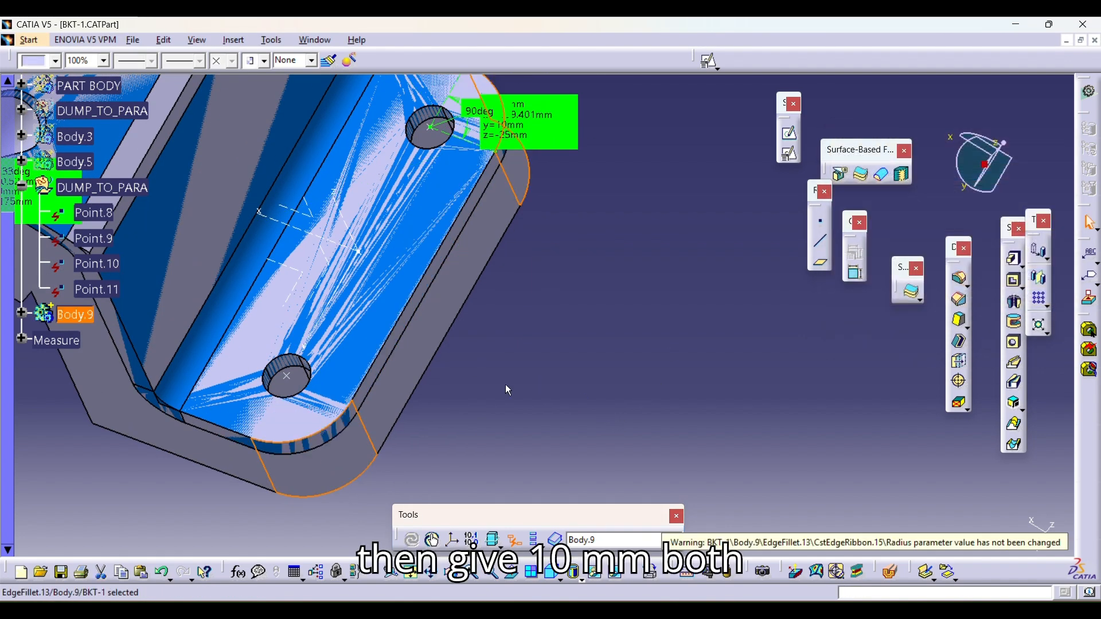
left_click(508, 389)
- Fillet the pointed edge of the notch lip on Body.9 with a 2 mm radius
left_click(960, 279)
middle_click_drag(382, 268, 629, 368)
mouse_move(244, 368)
middle_mouse_down()
mouse_move(436, 396)
mouse_move(431, 275)
middle_mouse_up()
middle_click_drag(114, 312, 447, 244)
middle_click_drag(490, 259, 611, 220)
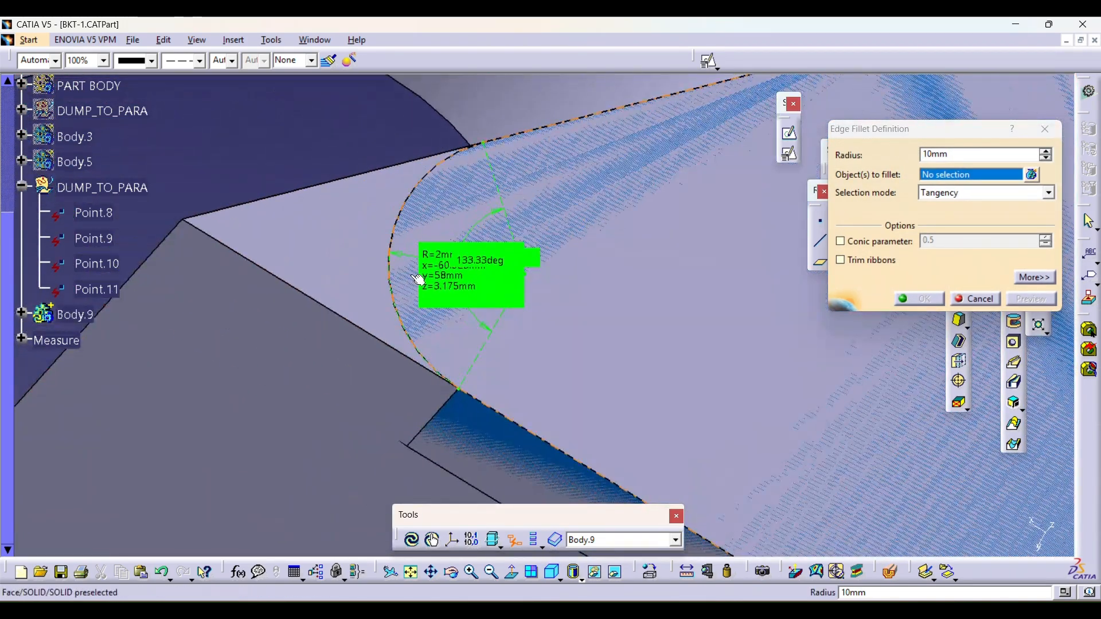
left_click(171, 240)
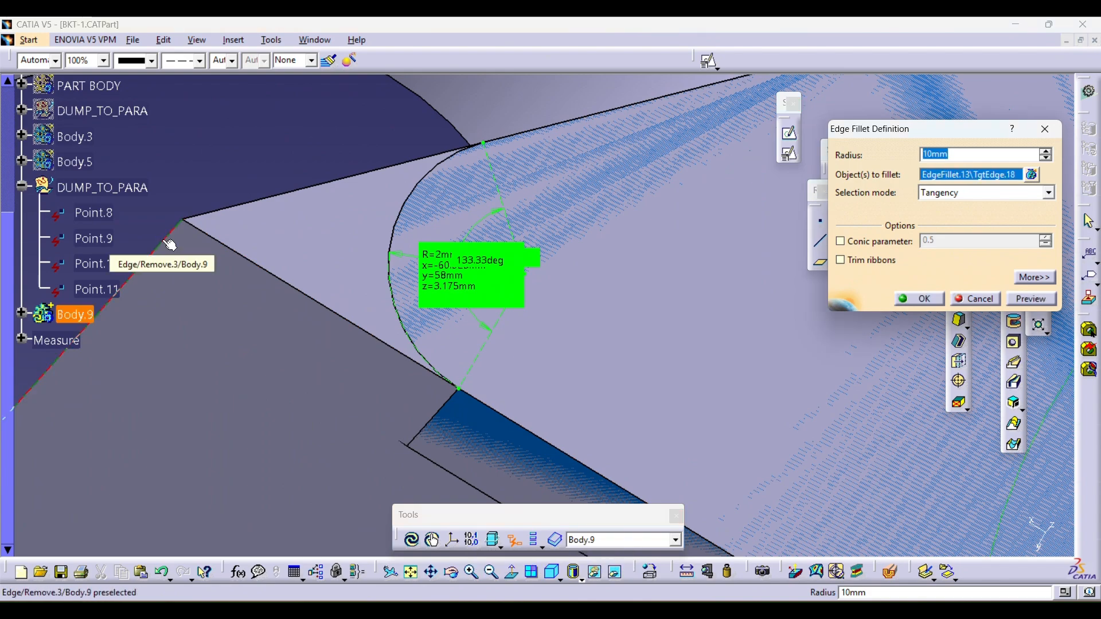
key("Return")
middle_click_drag(294, 216, 310, 390)
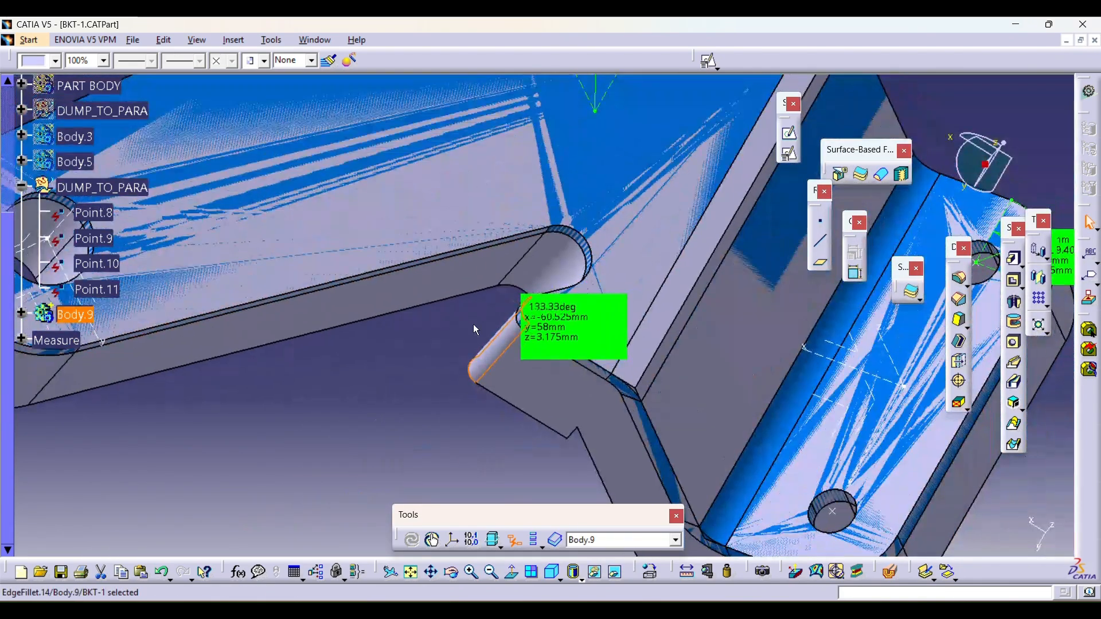
middle_click_drag(473, 325, 494, 292)
- Fillet the arm's outer corner edge on Body.9 with a 30 mm radius and compare it with the original solid
middle_click_drag(657, 152, 420, 457)
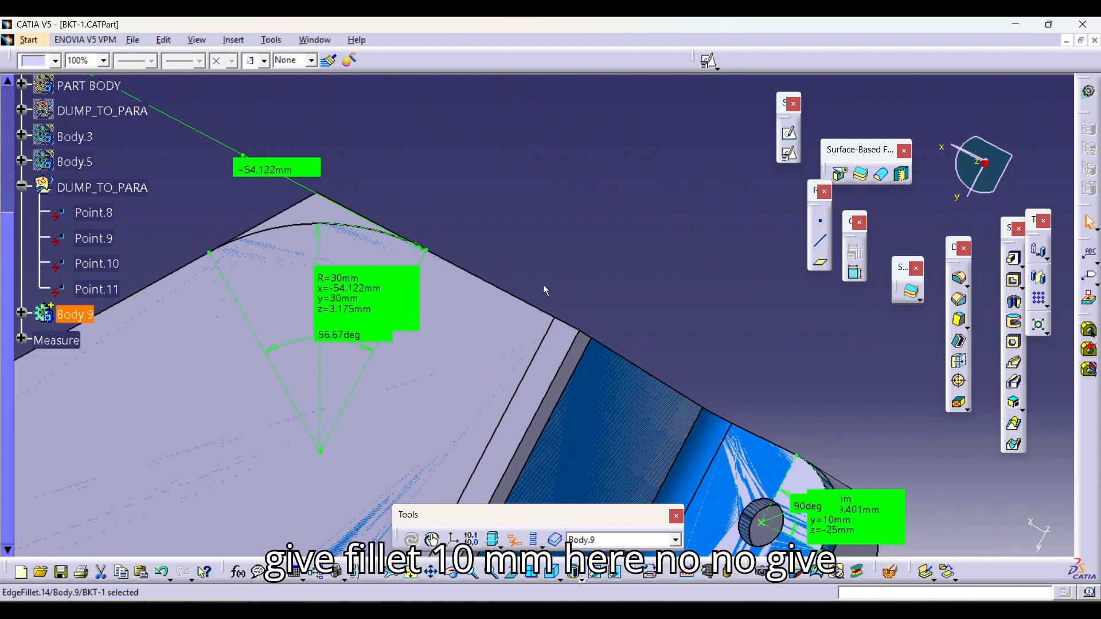
middle_click_drag(608, 223, 376, 226)
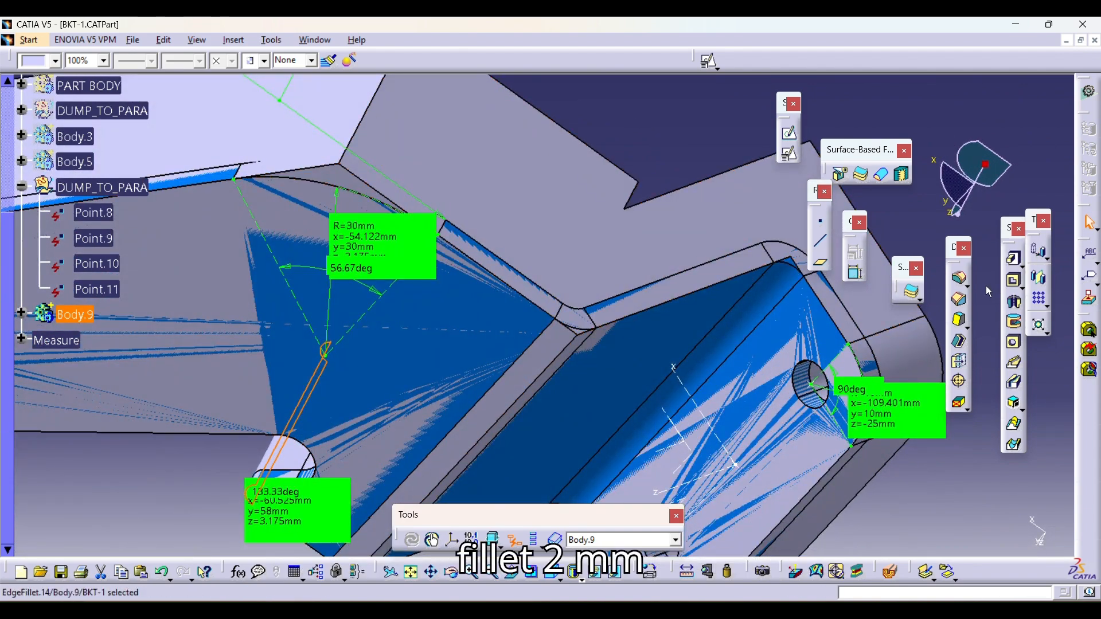
left_click(961, 278)
middle_click_drag(479, 104, 485, 211)
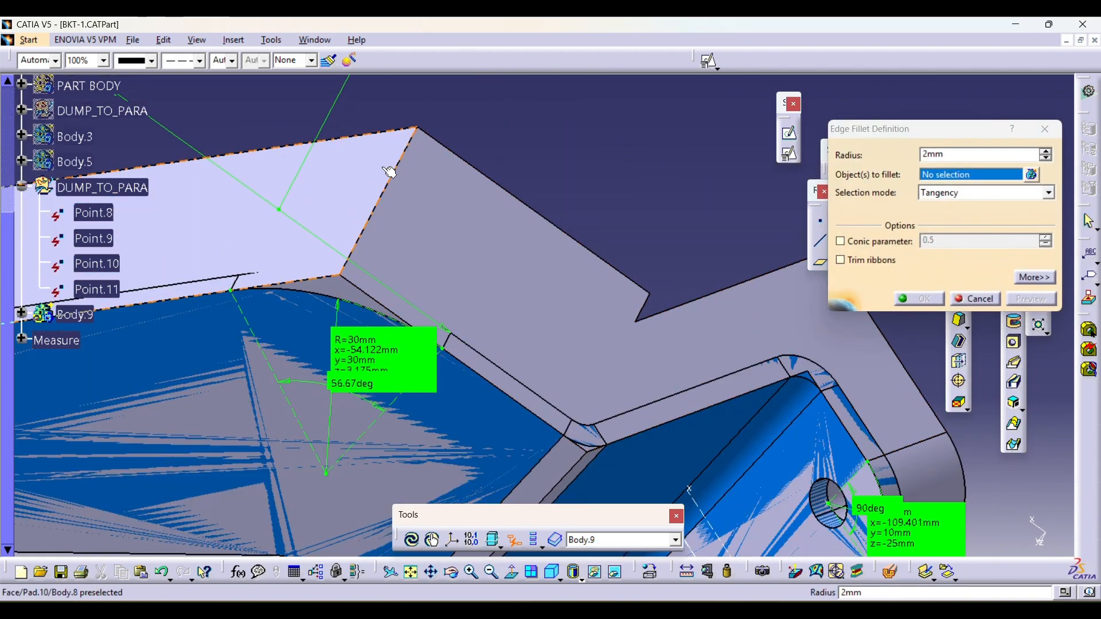
left_click(398, 186)
type("30")
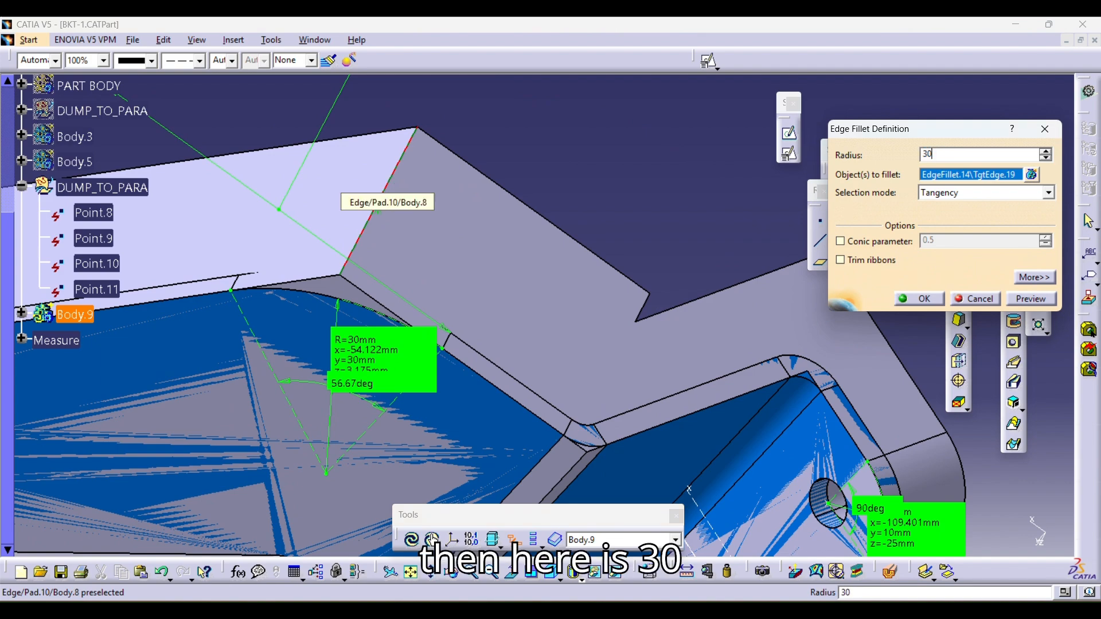
key("Return")
middle_click_drag(595, 143, 585, 298)
middle_click_drag(582, 319, 562, 176)
middle_click_drag(536, 435, 551, 281)
- Delete the thickness measurement and all three edge measurements from the Measure branch
left_click(64, 344)
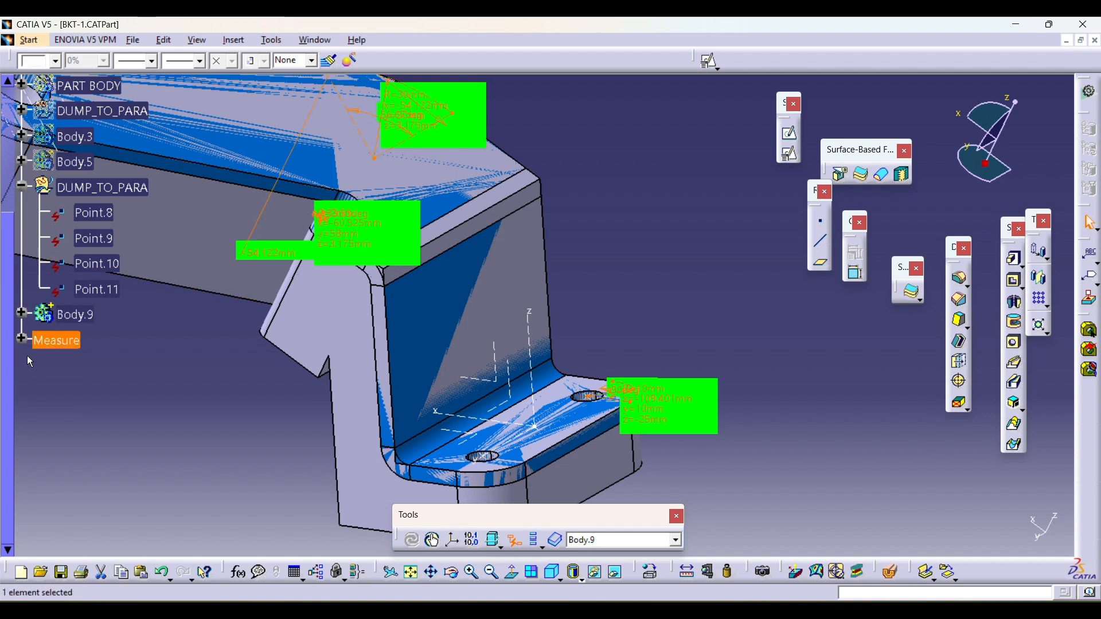
left_click(23, 339)
left_click(109, 111)
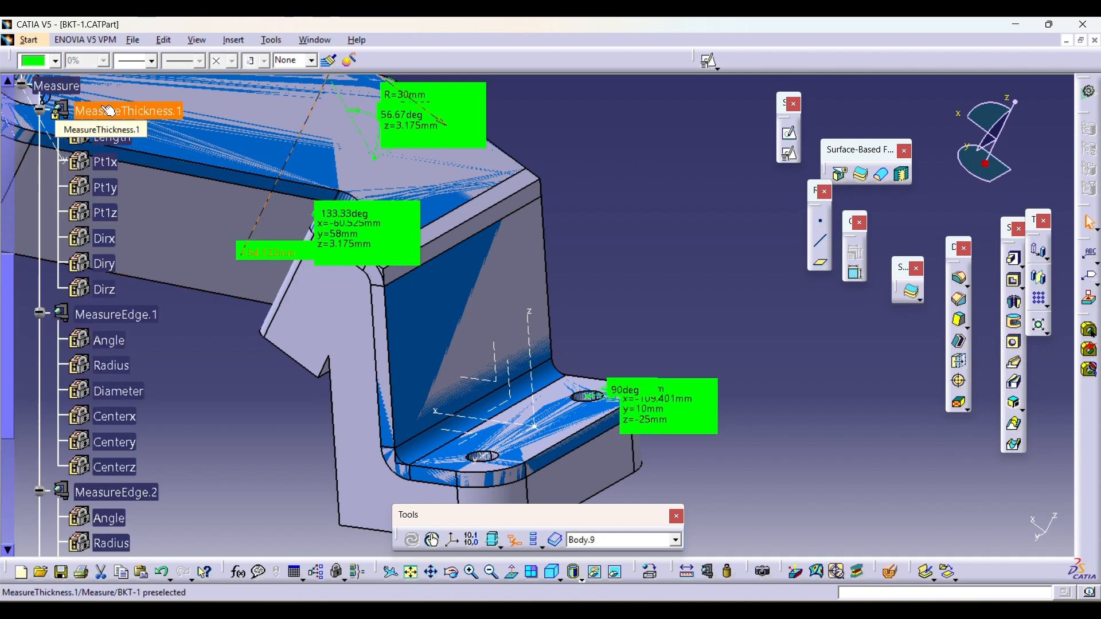
key("Delete")
left_click(110, 112)
key("Delete")
left_click(113, 116)
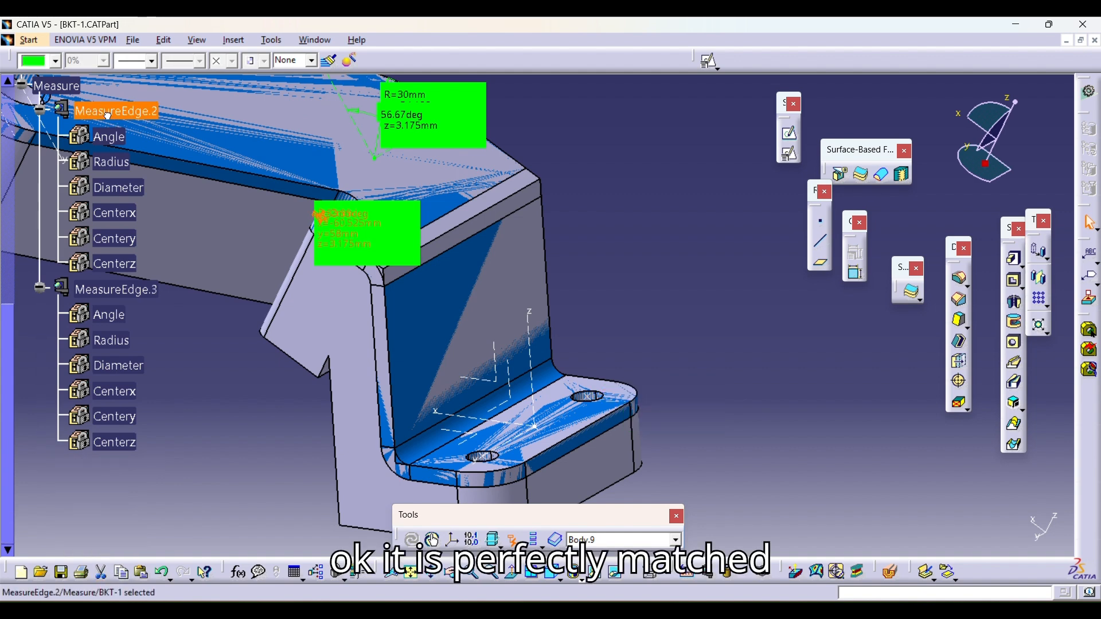
key("Delete")
left_click(114, 112)
key("Delete")
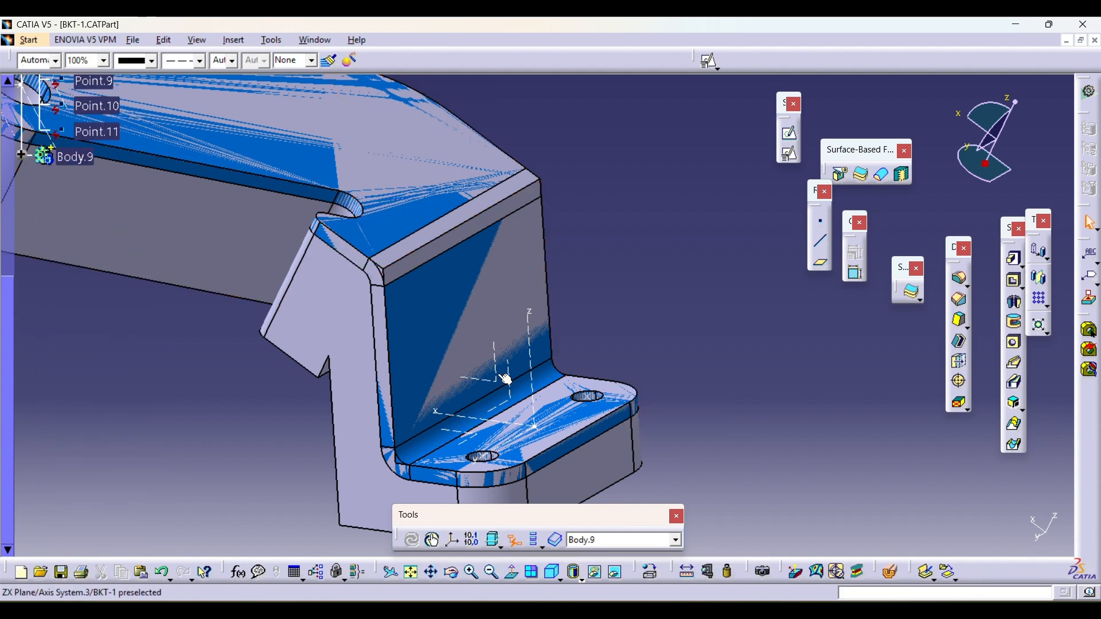
- Hide Body.9 and measure the radius of the original solid's upper outer bend, discarding the measurement
scroll(148, 332, "up", 2)
left_click(78, 257)
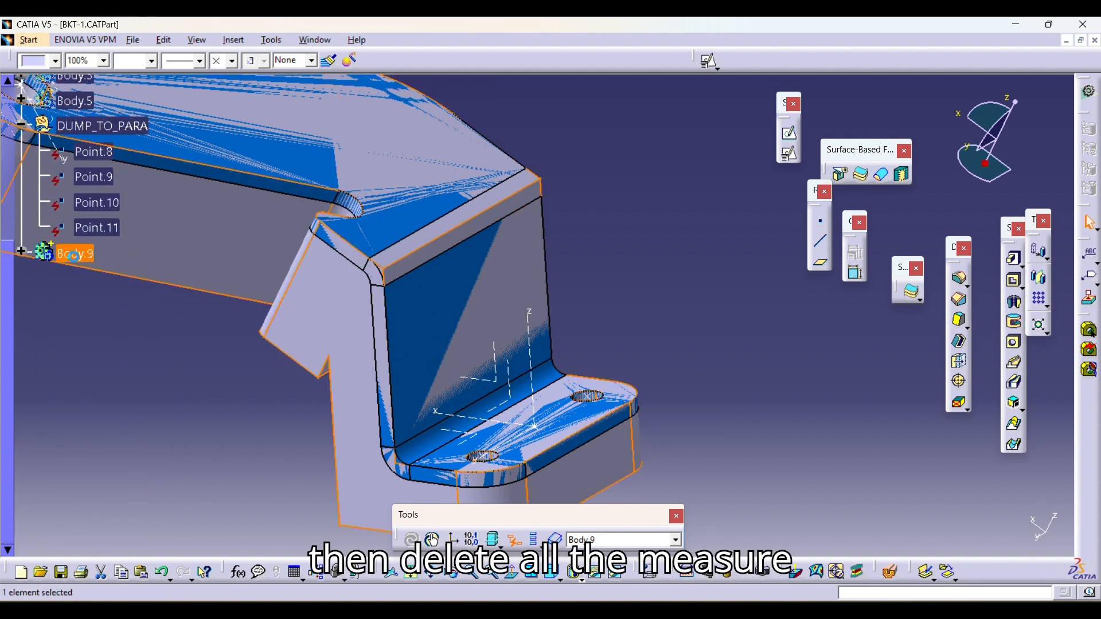
key("space")
left_click(467, 236)
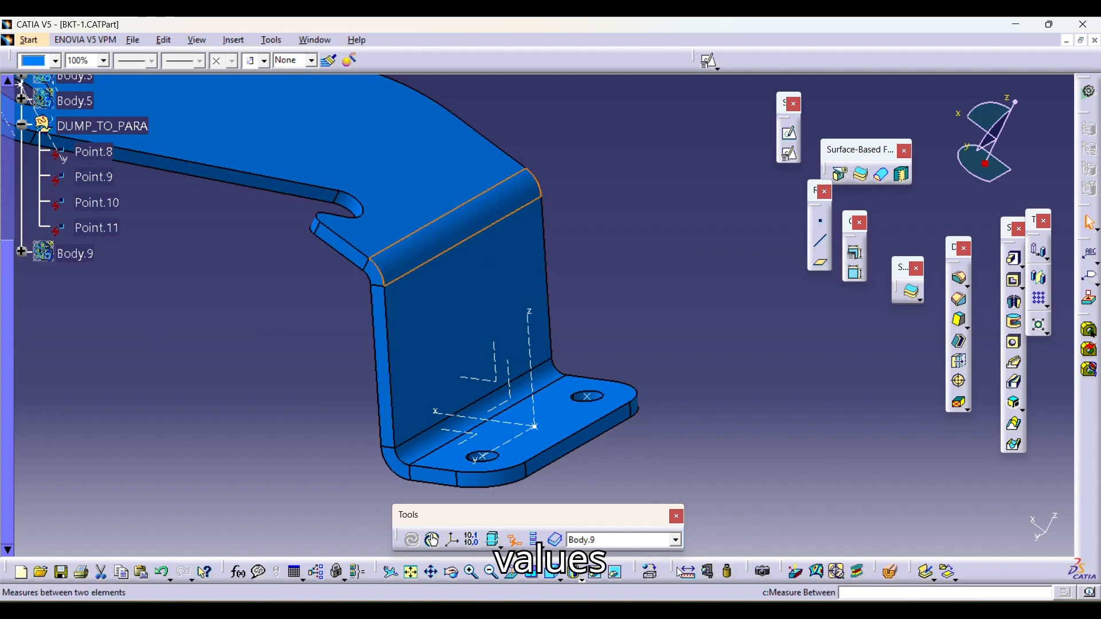
left_click(708, 573)
left_click(536, 194)
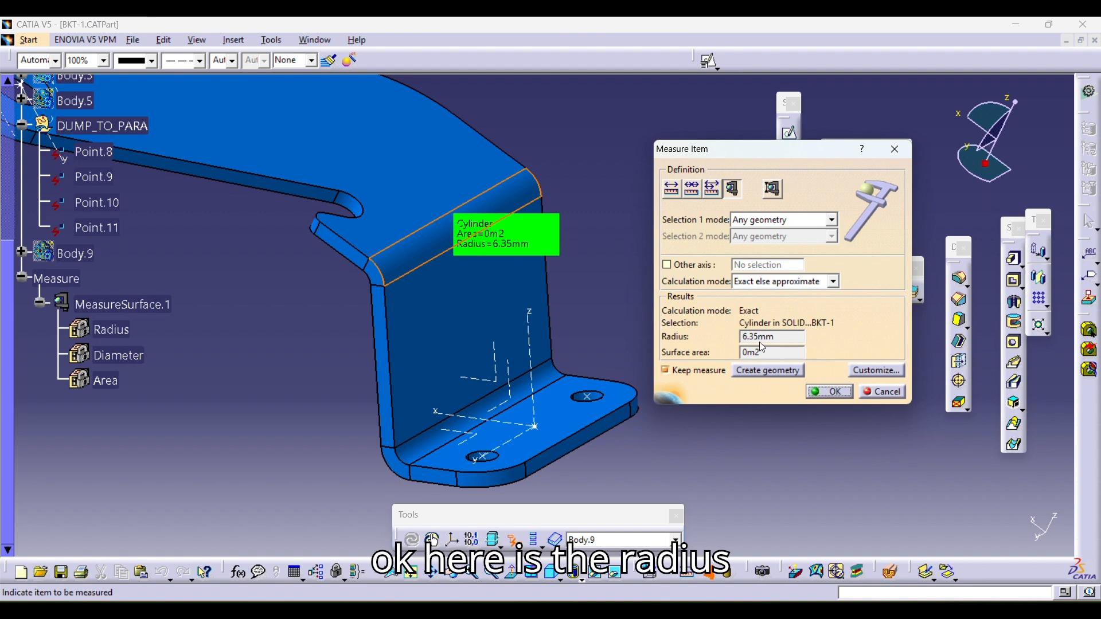
left_click(895, 150)
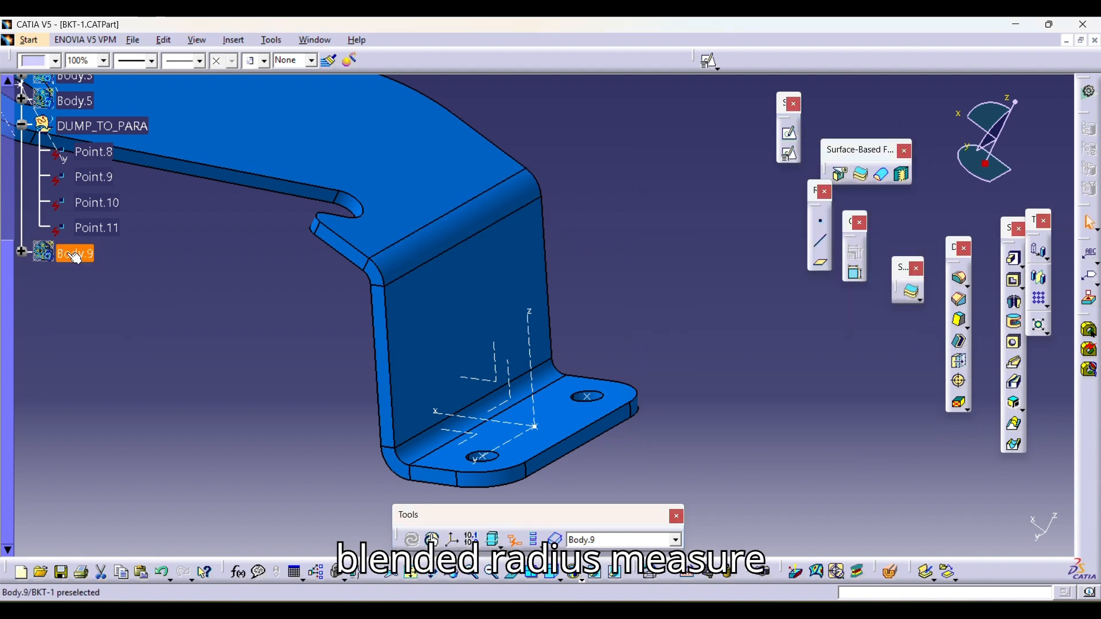
- Show Body.9 and fillet the outer bend edge between the arm and the vertical web with a 6.35 mm radius
left_click(964, 299)
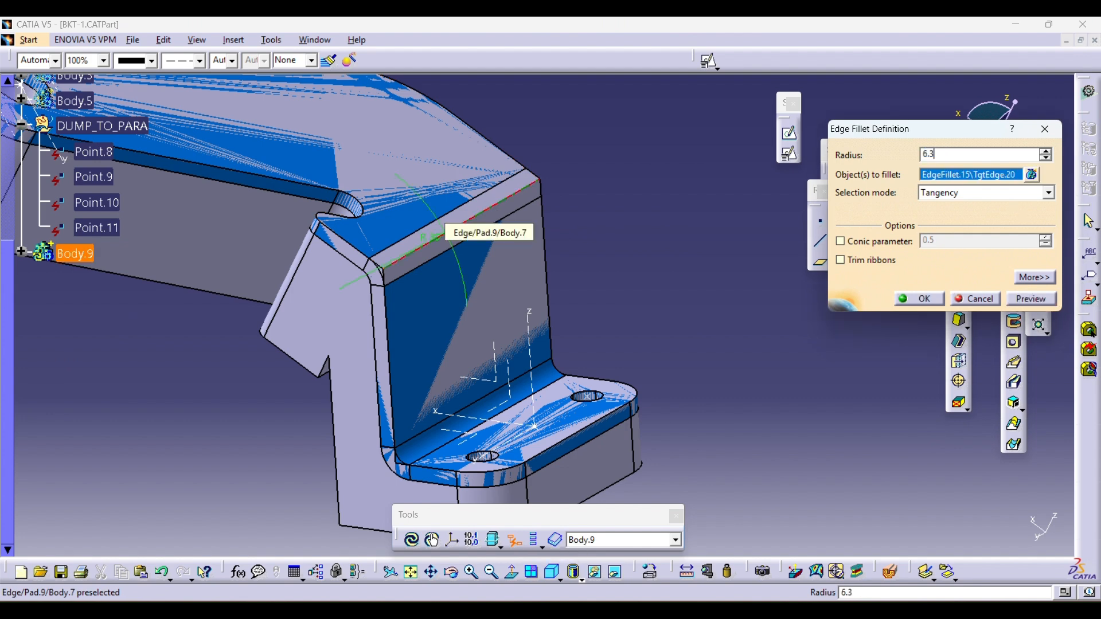
key("Return")
left_click(650, 211)
middle_click_drag(652, 211, 627, 265)
- Hide Body.9 and check the original solid's plate thickness on the upper arm, discarding the measurement
left_click(75, 253)
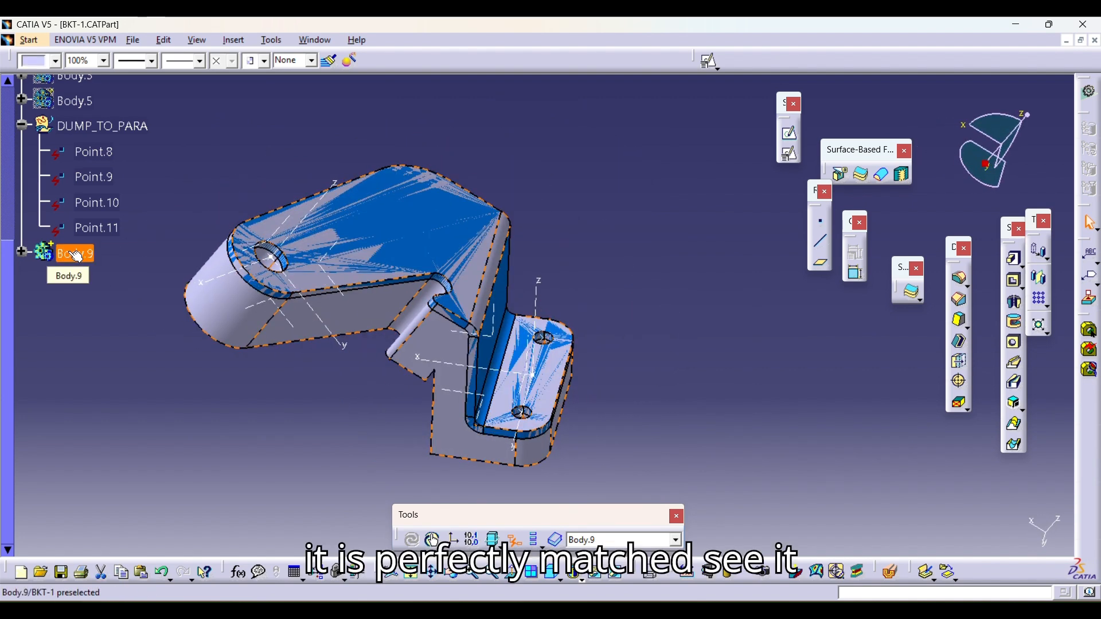
key("ctrl+h")
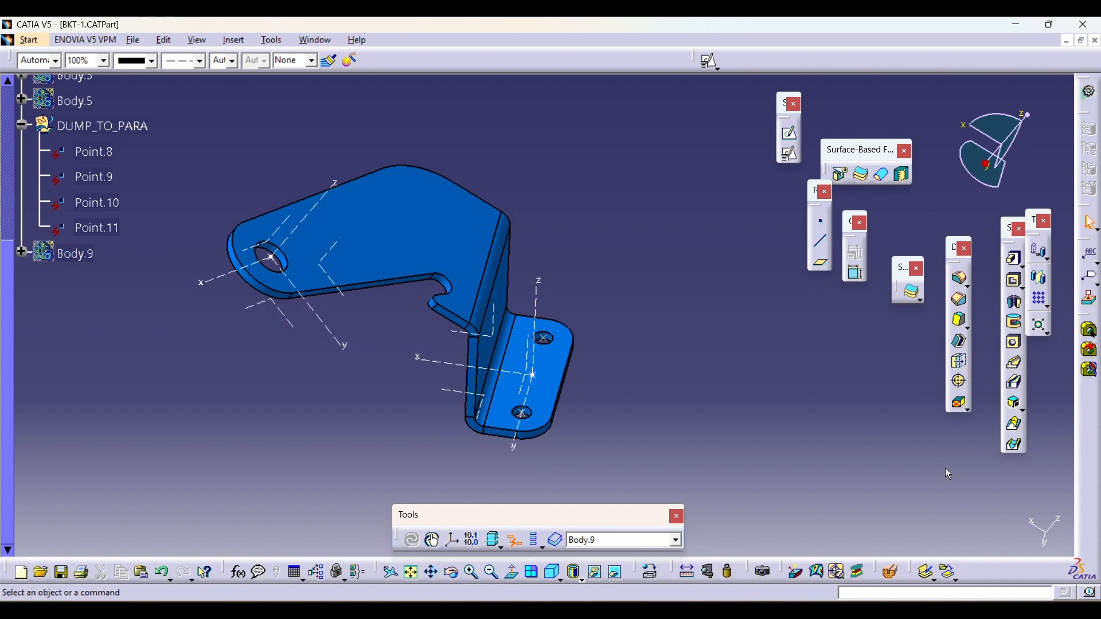
left_click(709, 572)
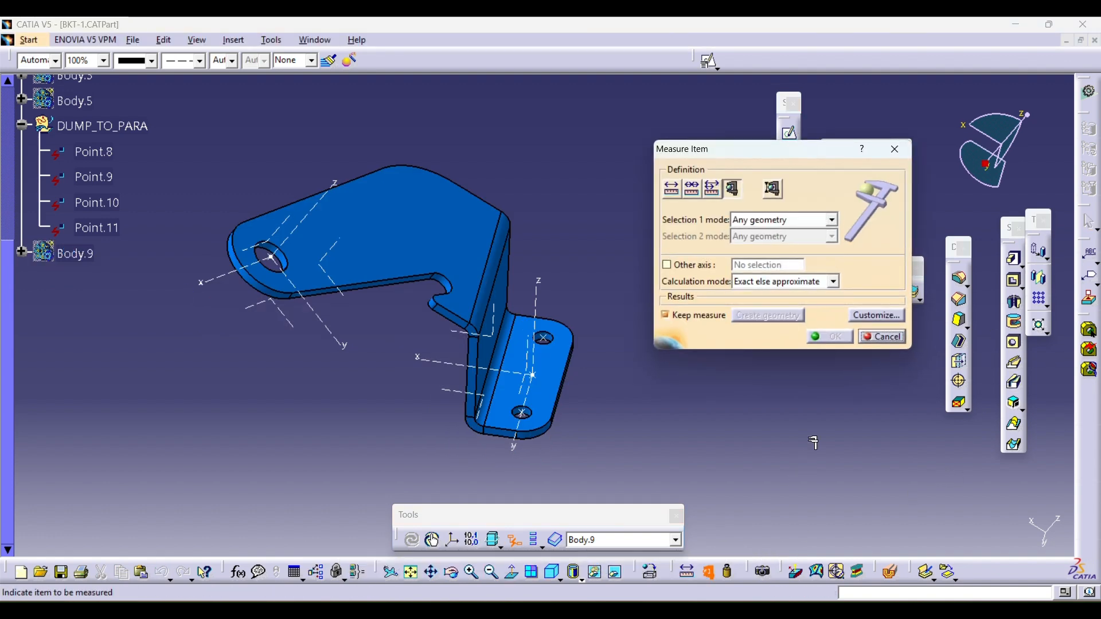
left_click(772, 189)
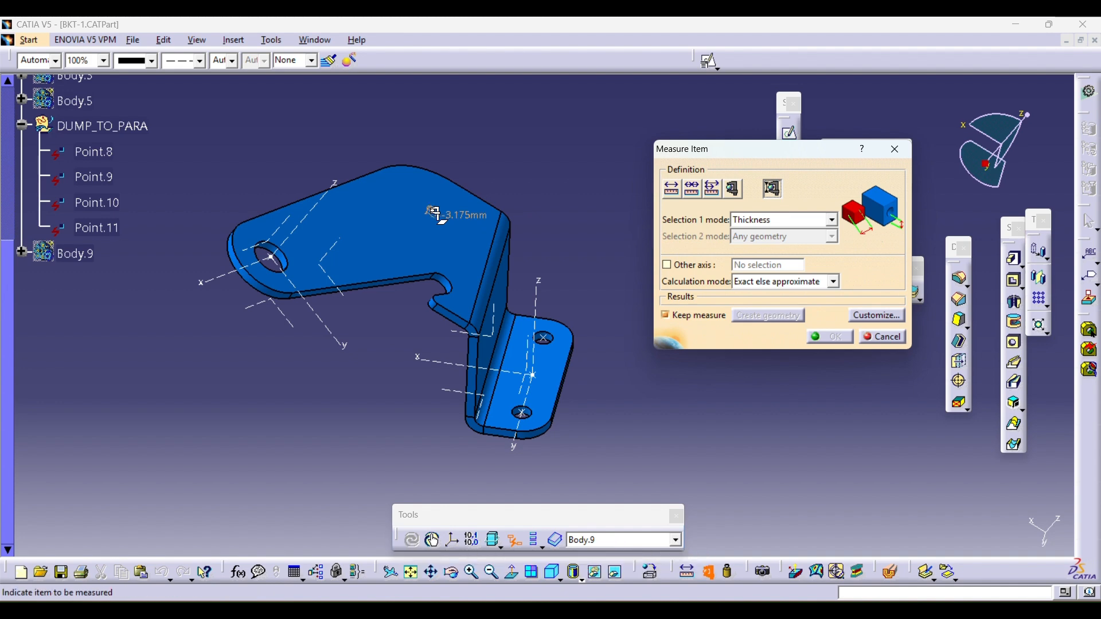
left_click(896, 342)
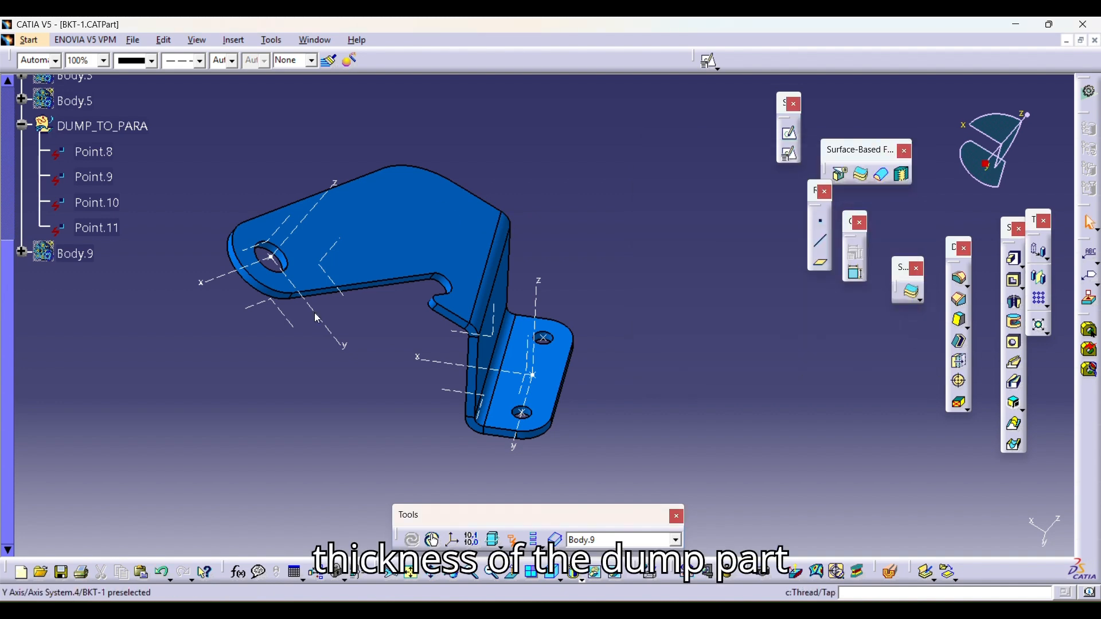
- Show Body.9 again and hide the original SOLID body
left_click(72, 257)
key("space")
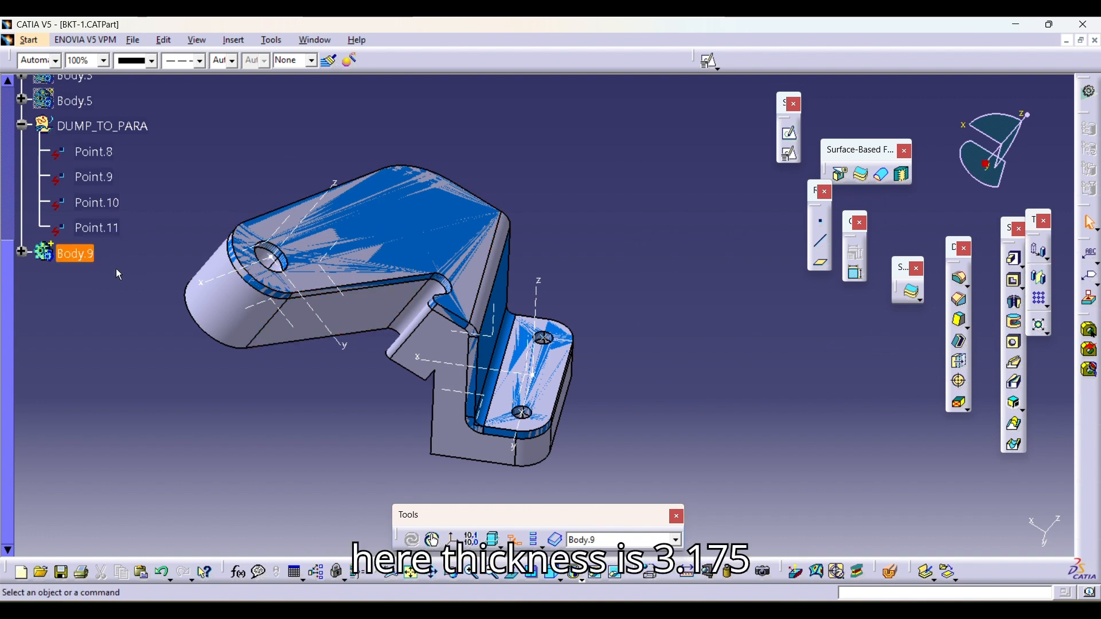
scroll(86, 418, "up", 4)
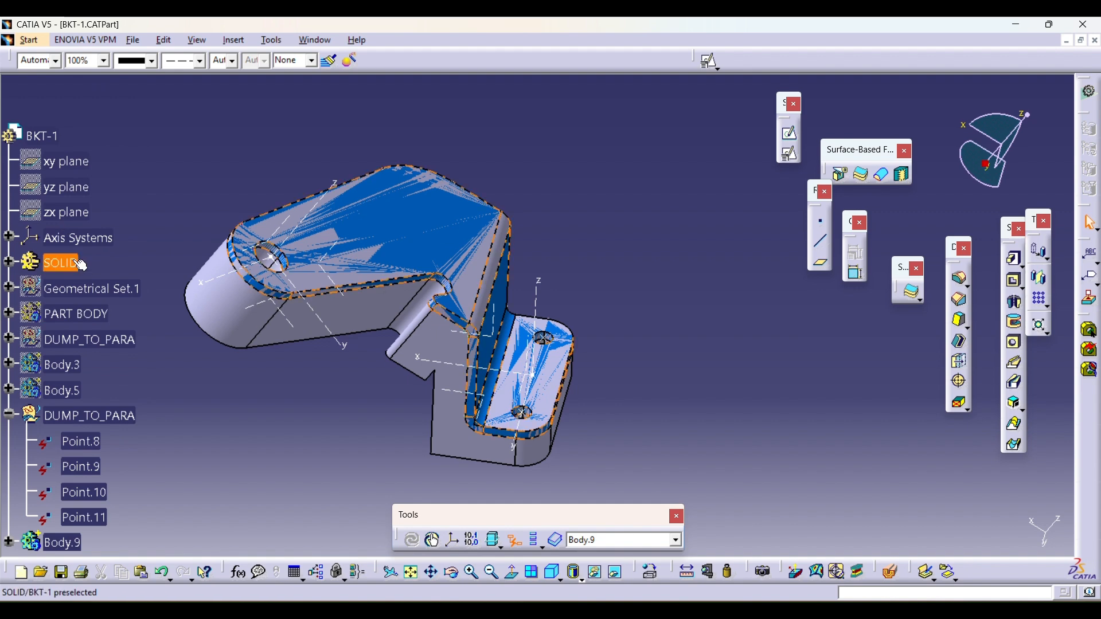
scroll(137, 359, "down", 4)
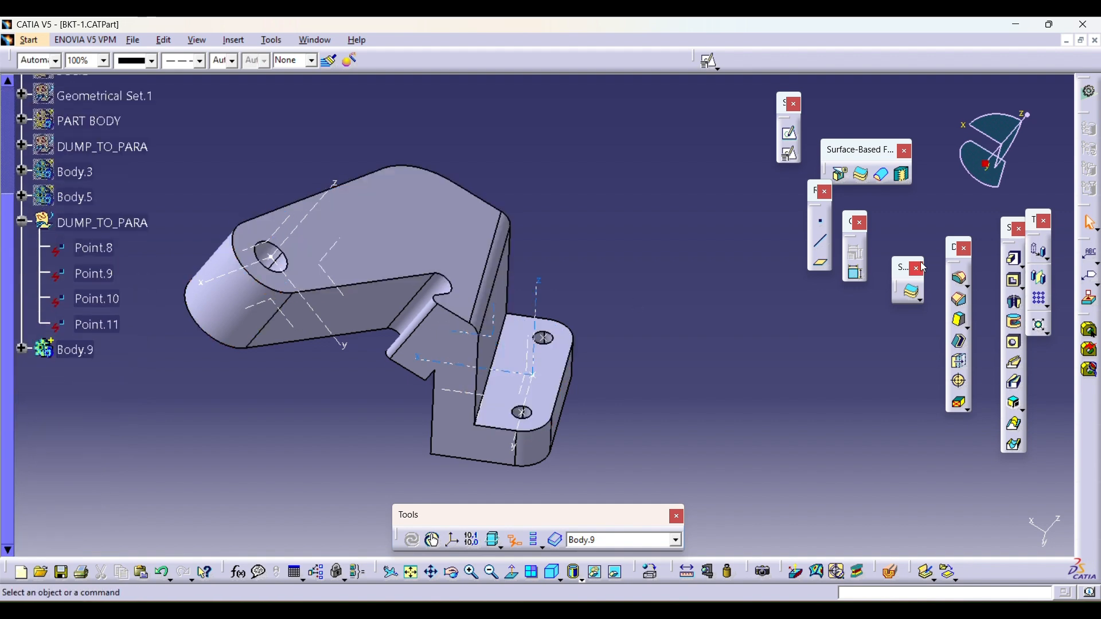
- Shell Body.9 with a 3.175 mm inside thickness, removing eight faces from its outer sides, underside and arm hole wall
left_click(964, 343)
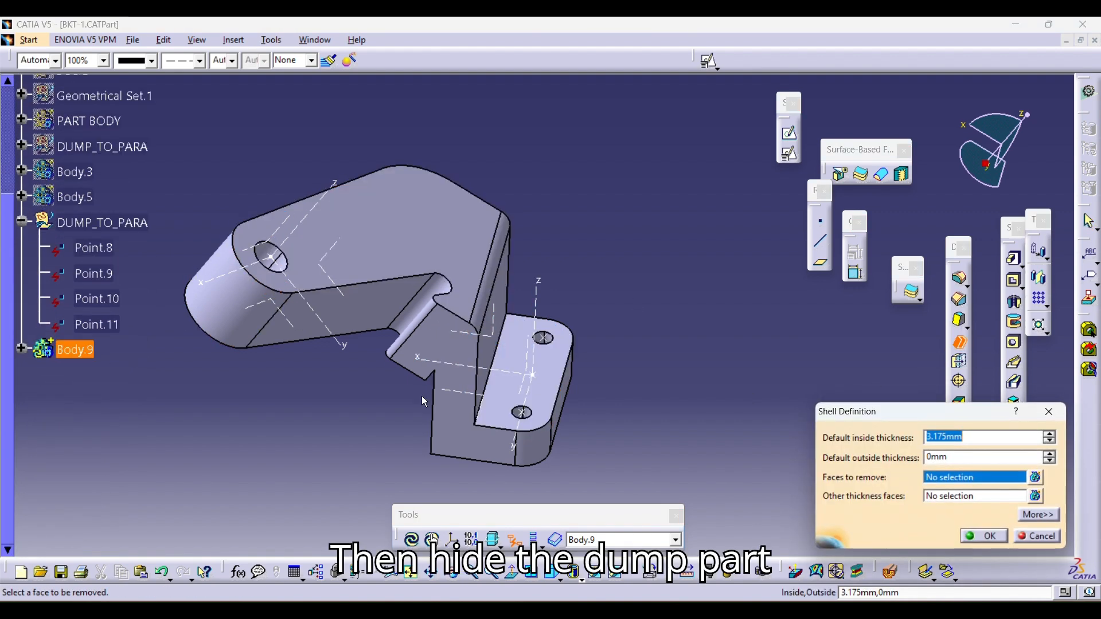
left_click(248, 321)
middle_click_drag(555, 395, 556, 336)
left_click(547, 360)
left_click(634, 203)
middle_click_drag(625, 212, 559, 235)
left_click(528, 232)
left_click(557, 193)
left_click(413, 299)
middle_click_drag(541, 341, 281, 111)
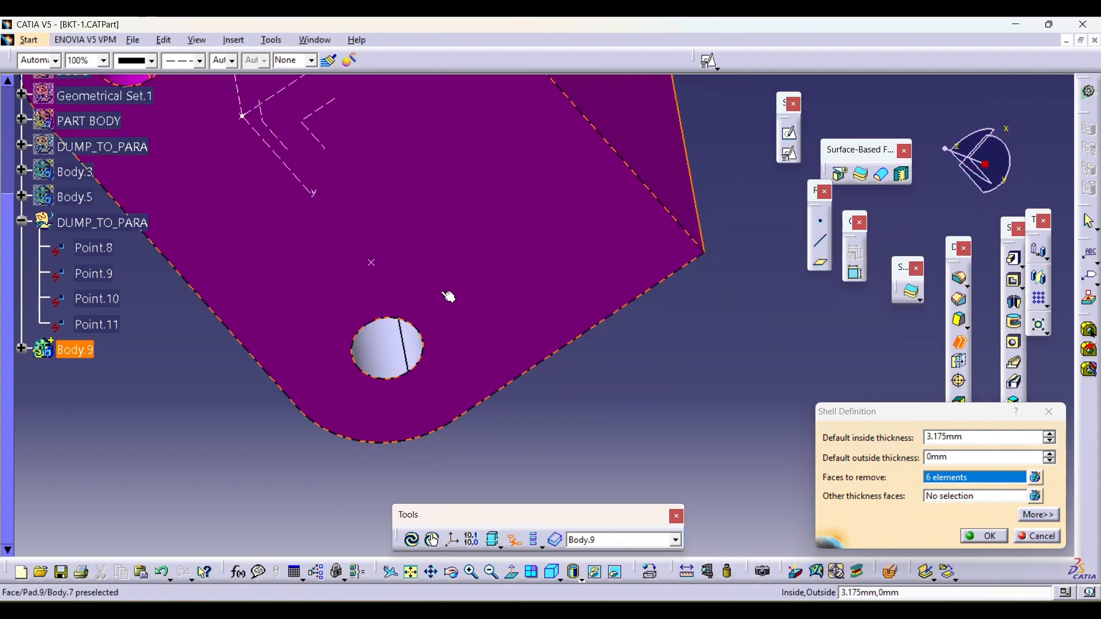
left_click(395, 345)
middle_click_drag(435, 312, 421, 346)
middle_click_drag(763, 79, 765, 368)
left_click(654, 278)
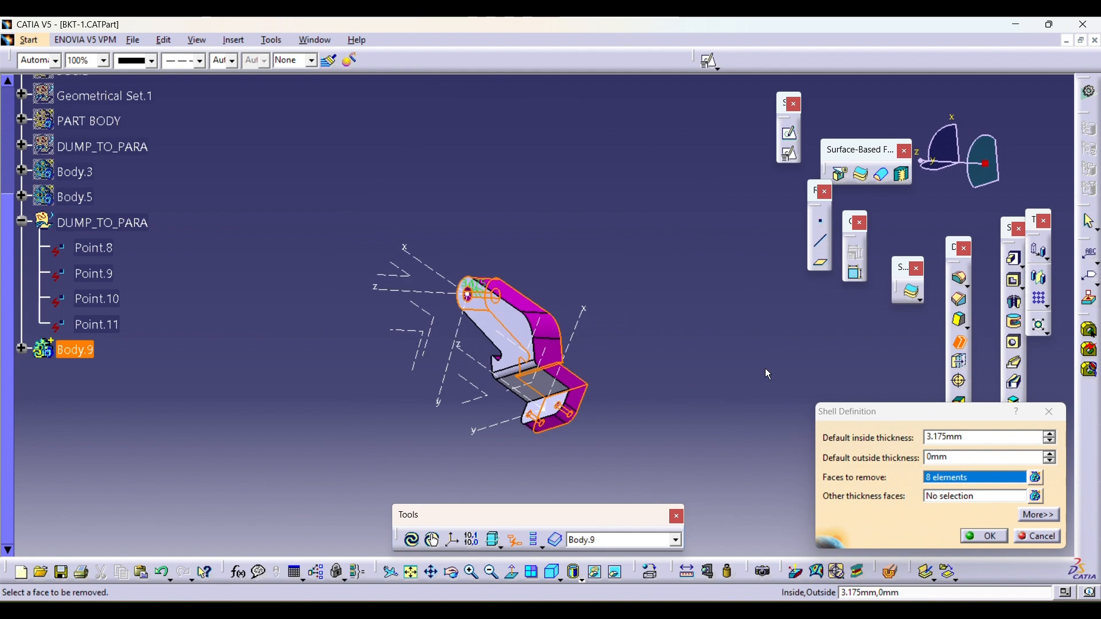
middle_click_drag(688, 344, 791, 394)
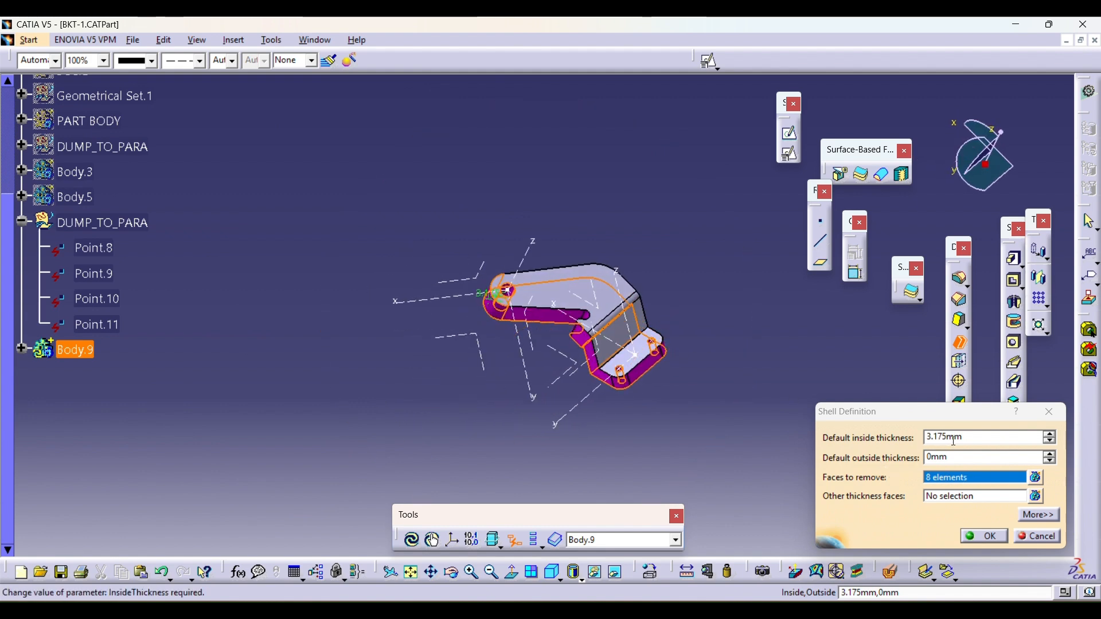
left_click(984, 535)
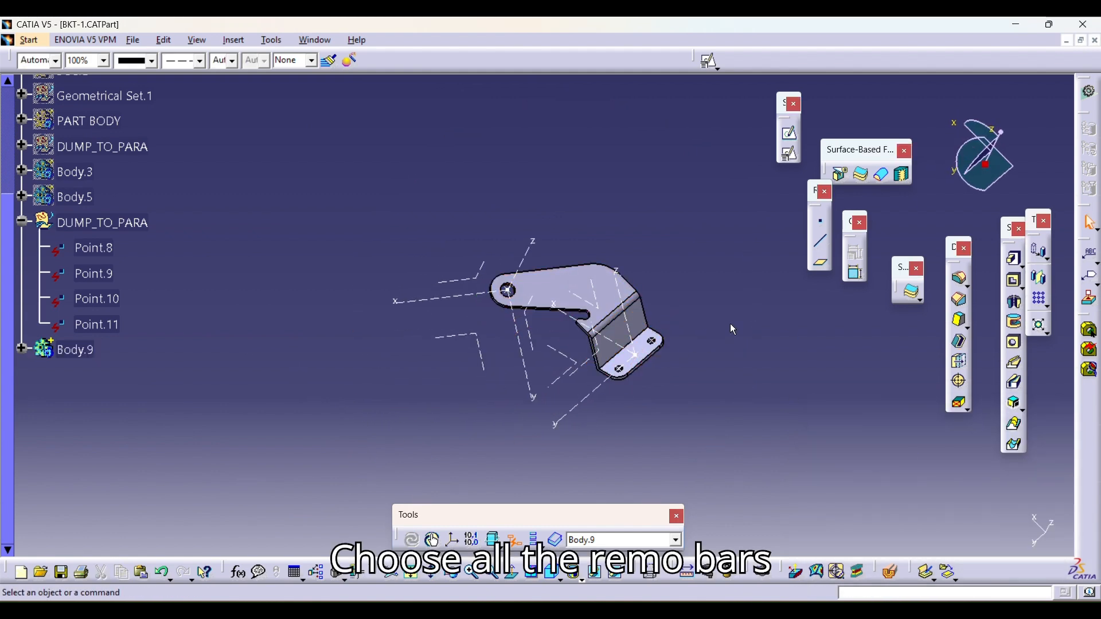
- Hide the axis systems and Point.8, Point.9, Point.10 and Point.11 around the shelled bracket
middle_click_drag(730, 323, 645, 175)
middle_click(413, 238)
middle_click_drag(533, 321, 619, 274)
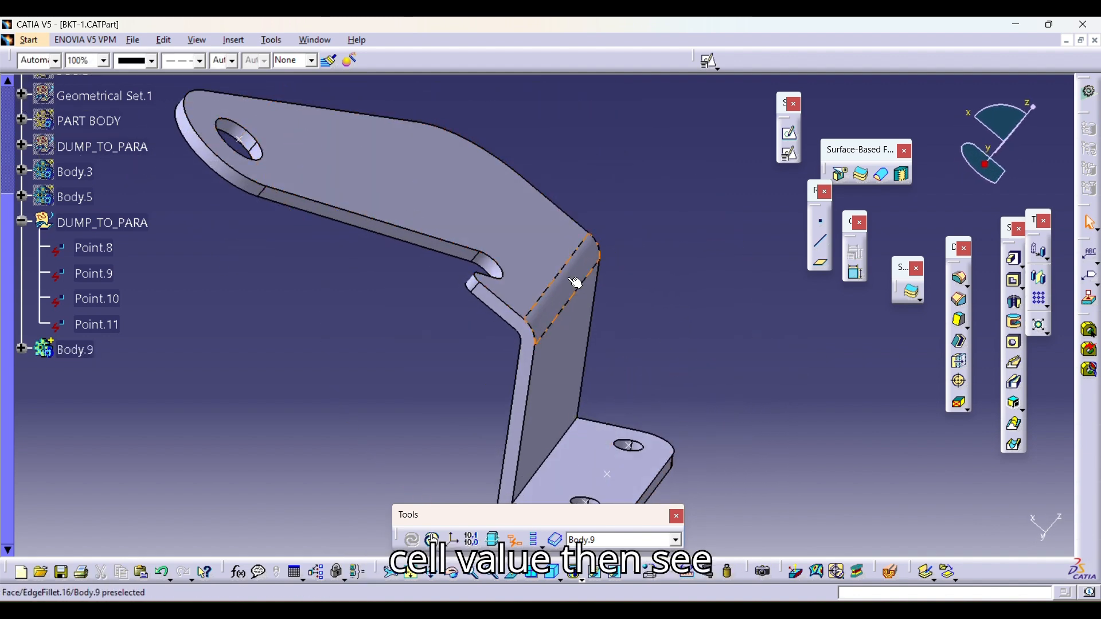
middle_click_drag(576, 285, 540, 311)
left_click(331, 221)
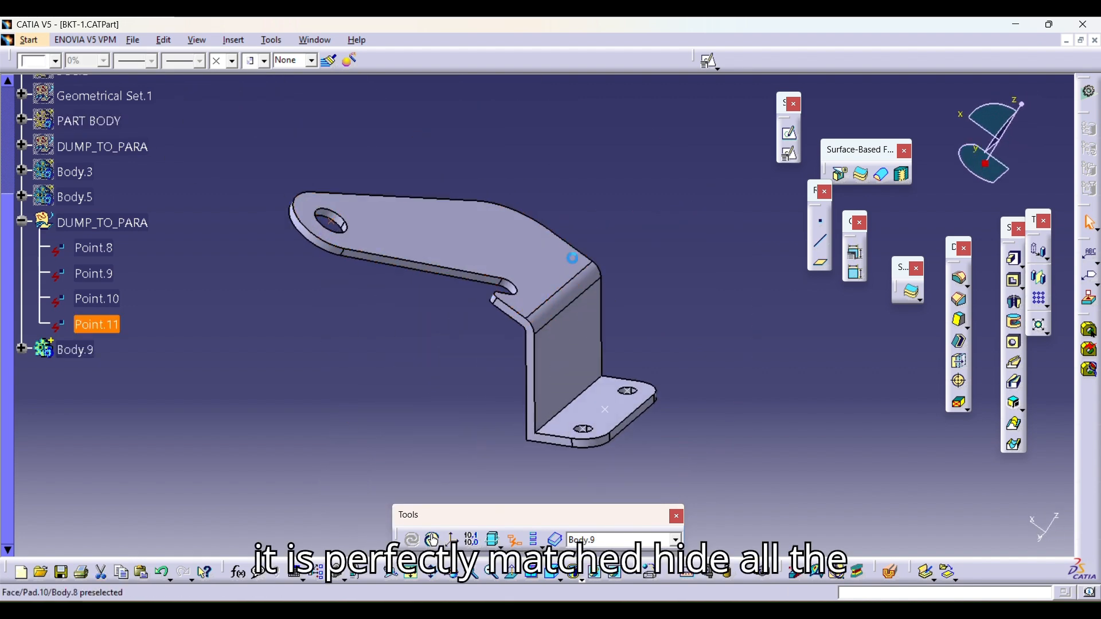
key("space")
middle_click_drag(767, 405, 735, 311)
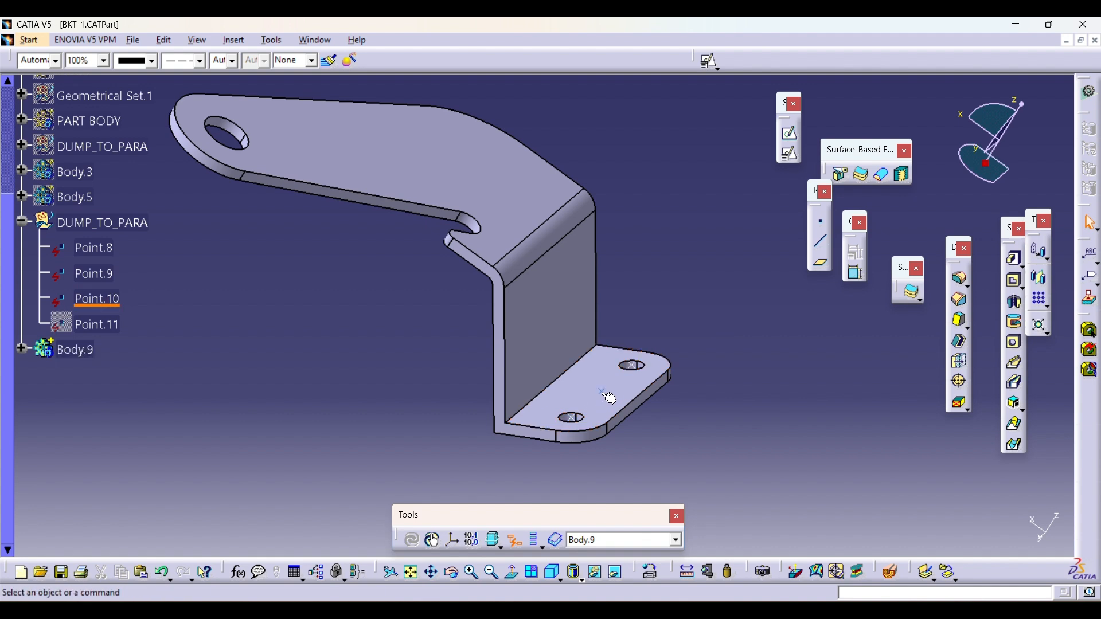
left_click(607, 395)
key("space")
left_click(631, 365)
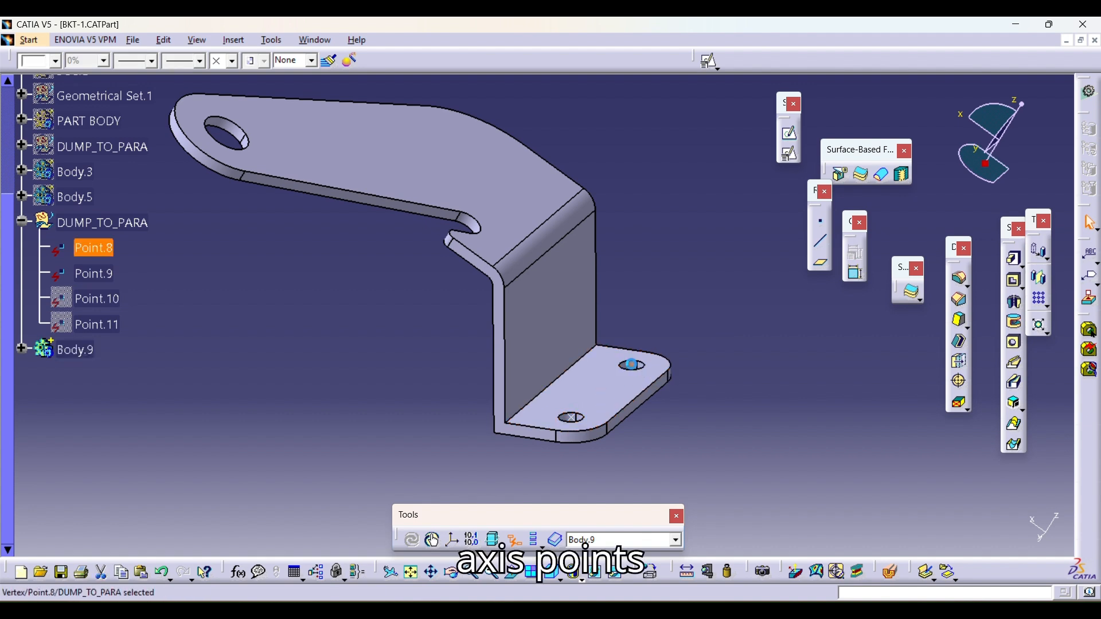
key("space")
left_click(571, 417)
key("space")
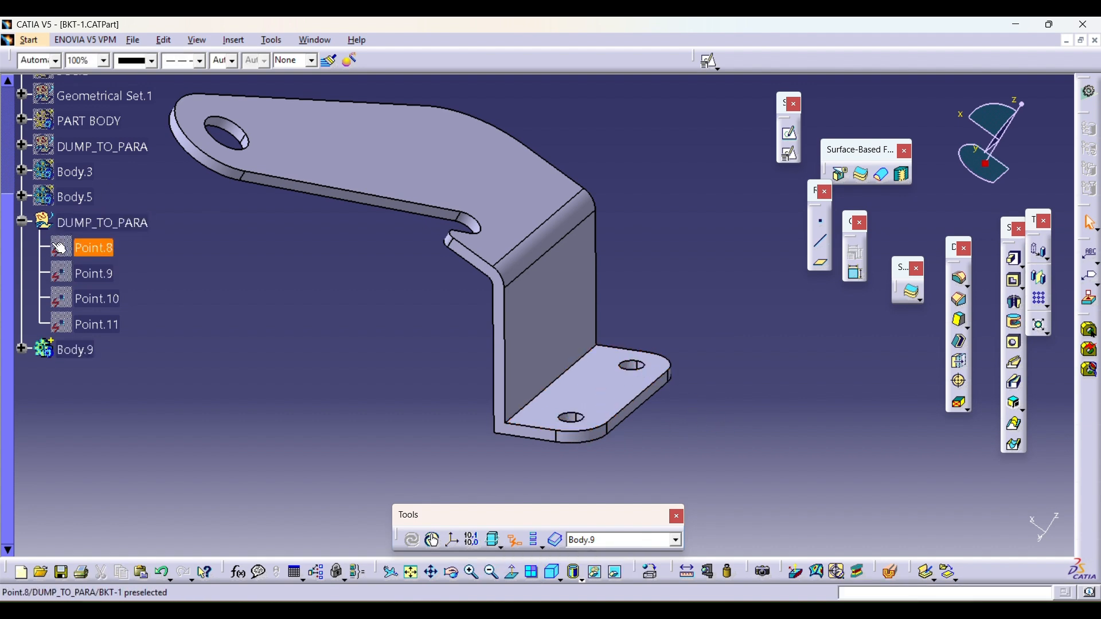
left_click(70, 349)
key("space")
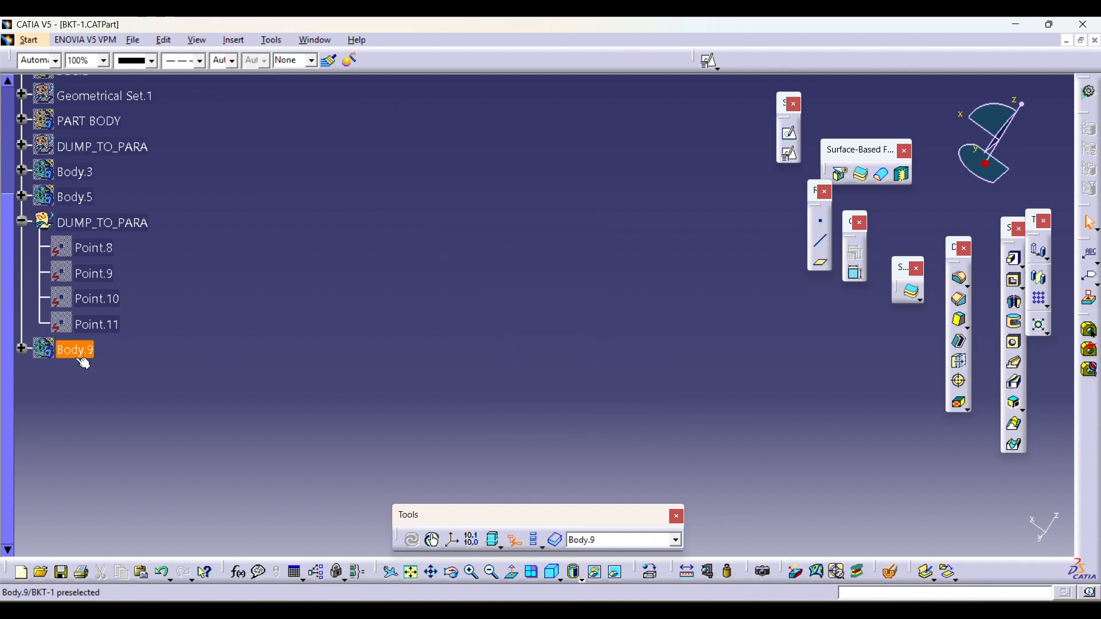
key("space")
- Show the original SOLID body over Body.9 and compare the two at the lower bend
left_click(90, 122)
scroll(97, 123, "up", 2)
left_click(82, 128)
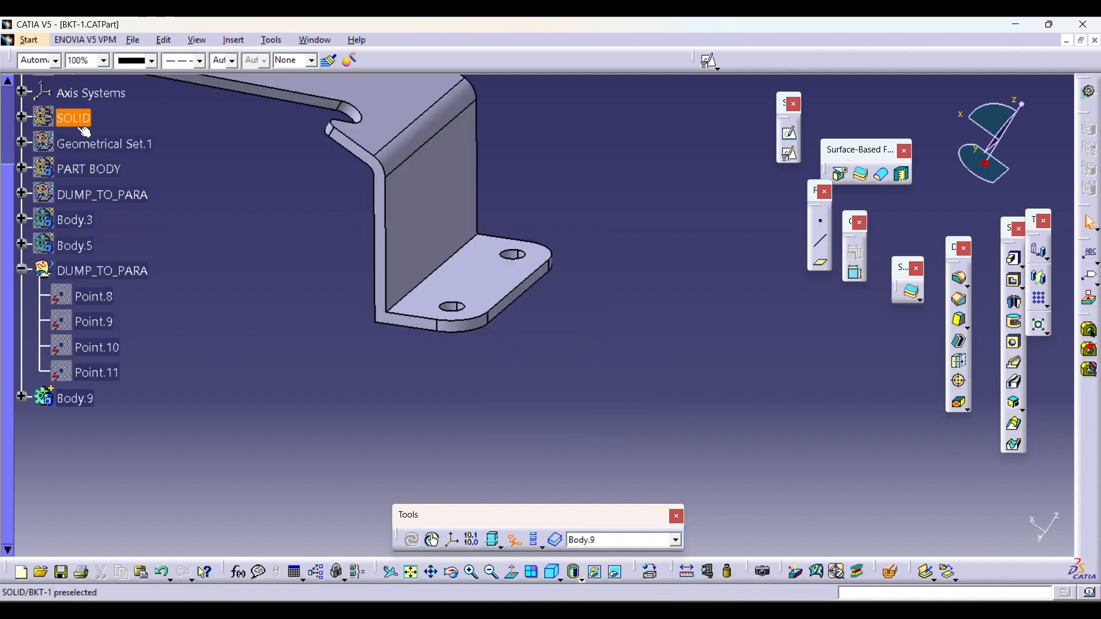
key("space")
middle_click_drag(463, 346, 493, 311)
middle_click(460, 265)
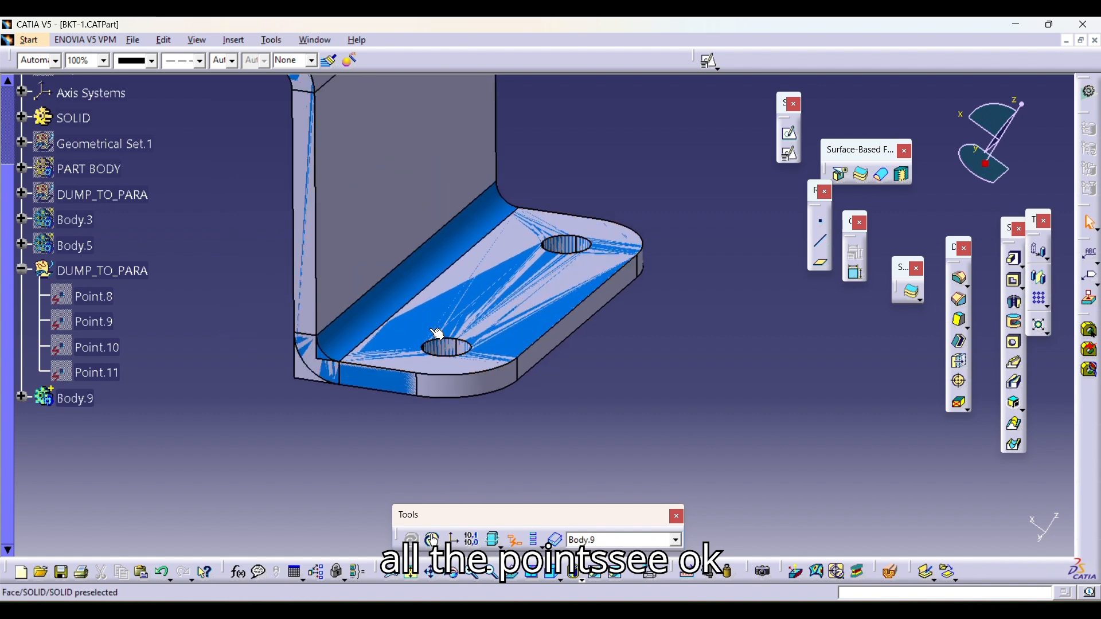
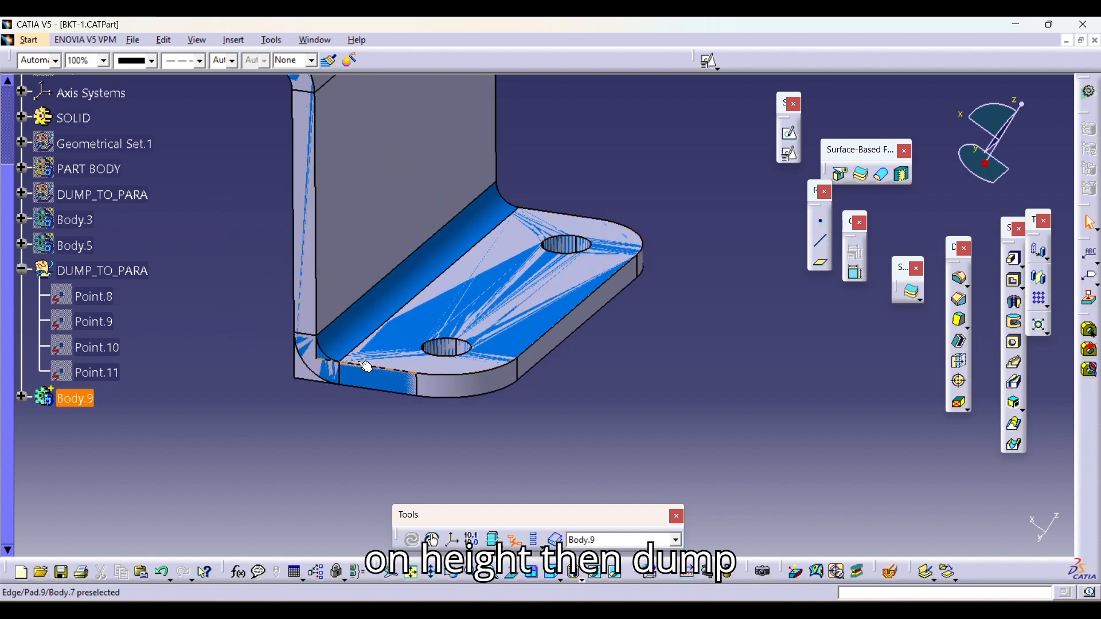
middle_click_drag(378, 331, 341, 388)
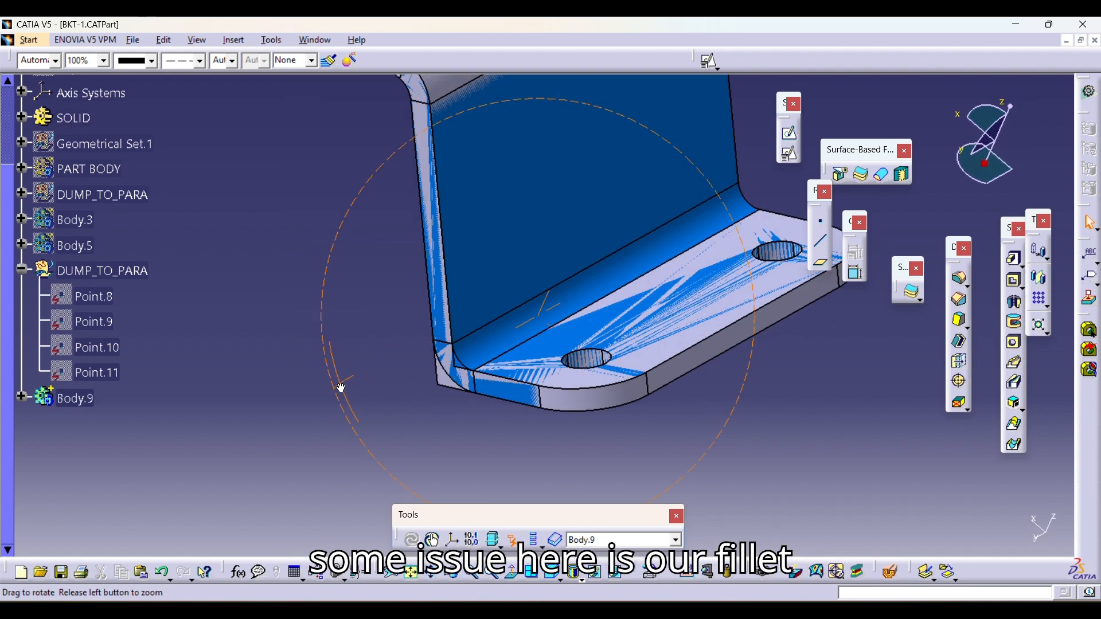
- Measure the inner bend face and the outer bend edge at the original solid's lower bend, keeping both measurements
middle_click_drag(544, 359, 515, 347)
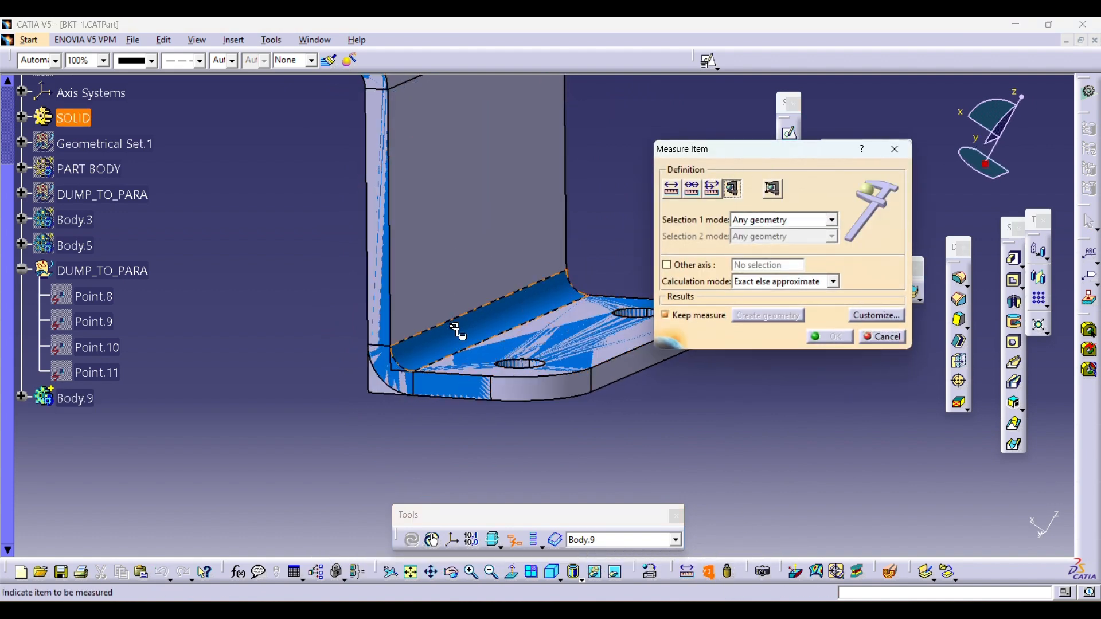
left_click(462, 332)
middle_click_drag(398, 416, 404, 441)
middle_click_drag(450, 381, 654, 153)
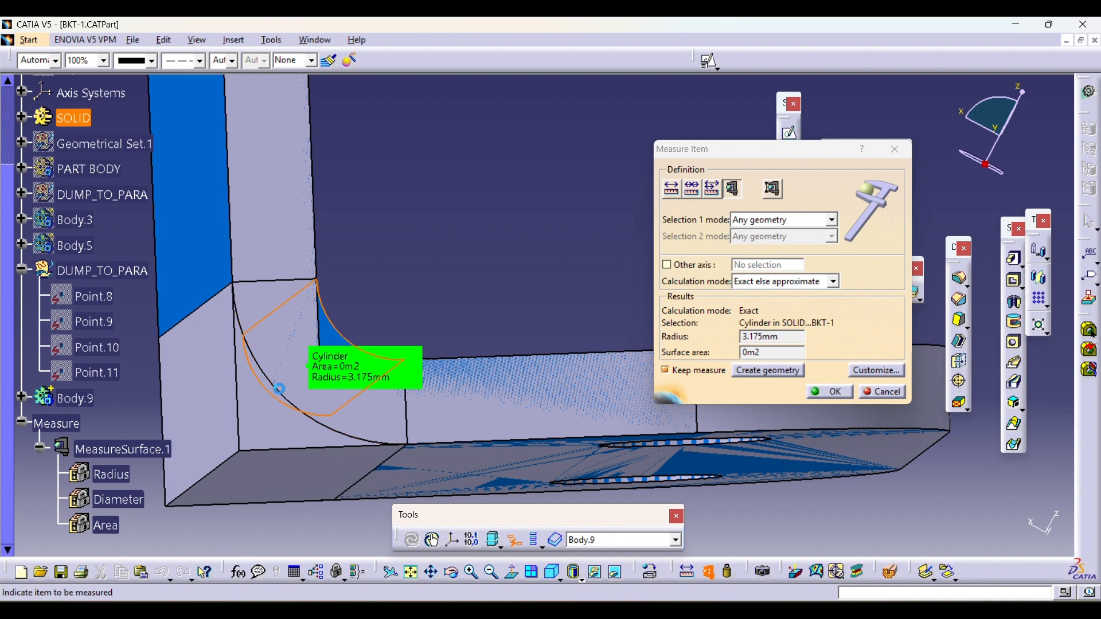
left_click(279, 388)
left_click(918, 425)
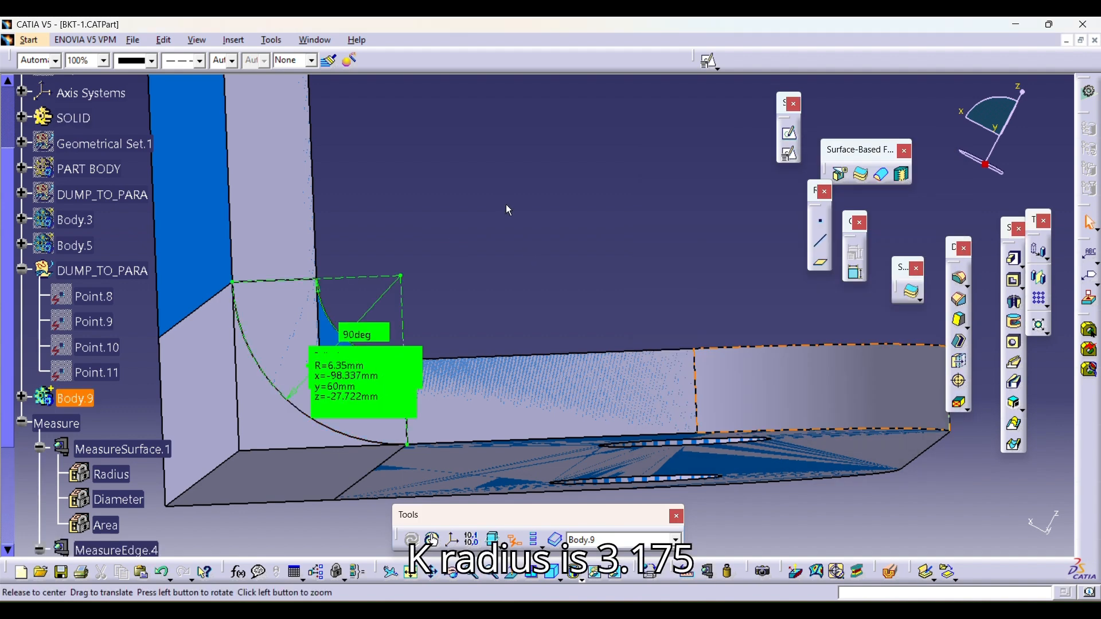
- Hide SOLID and fillet Body.9's lower inner bend edge between web and flange with a 3.175 mm radius
middle_click_drag(507, 209, 470, 287)
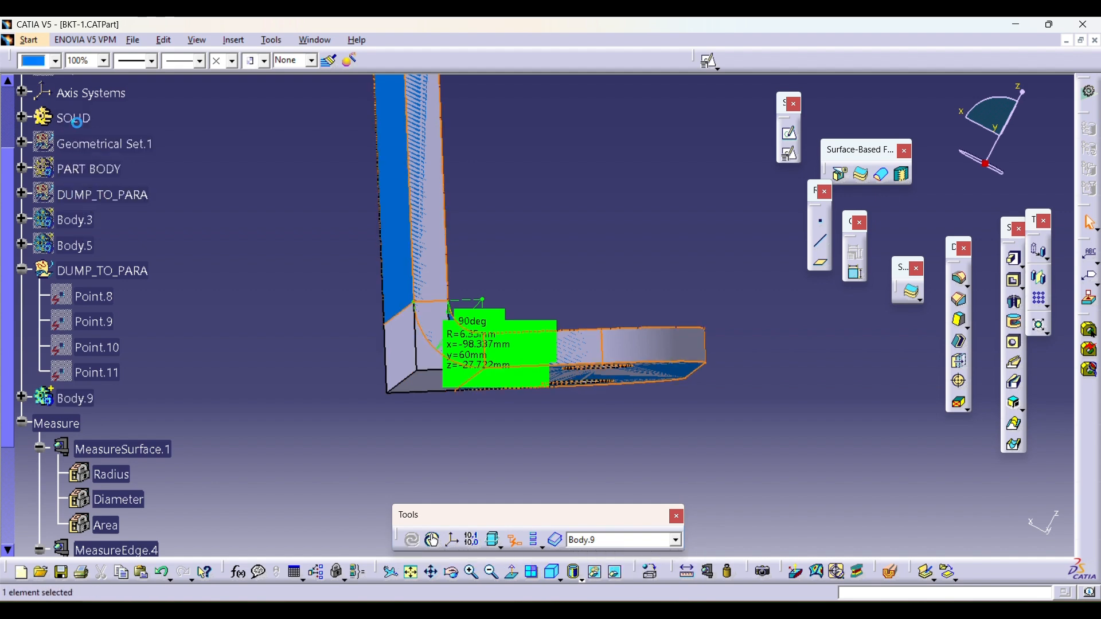
middle_click_drag(497, 349, 412, 405)
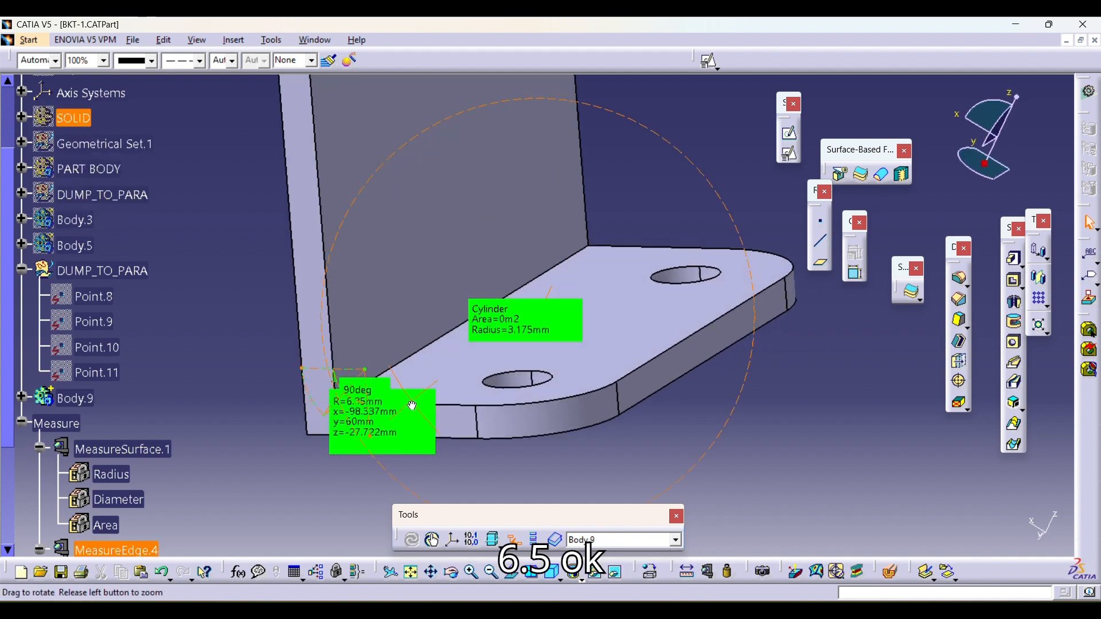
left_click(960, 280)
left_click(562, 271)
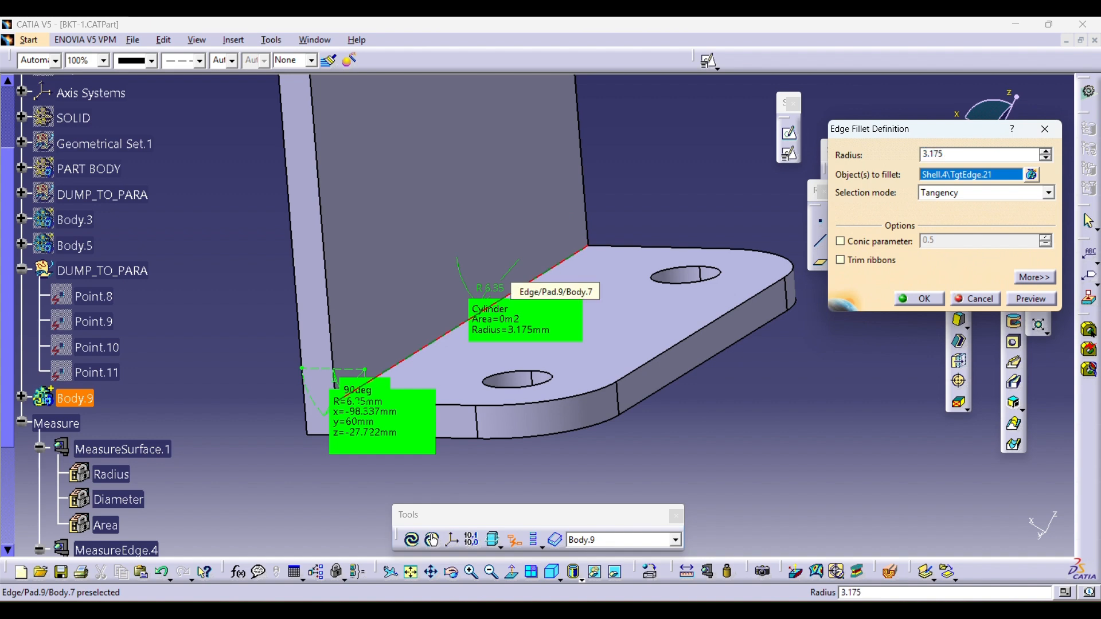
key("Return")
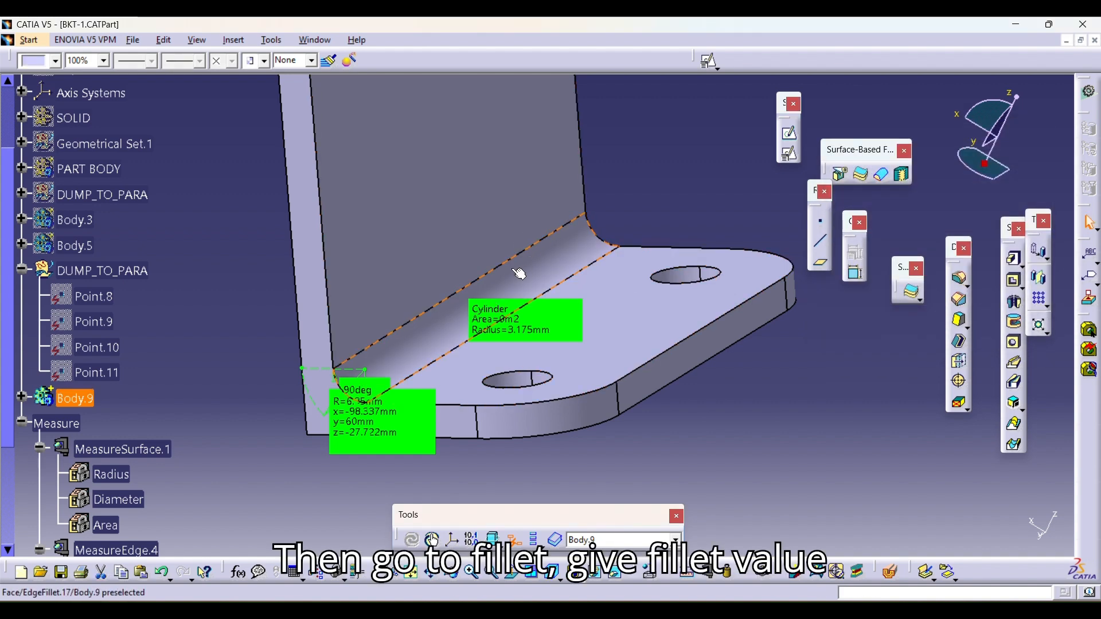
- Fillet the outer edge of Body.9's lower bend with a 3.175 mm radius
middle_click_drag(513, 270, 673, 204)
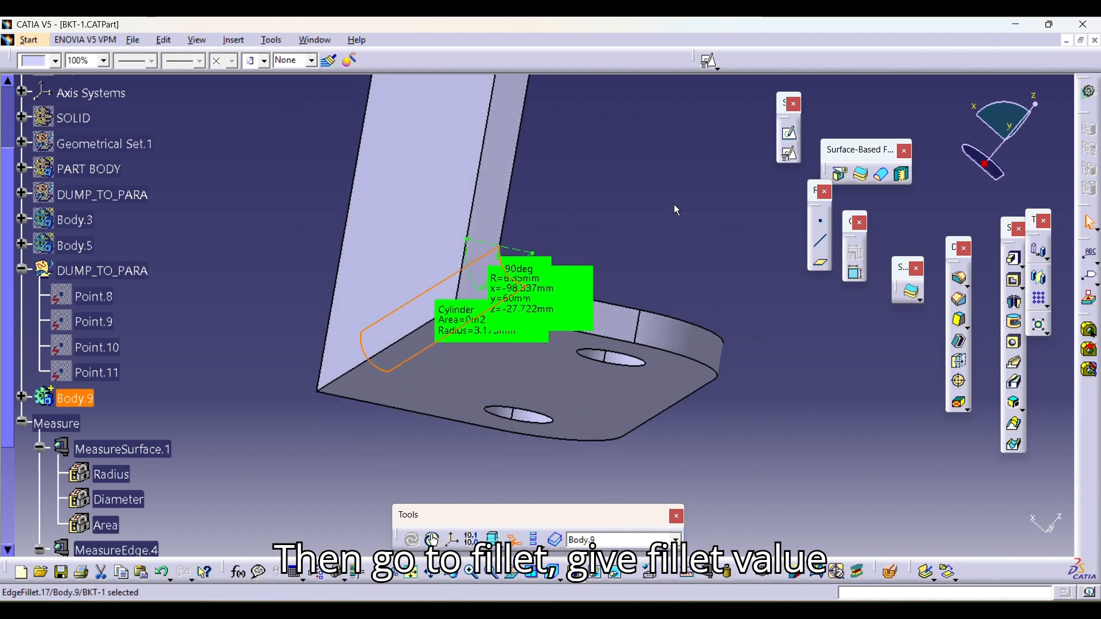
left_click(962, 282)
left_click(406, 335)
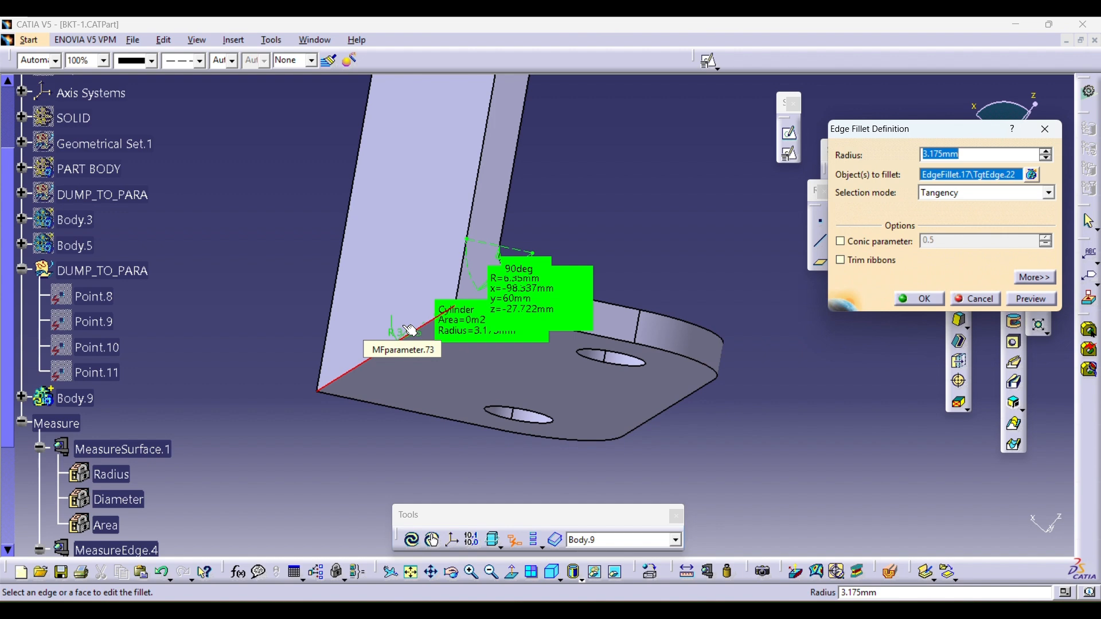
middle_click_drag(462, 371, 488, 309)
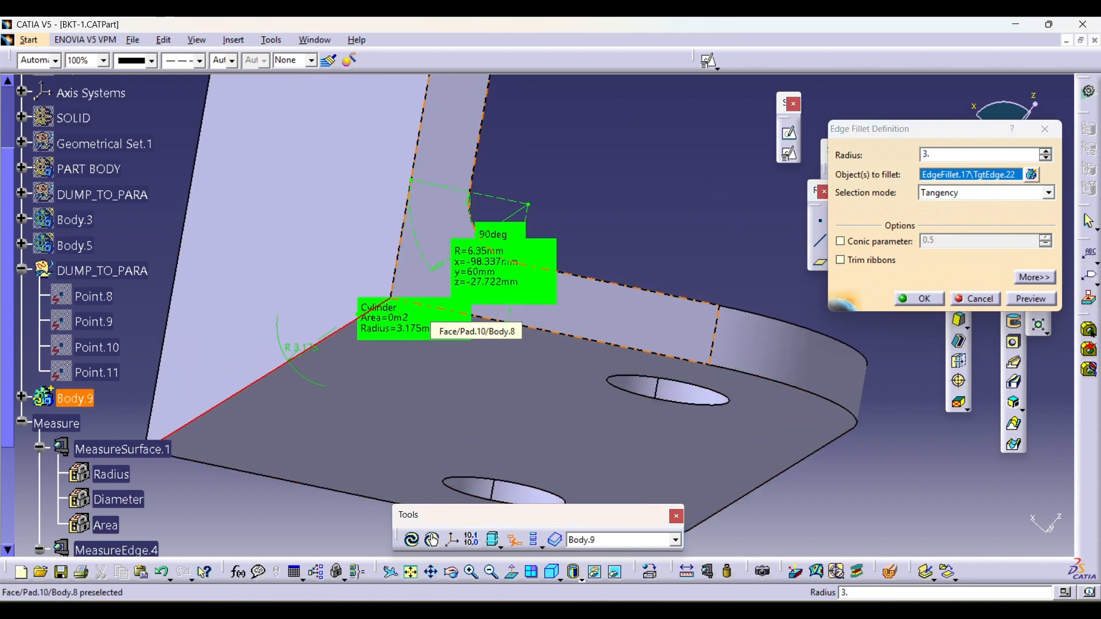
key("Return")
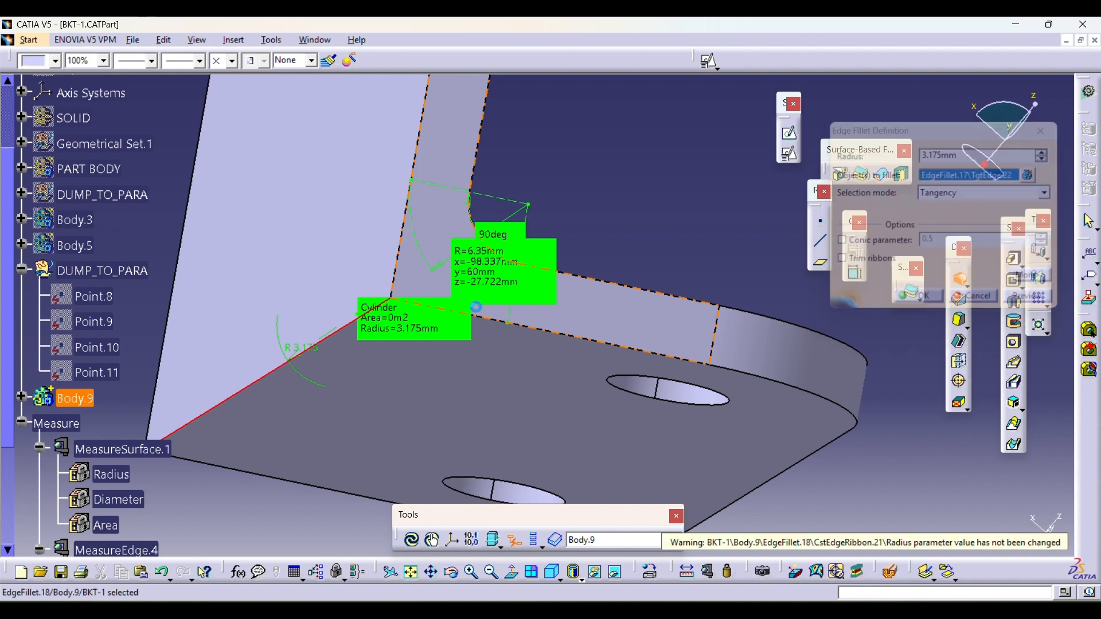
- Try deleting the kept measurements at Body.9's lower bend, and undo the deletion
left_click(108, 453)
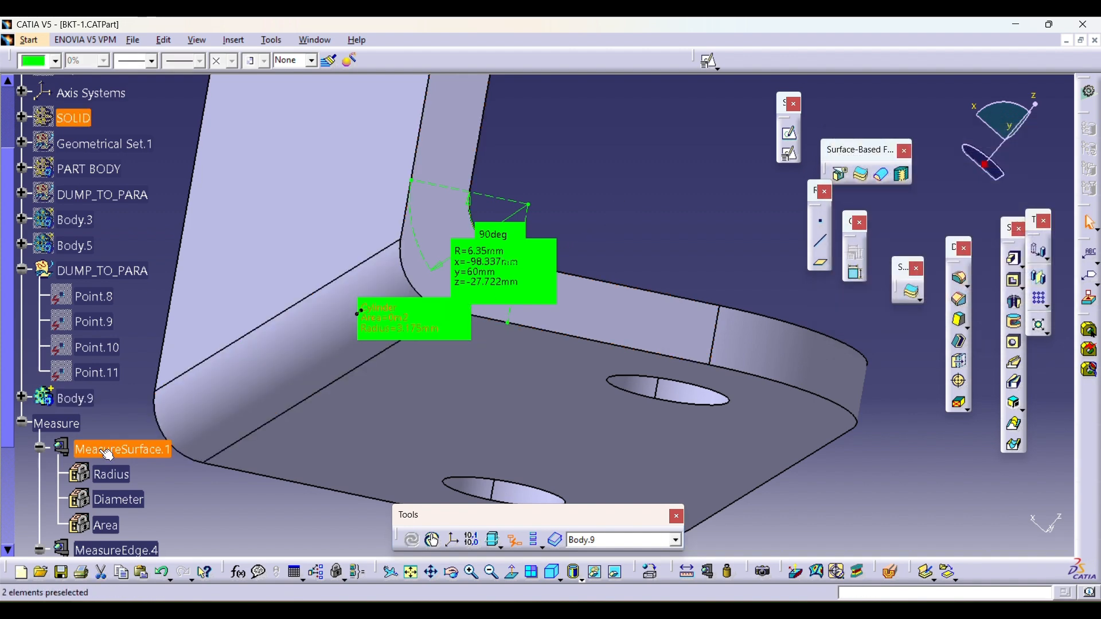
key("Delete")
left_click(106, 452)
key("Delete")
middle_click_drag(505, 252, 498, 325)
left_click(528, 292)
left_click(501, 328)
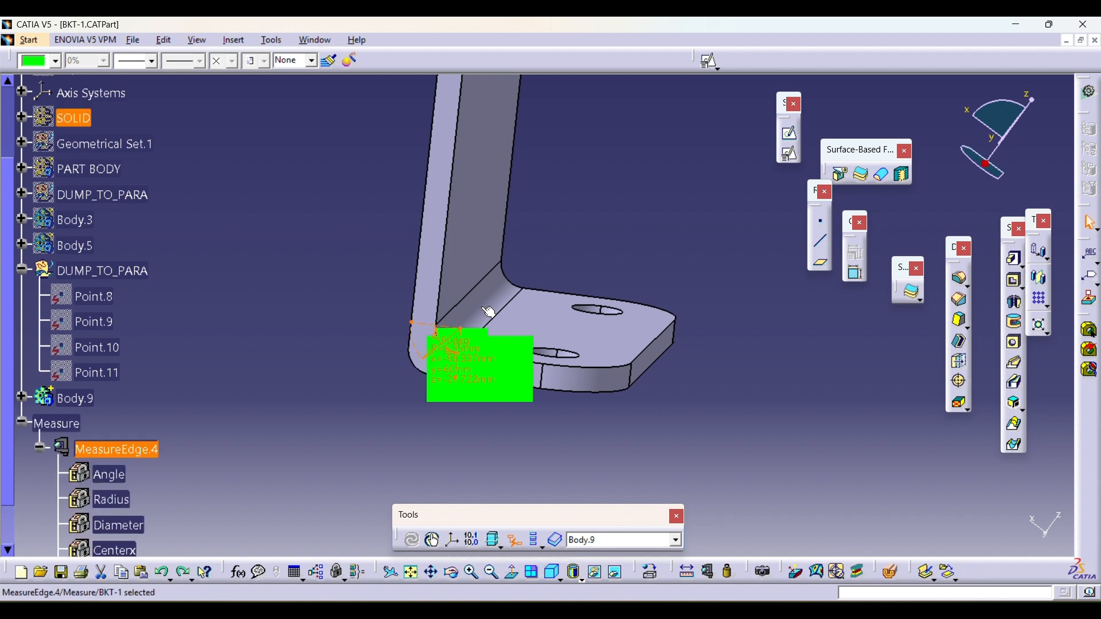
- Set the radius of Body.9's inner lower bend fillet, EdgeFillet.17, to 6.35 mm
middle_click_drag(529, 332, 573, 246, "ctrl")
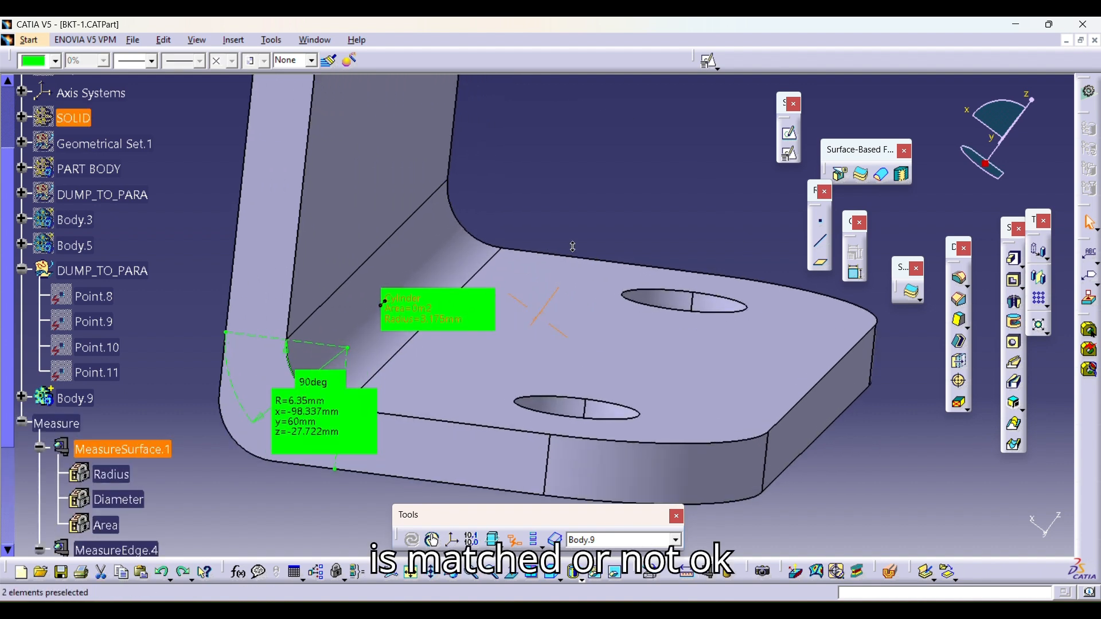
middle_click_drag(314, 416, 401, 261)
middle_click_drag(398, 309, 543, 261)
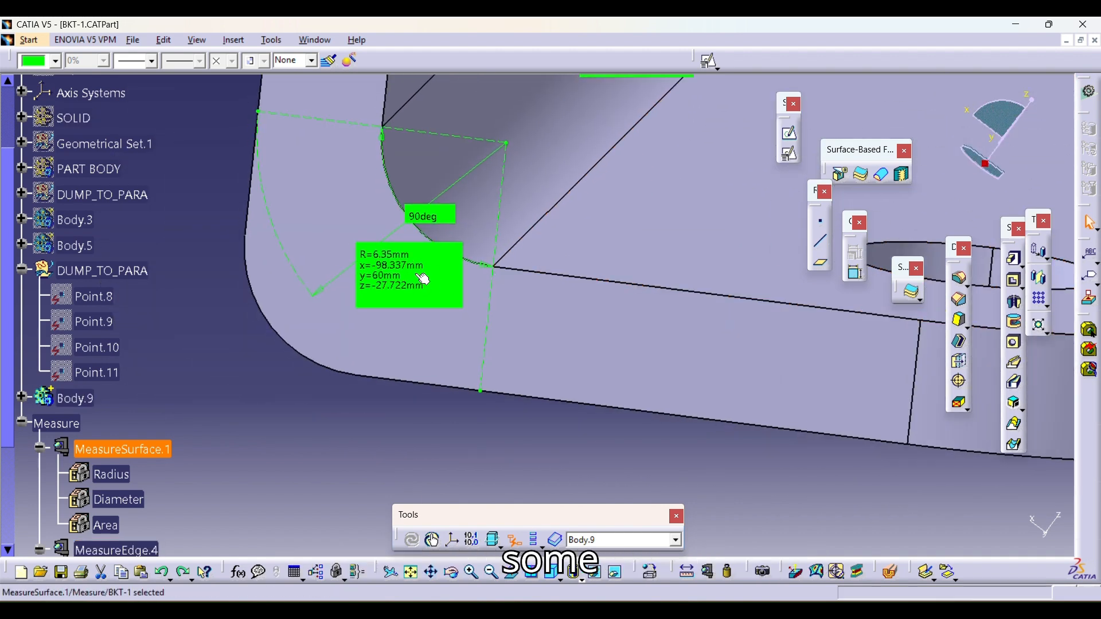
left_click(423, 278)
middle_click_drag(378, 369, 375, 400, "ctrl")
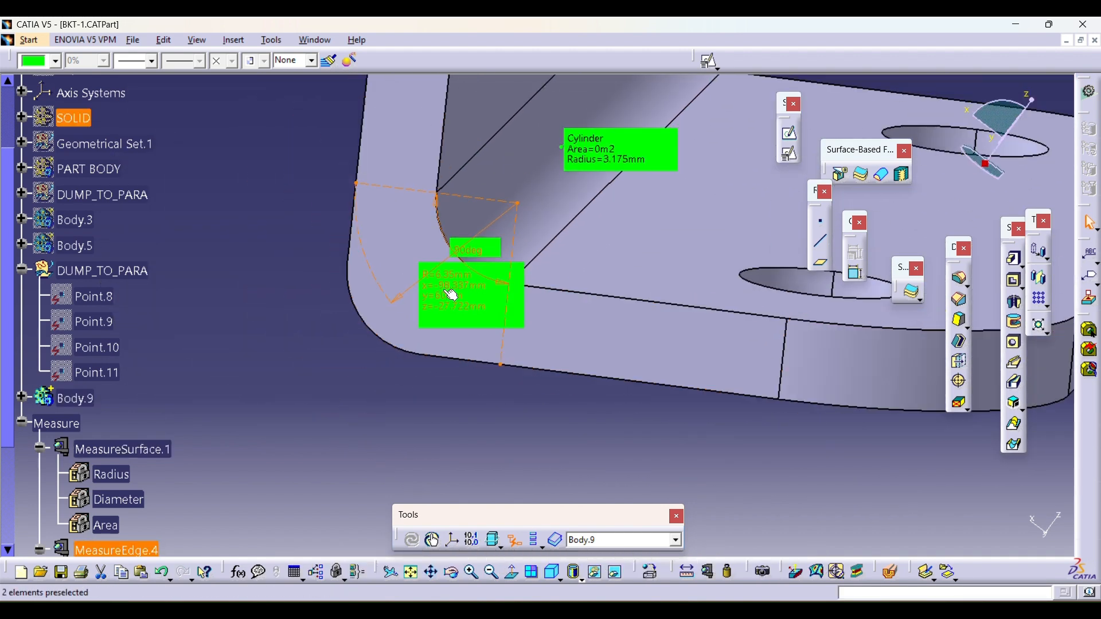
left_click(22, 396)
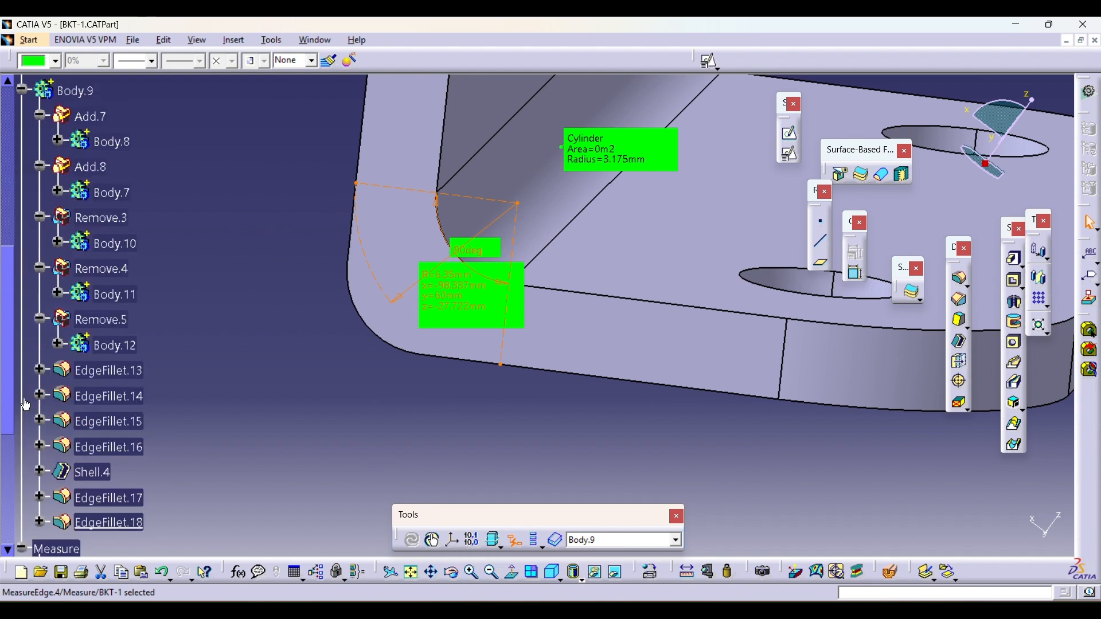
double_click(108, 353)
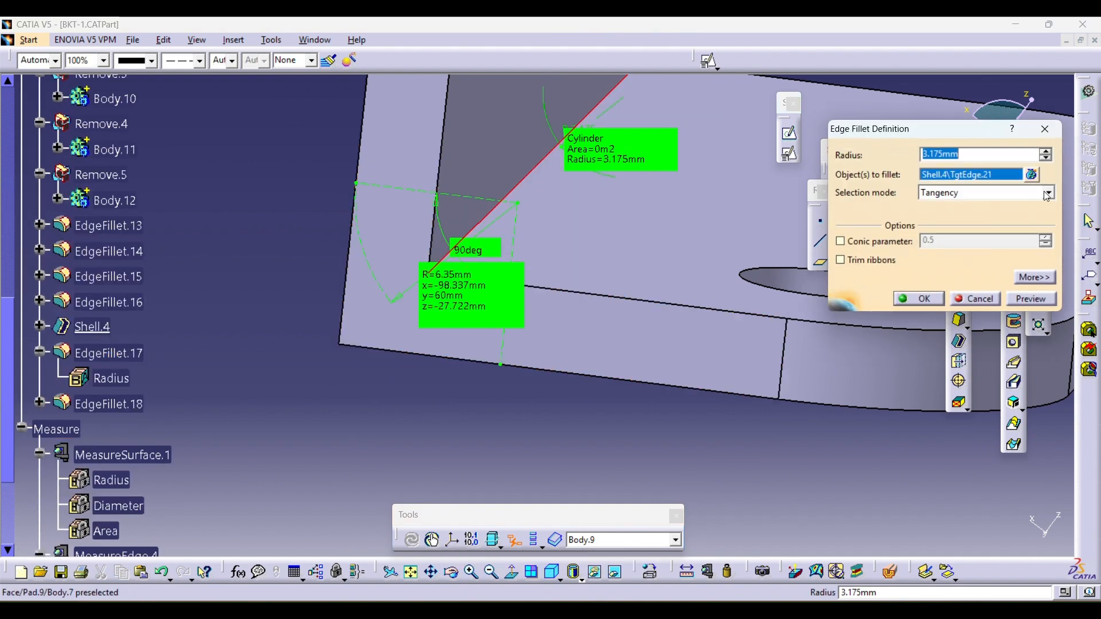
type(".")
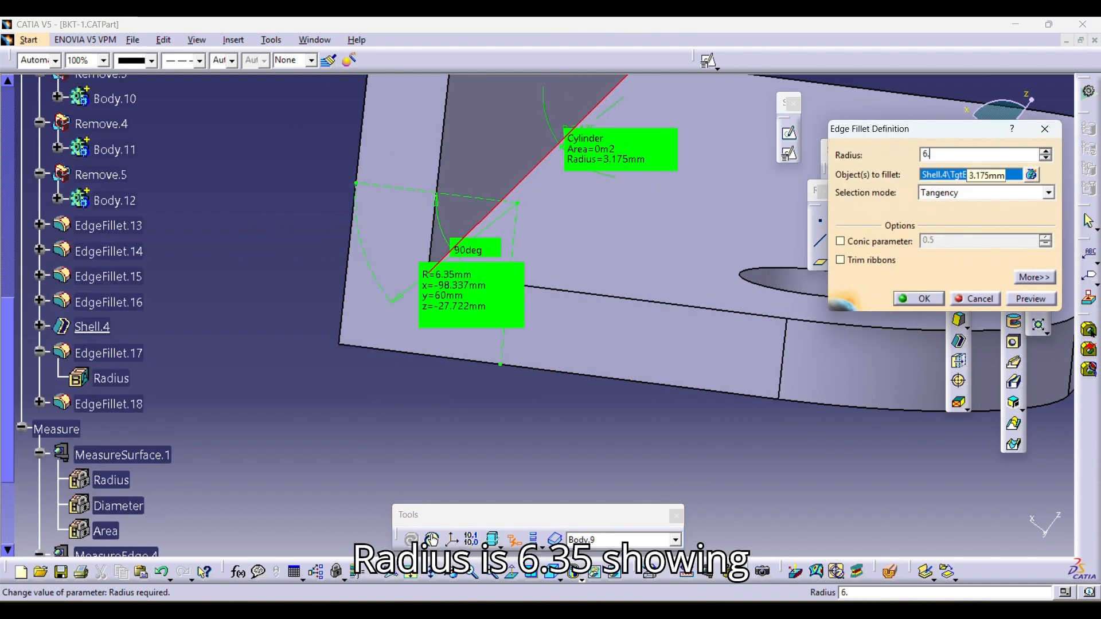
type("35")
key("Return")
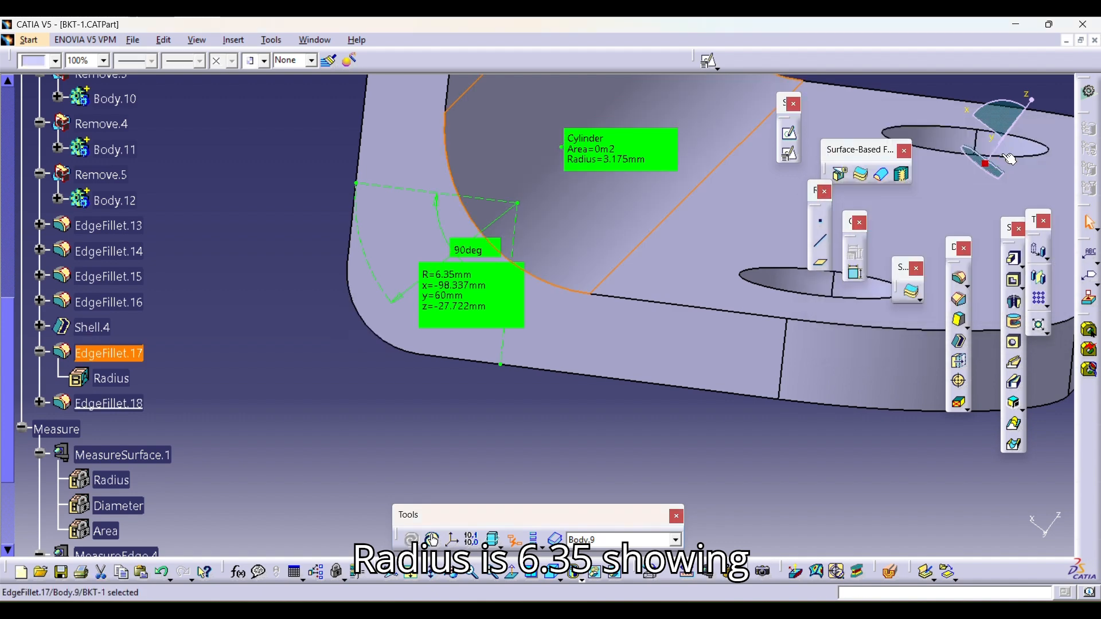
- Show the original SOLID over Body.9, compare their lower bend radii, and check the kept inner surface measurement
middle_click_drag(590, 230, 456, 304)
left_click(591, 250)
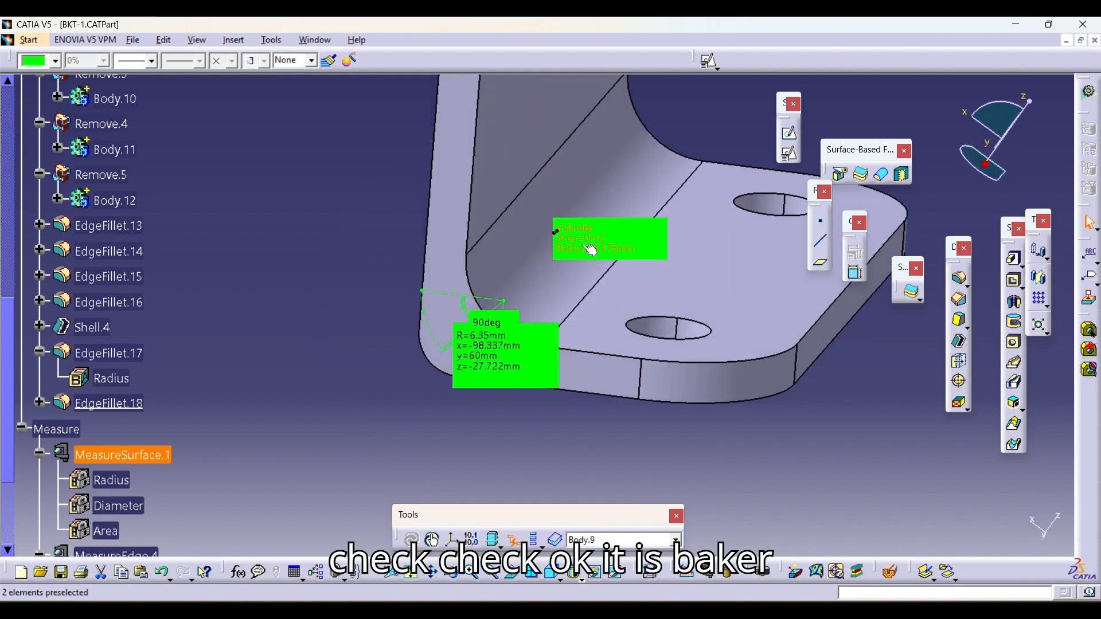
scroll(91, 252, "up", 6)
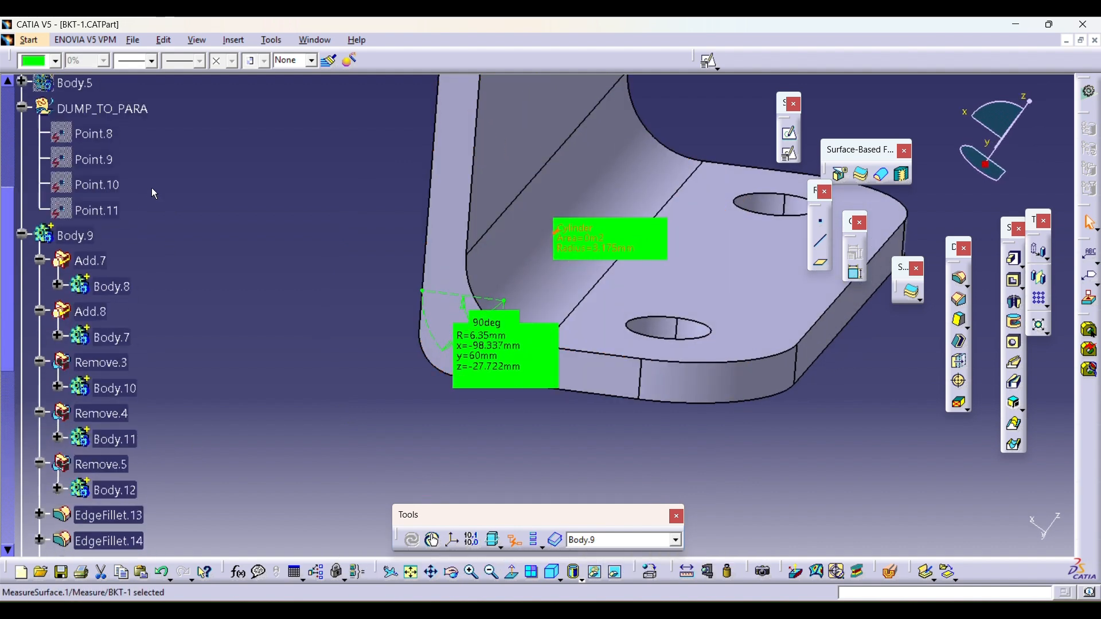
scroll(90, 133, "up", 3)
left_click(73, 197)
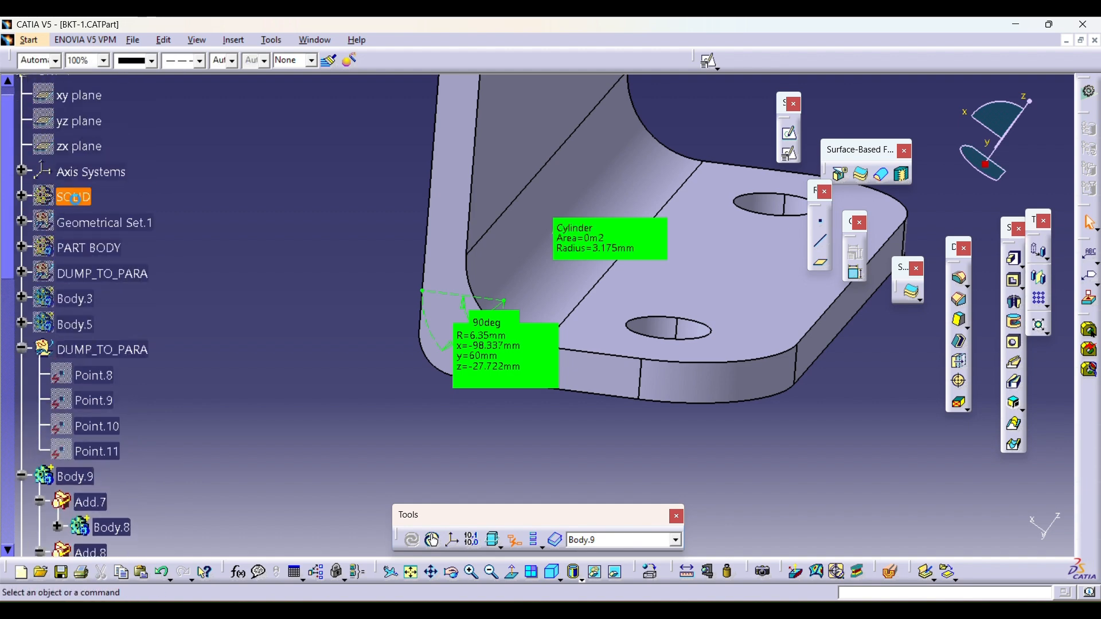
mouse_move(436, 312)
middle_mouse_down()
mouse_move(412, 331)
mouse_move(433, 308)
middle_mouse_up()
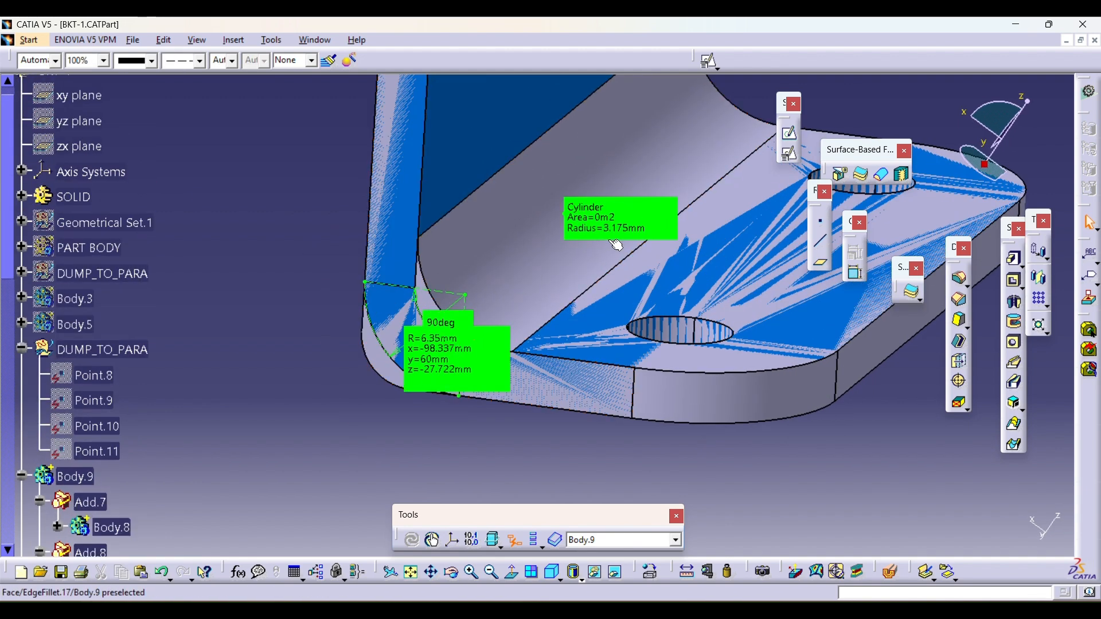
middle_click_drag(499, 300, 506, 290)
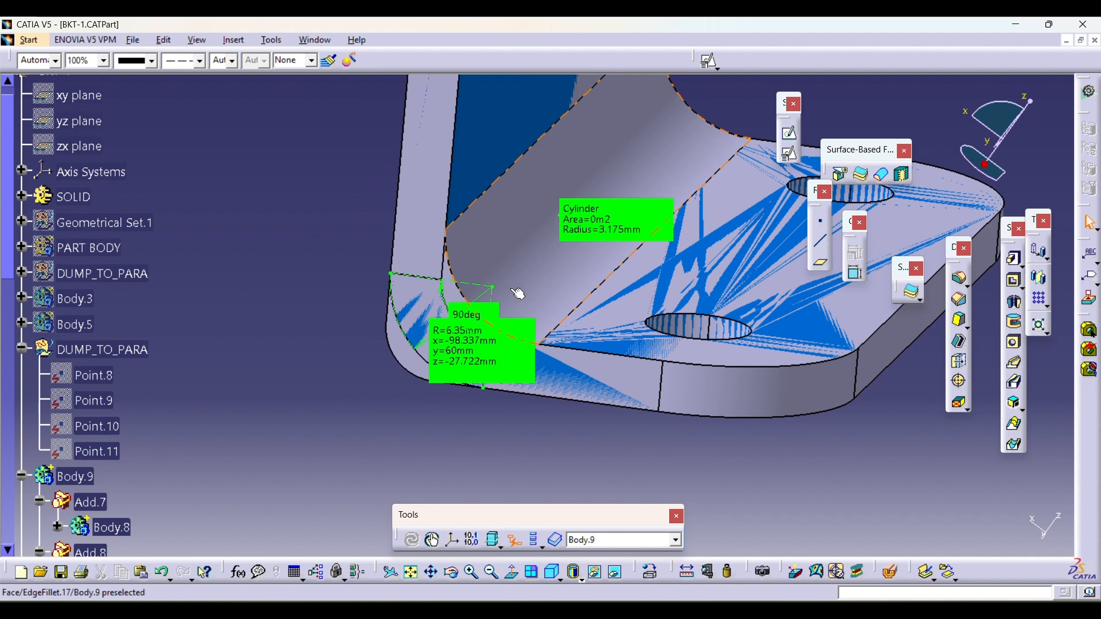
double_click(609, 228)
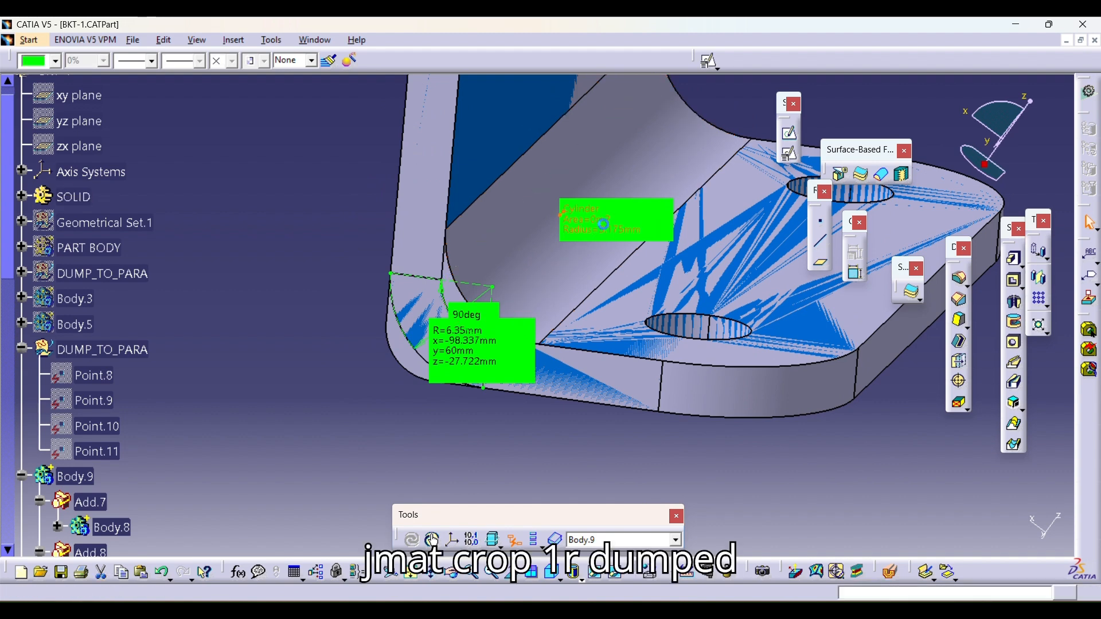
left_click(902, 154)
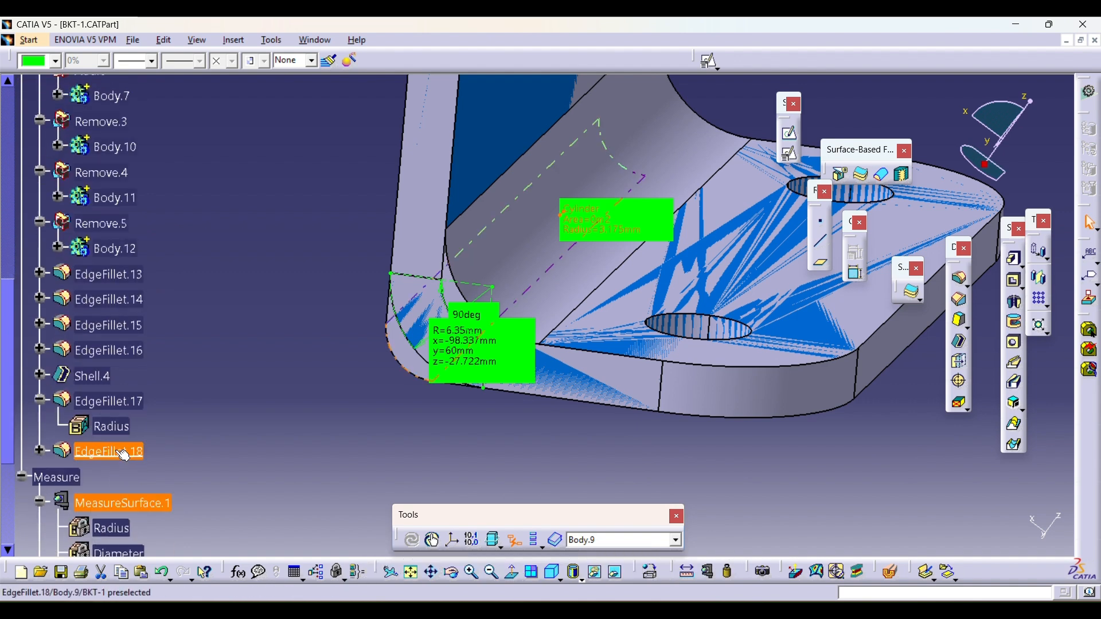
- Set the lower bend's inner fillet, EdgeFillet.17, to 3.175 mm and its outer fillet, EdgeFillet.18, to 6.35 mm
double_click(117, 401)
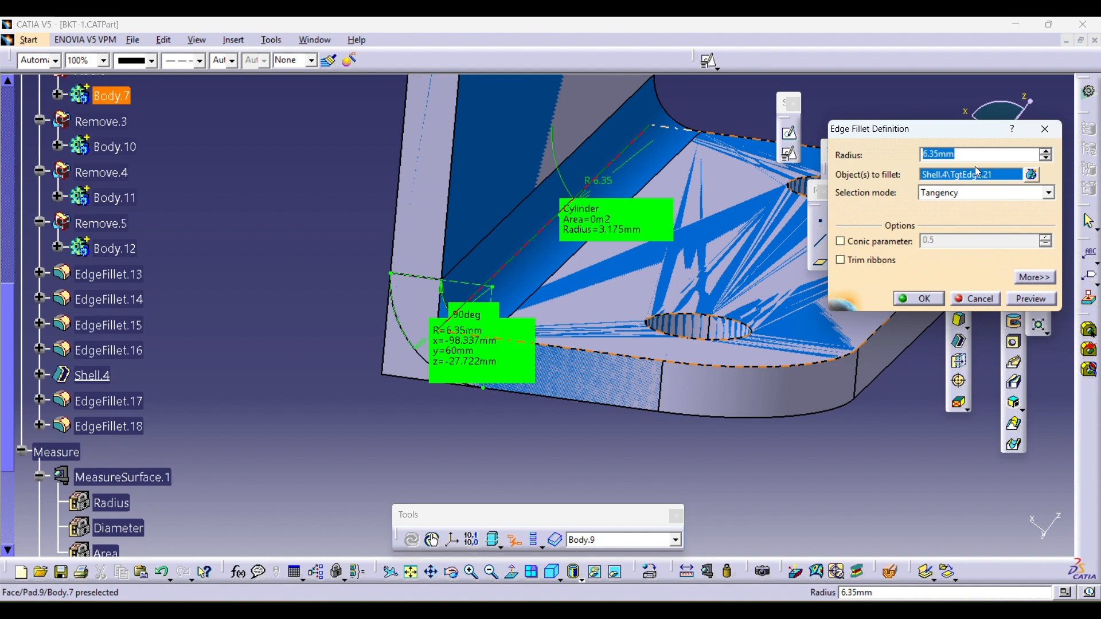
type("3.175")
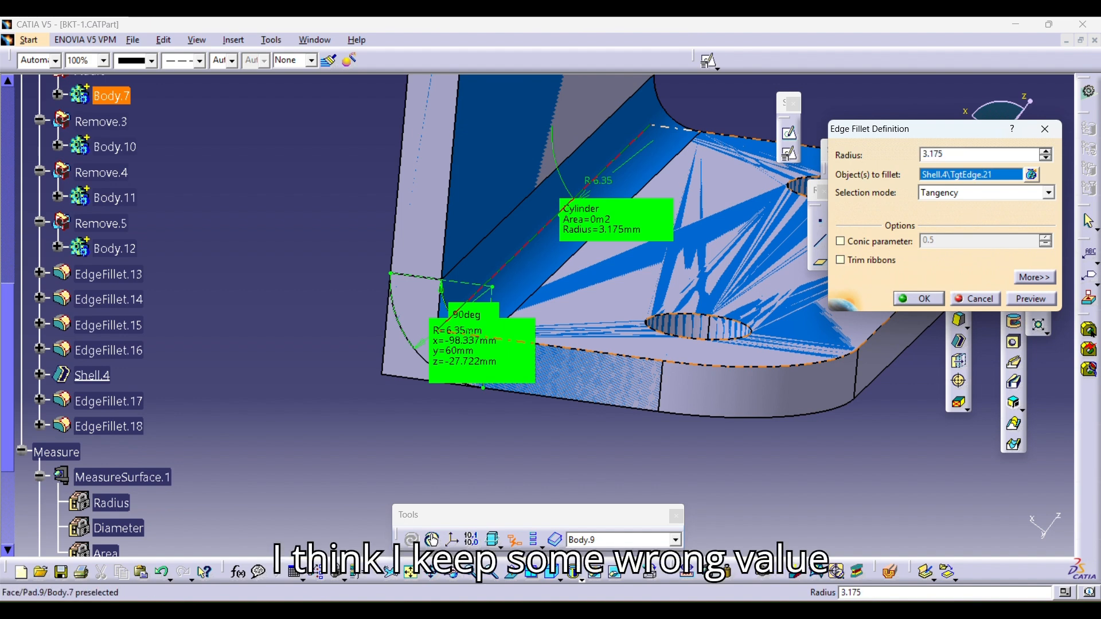
key("Return")
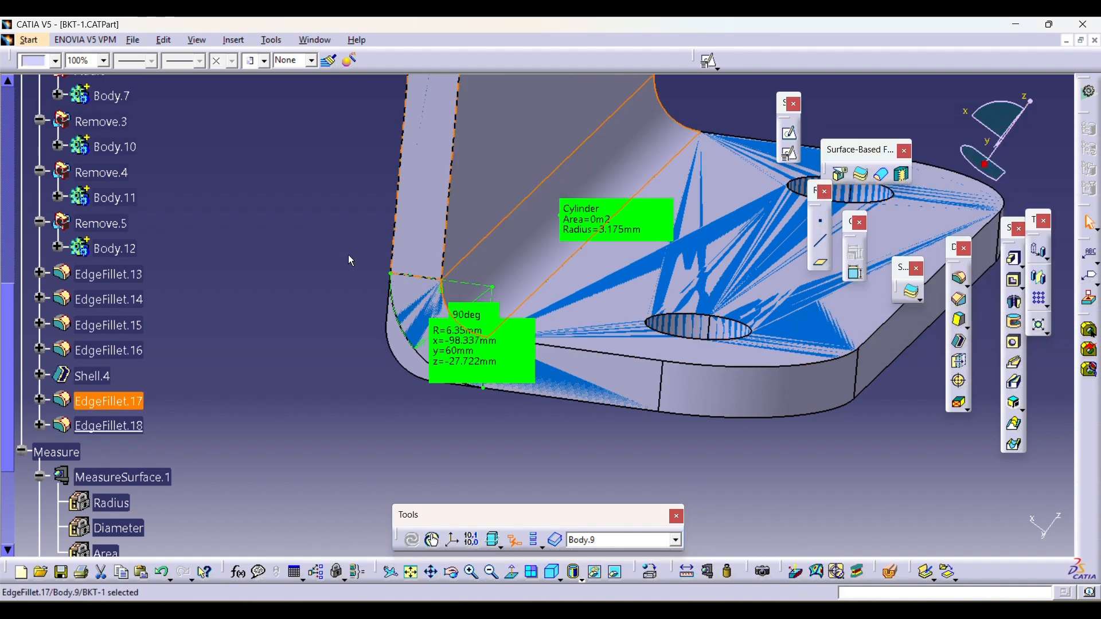
left_click(131, 425)
double_click(126, 435)
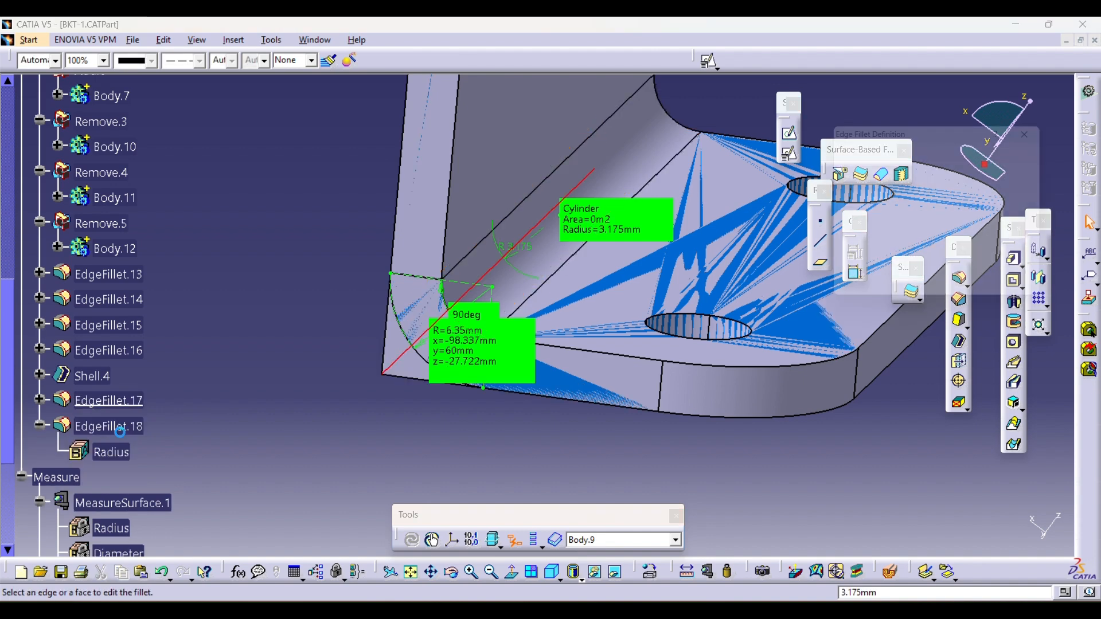
type("6.35")
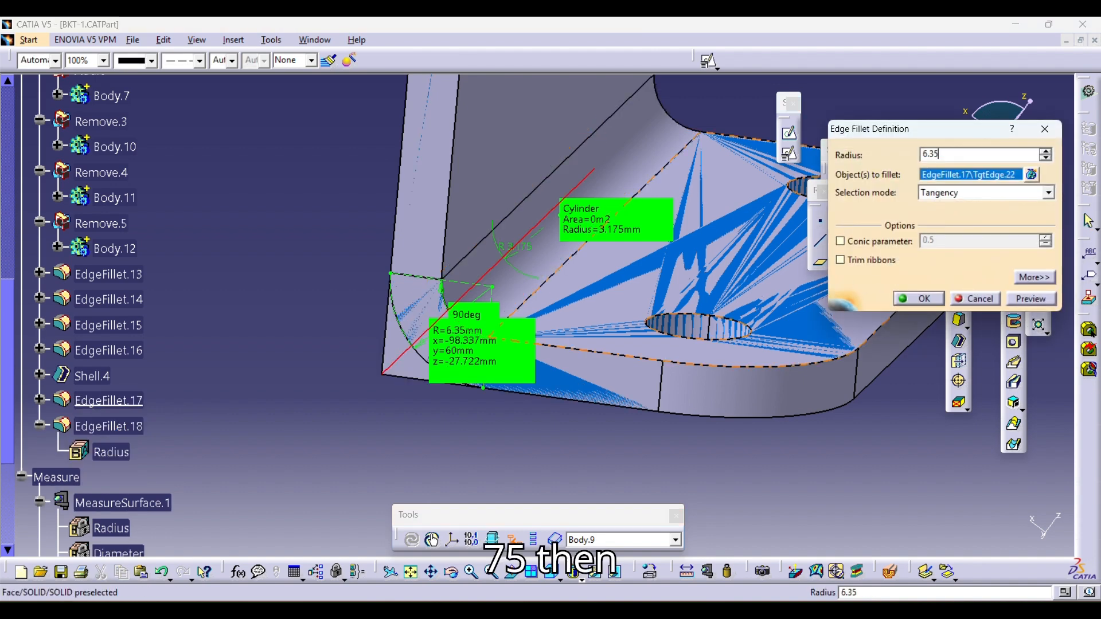
key("Return")
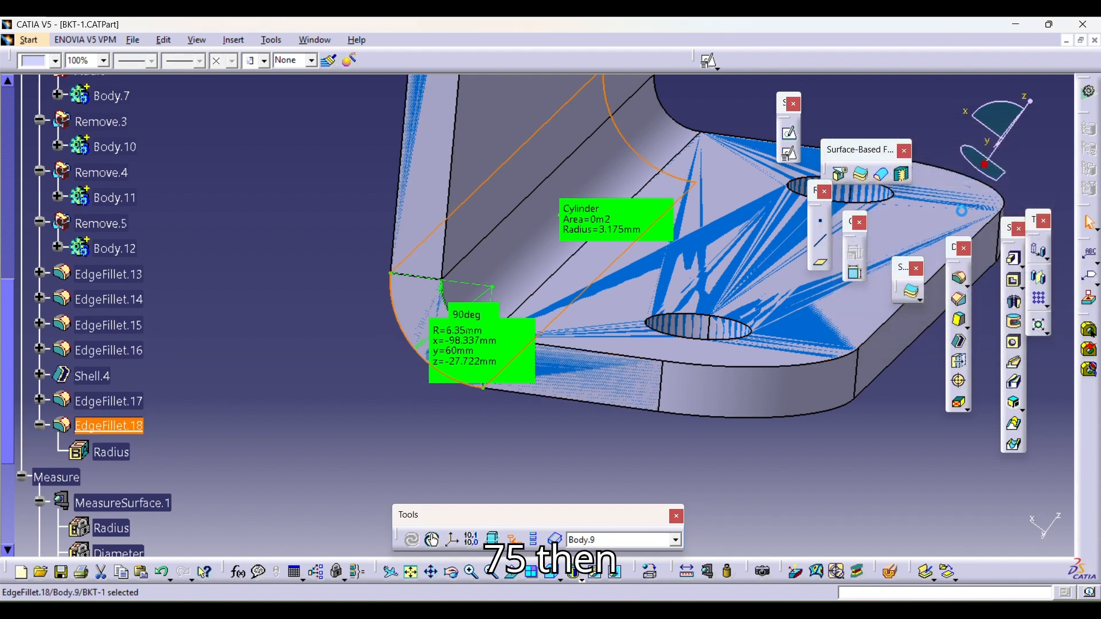
- Delete the edge and surface measurements kept at the lower bend
left_click(468, 342)
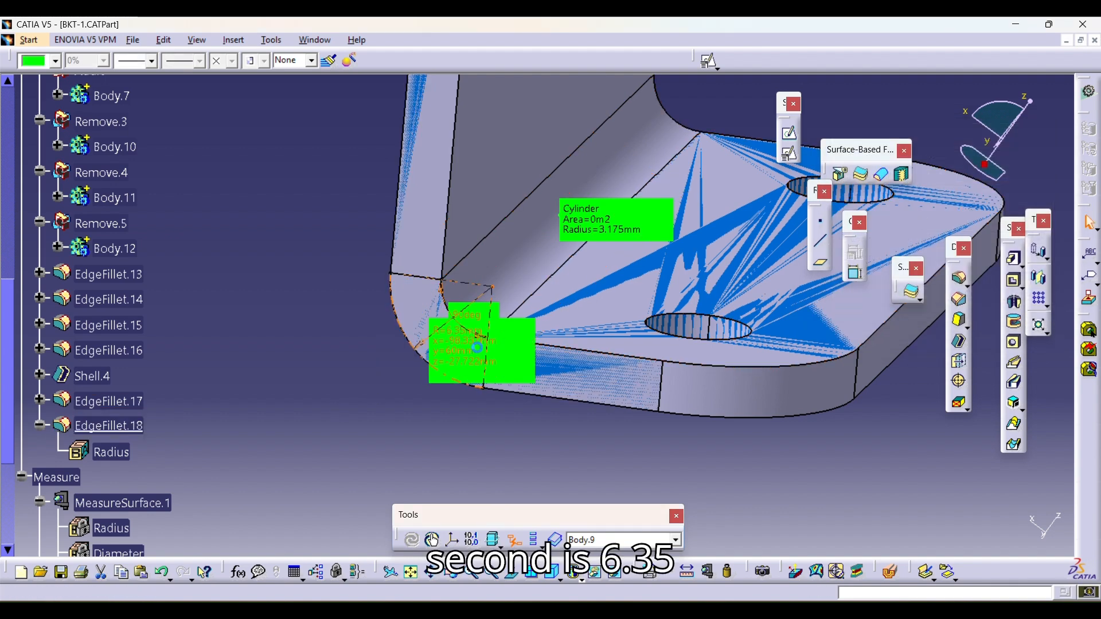
key("Delete")
left_click(607, 232)
key("Delete")
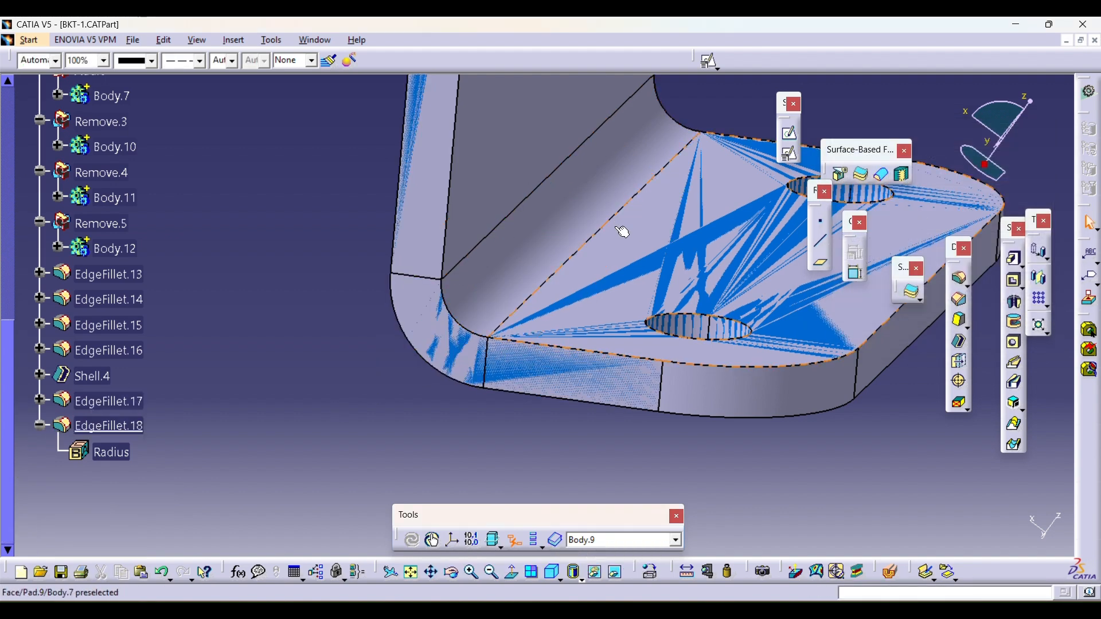
- Delete both lower bend fillets, EdgeFillet.17 and EdgeFillet.18, from Body.9
middle_click_drag(622, 234, 513, 303)
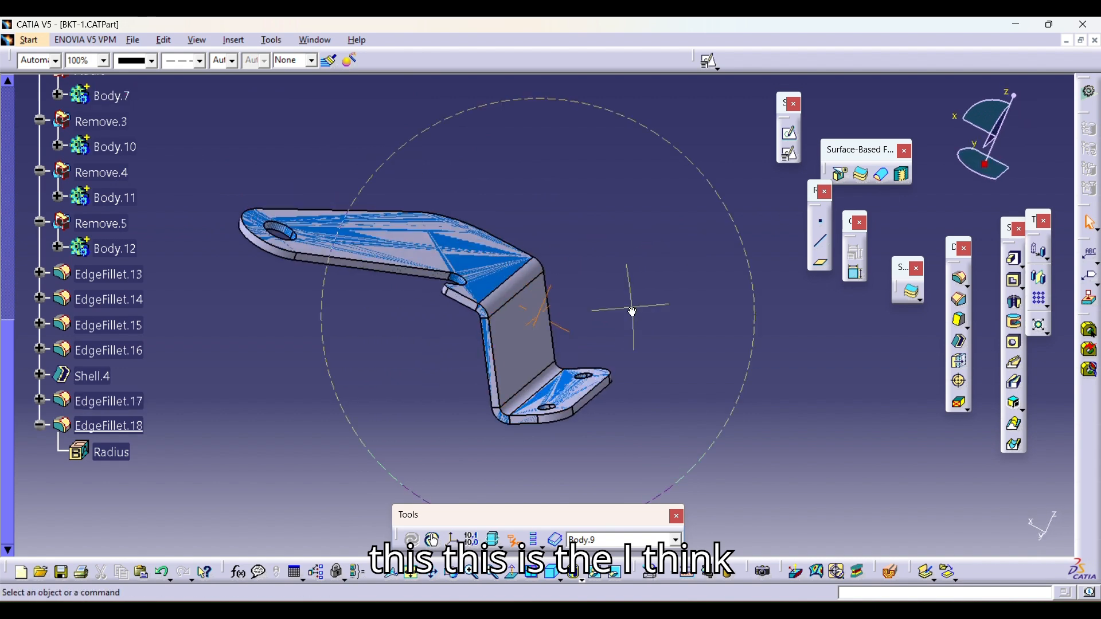
middle_click_drag(633, 311, 622, 321)
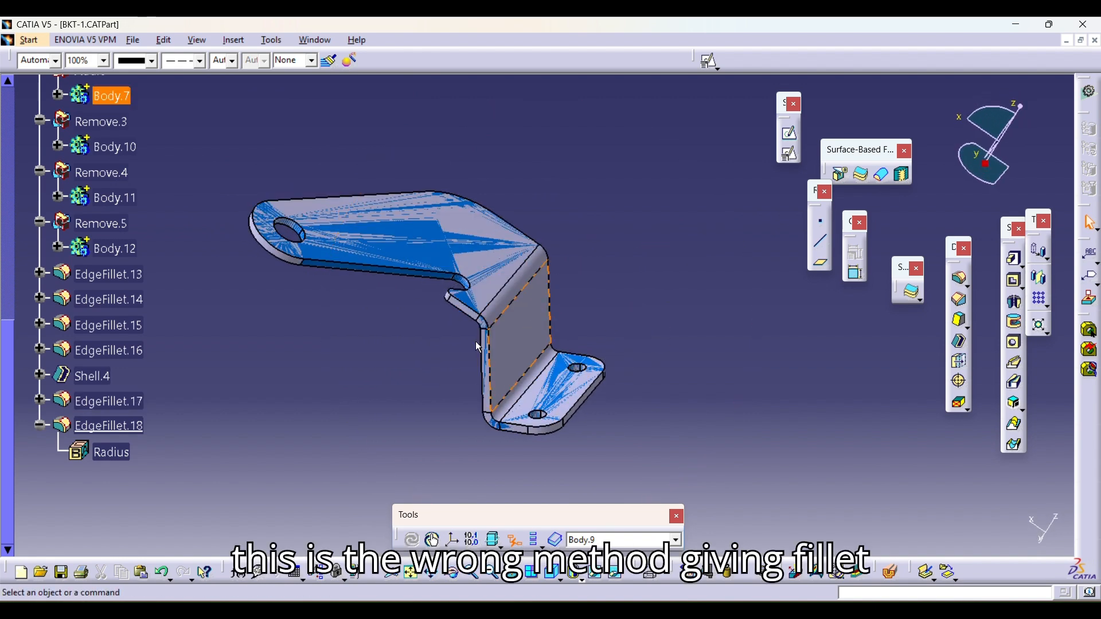
left_click(115, 409)
key("Delete")
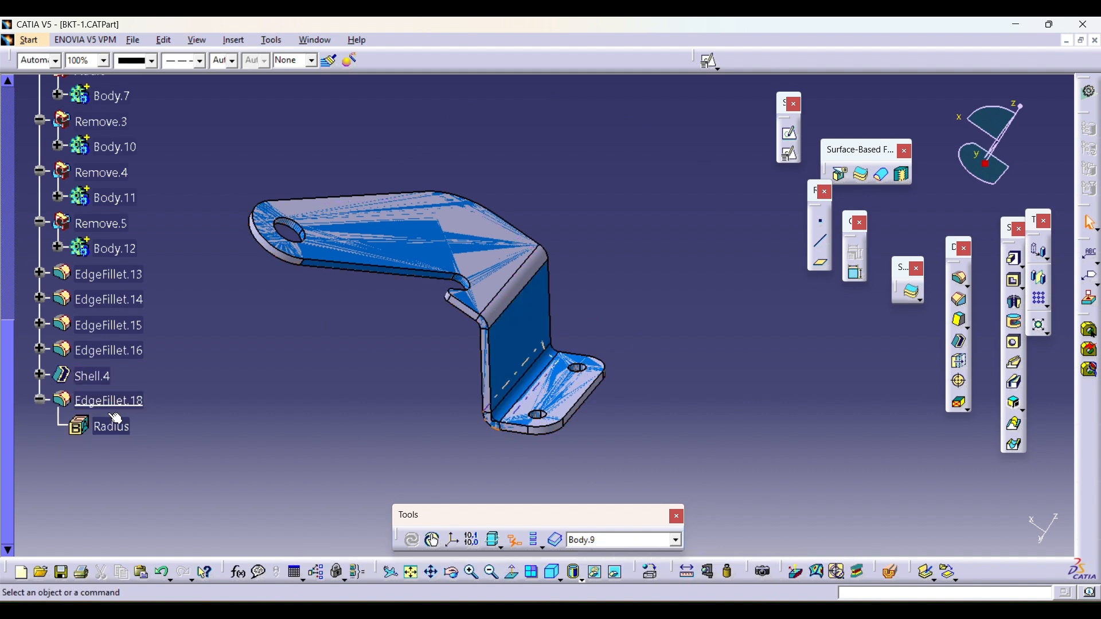
left_click(110, 400)
key("Delete")
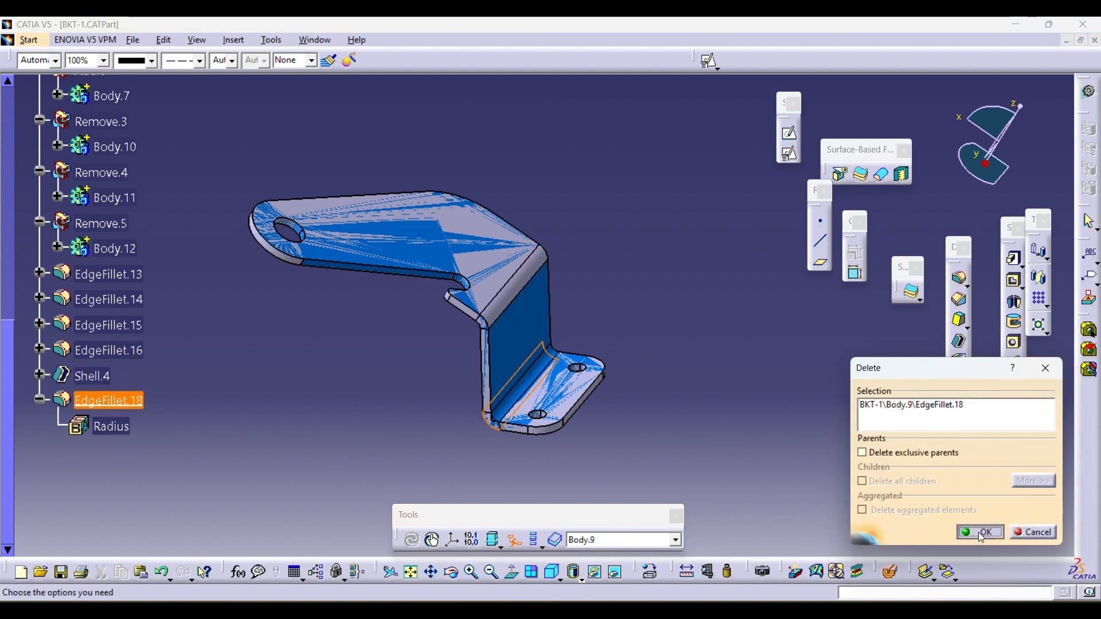
left_click(980, 532)
- Delete the shell feature, Shell.4, from Body.9
left_click(93, 375)
key("Delete")
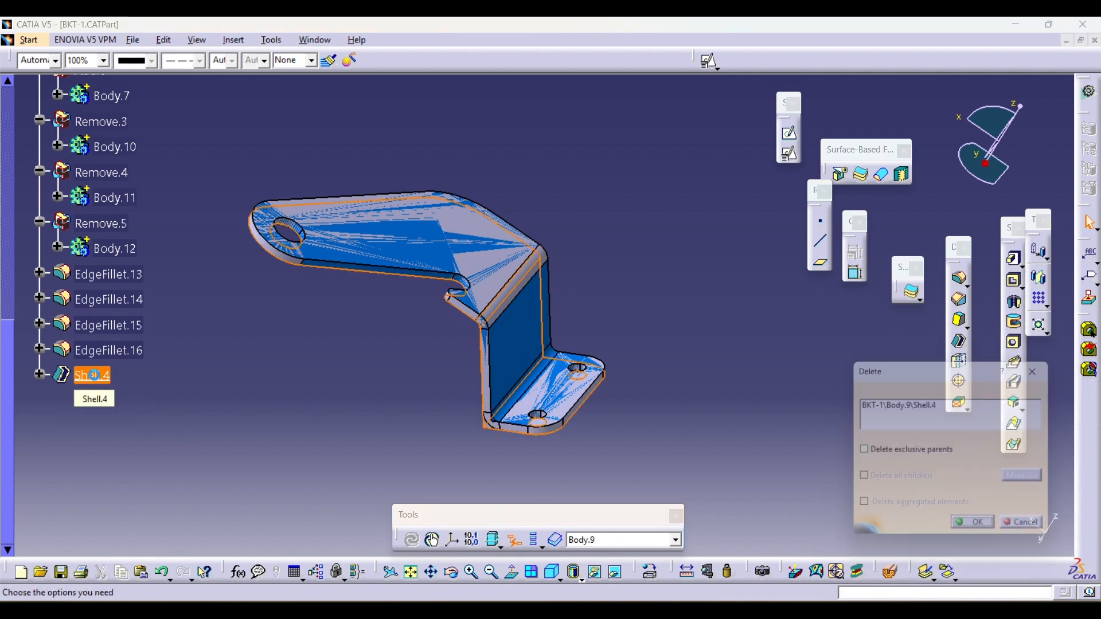
left_click(980, 533)
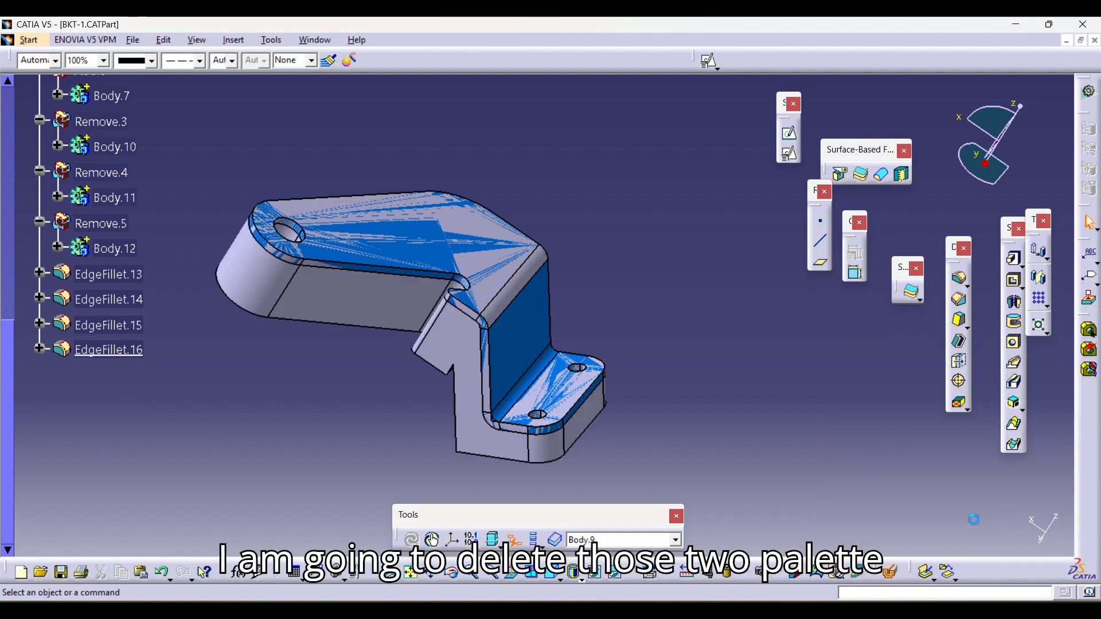
- Hide the original SOLID body overlapping Body.9
left_click(100, 350)
scroll(103, 397, "up", 3)
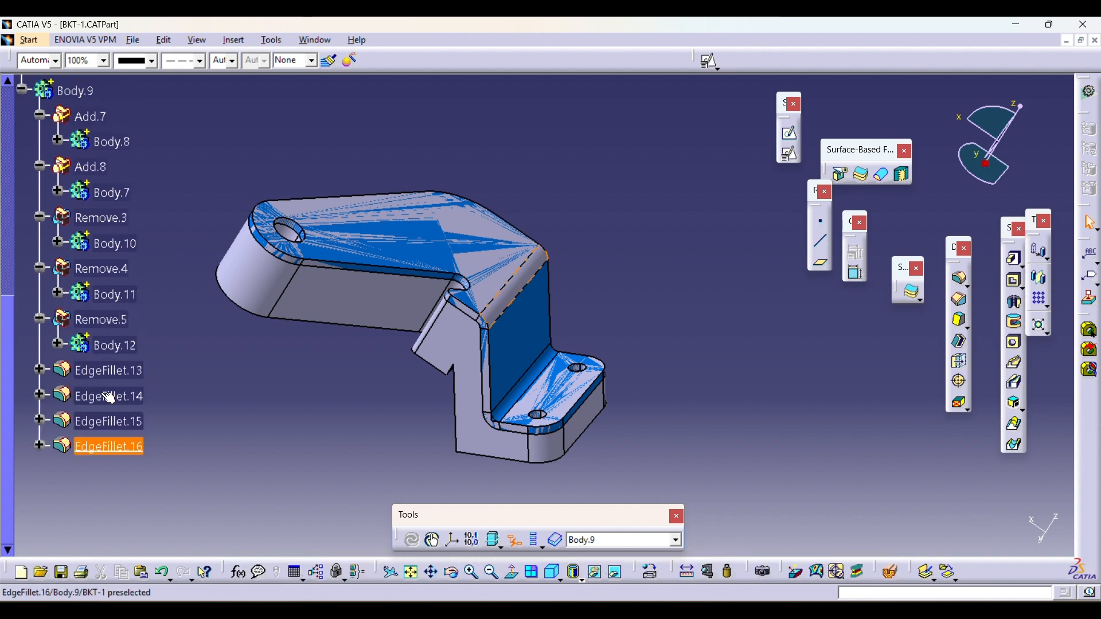
right_click(78, 94)
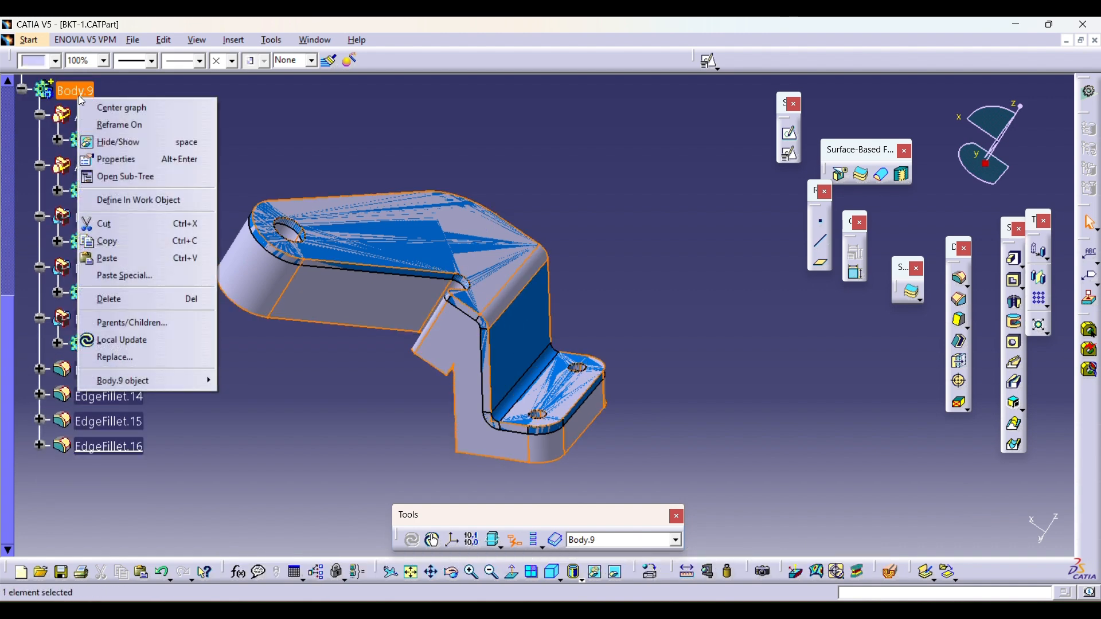
left_click(285, 121)
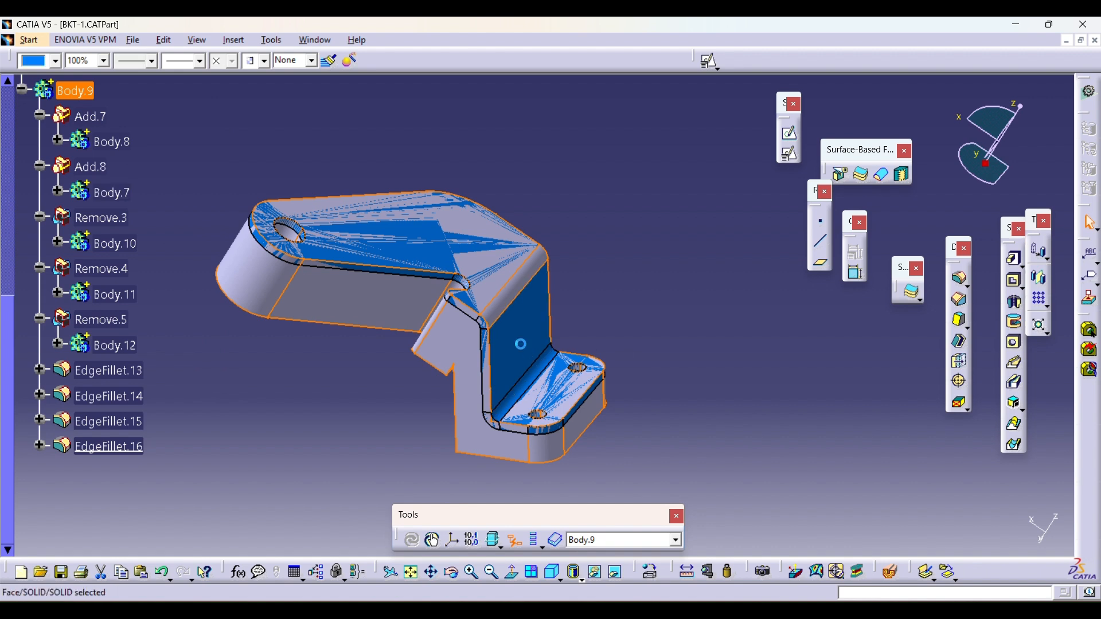
left_click(658, 329)
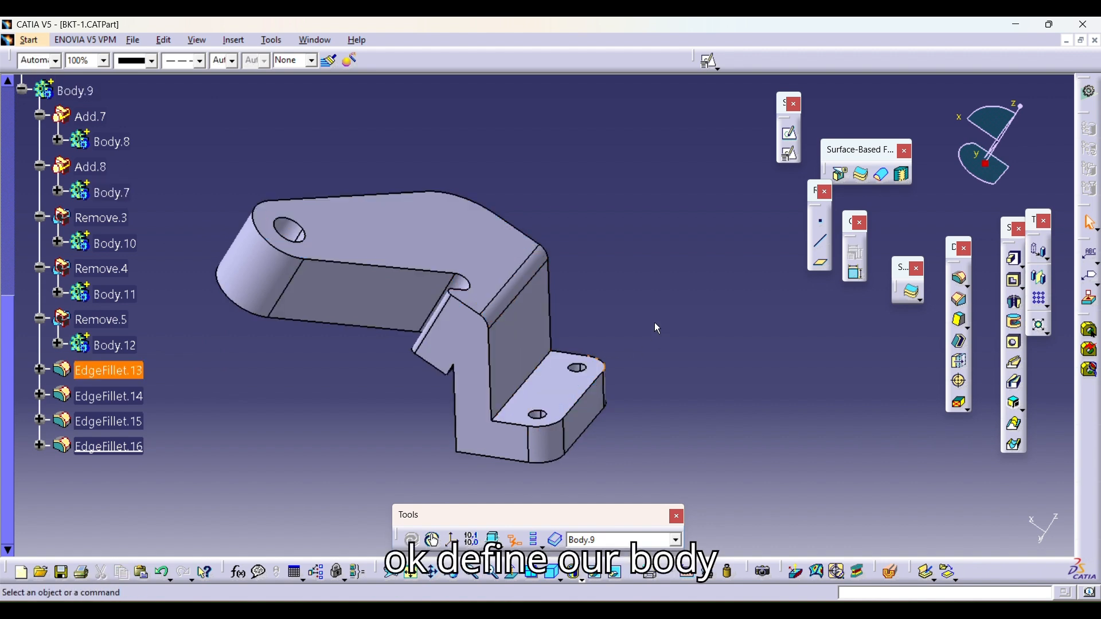
- Fillet the inside bend edge where the vertical wall meets the lower flange of Body.9 with a 6.35 mm radius
left_click(961, 281)
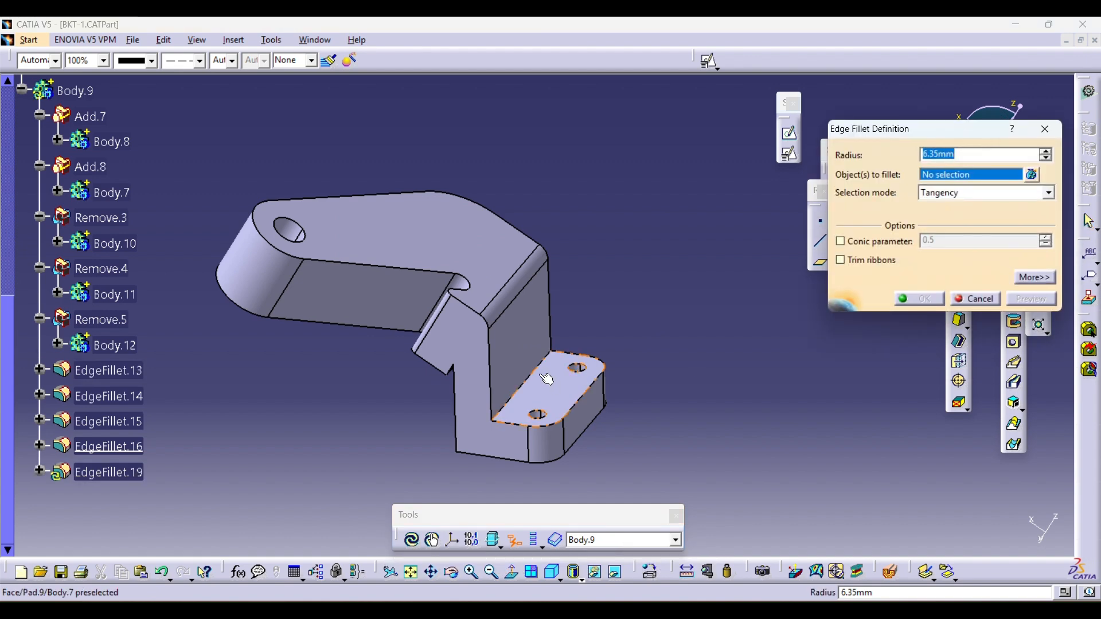
left_click(535, 369)
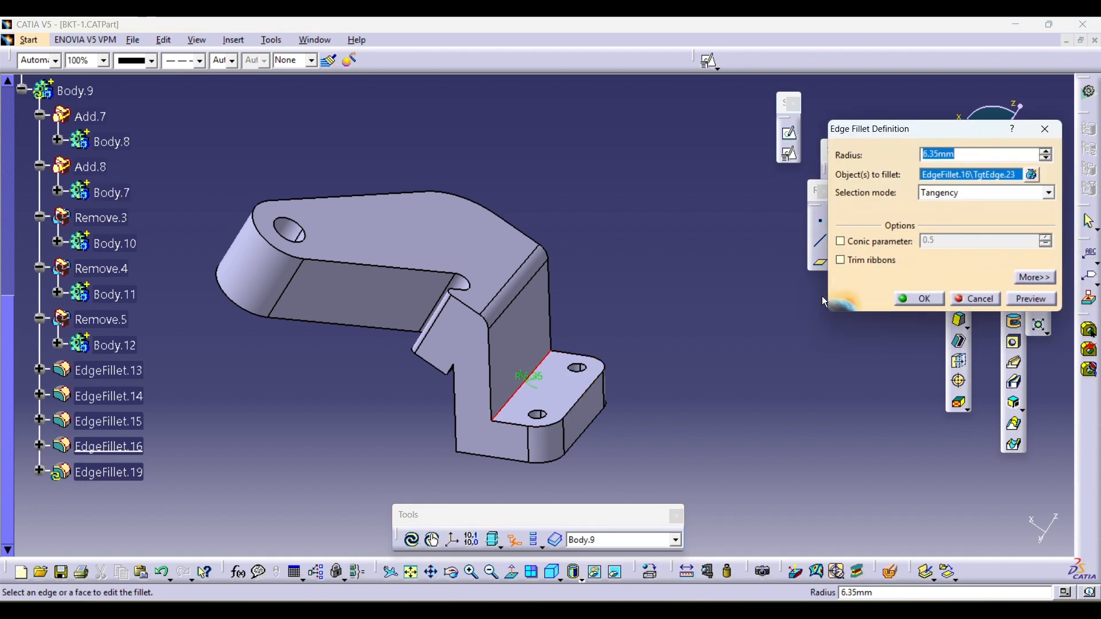
key("Return")
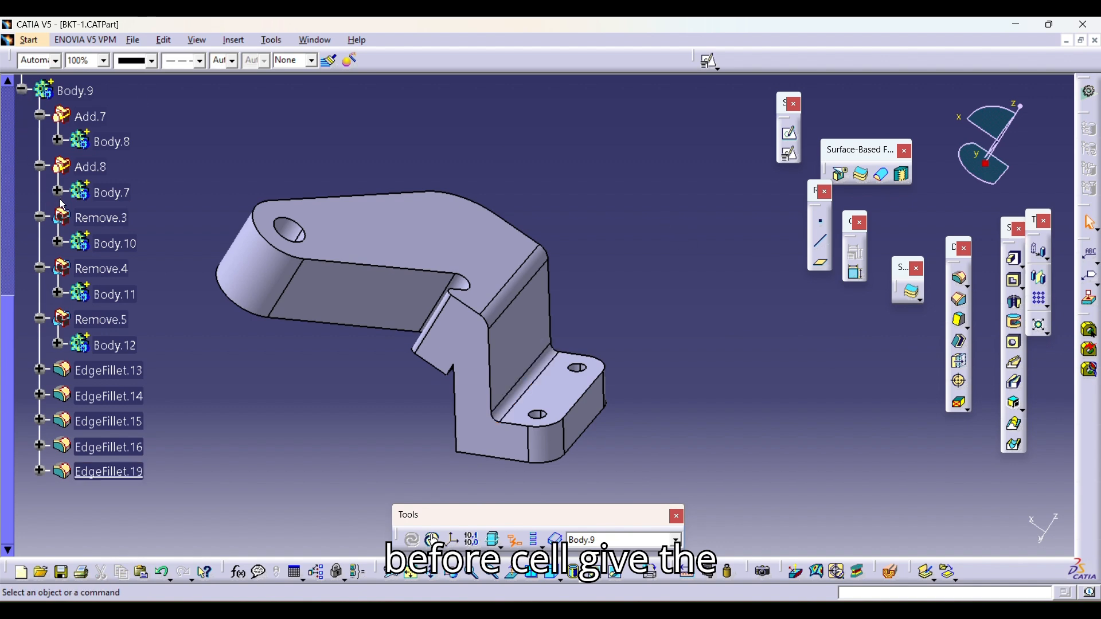
- Expand the original SOLID body in the tree and show its solid over Body.9 for comparison
scroll(90, 155, "up", 5)
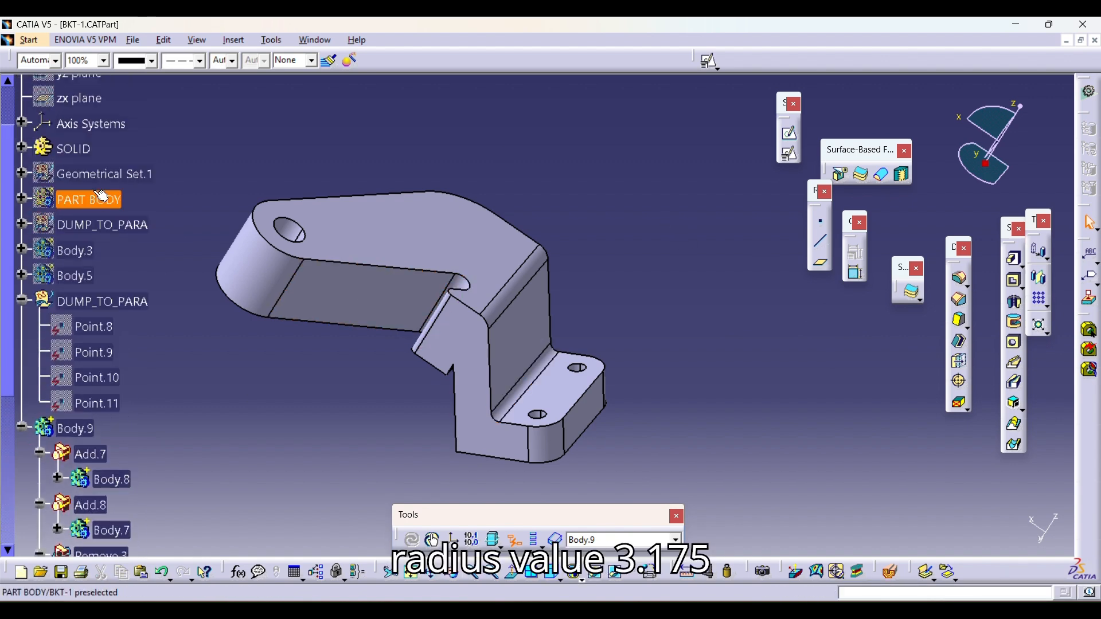
scroll(143, 339, "down", 5)
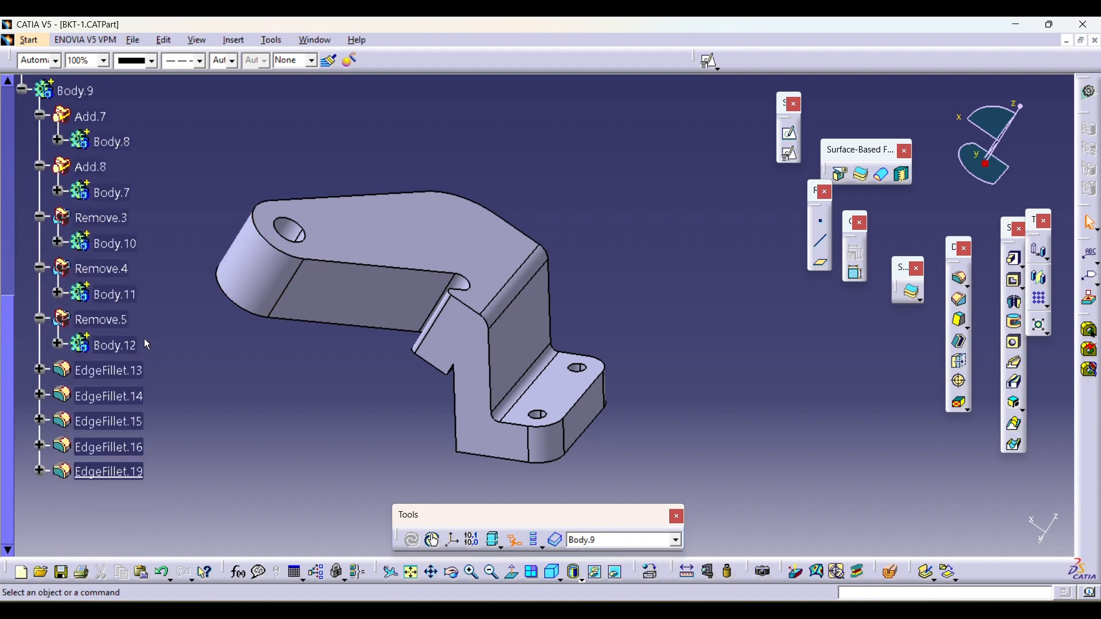
scroll(115, 213, "up", 6)
left_click(22, 195)
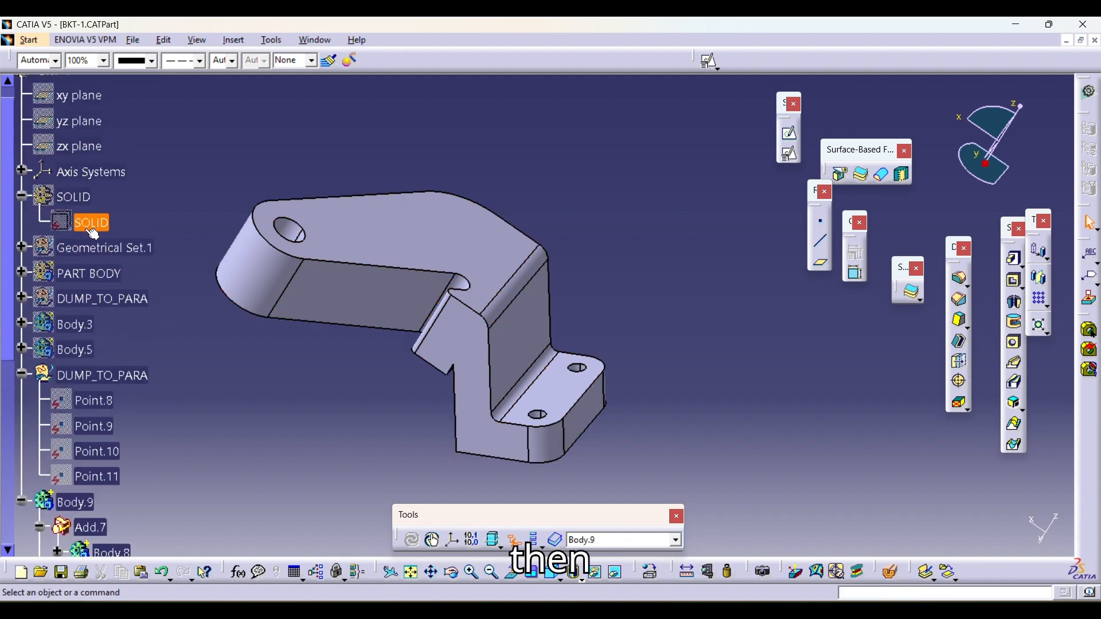
scroll(399, 271, "down", 6)
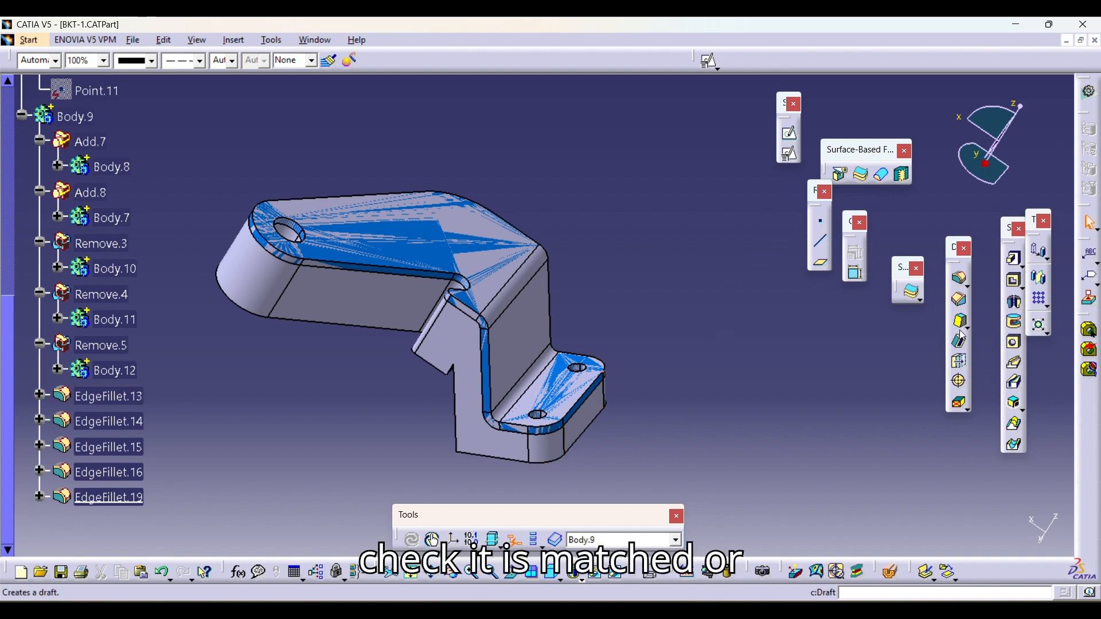
- Define a shell on Body.9 with 3.175 mm inside thickness, removing the outer side faces, undersides and narrow rear wall face
left_click(448, 341)
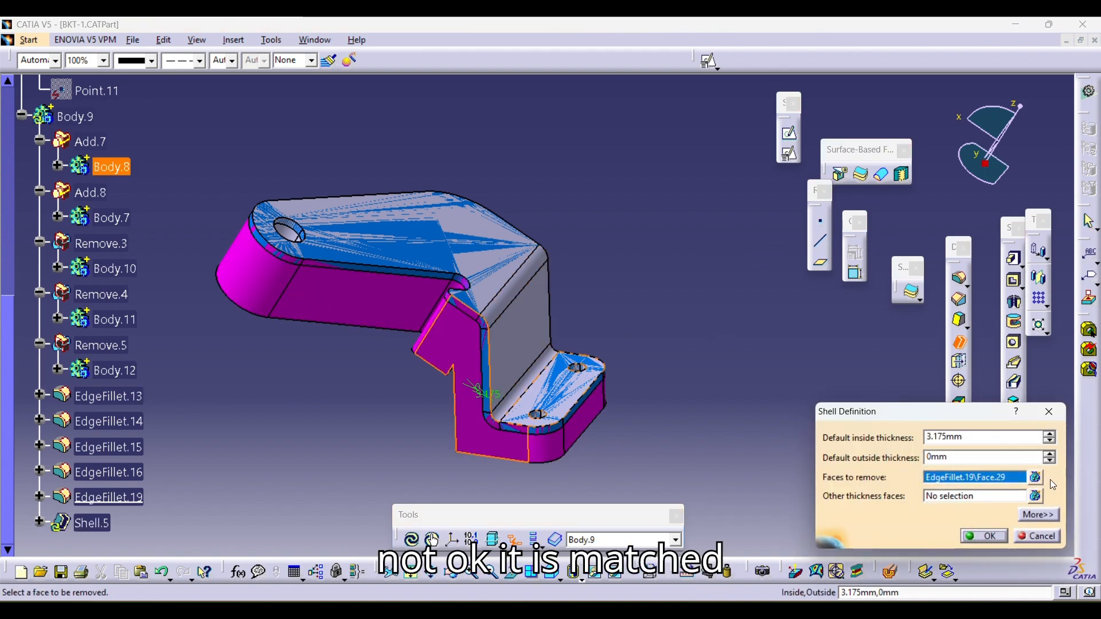
middle_click_drag(576, 431, 610, 175)
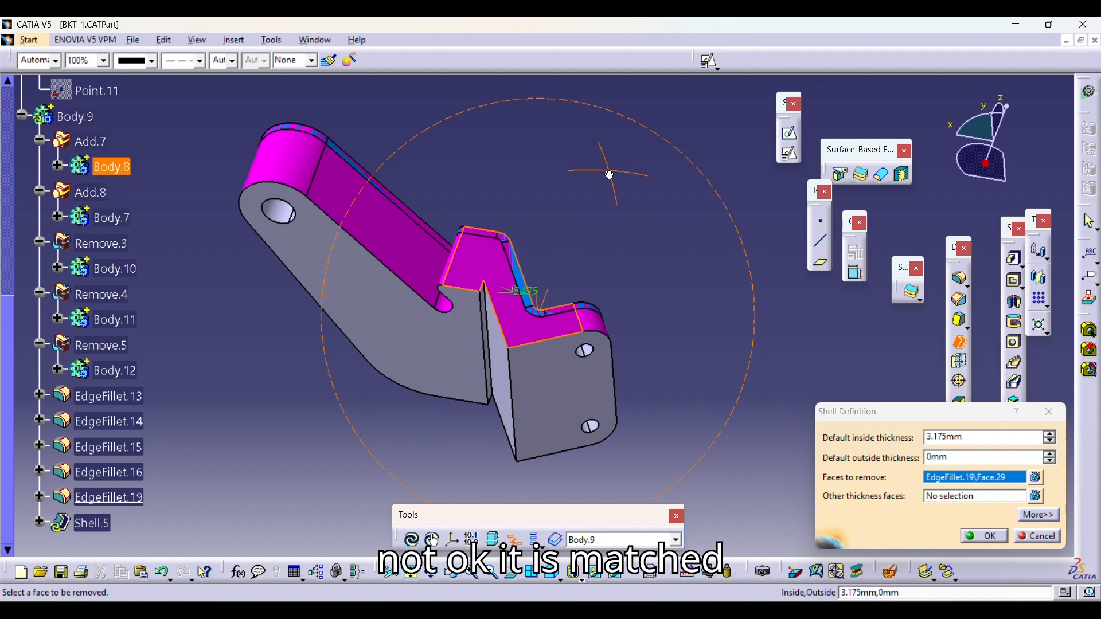
left_click(585, 412)
middle_click_drag(585, 413, 472, 300)
left_click(469, 364)
left_click(478, 376)
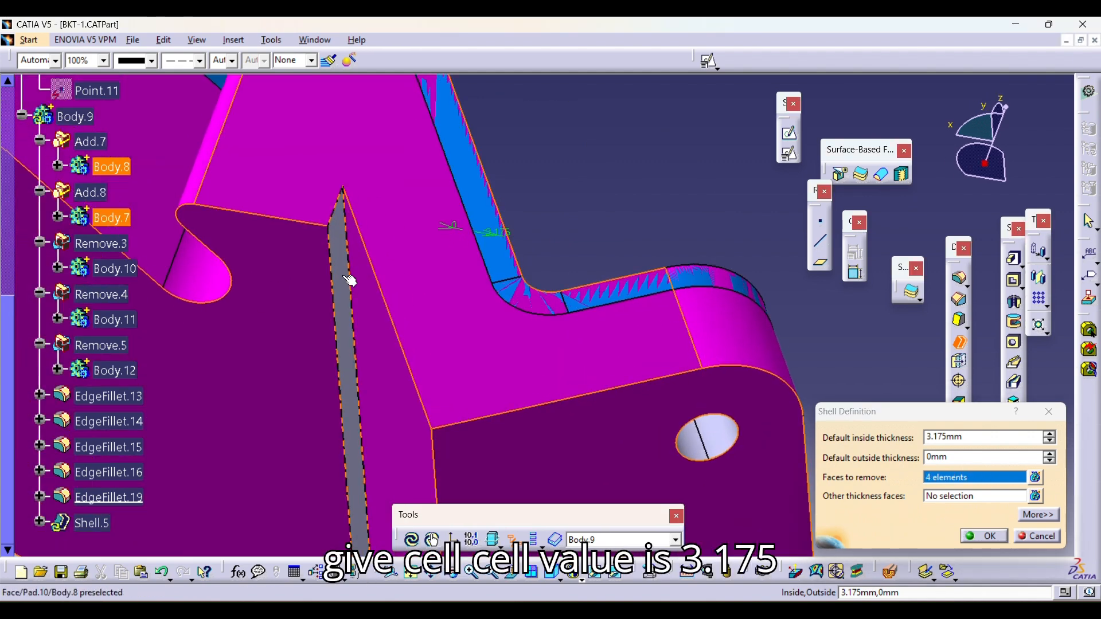
left_click(350, 277)
- Add the walls of both flange holes and the arm hole to the shell's removed faces and create the shell
middle_click_drag(547, 442, 449, 311)
left_click(608, 312)
middle_click_drag(623, 498, 582, 280)
left_click(601, 331)
middle_click_drag(637, 248, 456, 345)
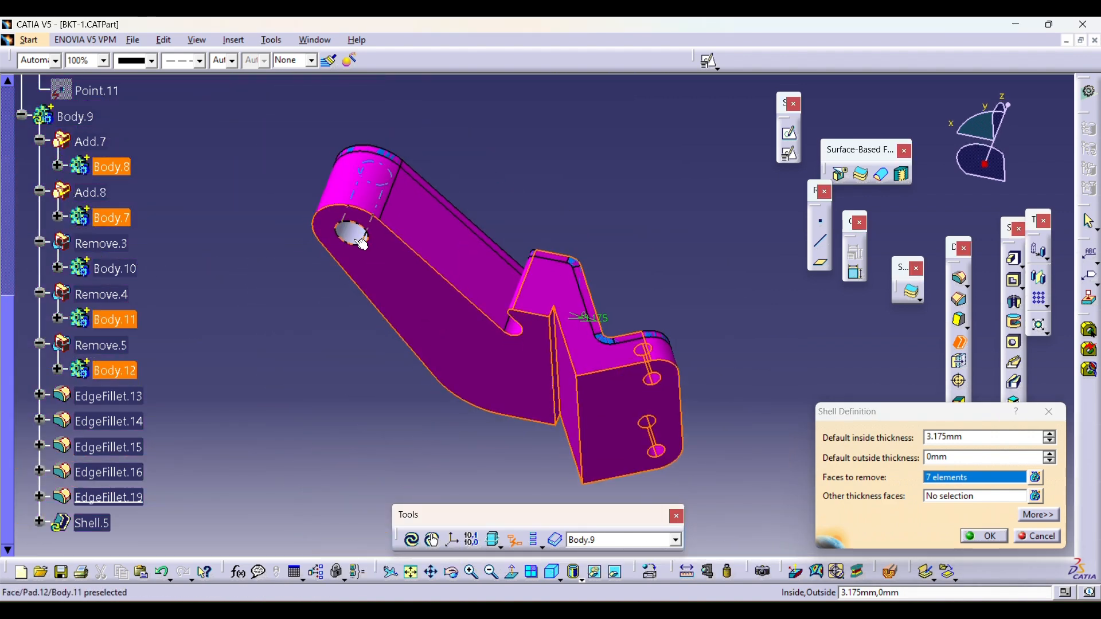
left_click(357, 237)
left_click(984, 536)
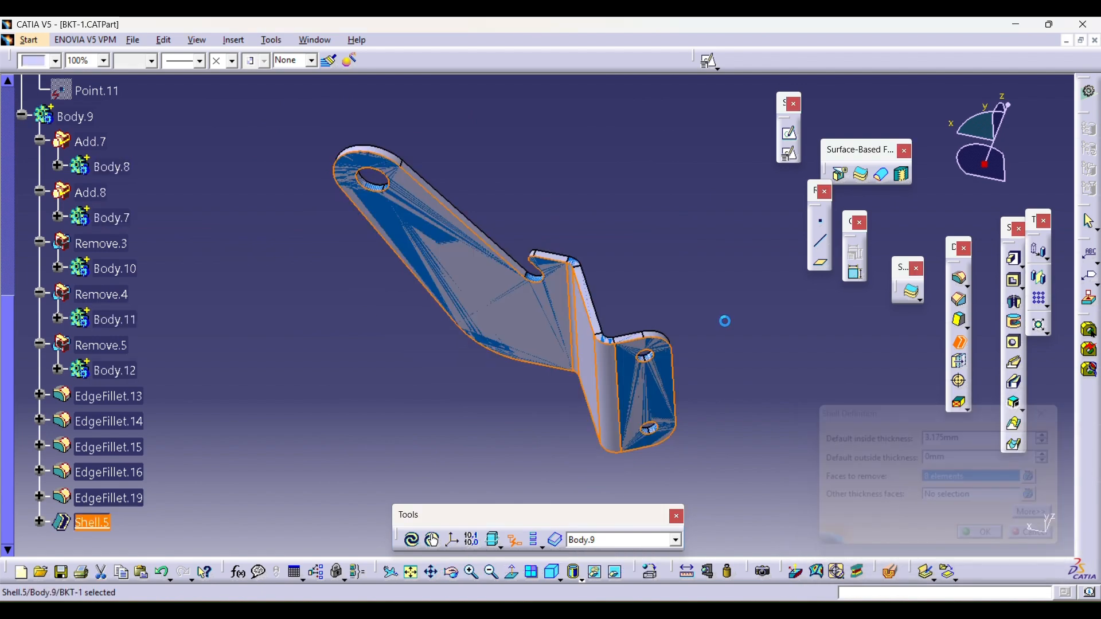
- Examine the shelled Body.9 against the overlapping original solid from several sides, including both bends
middle_click_drag(726, 320, 734, 279)
middle_click_drag(496, 329, 750, 307)
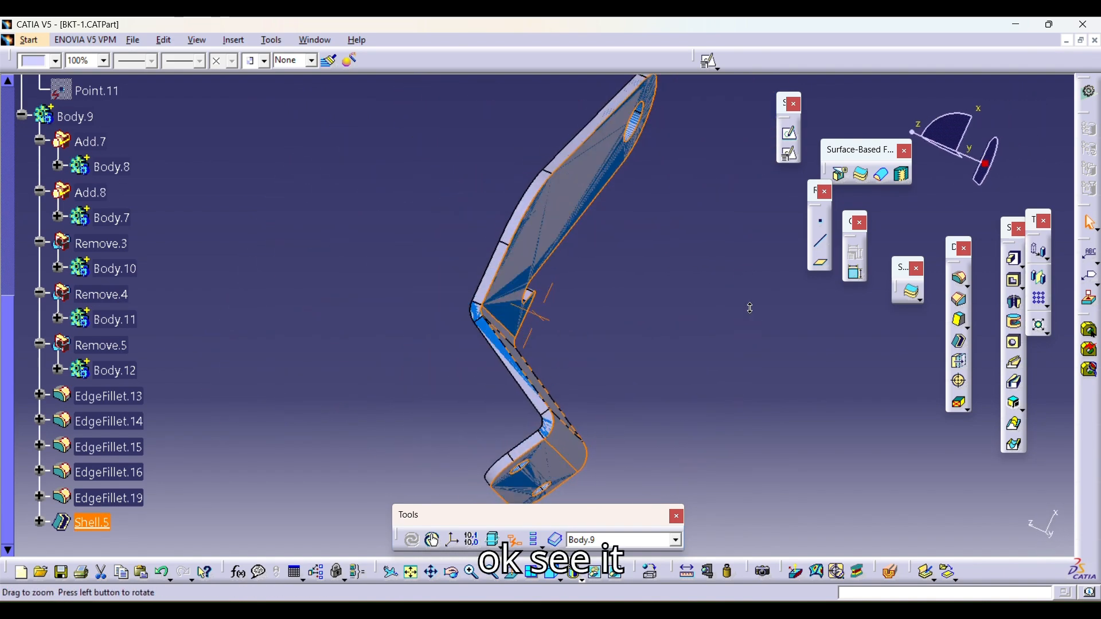
middle_click_drag(505, 310, 725, 275)
middle_click_drag(518, 259, 447, 357)
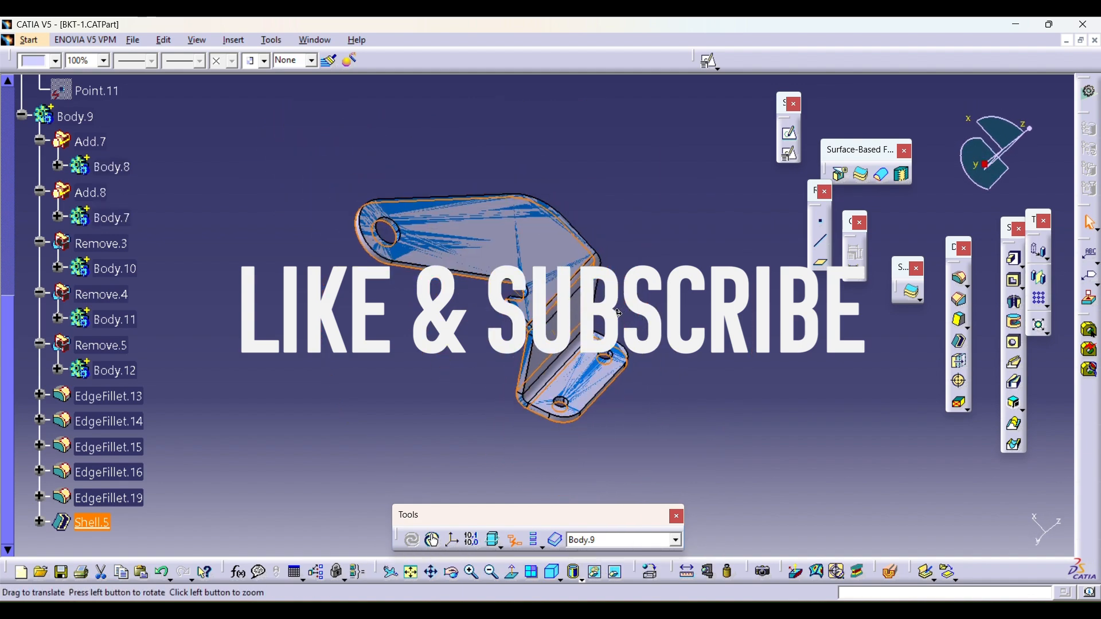
middle_click_drag(619, 313, 535, 253)
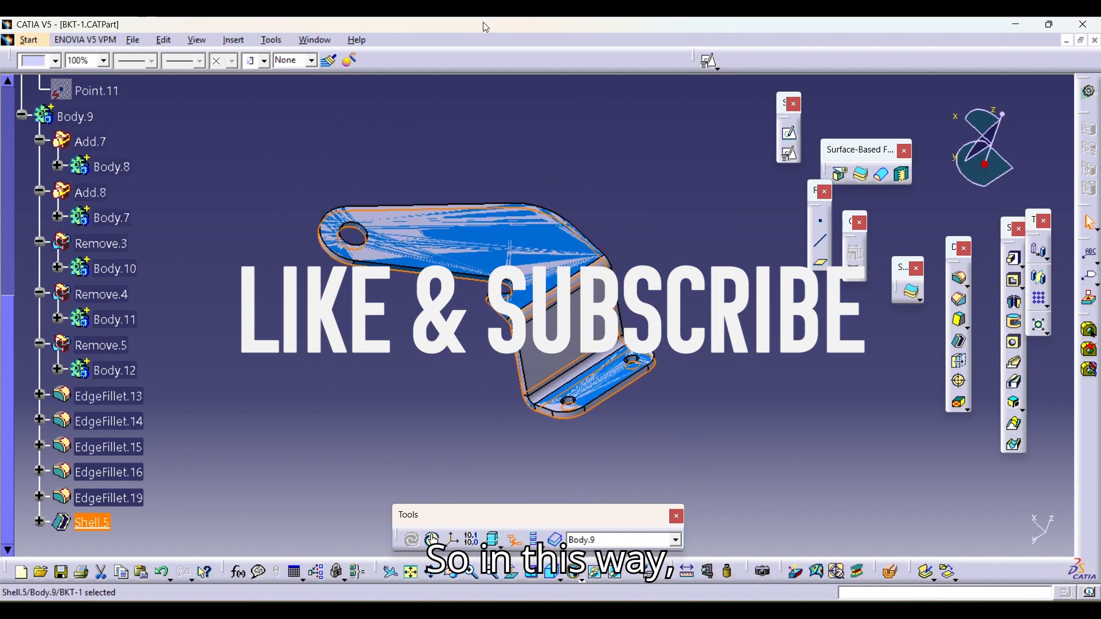